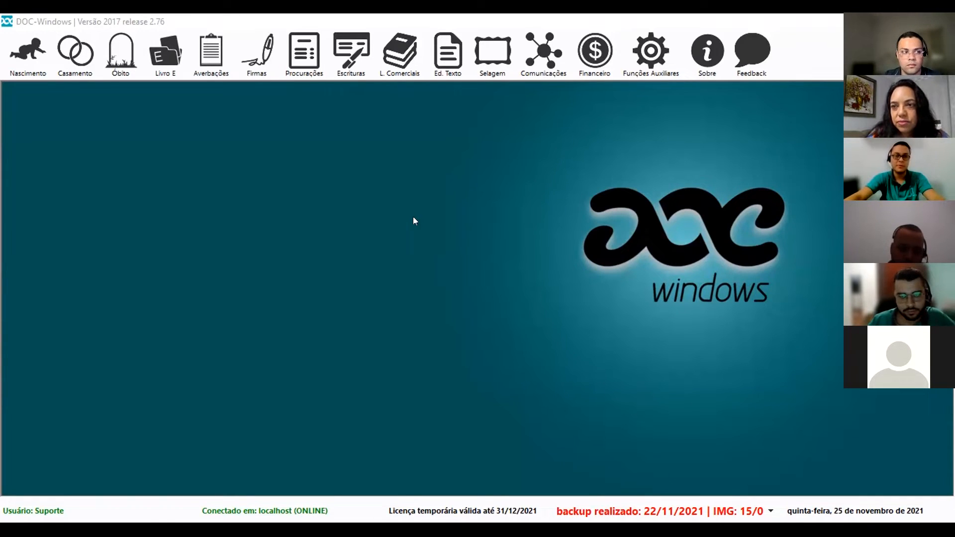
Open the Procurações template list under Configurações > Definição de minutas.
click(305, 64)
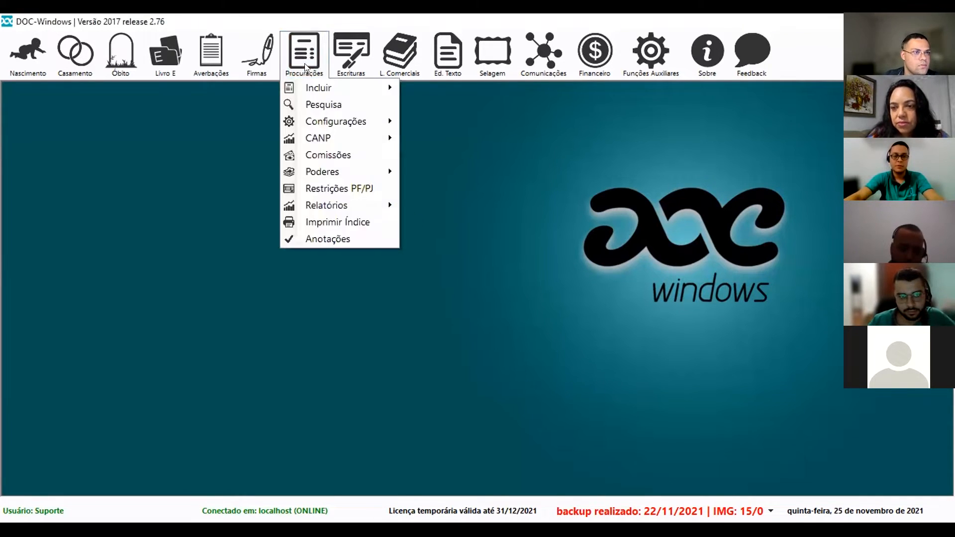
mouse_move(315, 120)
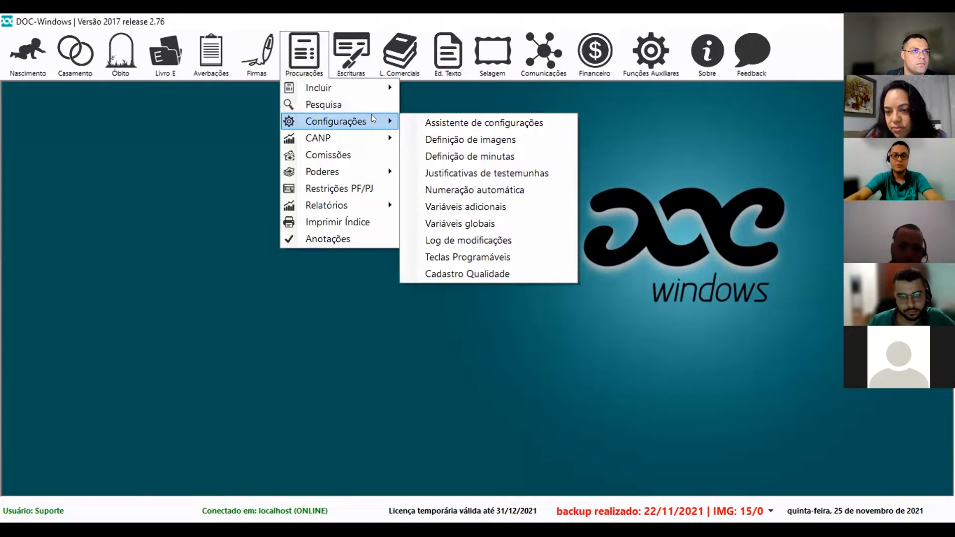
click(461, 154)
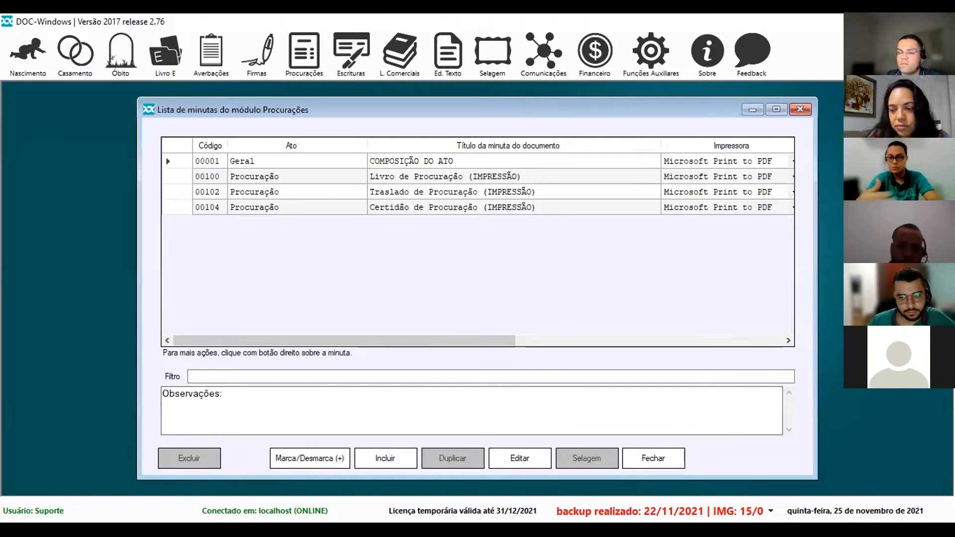
Browse the Livro, Traslado, Certidão de Procuração and COMPOSIÇÃO DO ATO templates.
click(599, 179)
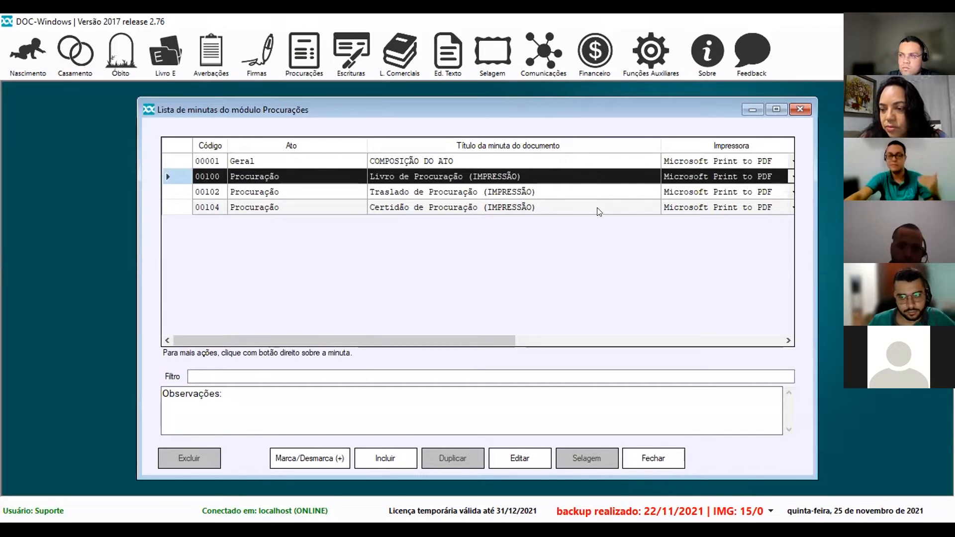
click(537, 197)
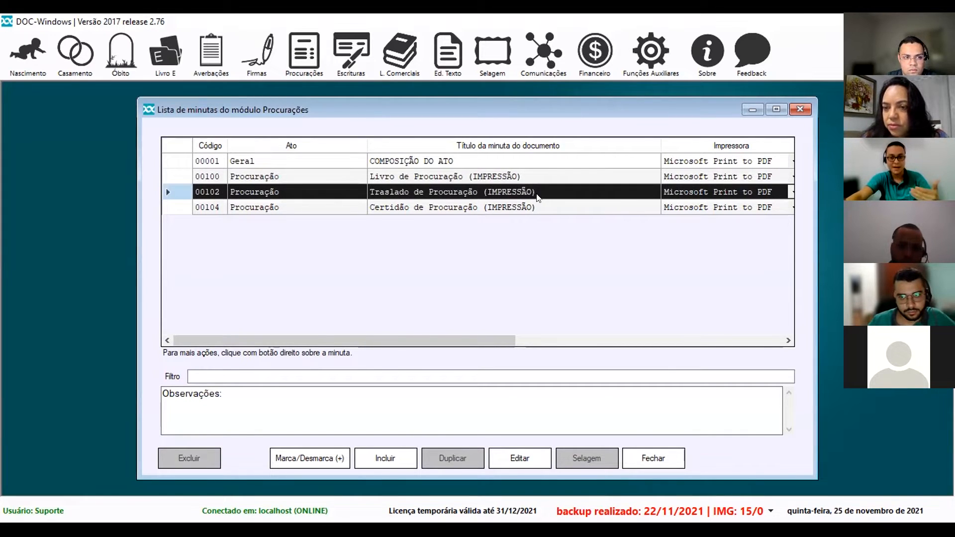
click(514, 207)
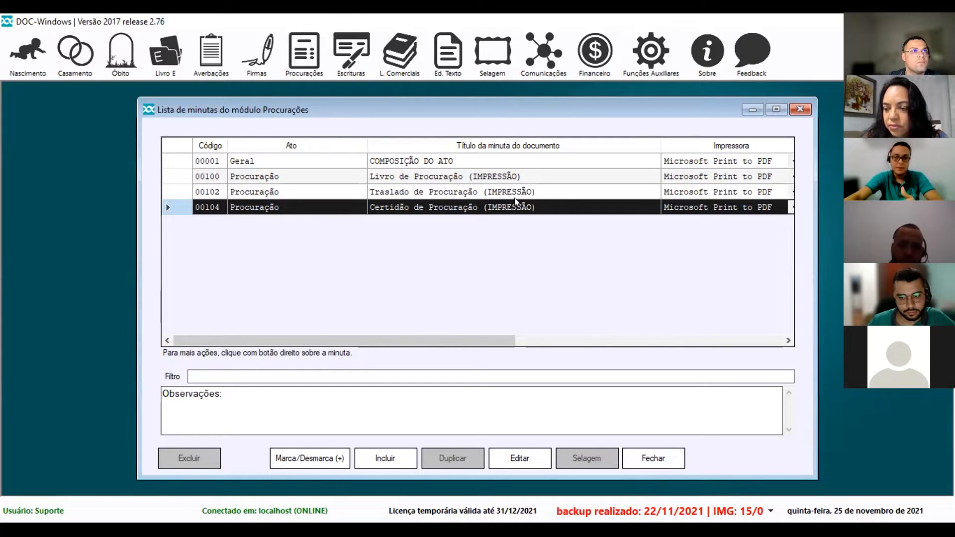
click(523, 177)
click(529, 191)
click(530, 209)
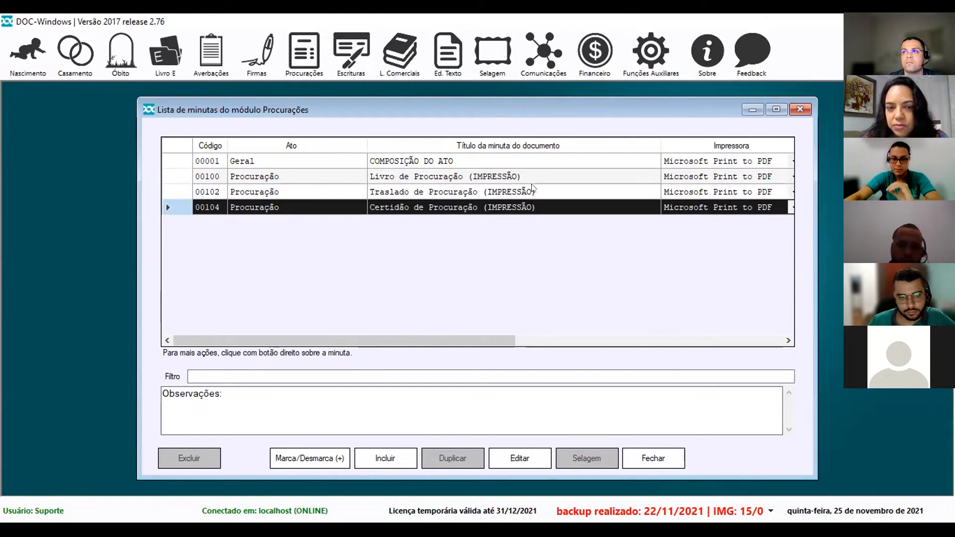
click(533, 177)
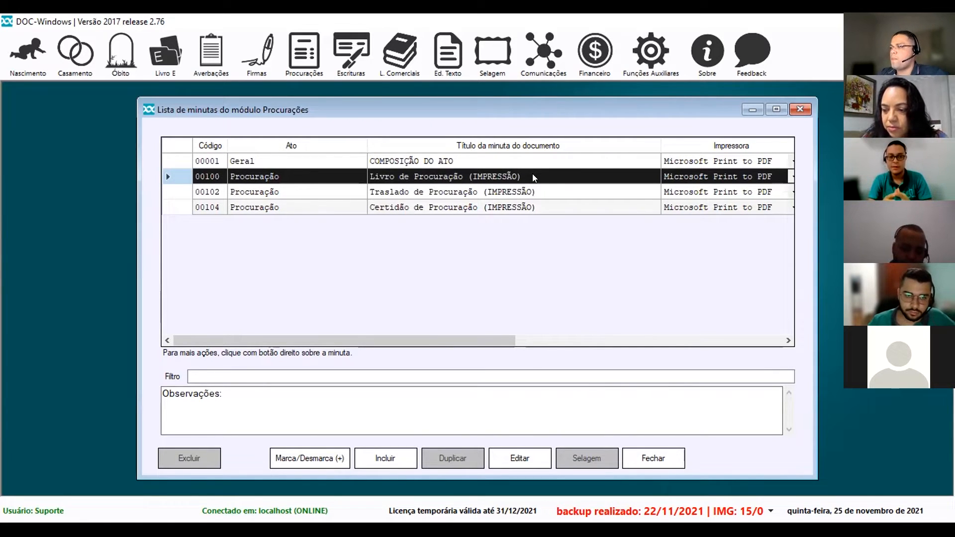
click(537, 189)
click(539, 208)
click(531, 191)
click(531, 178)
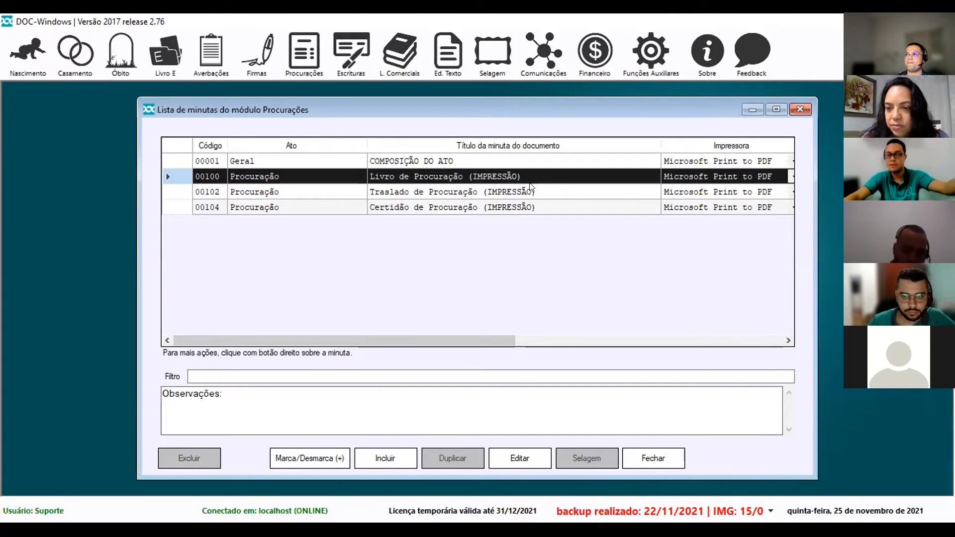
click(497, 163)
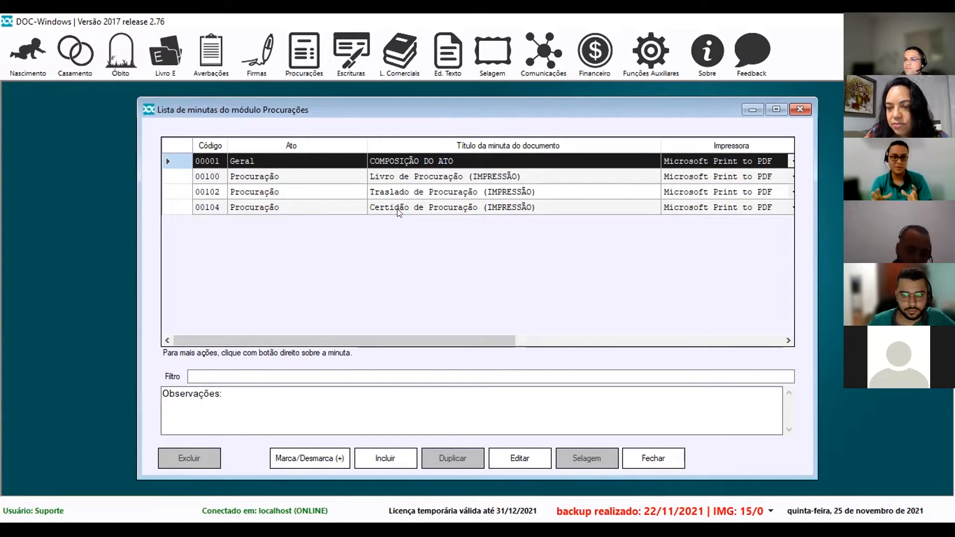
Find the pending procuração act in Procurações > Pesquisa and open it for editing.
click(309, 65)
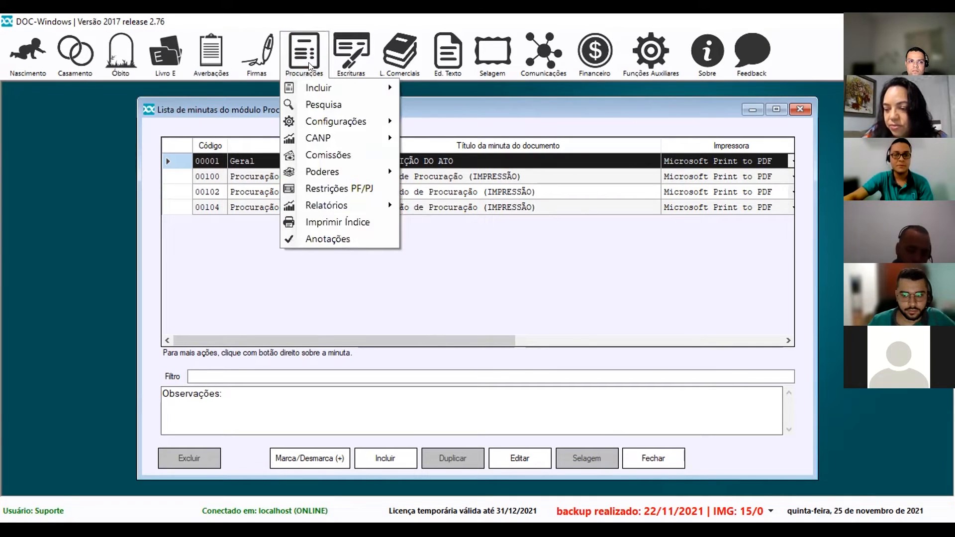
click(320, 106)
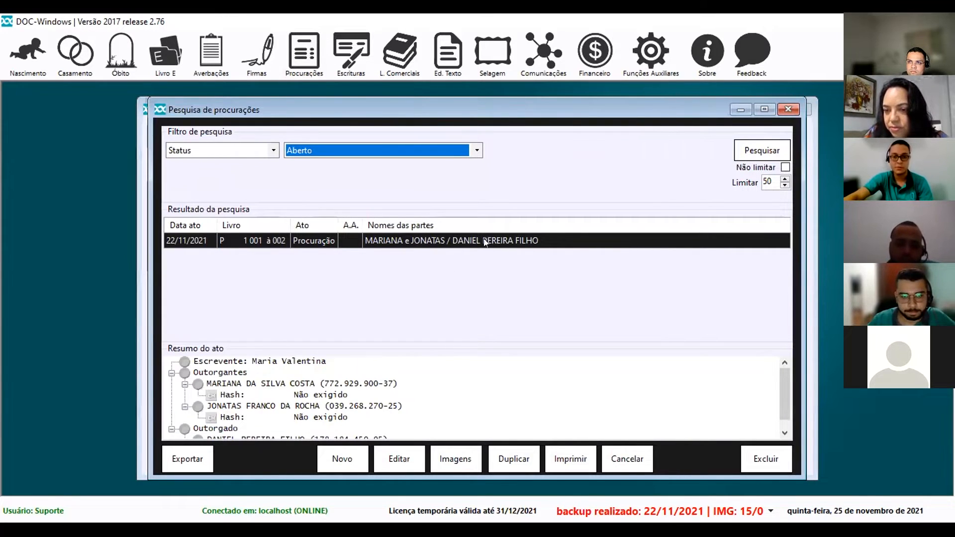
click(398, 457)
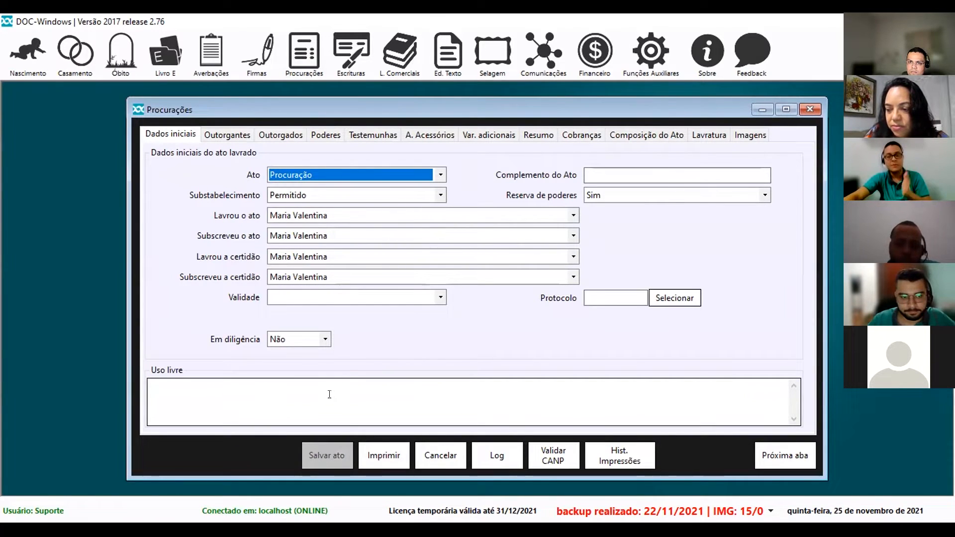
Review the act's Outorgantes, Outorgados and Poderes, ending on Composição do Ato.
click(246, 138)
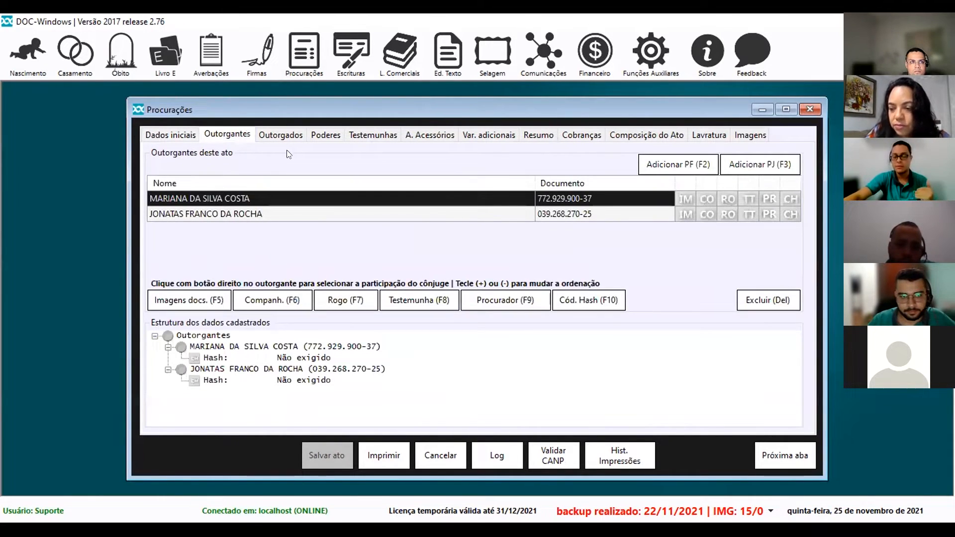
click(298, 136)
click(319, 139)
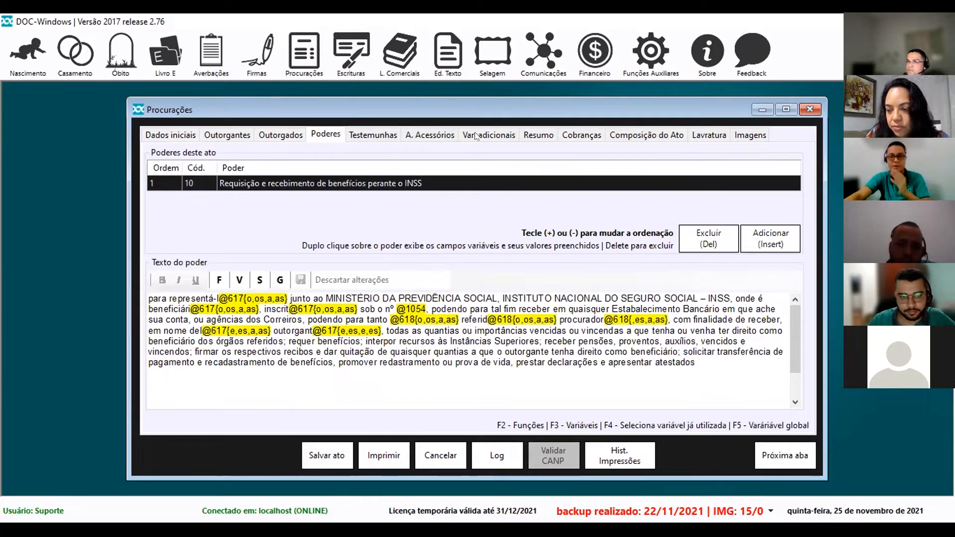
click(646, 135)
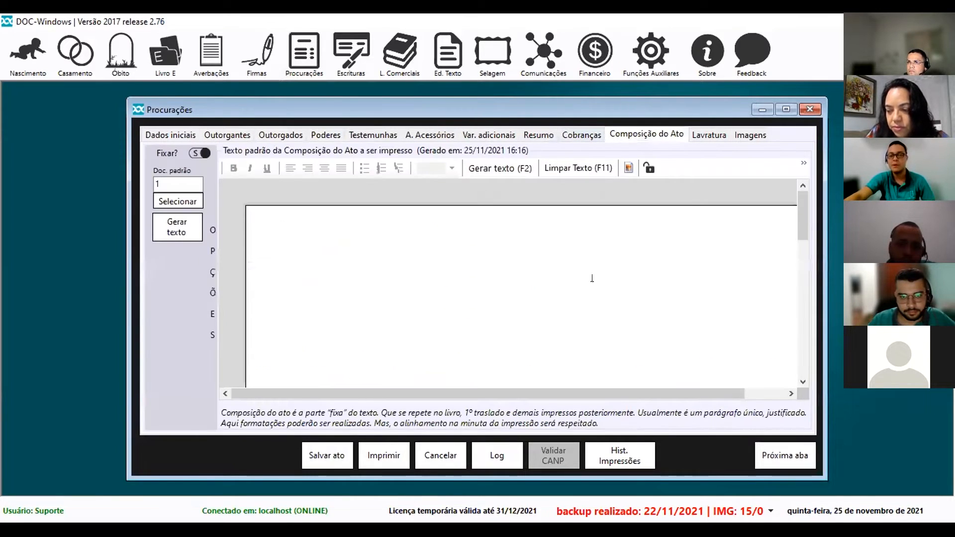
Maximize the act and select template 00001 COMPOSIÇÃO DO ATO for its text.
click(785, 107)
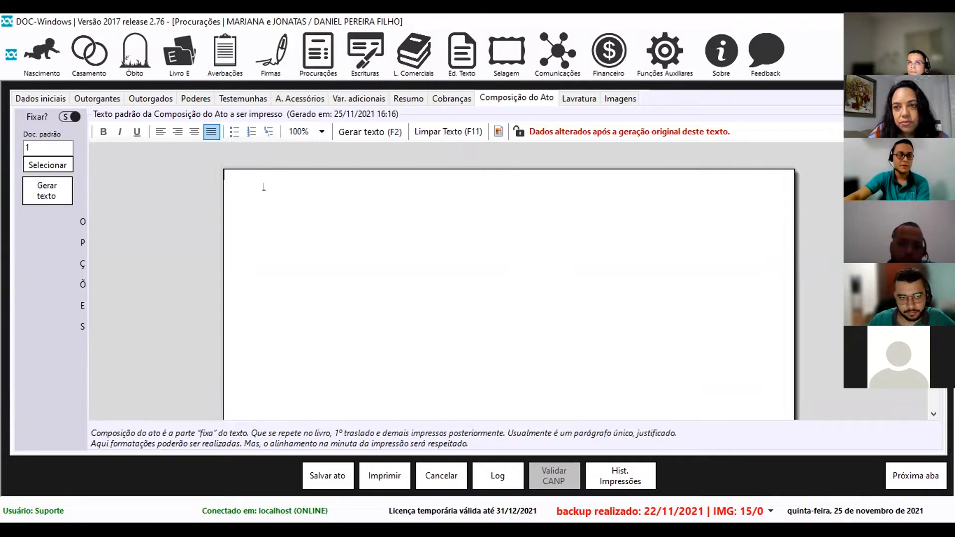
click(49, 163)
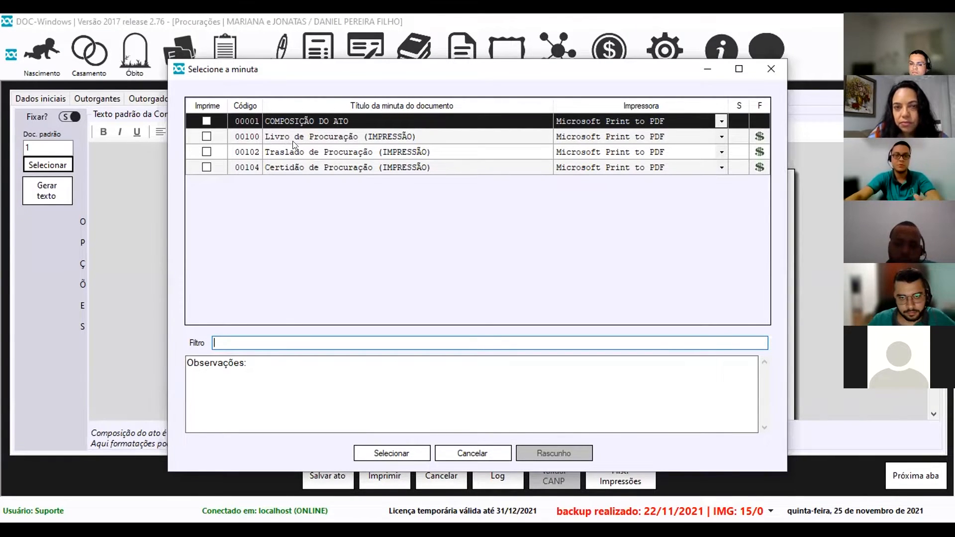
double_click(206, 121)
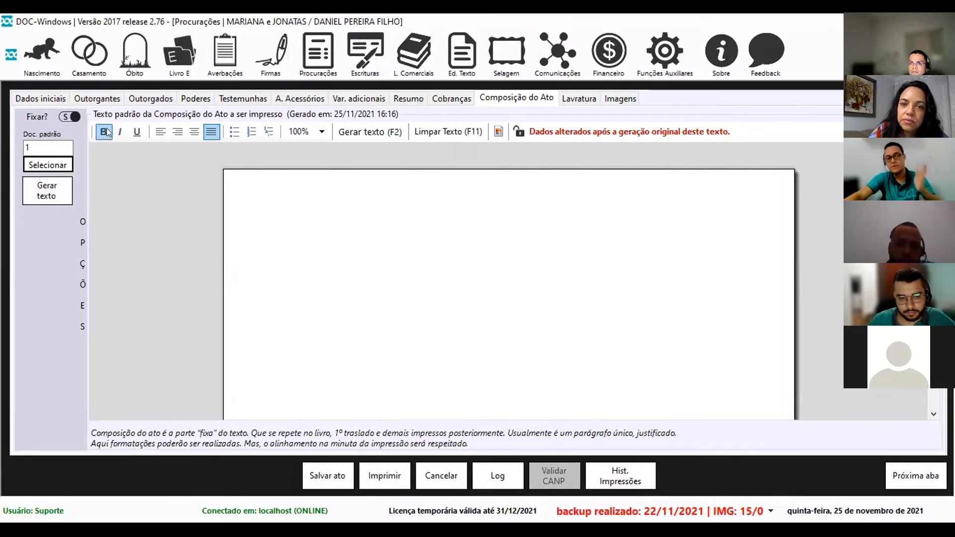
Generate the composition text, saving the act (Sim) but not concluding it (Não).
click(107, 97)
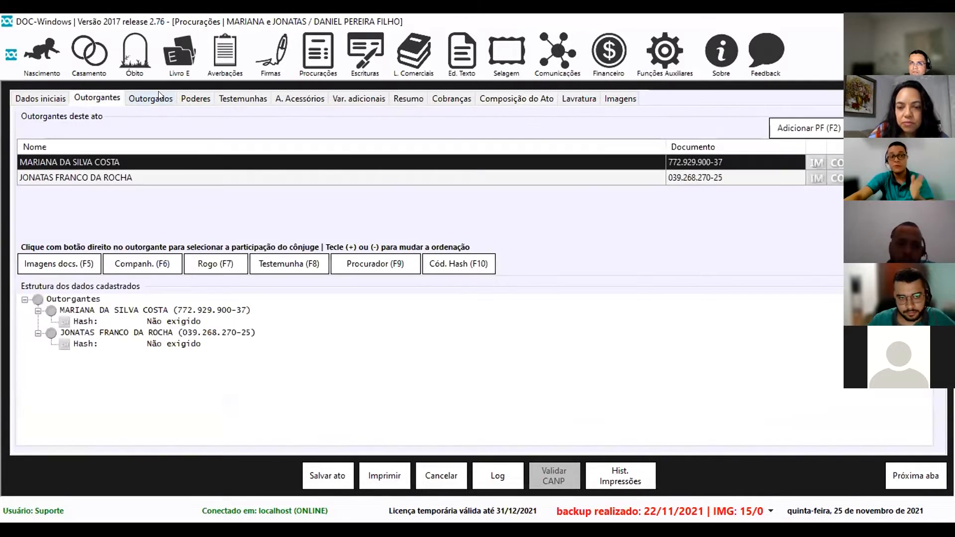
click(159, 98)
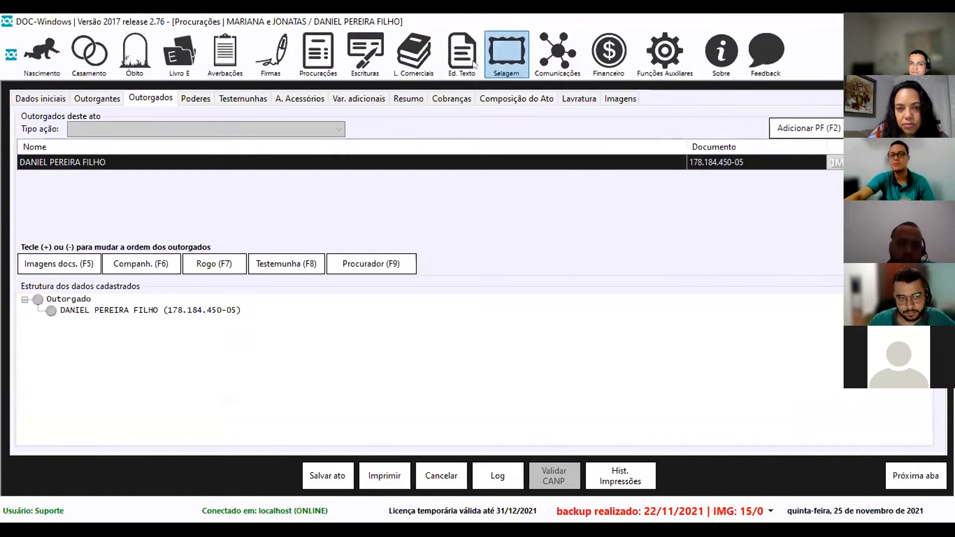
click(516, 98)
click(27, 185)
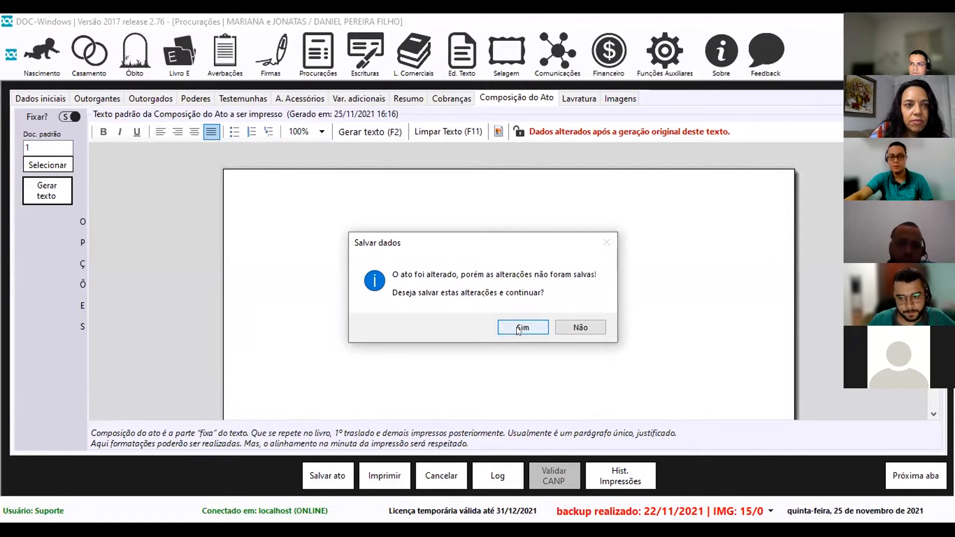
click(516, 327)
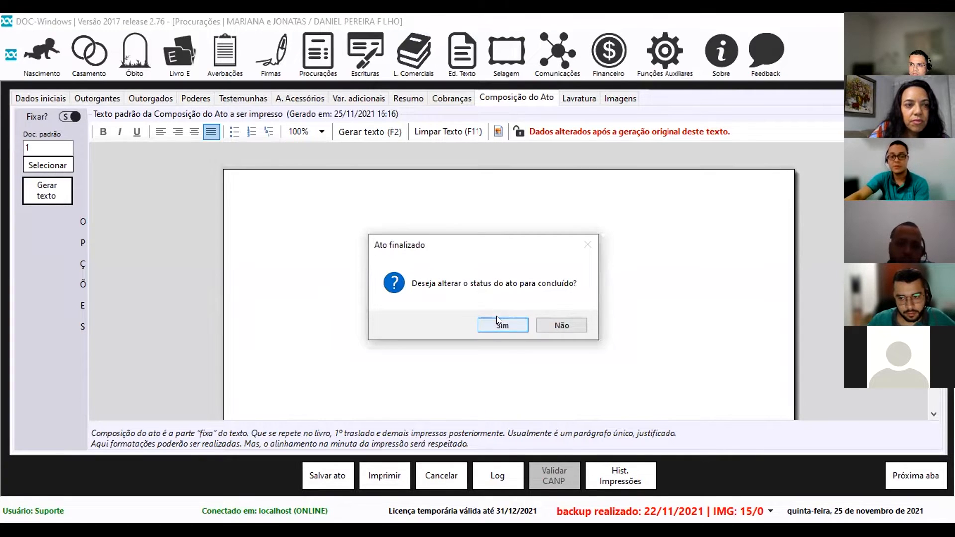
click(572, 325)
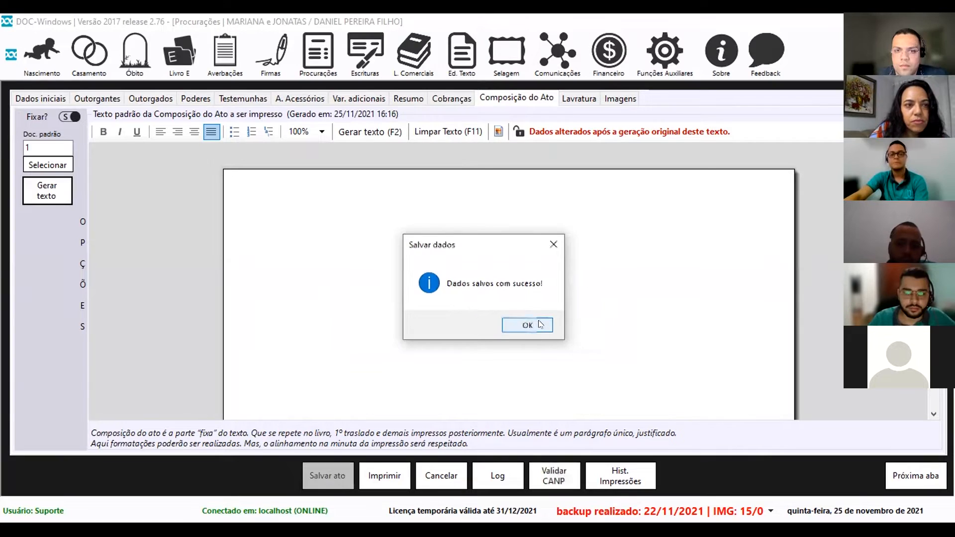
click(531, 324)
Review the generated text with parties and powers, then reopen Procurações > Configurações.
scroll(493, 302, down, 1)
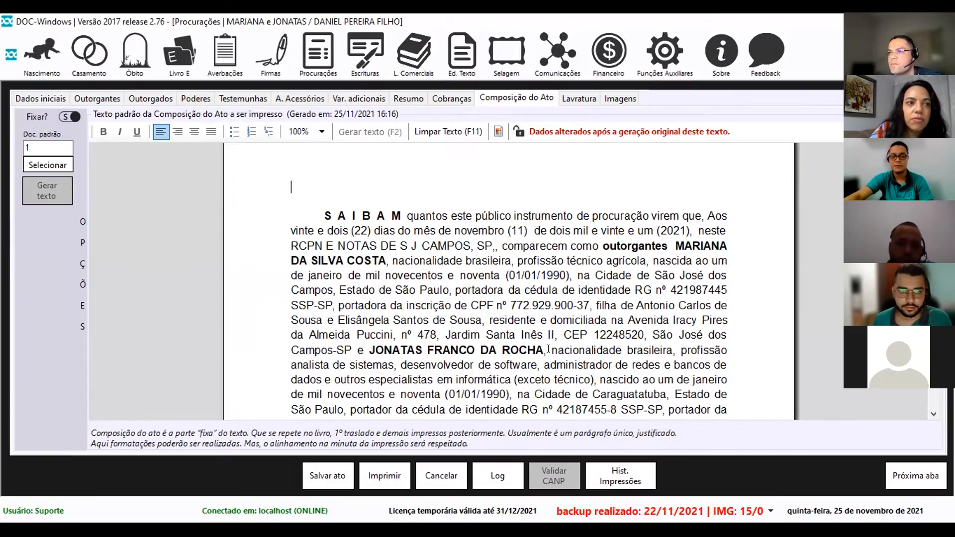
scroll(548, 333, down, 2)
scroll(548, 332, down, 1)
scroll(548, 333, down, 5)
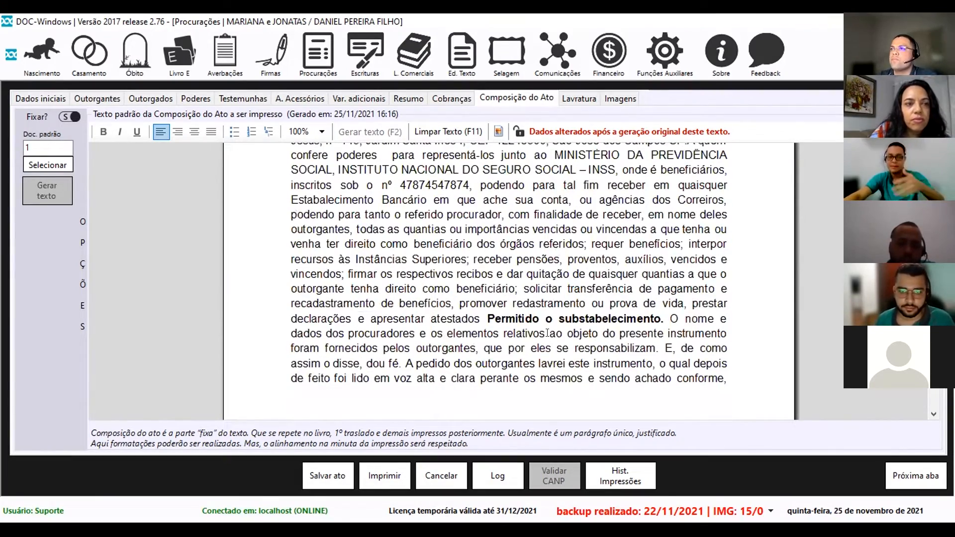
scroll(547, 334, up, 5)
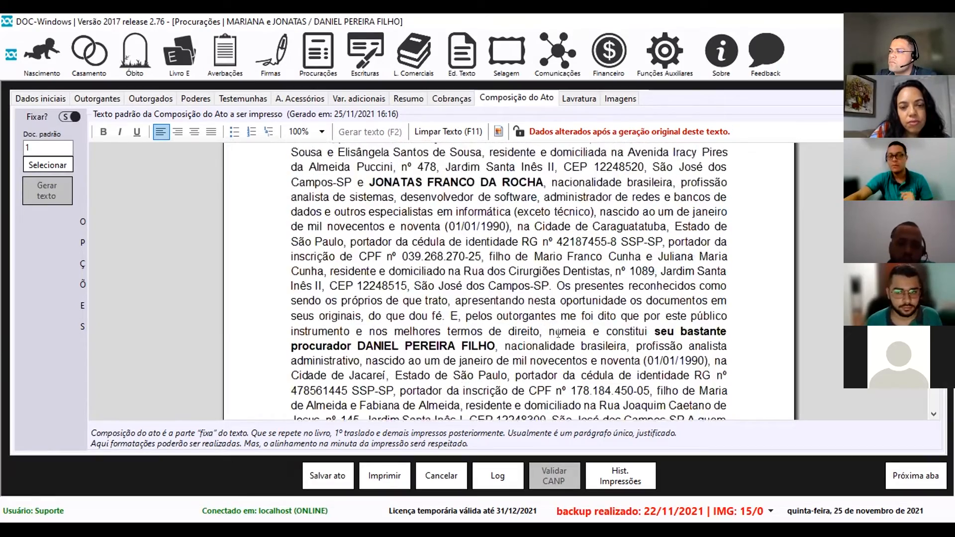
scroll(558, 333, up, 2)
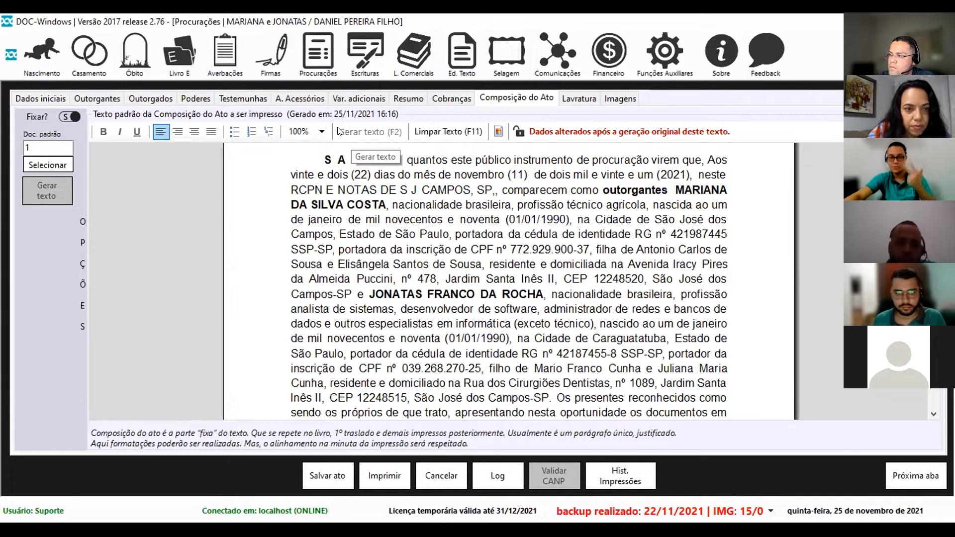
click(318, 62)
mouse_move(355, 121)
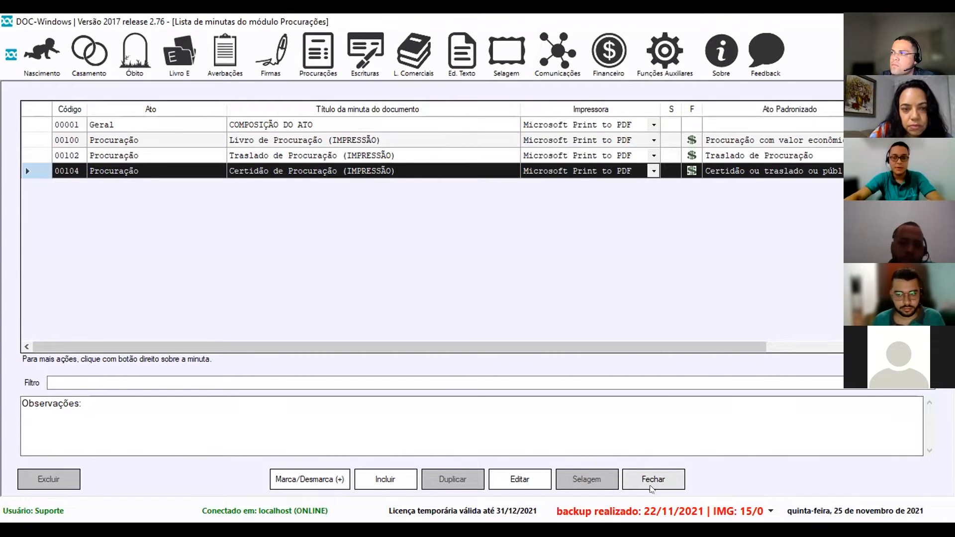
Close the act without concluding it and return to the Procurações template list.
click(653, 481)
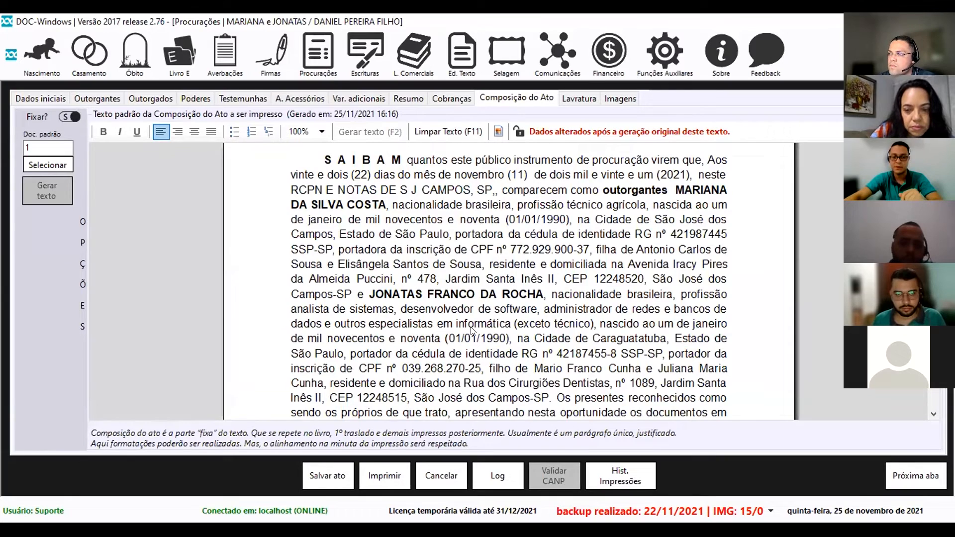
click(549, 322)
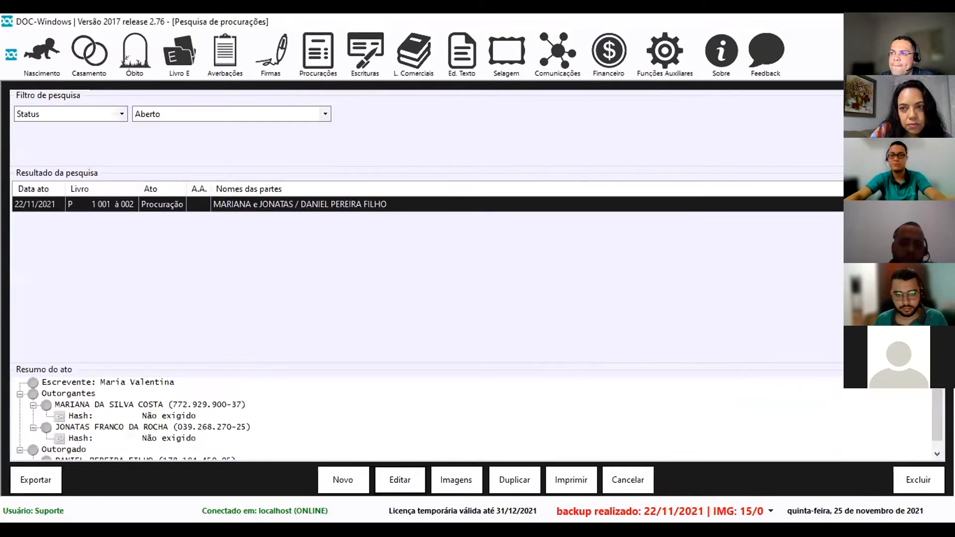
click(307, 62)
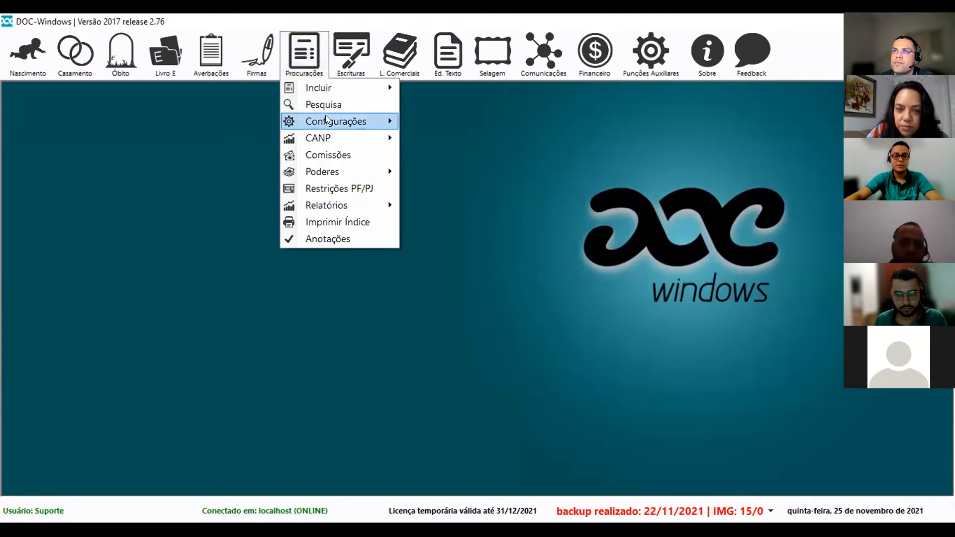
mouse_move(329, 123)
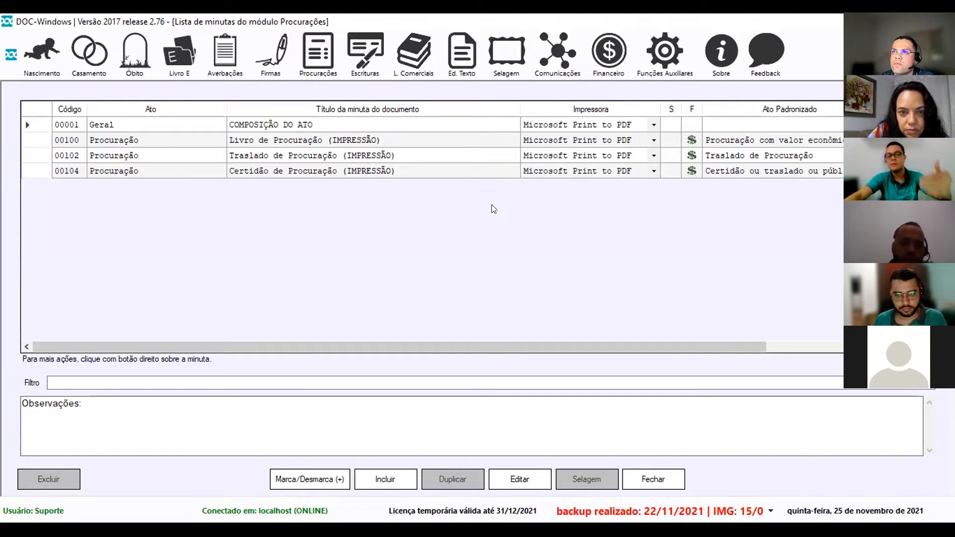
Open template 00100 Livro de Procuração to look it over, then close the editor.
click(398, 146)
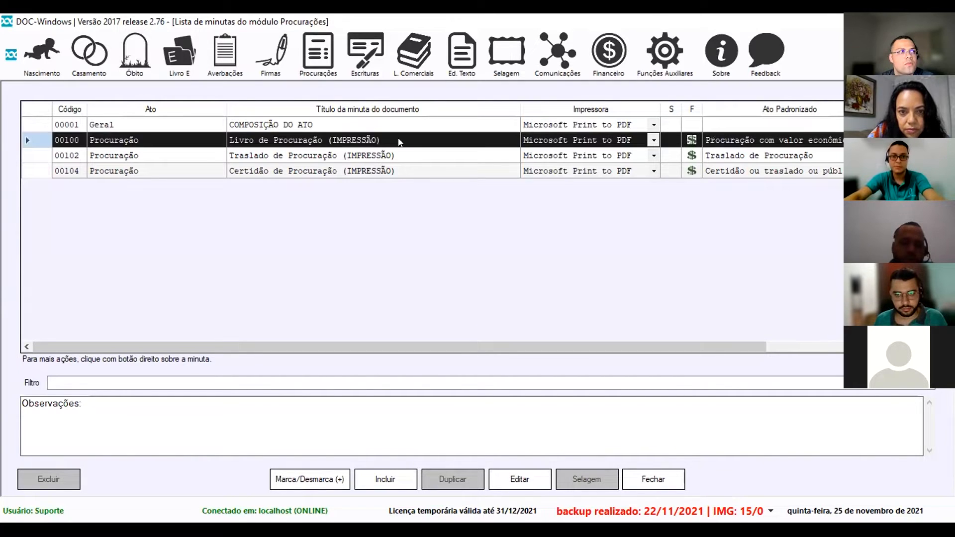
click(505, 477)
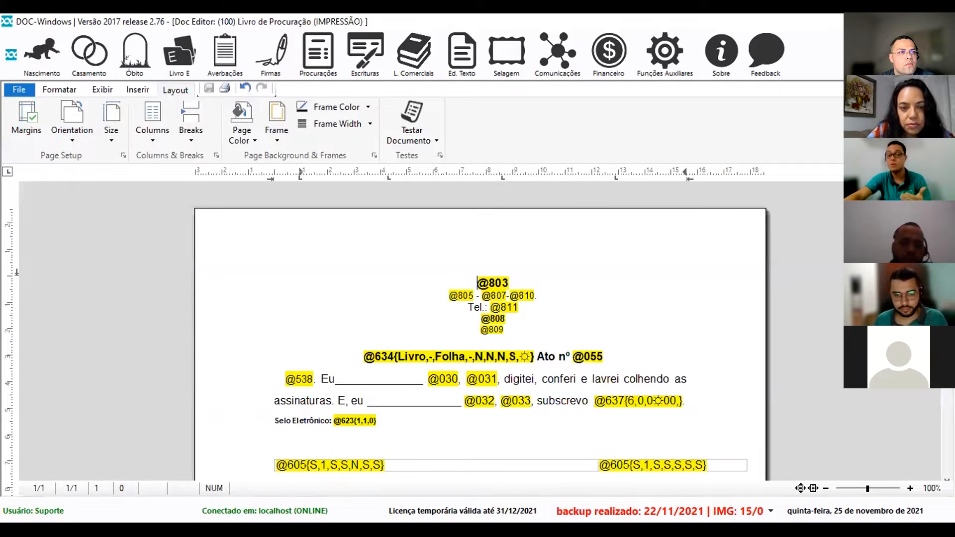
key(Escape)
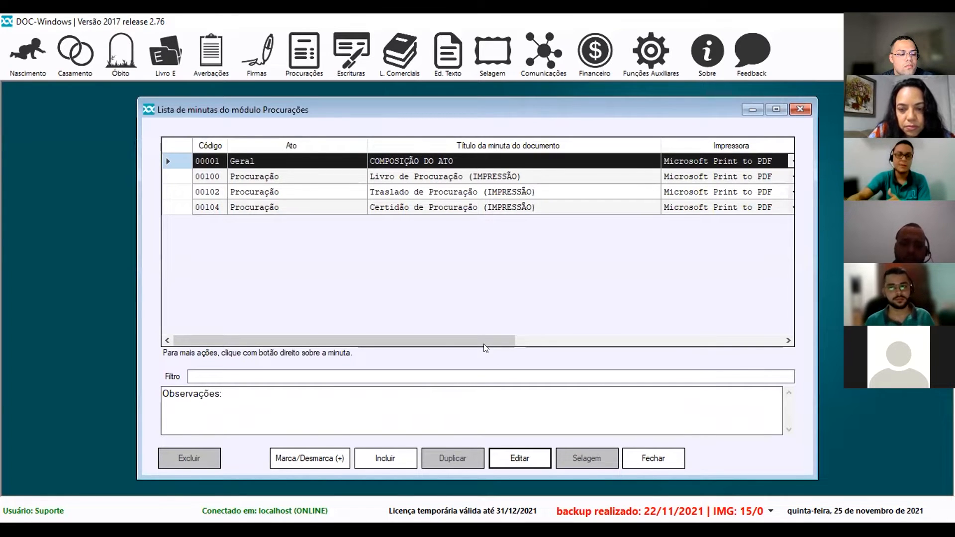
Add new template 105 titled 'PROCURAÇÃO MASTERCLASS'.
click(386, 459)
click(424, 135)
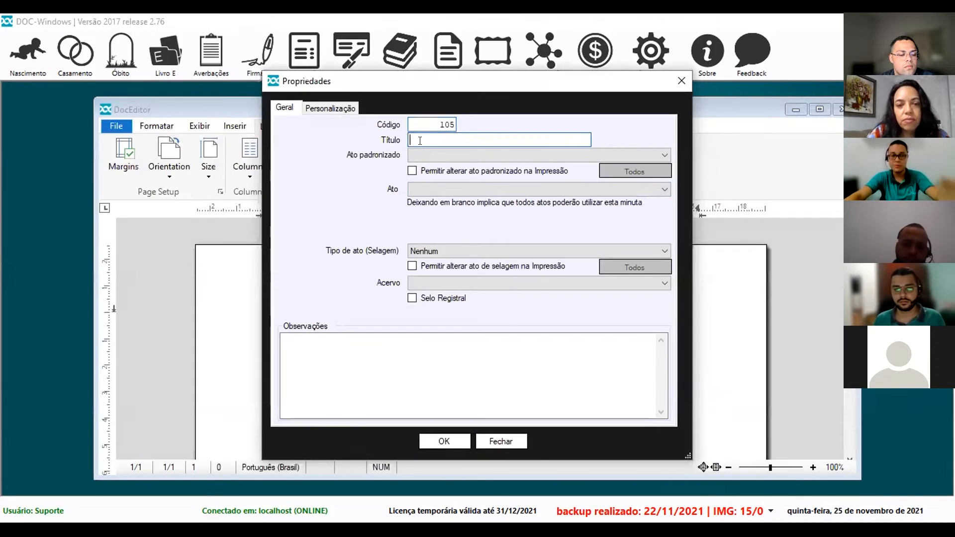
text(PROCURAÇ)
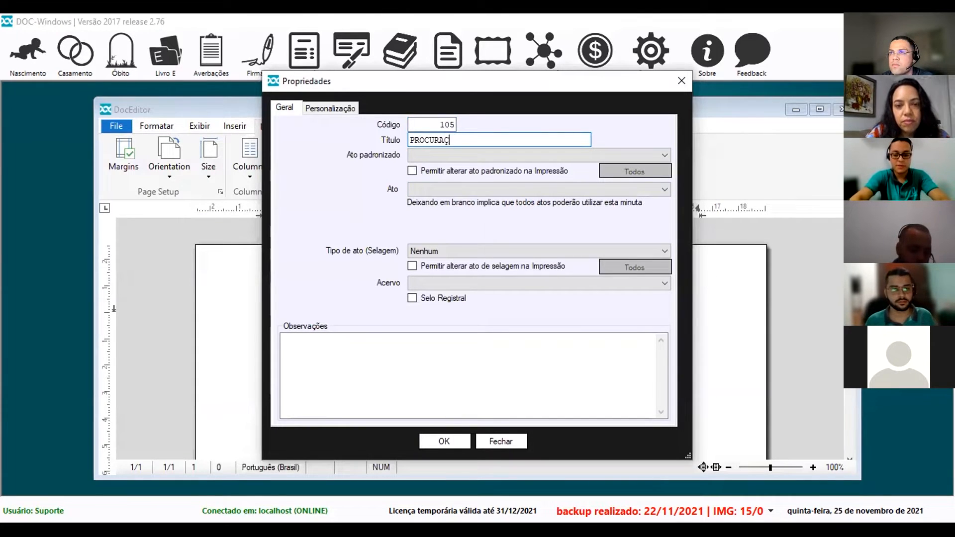
text(ÃO MASTERCLASS)
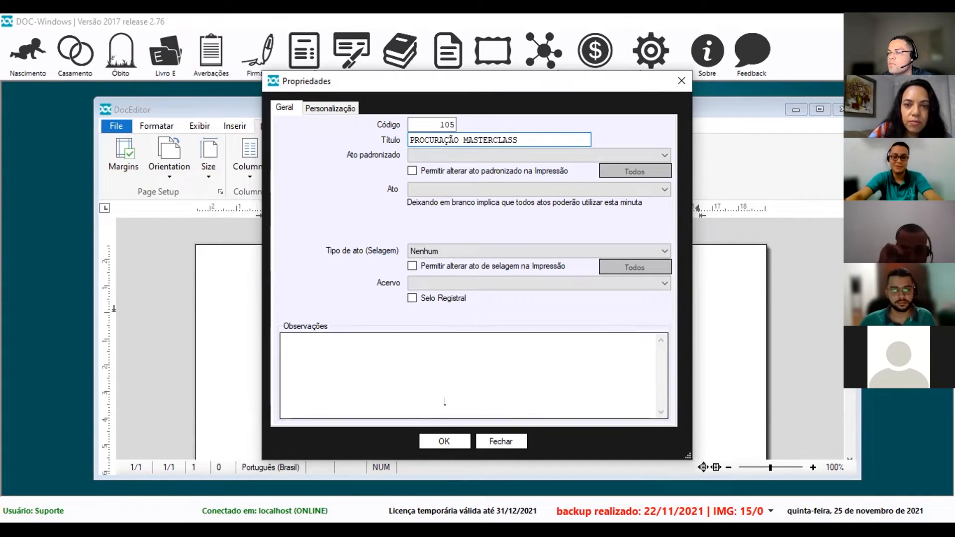
click(445, 440)
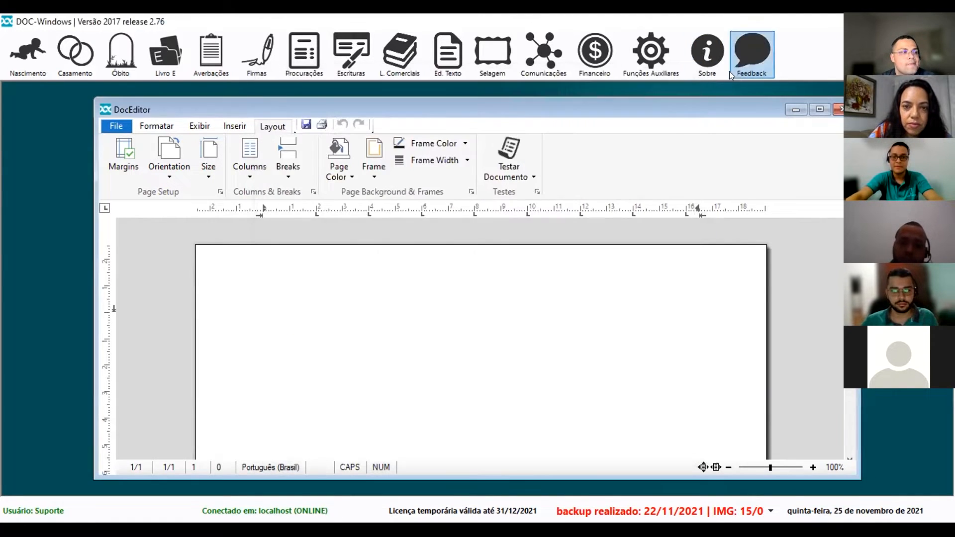
Maximize the DocEditor, show the Formatar tools and paste the sample procuração paragraph.
click(818, 106)
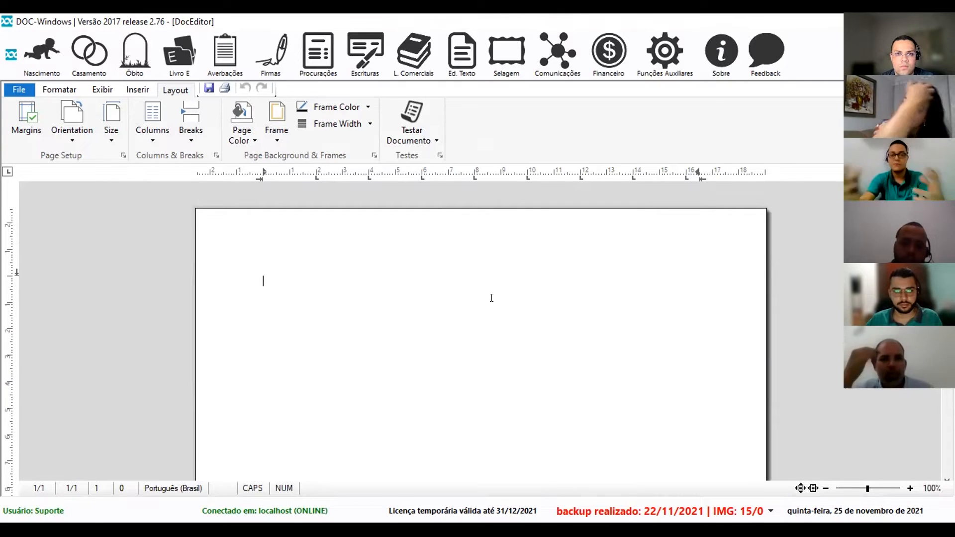
click(59, 90)
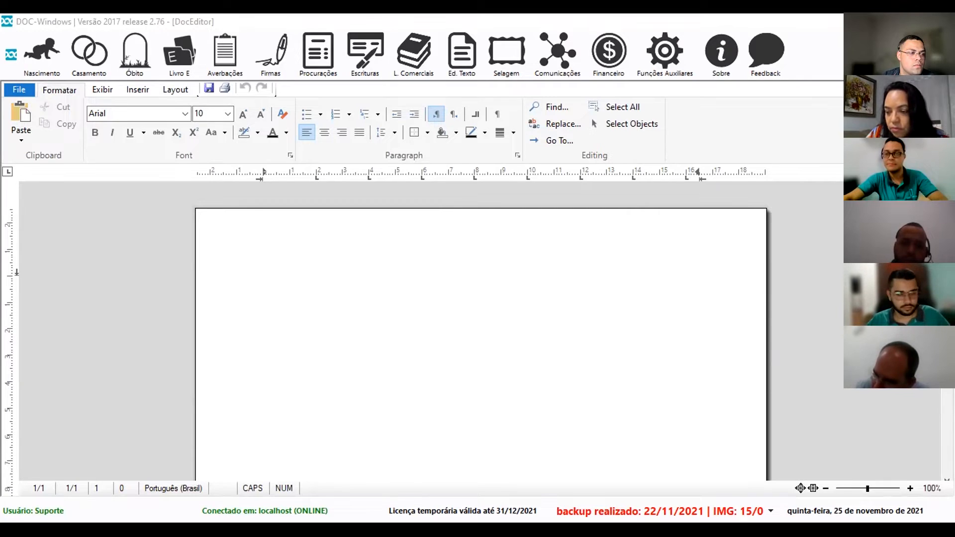
click(332, 289)
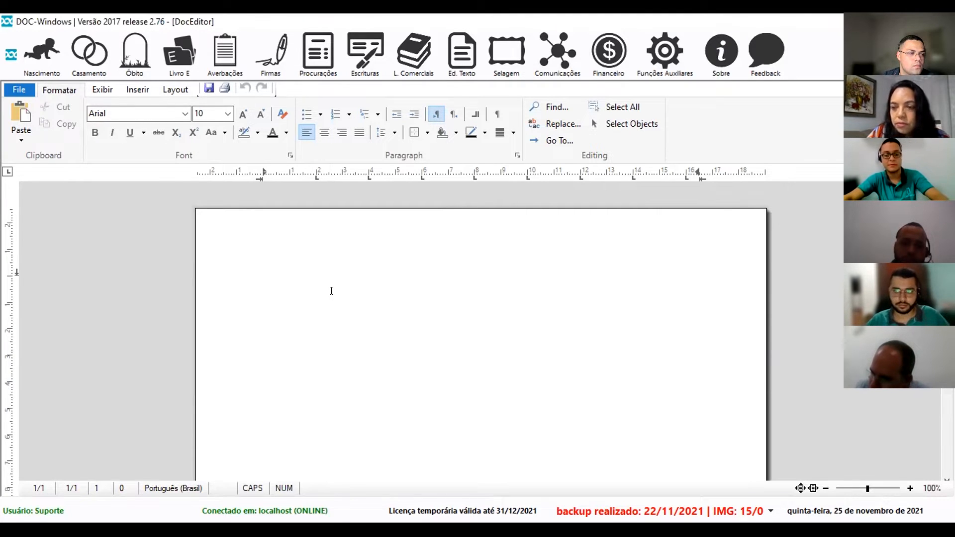
Justify the pasted paragraph, set all text to 12 pt and zoom to 110%.
key(BackSpace)
key(ctrl+a)
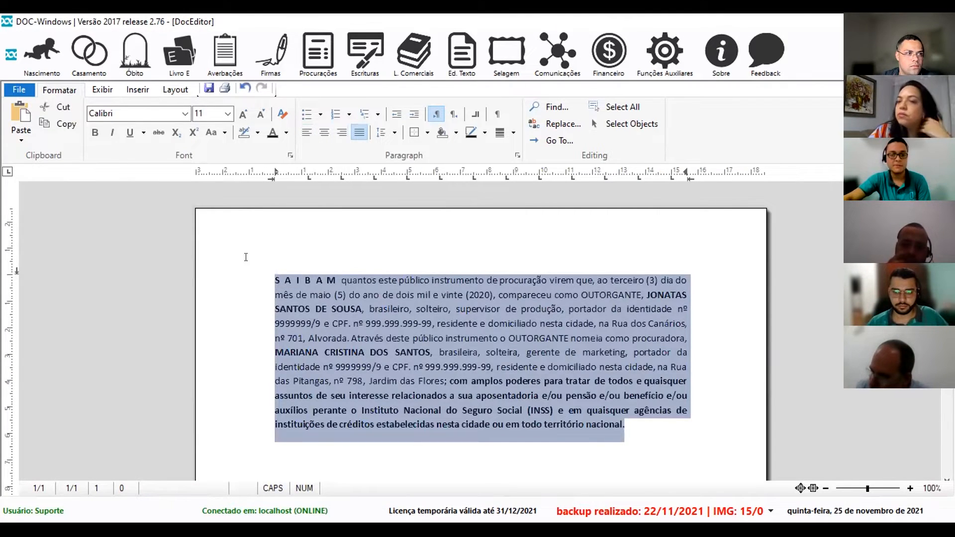
click(243, 114)
click(910, 489)
click(742, 368)
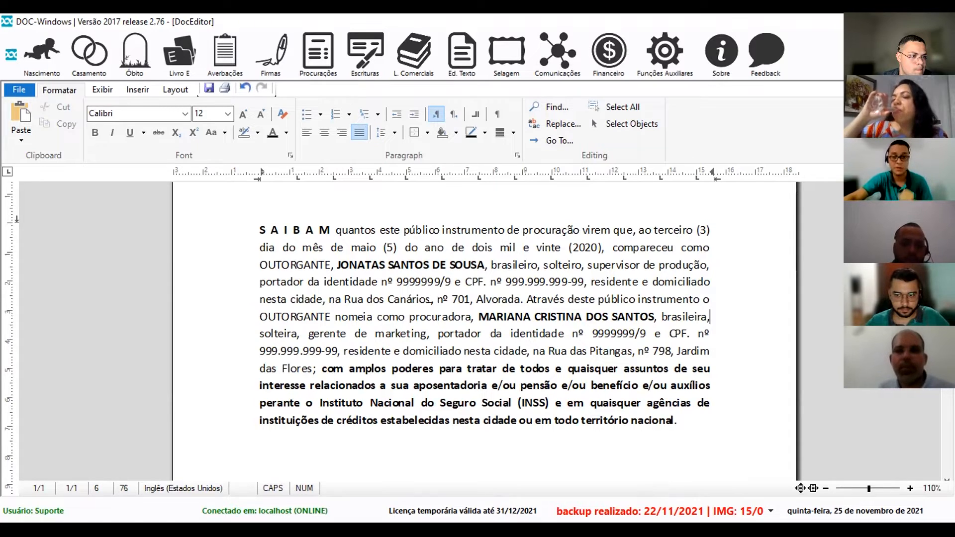
drag(259, 232, 633, 224)
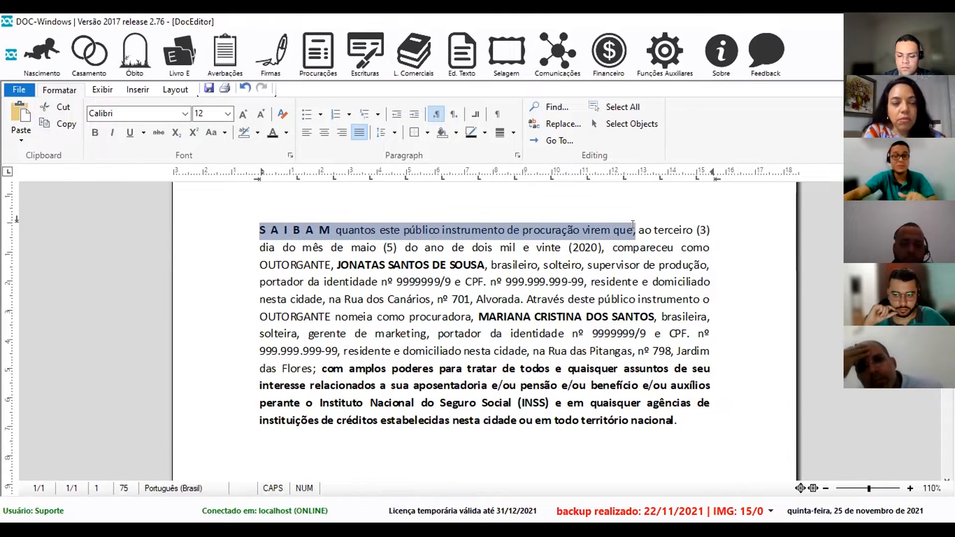
click(454, 457)
text(teste)
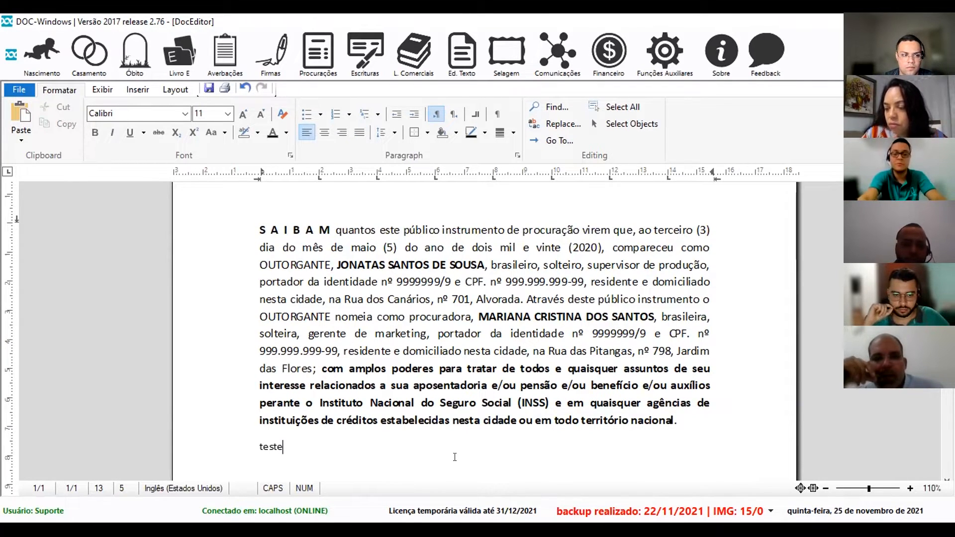
key(BackSpace)
key(BackSpace)
key(BackSpace)
key(BackSpace)
key(BackSpace)
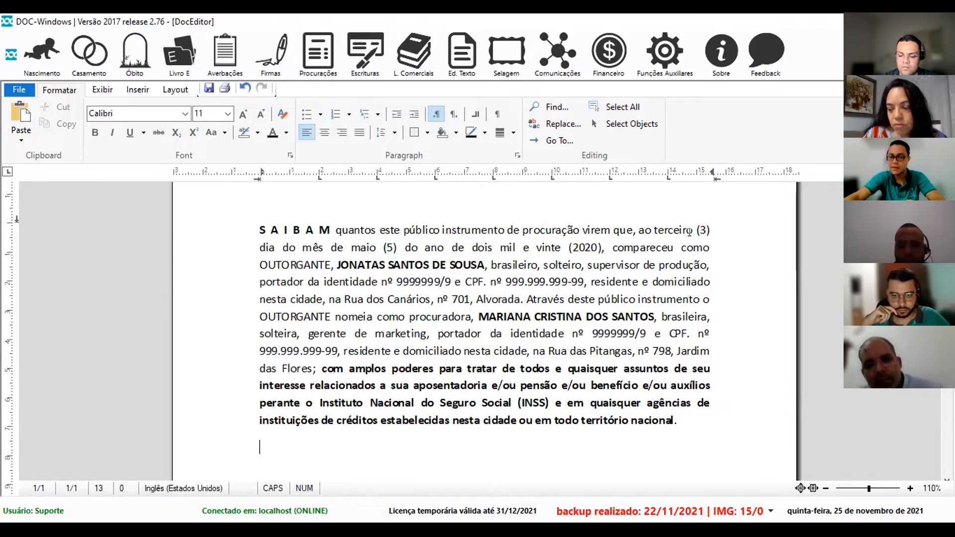
drag(692, 230, 602, 246)
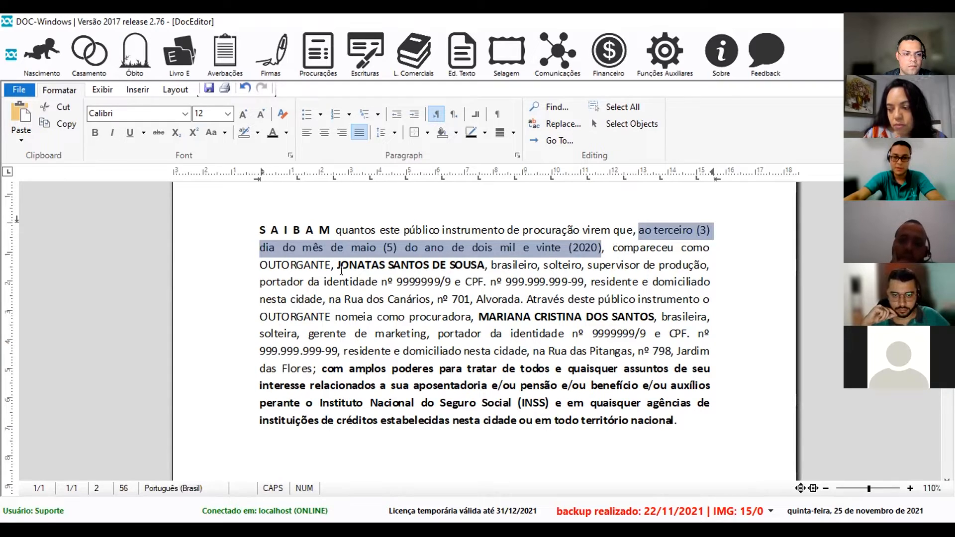
drag(339, 265, 442, 268)
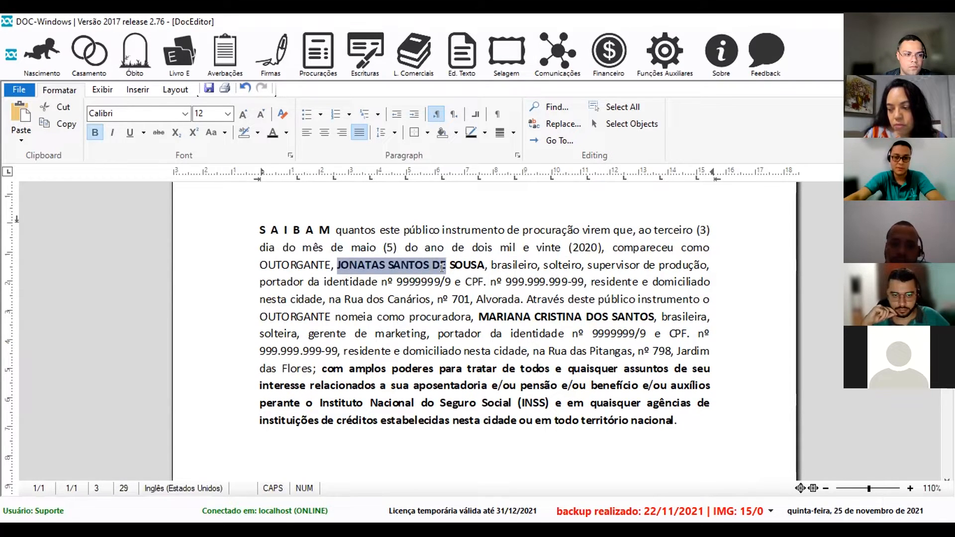
drag(480, 318, 520, 337)
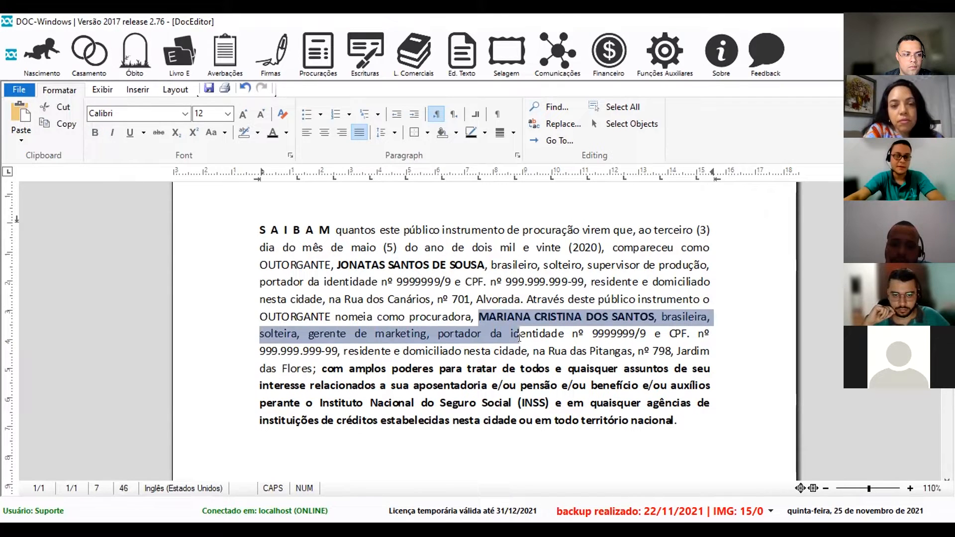
key(ctrl+End)
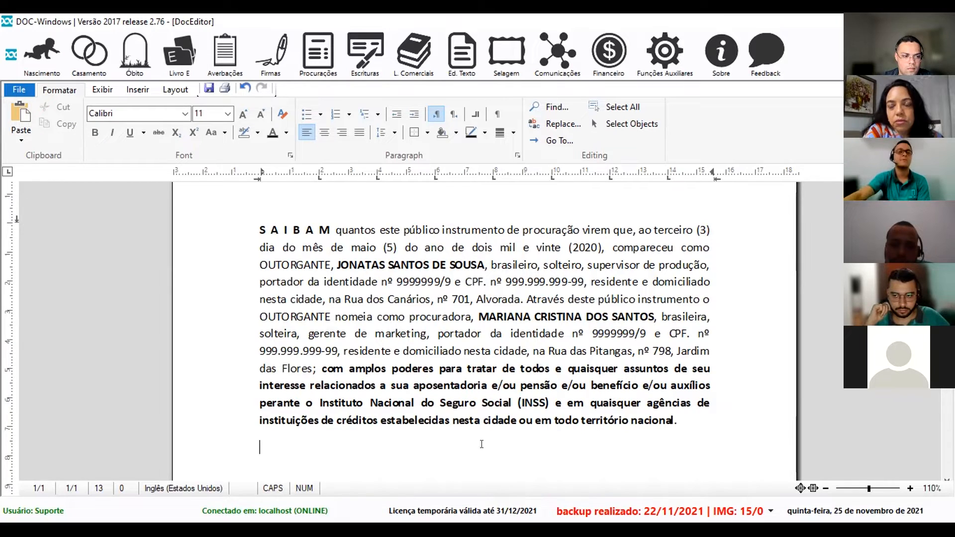
Start a new procuração record via Procurações > Incluir > Normal.
click(319, 55)
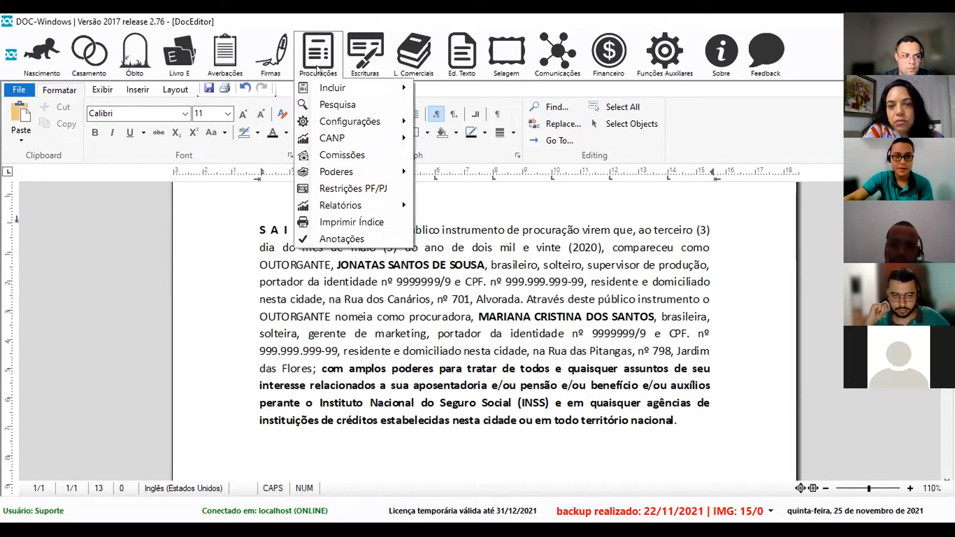
mouse_move(317, 87)
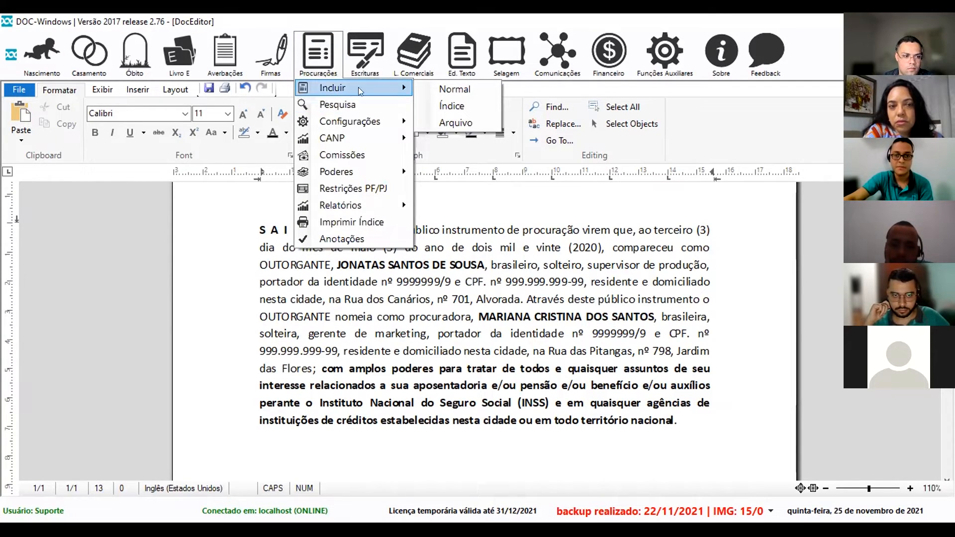
click(453, 89)
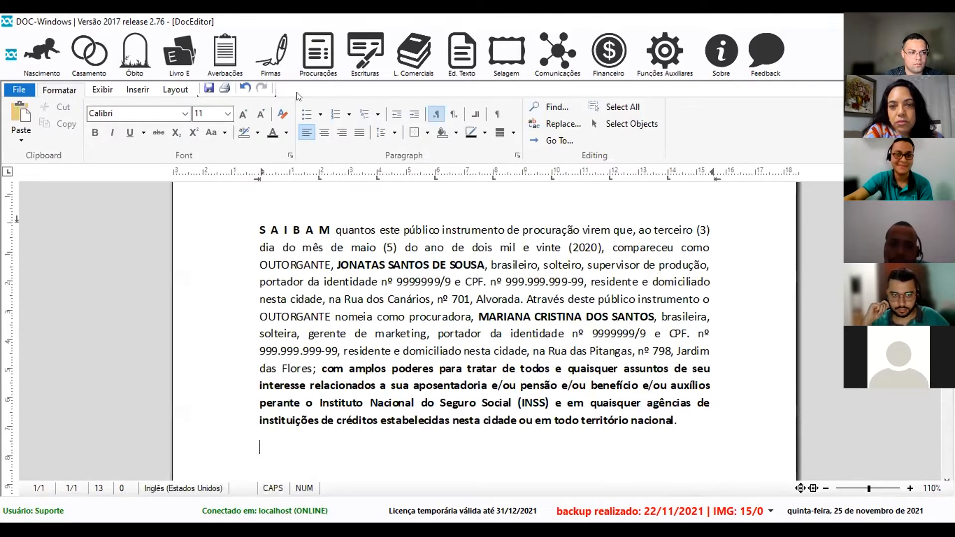
click(318, 54)
mouse_move(393, 88)
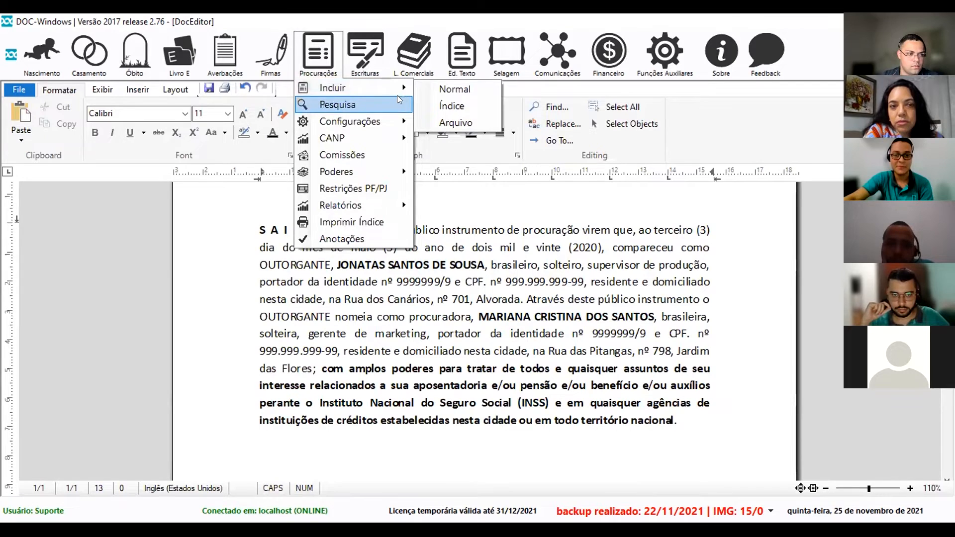
click(437, 88)
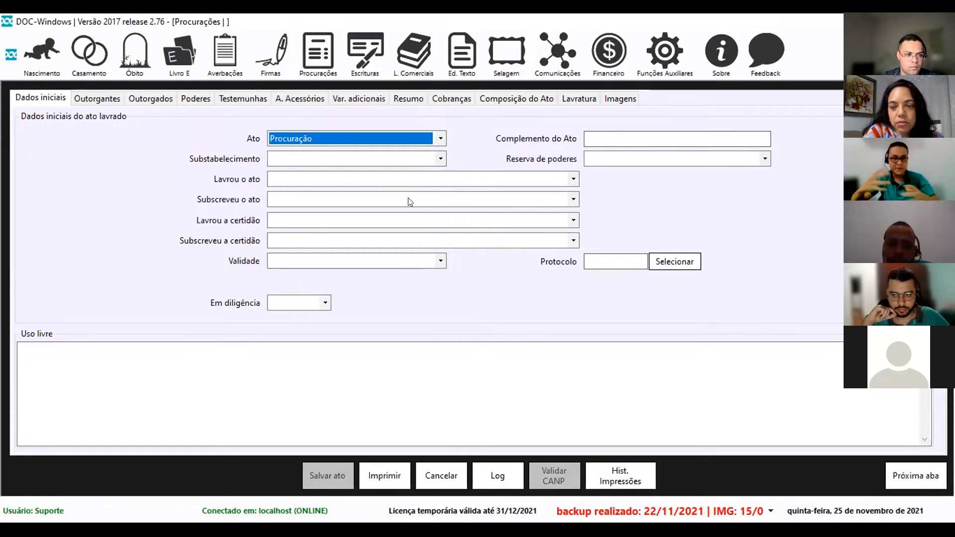
Keep Ato as Procuração, enter 'PROCURAÇÃO' as Complemento do Ato, then return to the template.
click(440, 139)
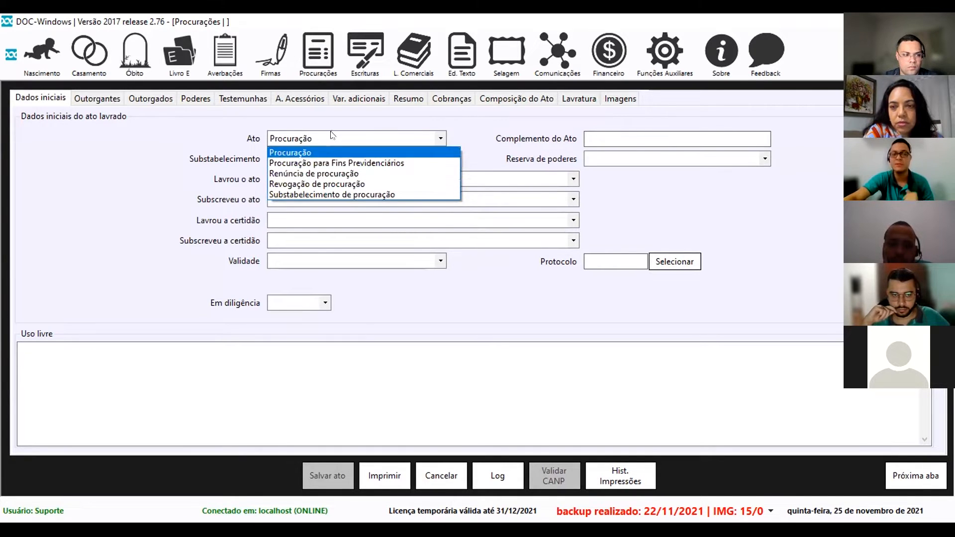
click(608, 139)
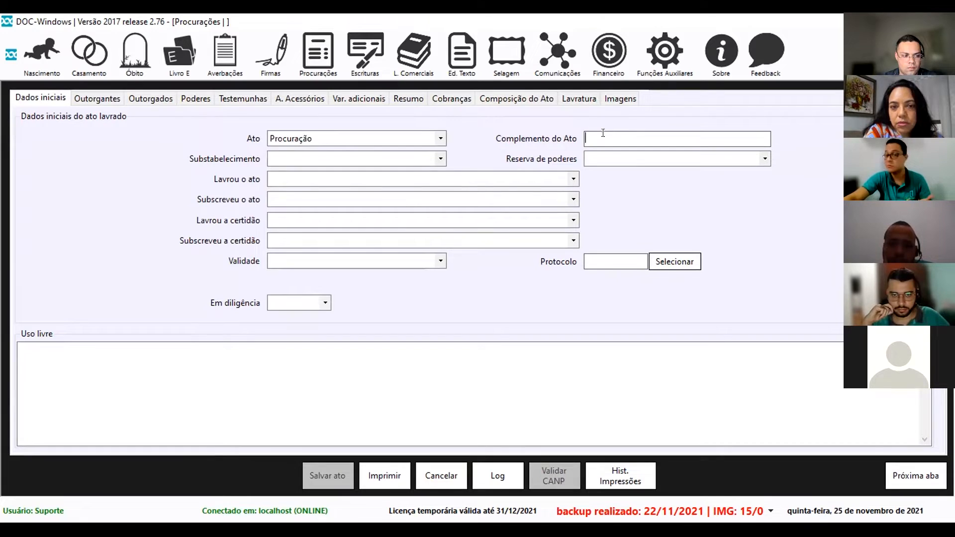
text(PROCURAÇÃO)
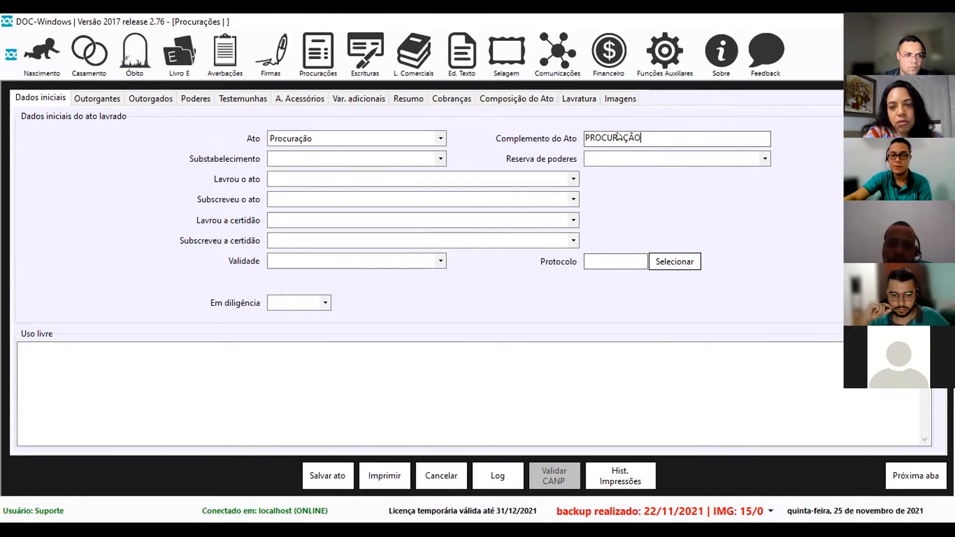
key(ctrl+Tab)
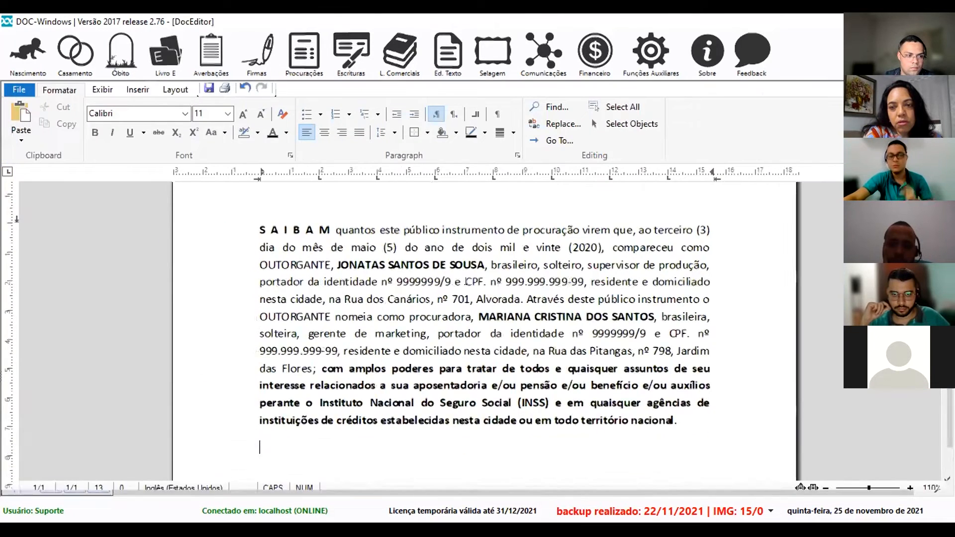
Open the Insere Campo / Função dialog from Inserir > Funções (F2).
scroll(396, 374, down, 3)
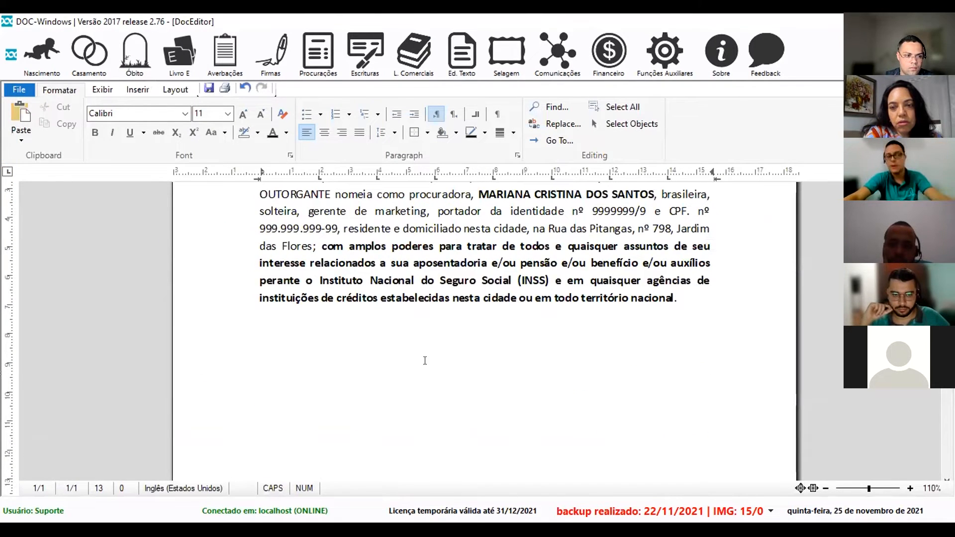
click(147, 92)
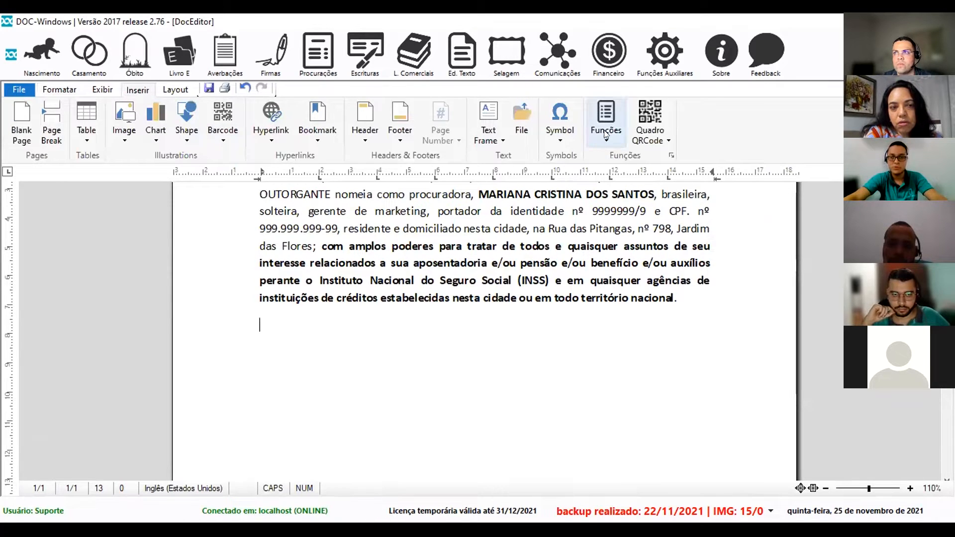
click(605, 132)
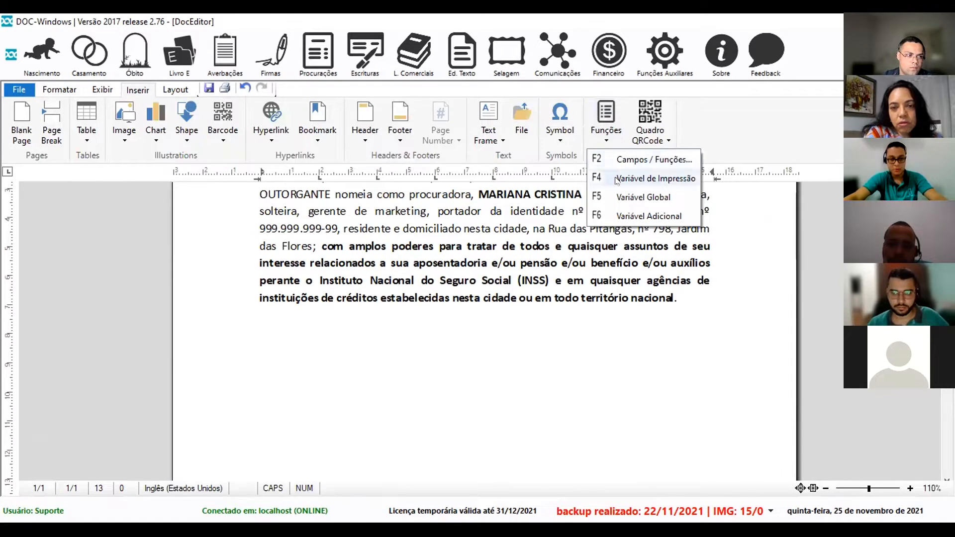
click(368, 378)
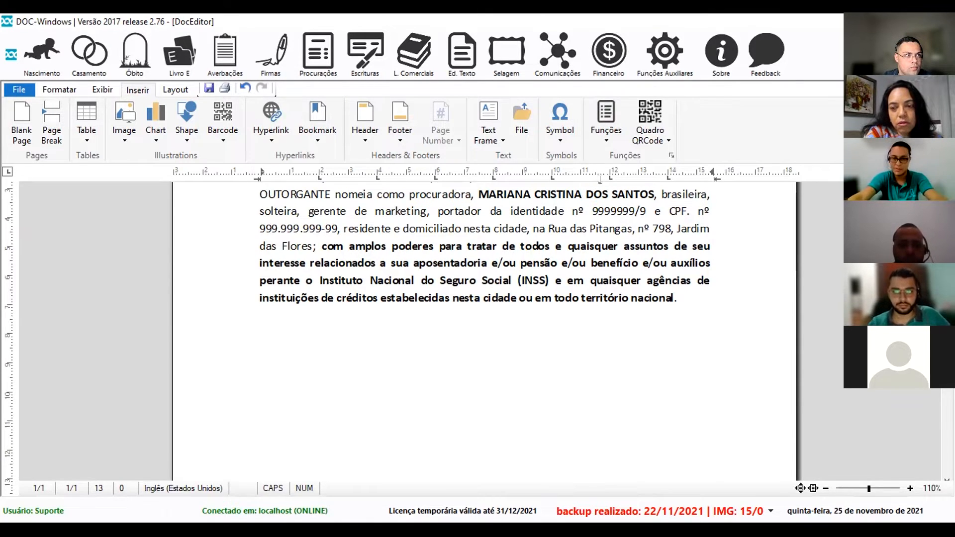
click(608, 134)
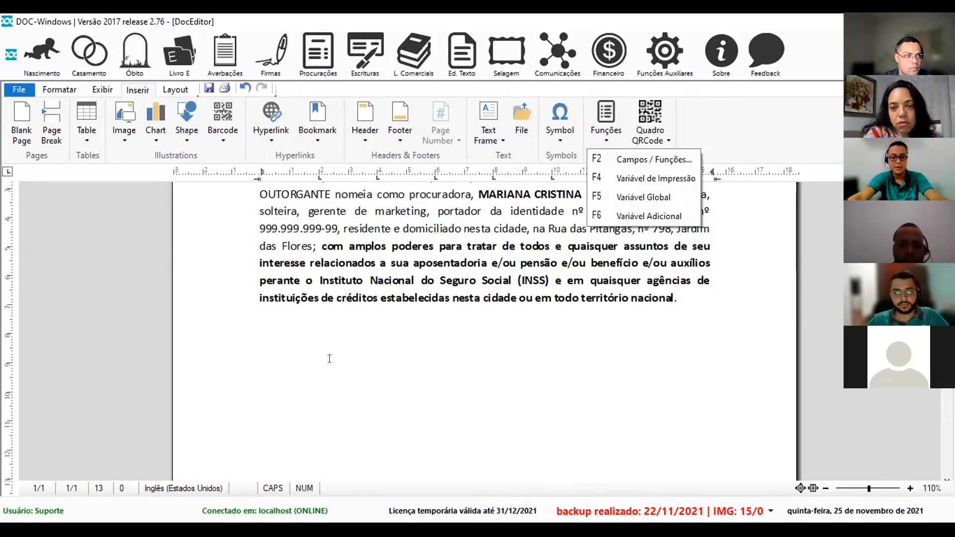
key(F2)
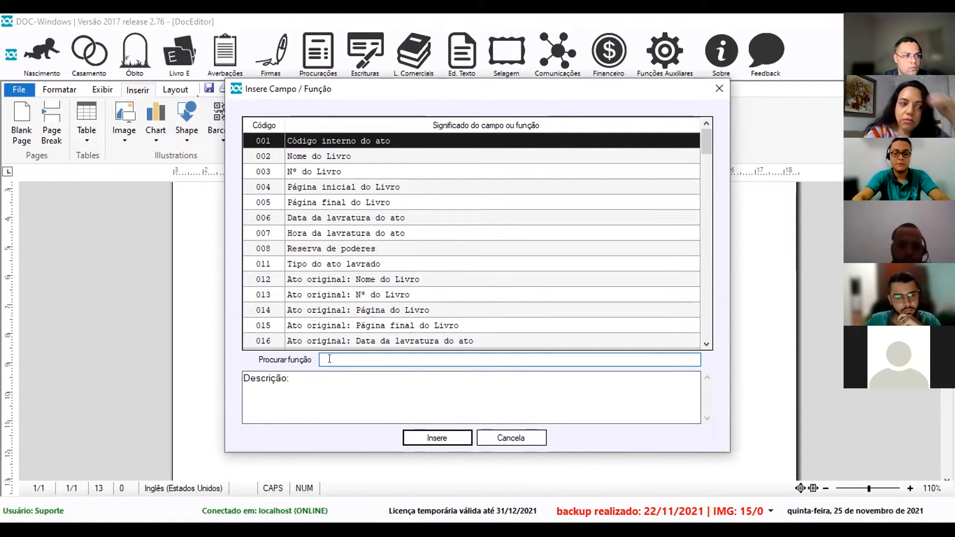
text(COMple)
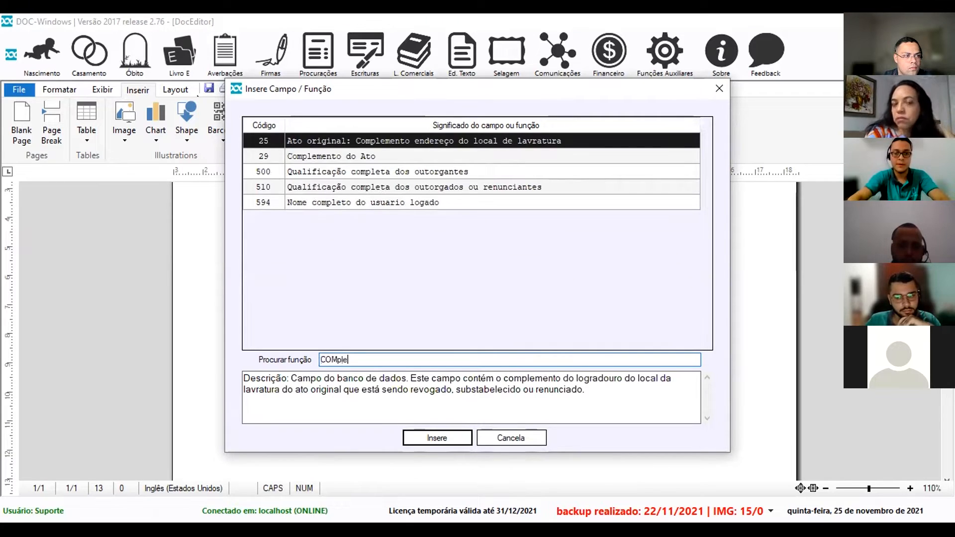
text(mento)
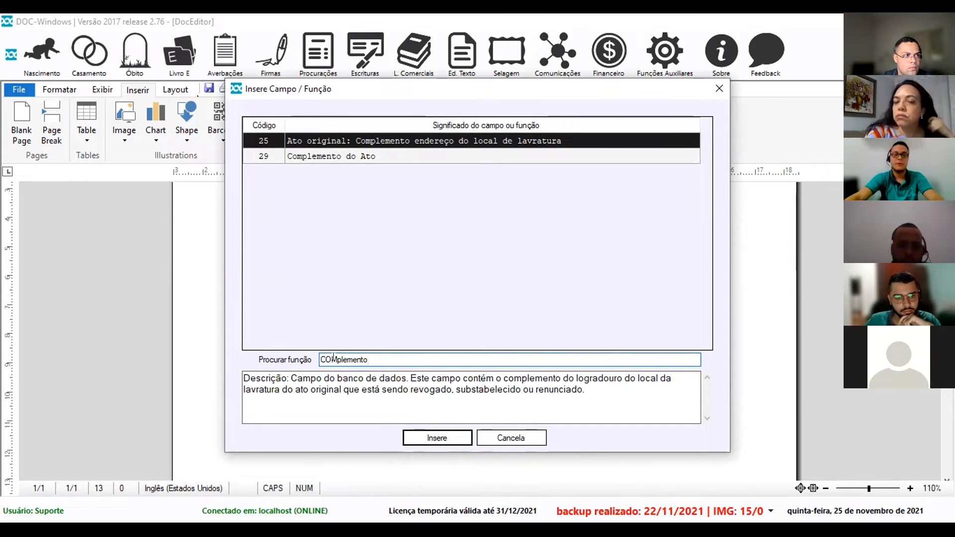
click(339, 157)
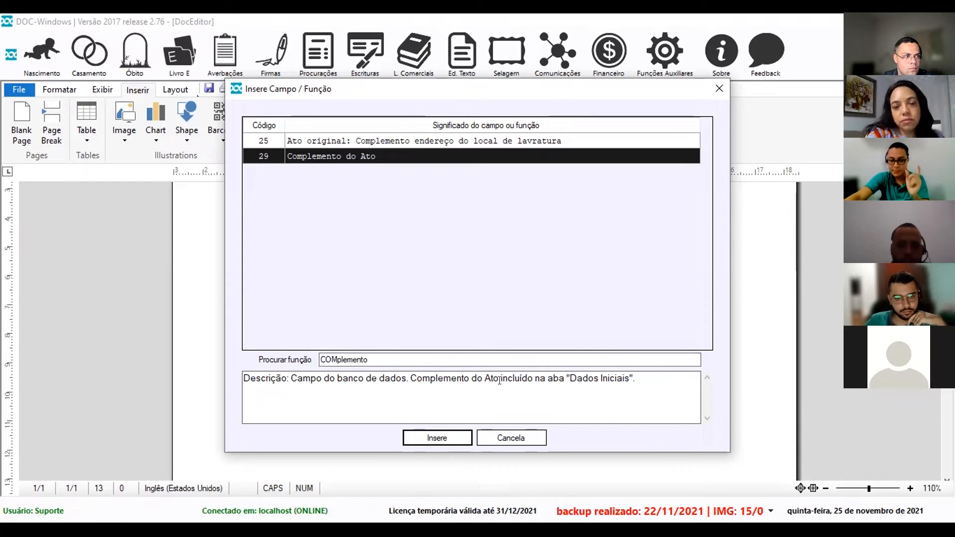
drag(570, 379, 633, 373)
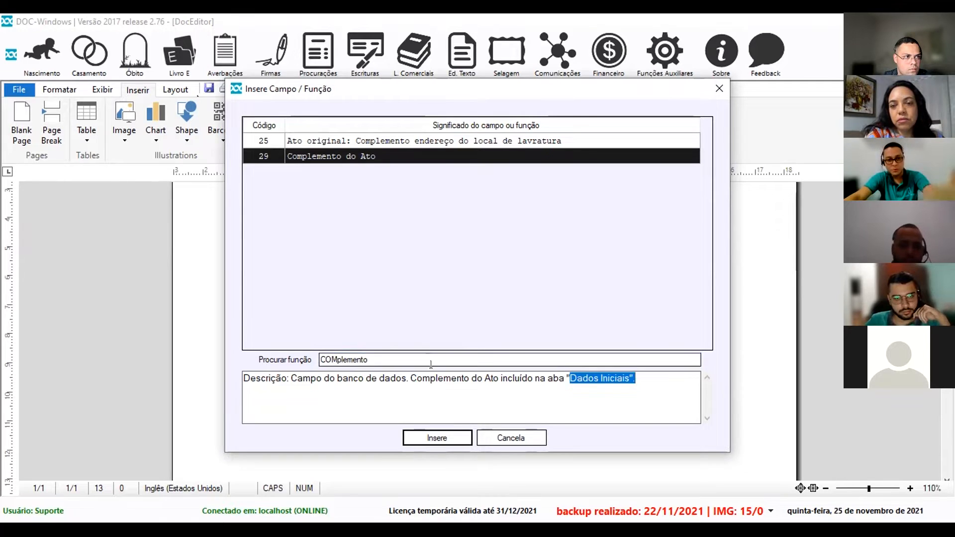
click(437, 438)
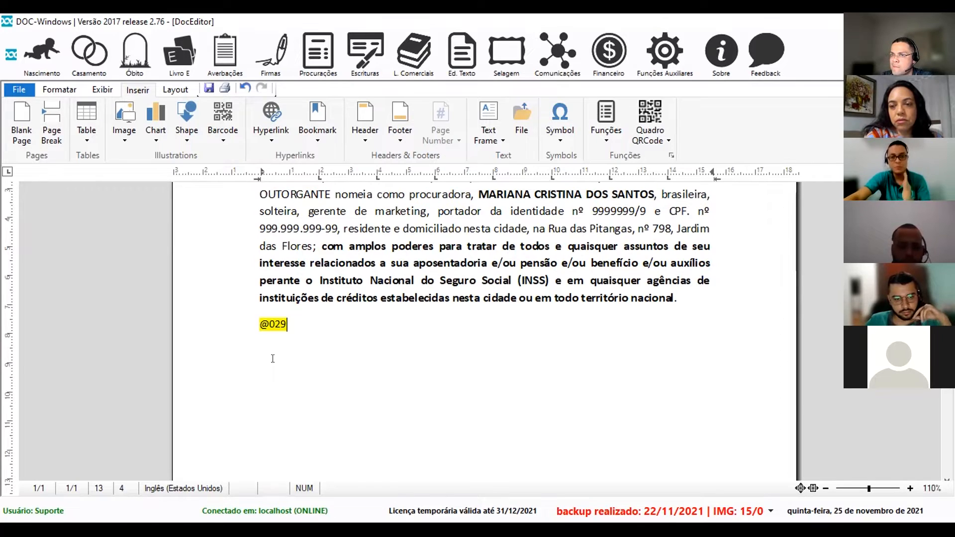
click(265, 334)
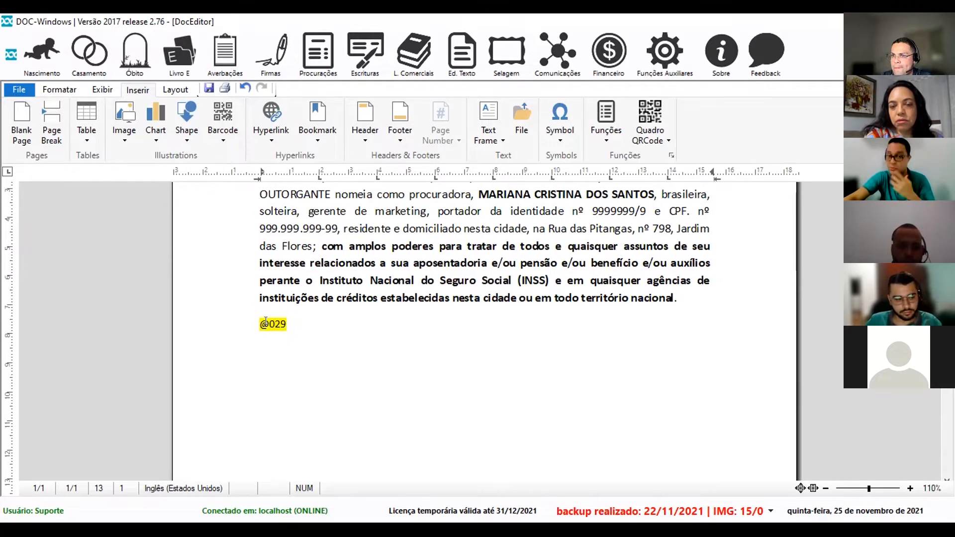
click(378, 367)
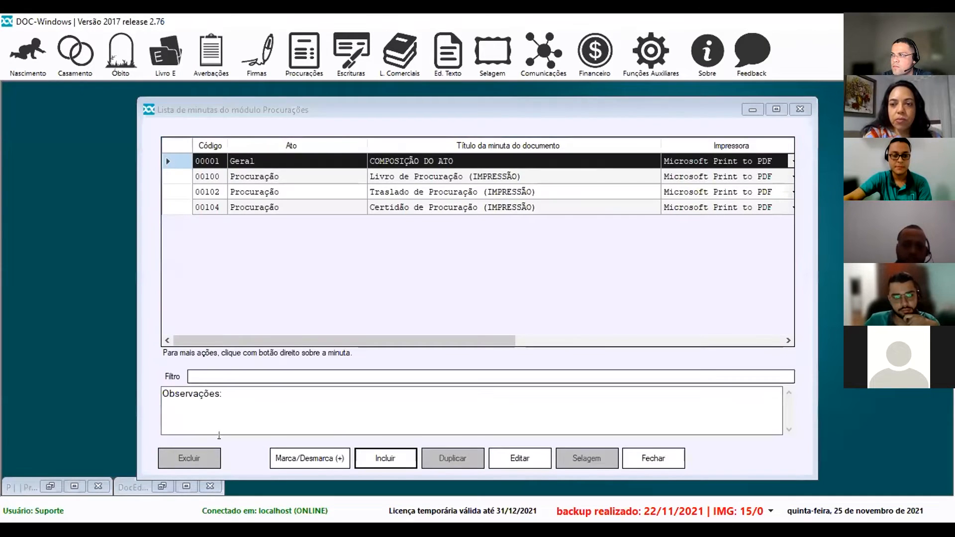
In the Procurações act, set Substabelecimento to Permitido and Em diligência to Não, then review grantors.
click(70, 490)
click(303, 155)
click(293, 178)
click(278, 302)
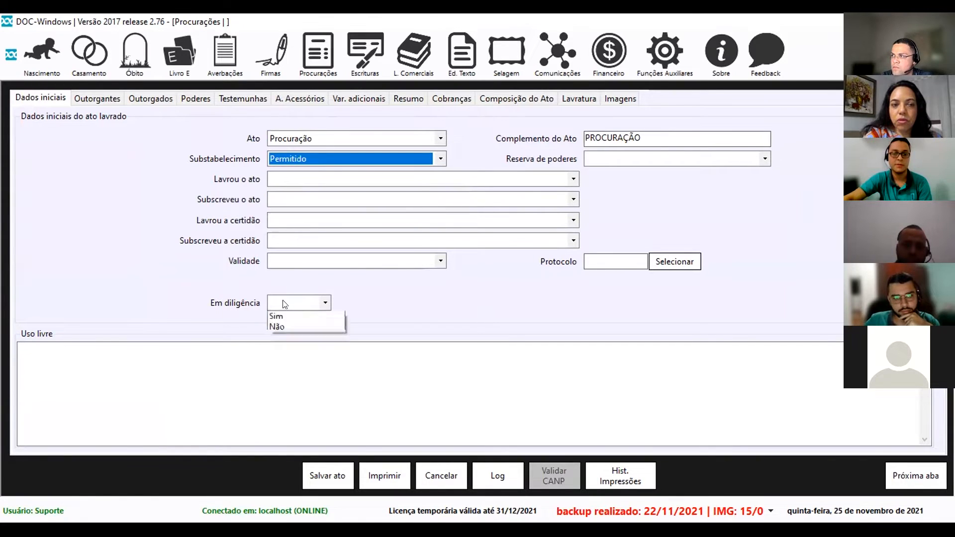
click(275, 328)
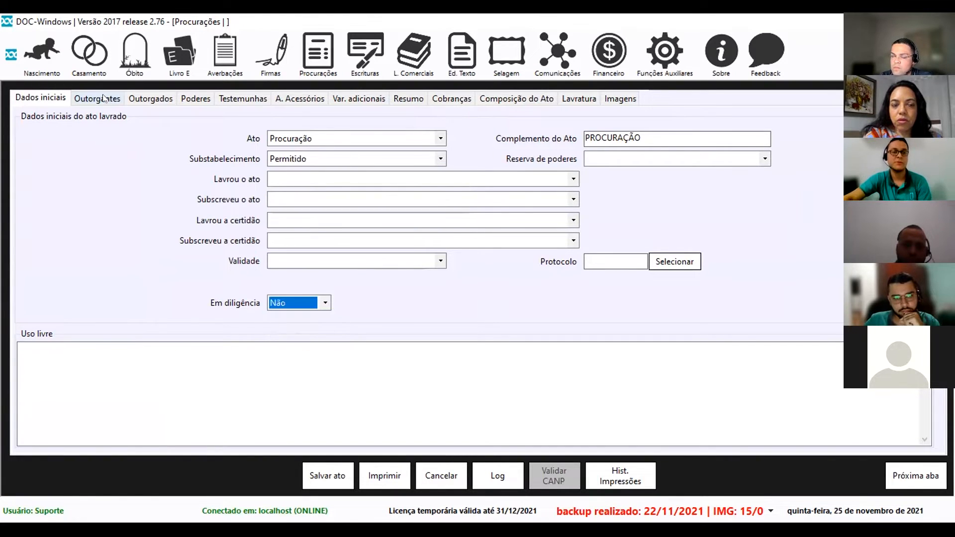
click(104, 103)
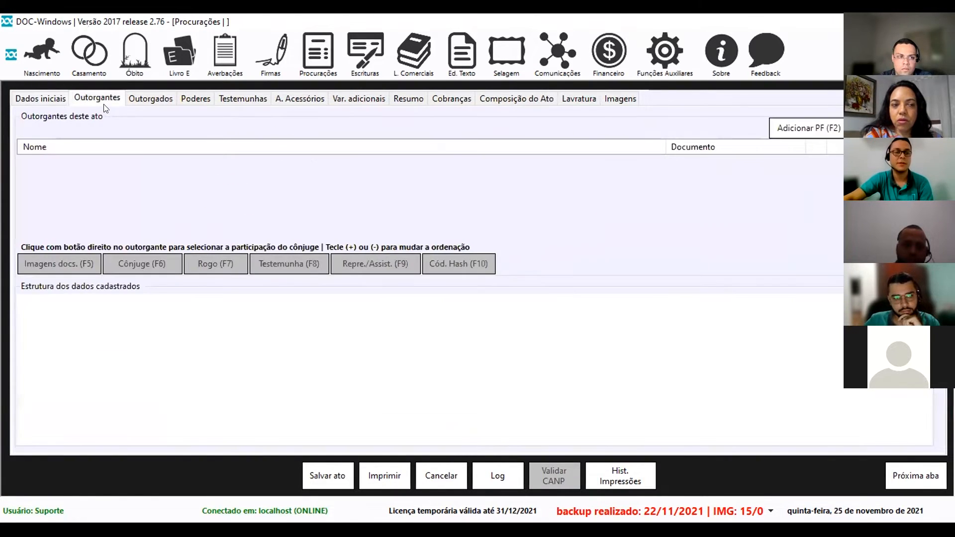
click(774, 130)
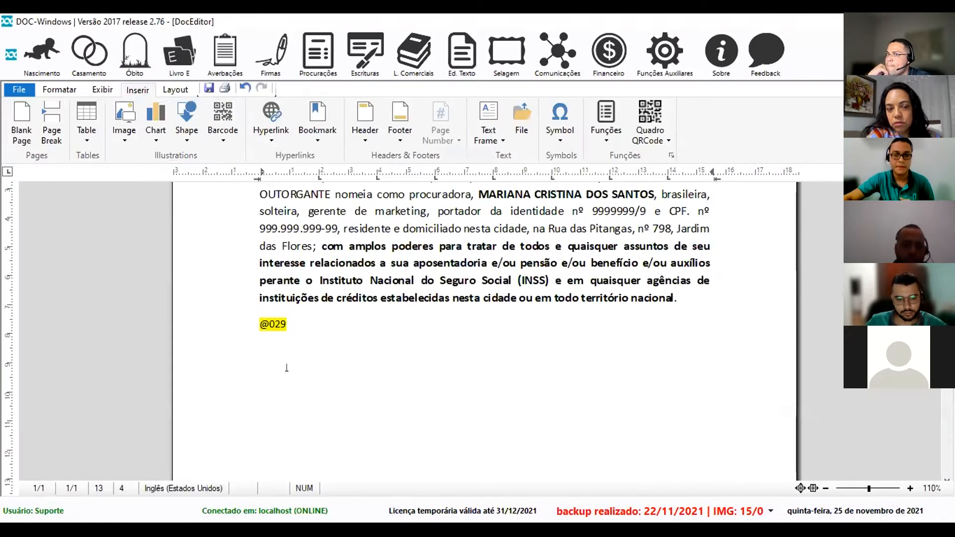
click(308, 356)
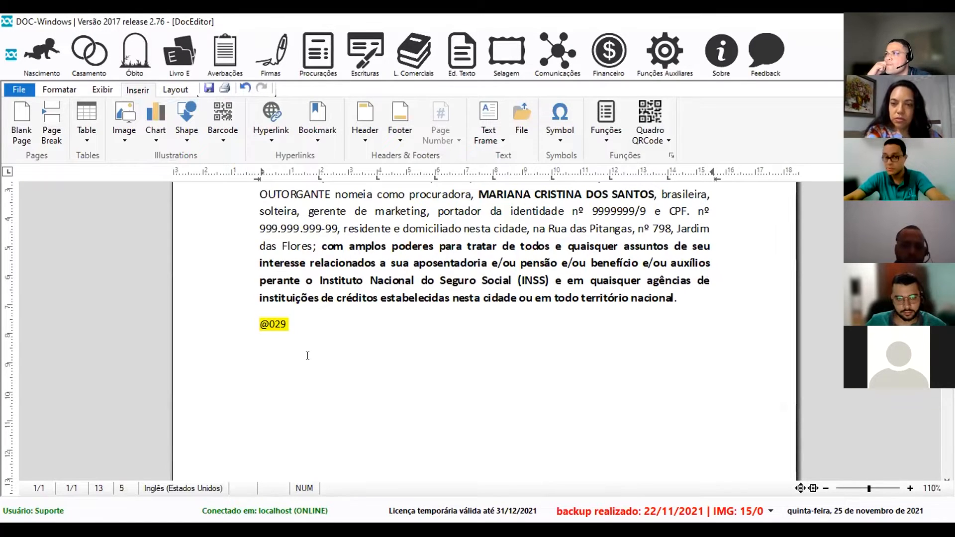
key(F2)
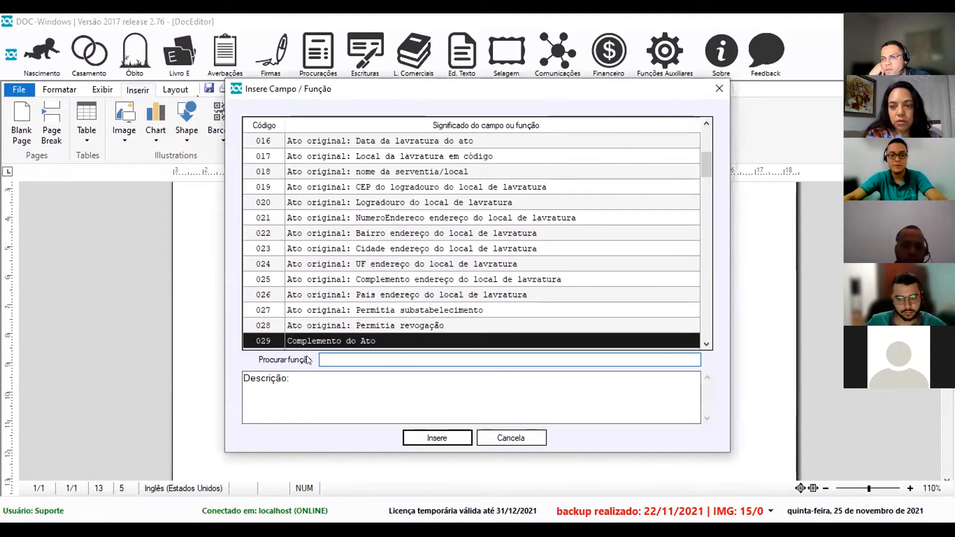
text(qualifi)
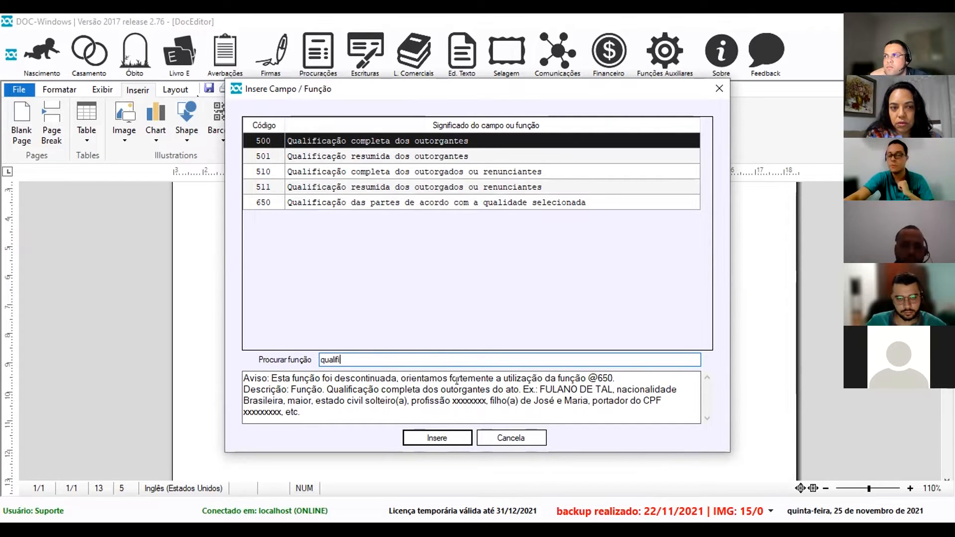
click(450, 434)
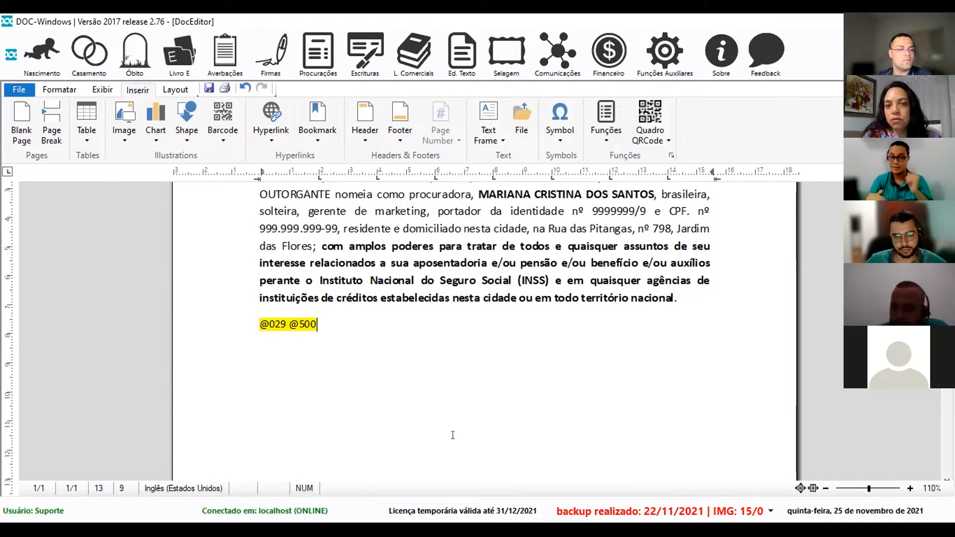
scroll(453, 435, up, 2)
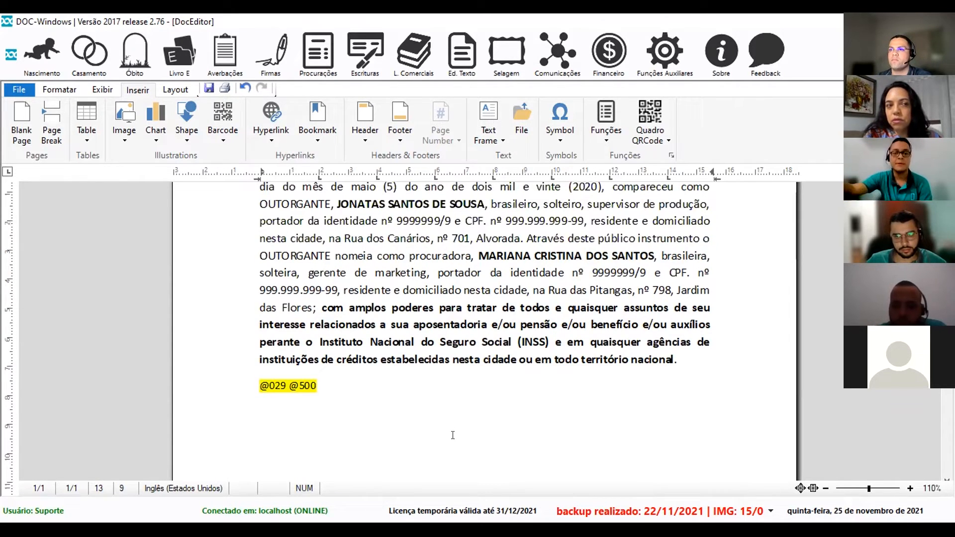
drag(318, 386, 240, 391)
key(Delete)
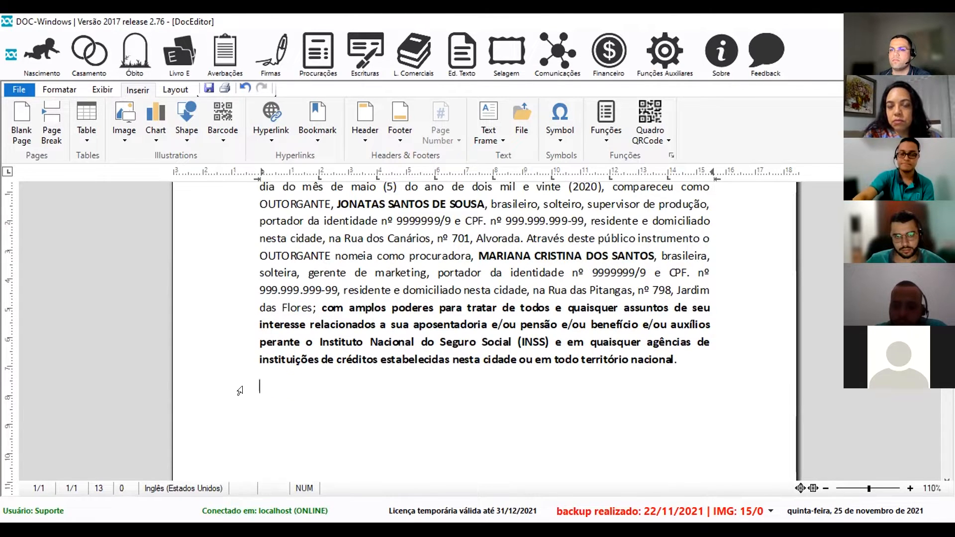
scroll(378, 302, up, 2)
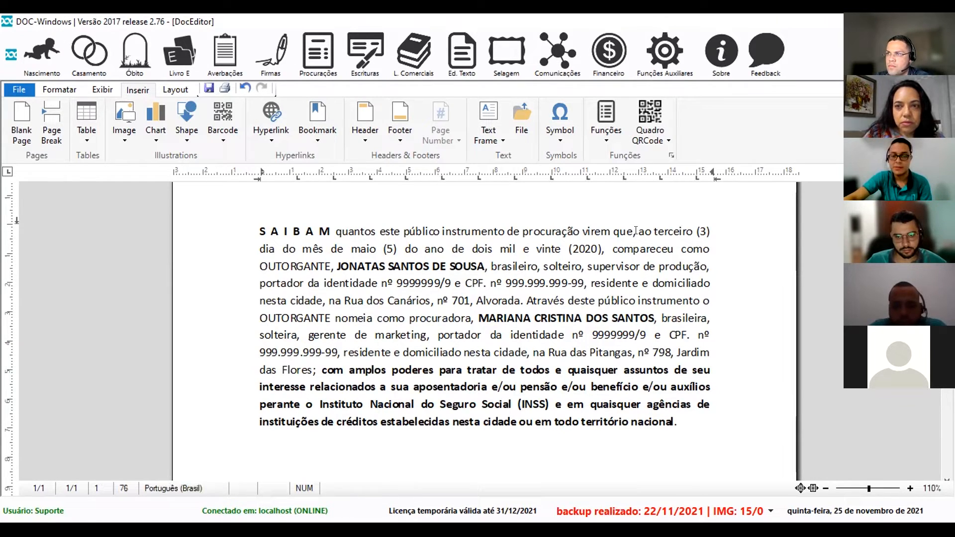
Delete the fixed date wording 'ao terceiro (3) dia do mês de maio… (2020)' from the opening sentence.
drag(638, 231, 598, 247)
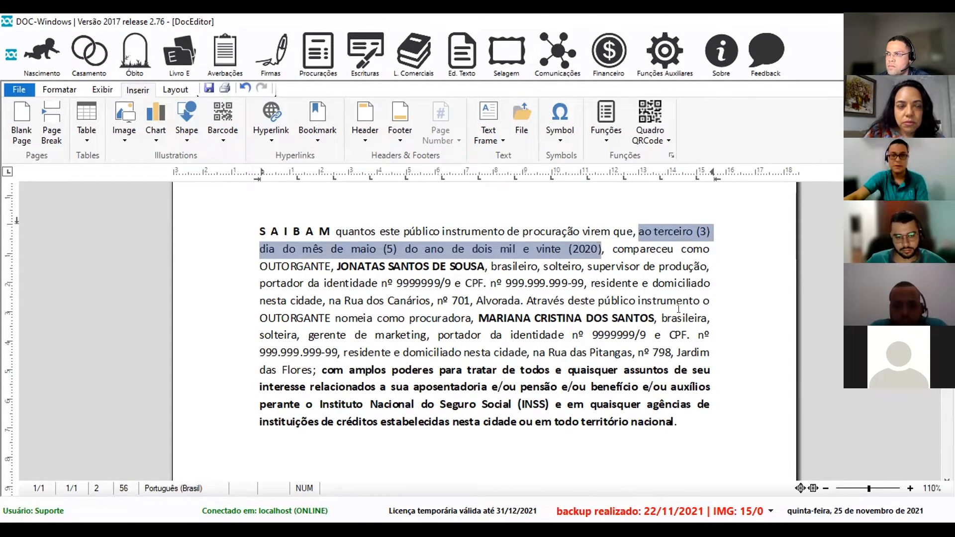
key(BackSpace)
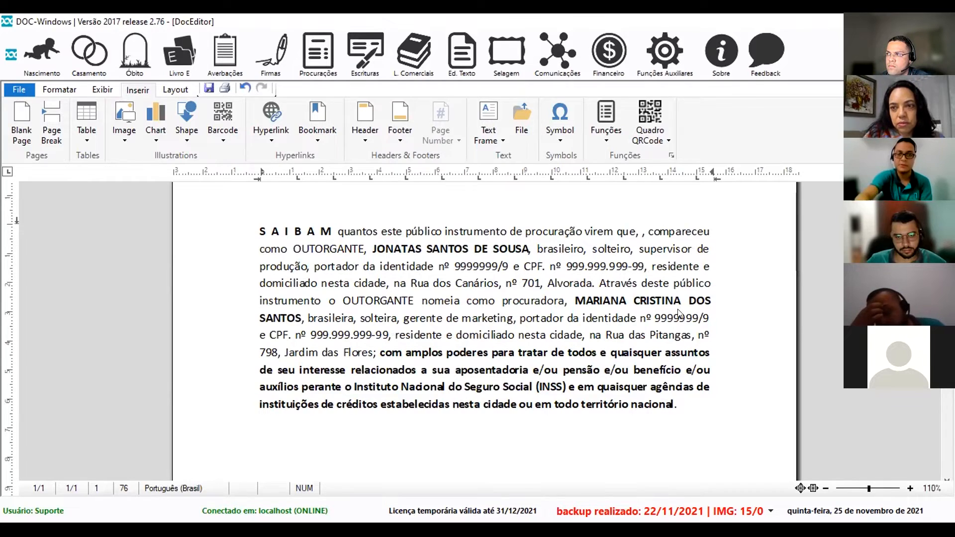
key(F2)
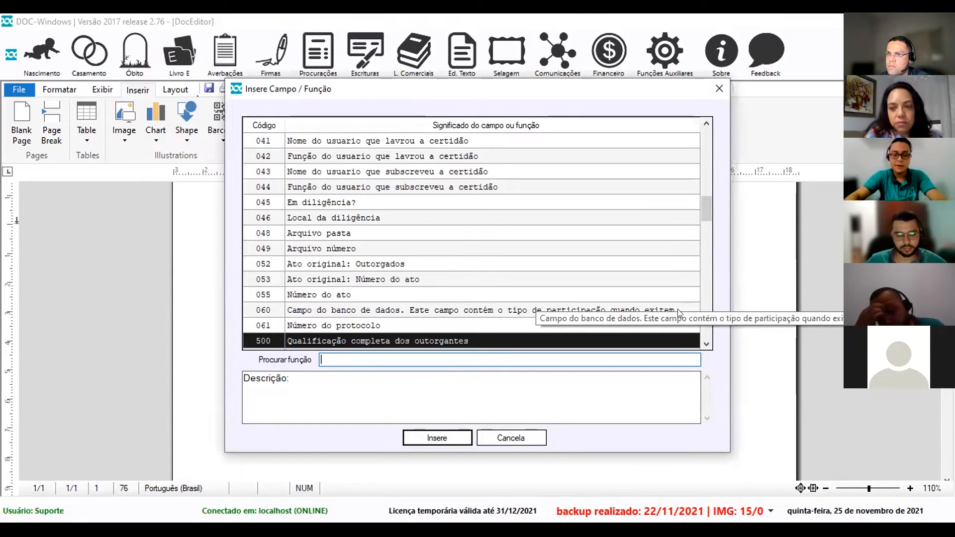
Search 'data', compare the date functions, and insert 600 Data por extenso.
text(data)
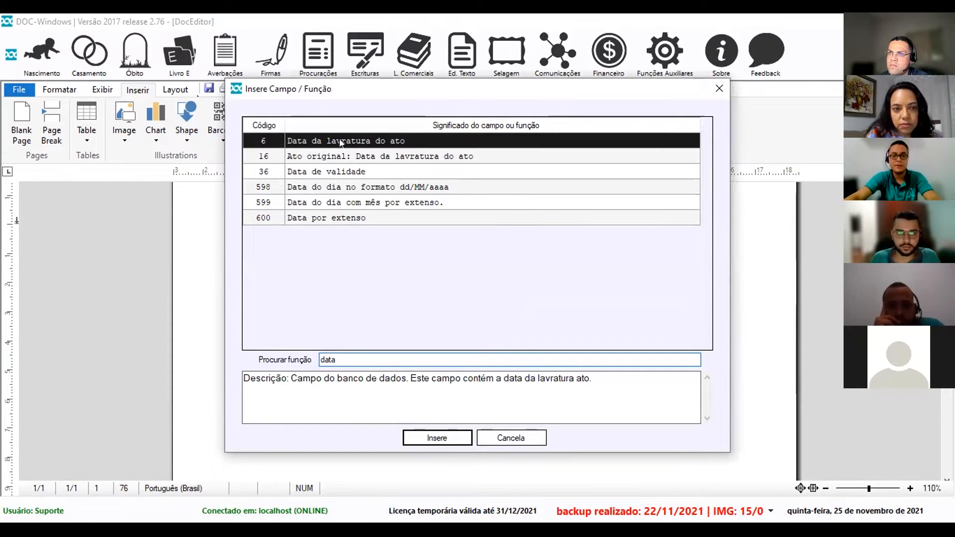
click(332, 167)
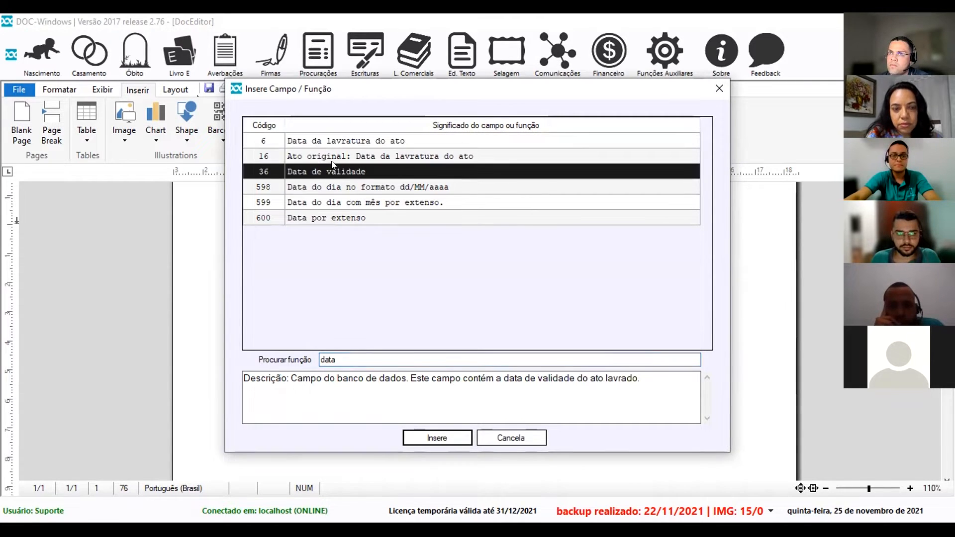
click(334, 188)
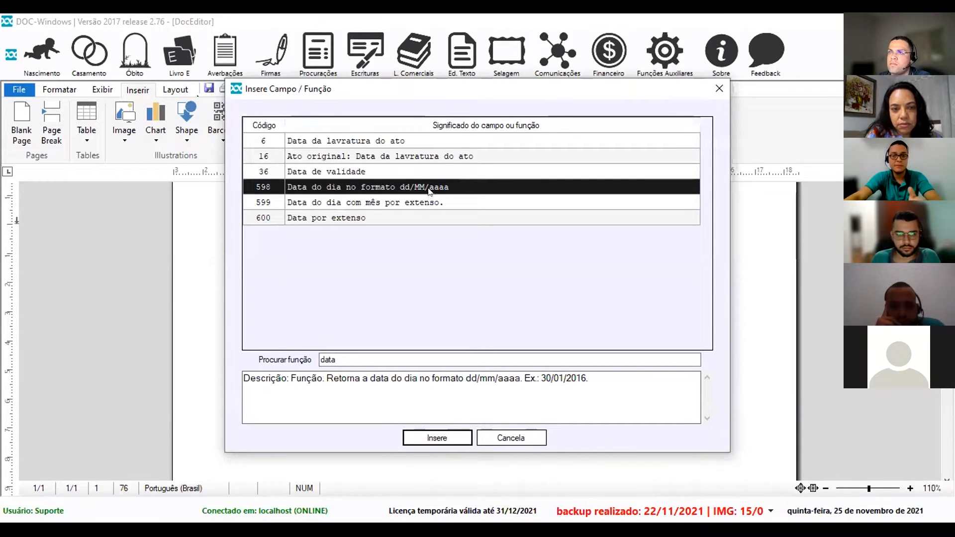
drag(523, 377, 589, 379)
click(580, 379)
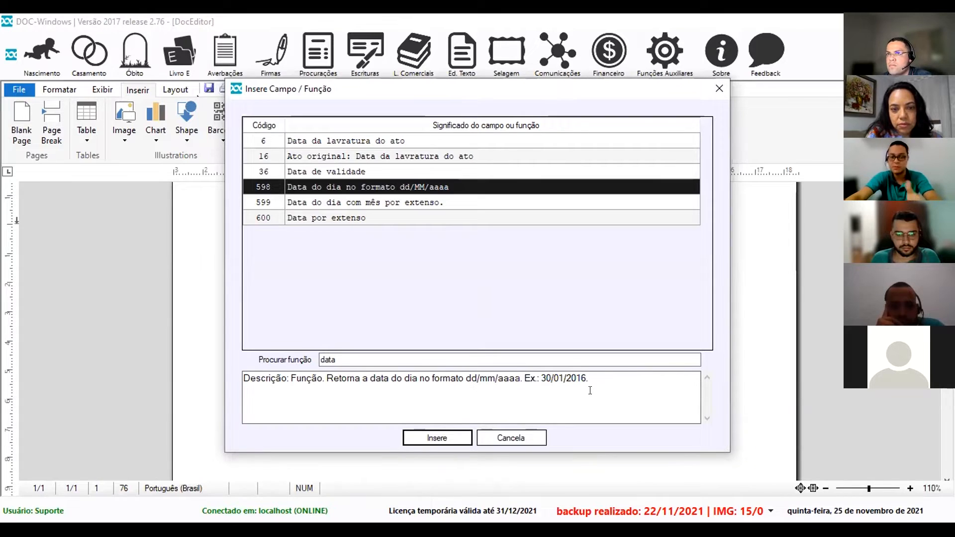
drag(594, 382, 331, 393)
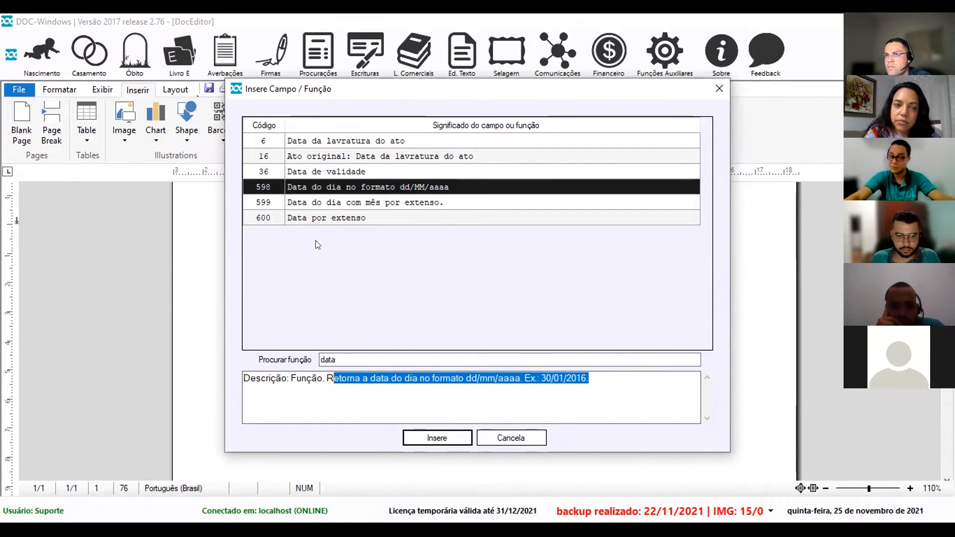
click(312, 217)
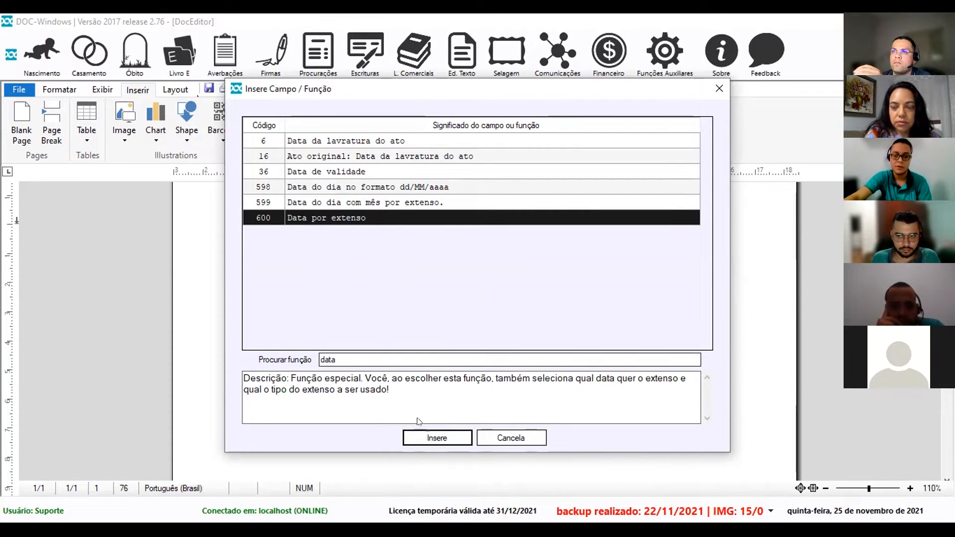
click(437, 436)
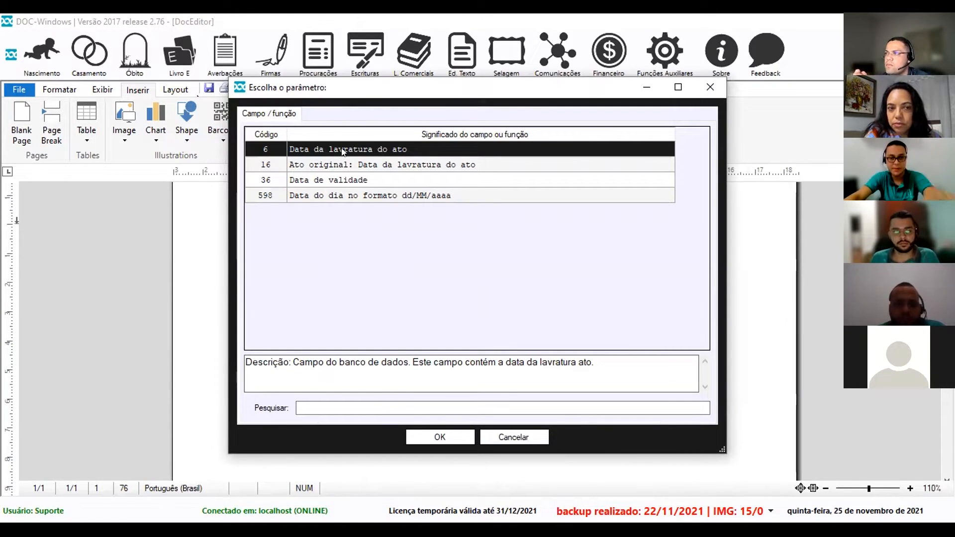
click(440, 437)
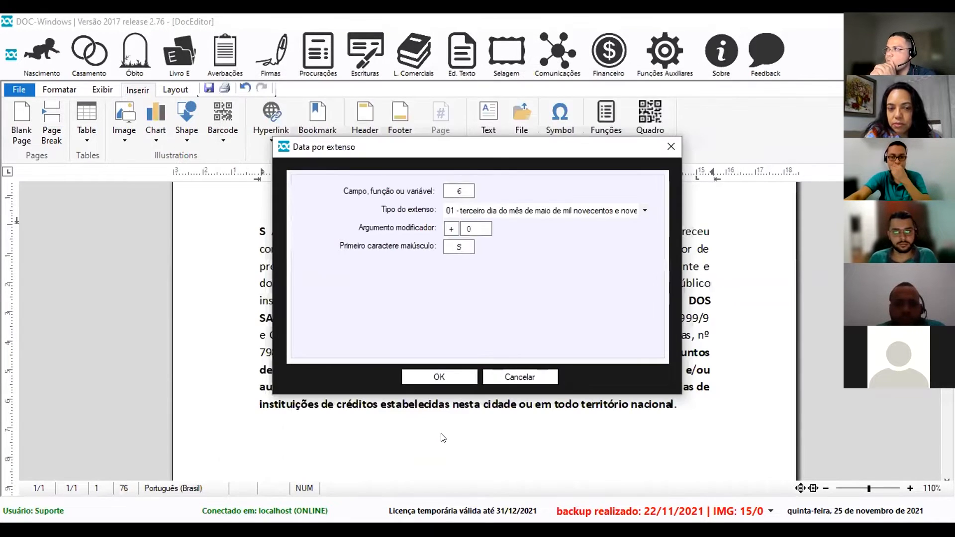
click(645, 211)
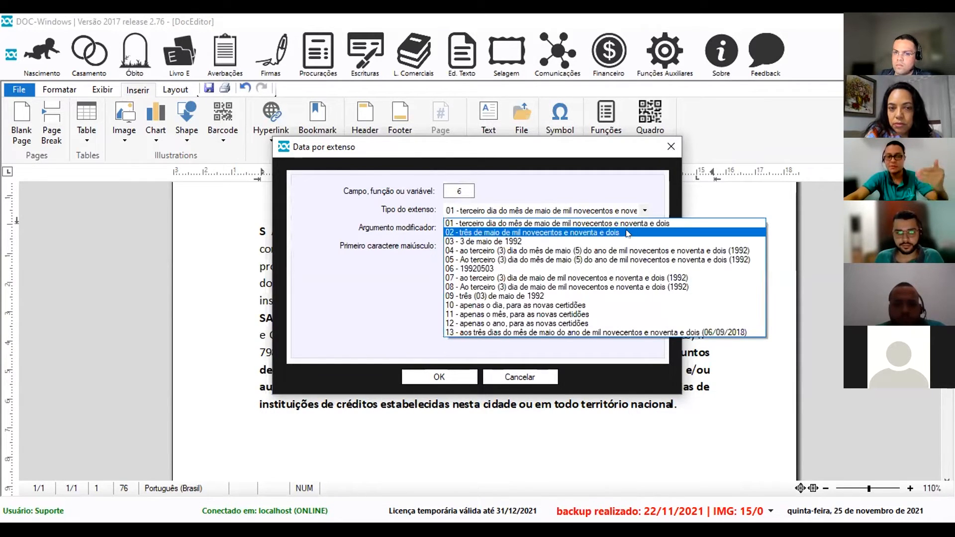
click(536, 250)
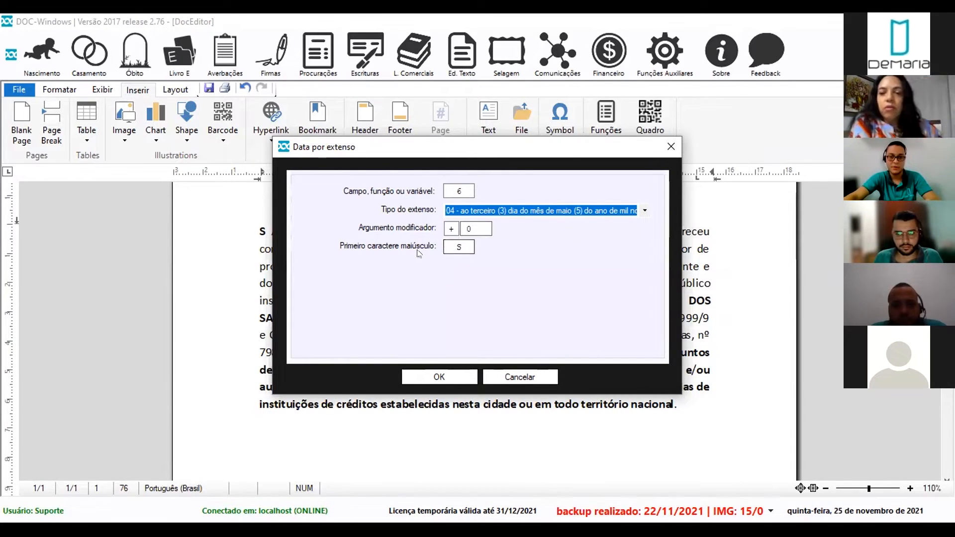
double_click(455, 245)
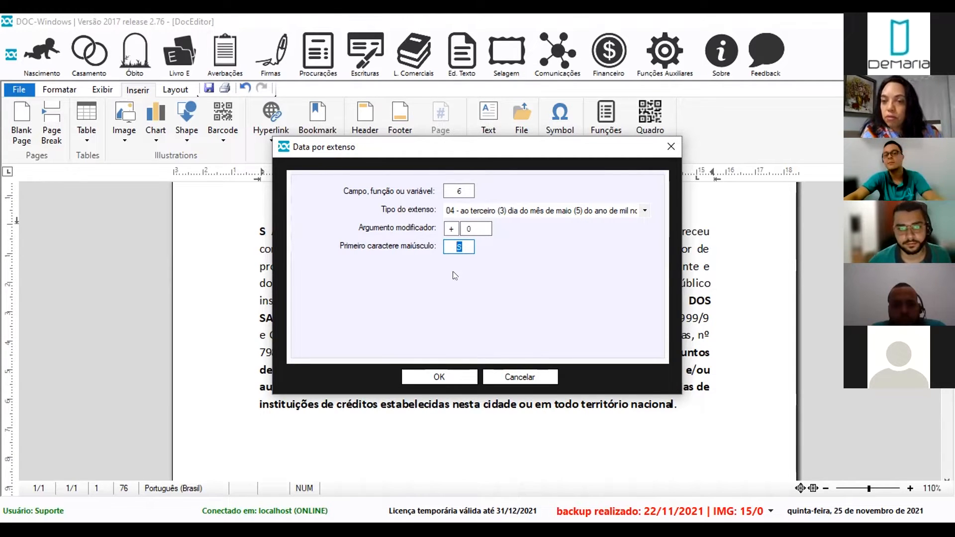
text(N)
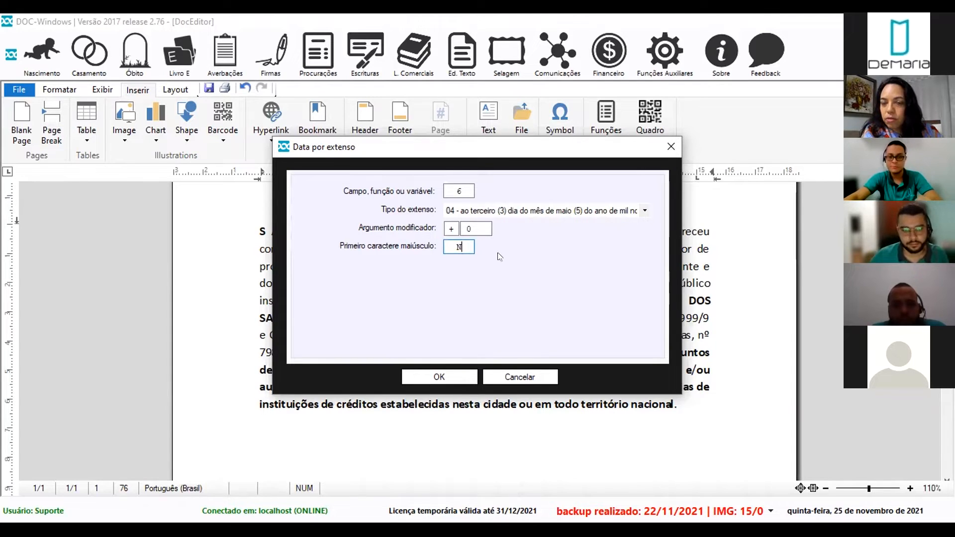
click(440, 376)
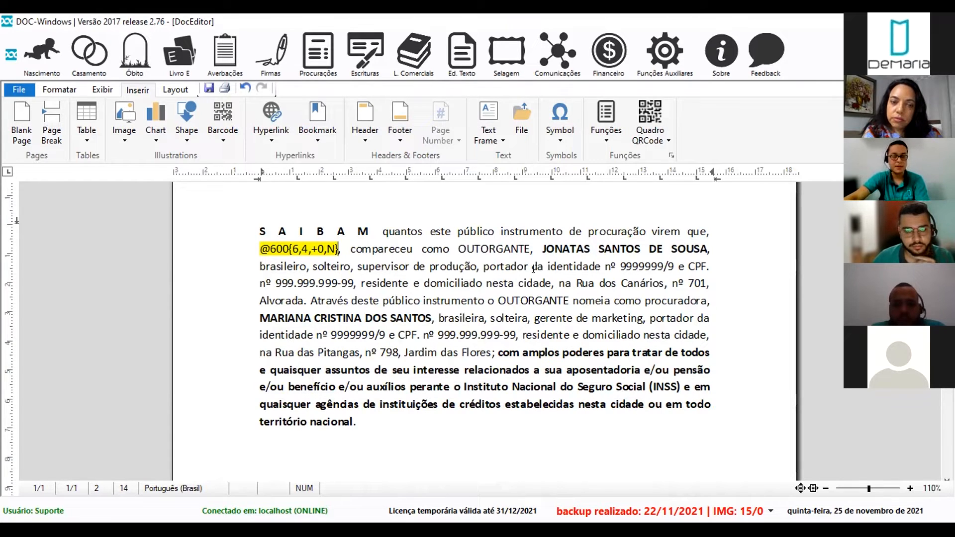
Delete the grantor's typed name and qualification through the address after OUTORGANTE.
click(537, 243)
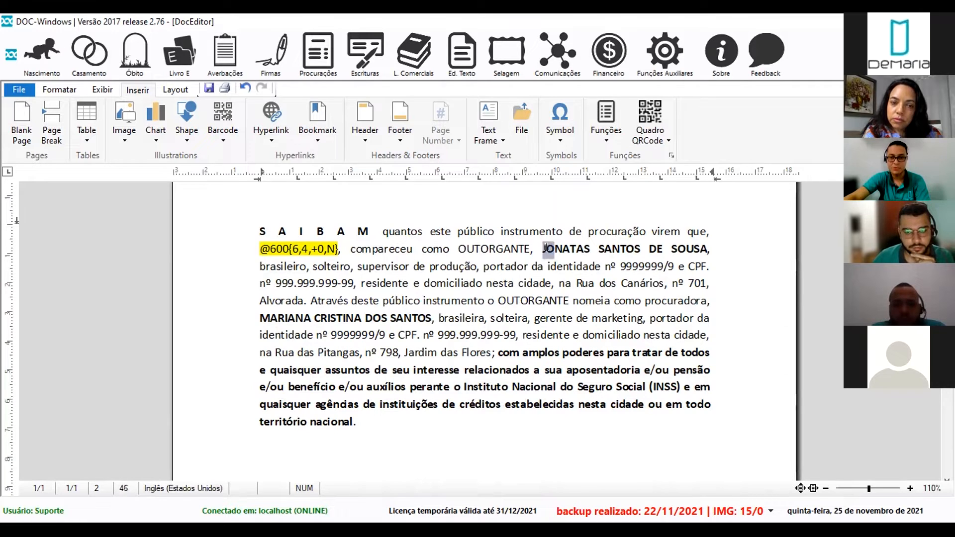
drag(543, 249, 299, 296)
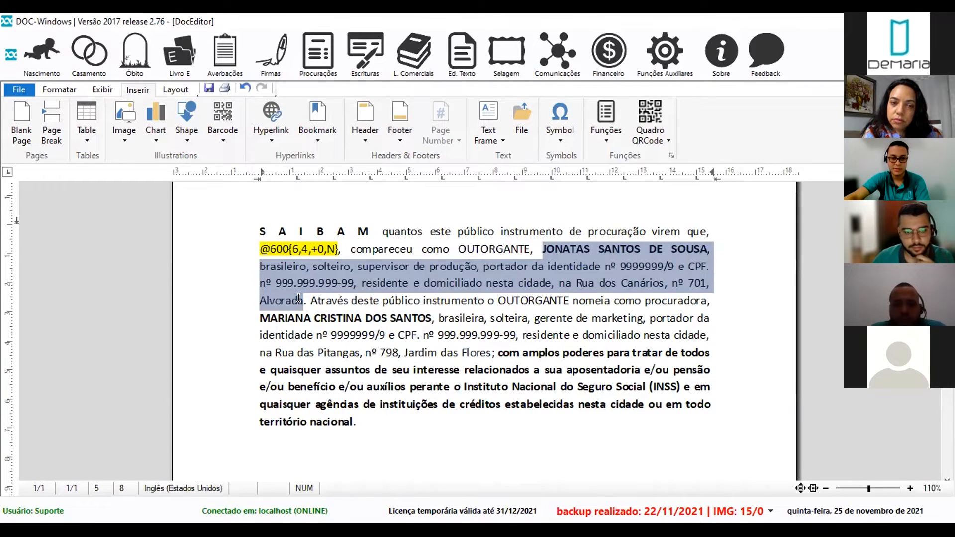
key(Delete)
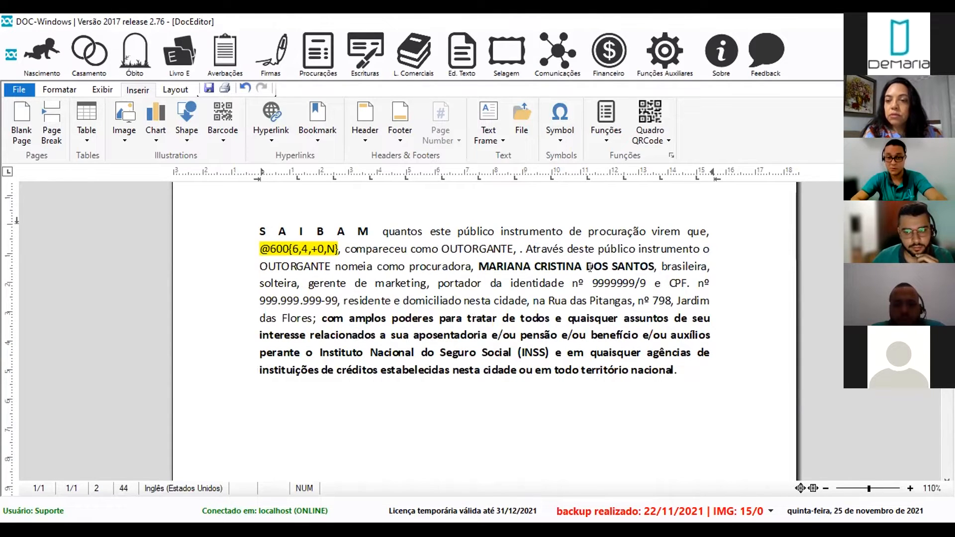
key(F2)
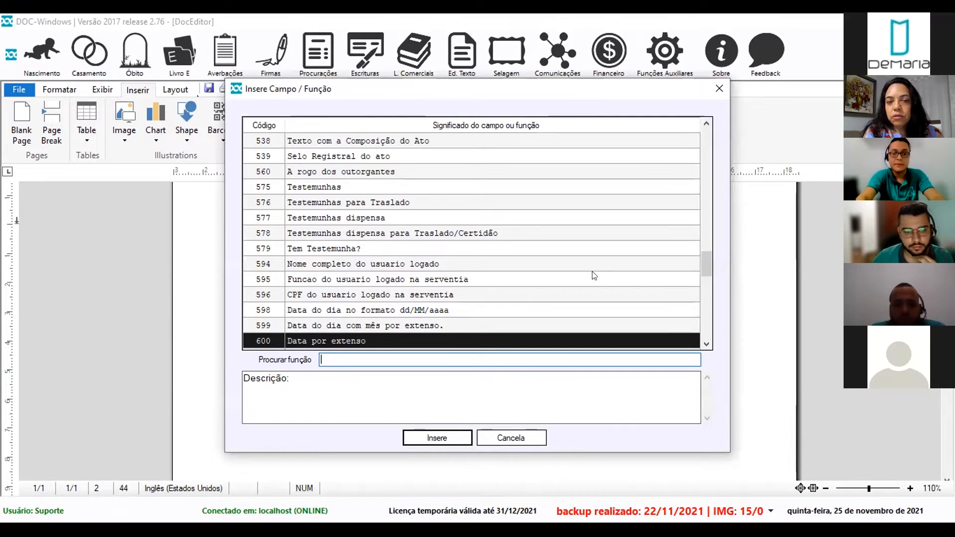
Search 'quali' and choose function 650, qualification of the parties by role.
text(quali)
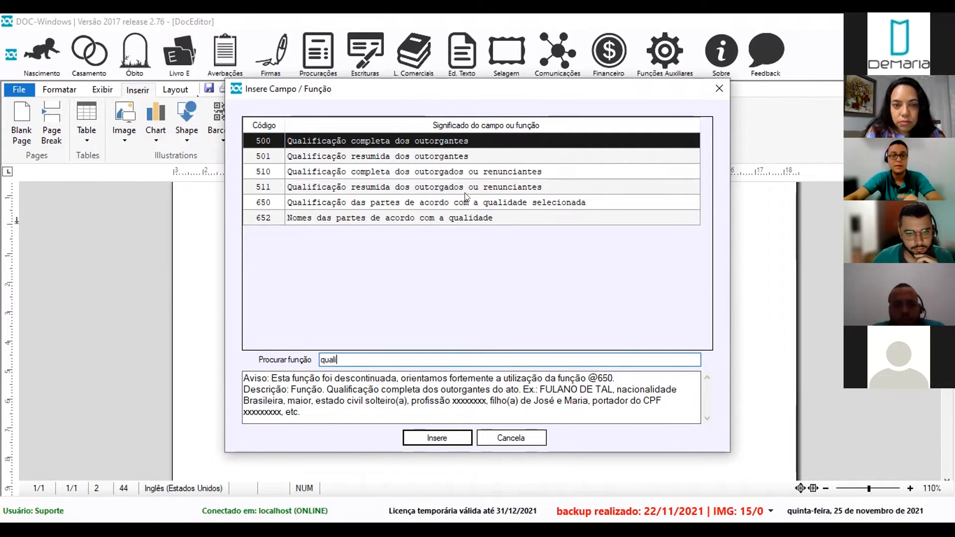
click(449, 157)
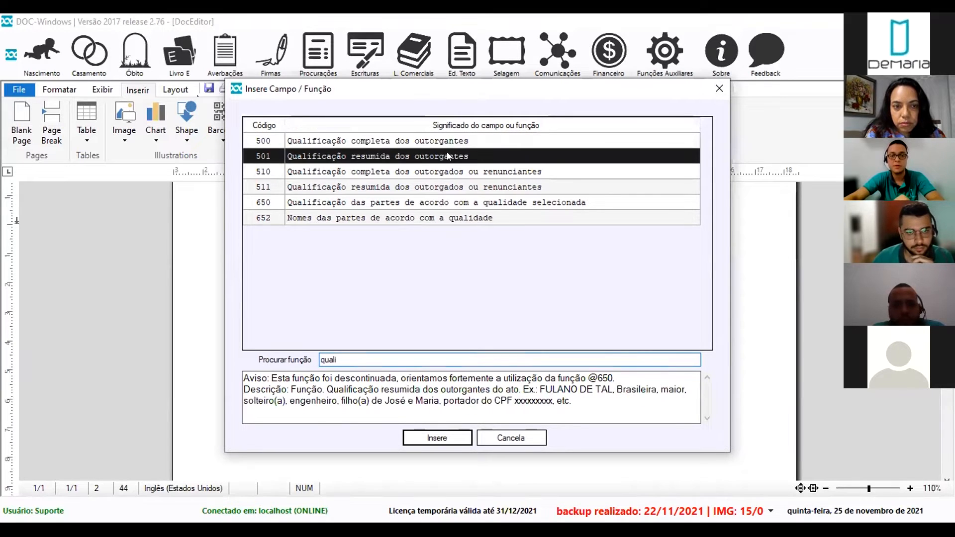
click(428, 201)
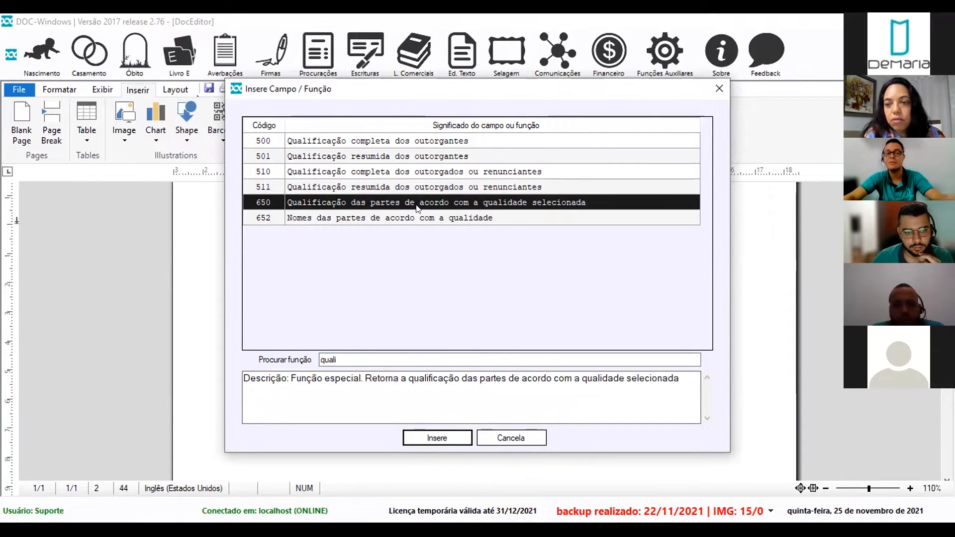
click(441, 433)
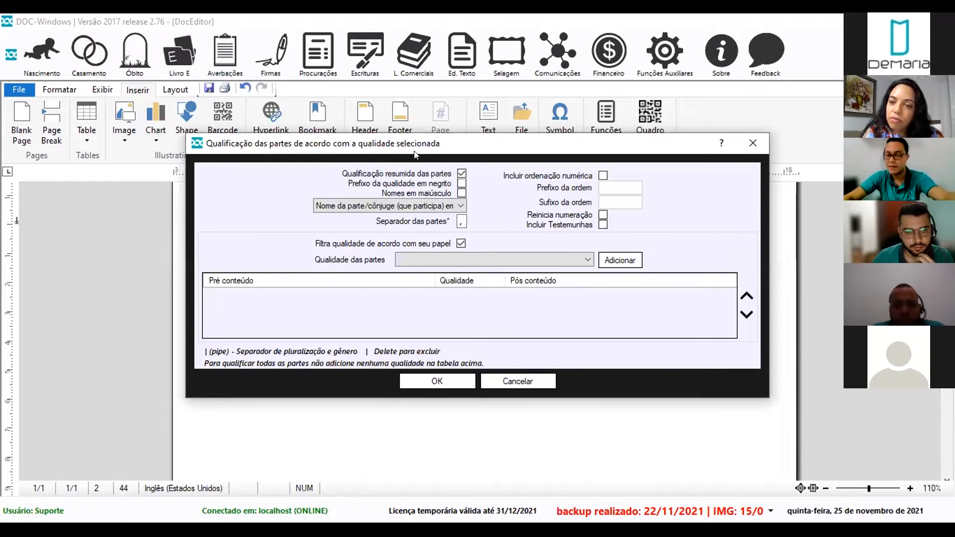
Add Outorgante as the party role to qualify in function 650.
click(463, 256)
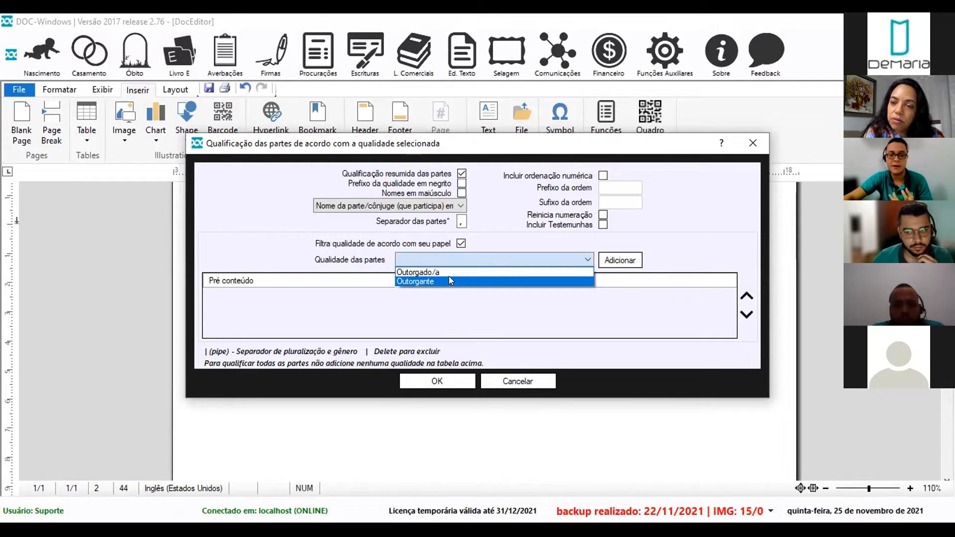
click(485, 136)
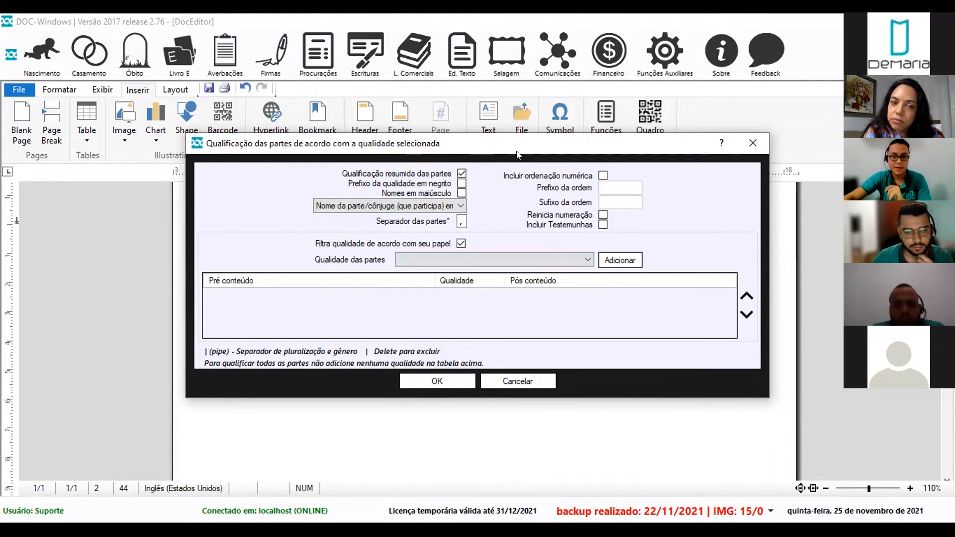
drag(505, 140, 521, 317)
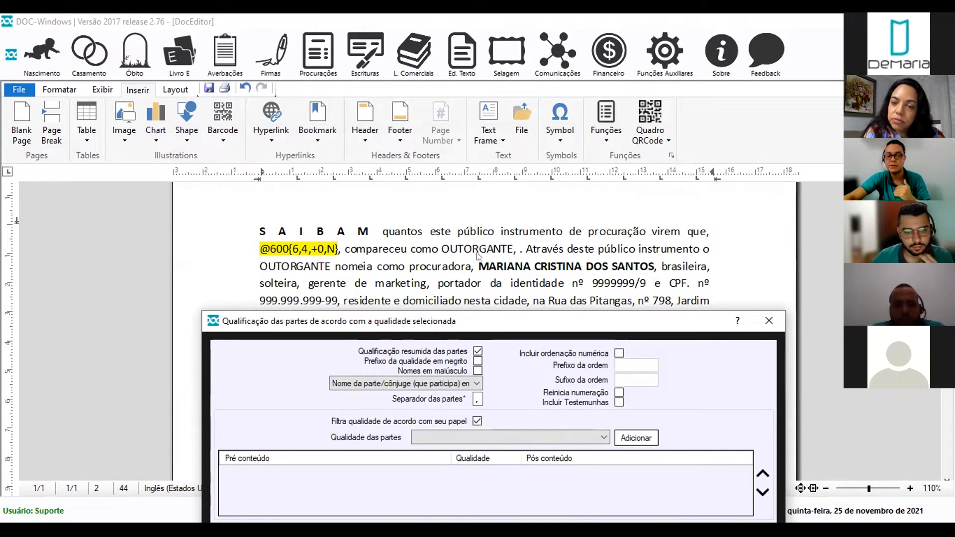
click(486, 436)
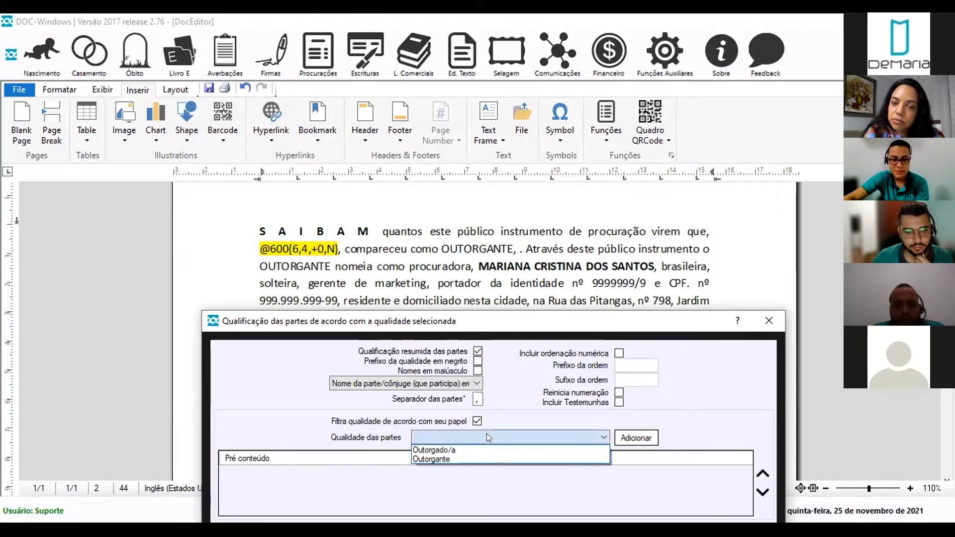
click(440, 459)
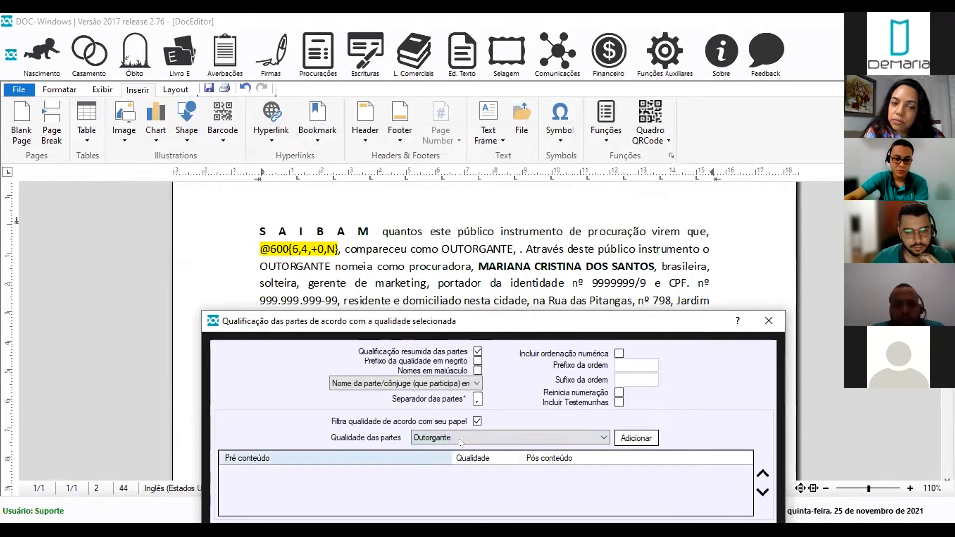
click(636, 438)
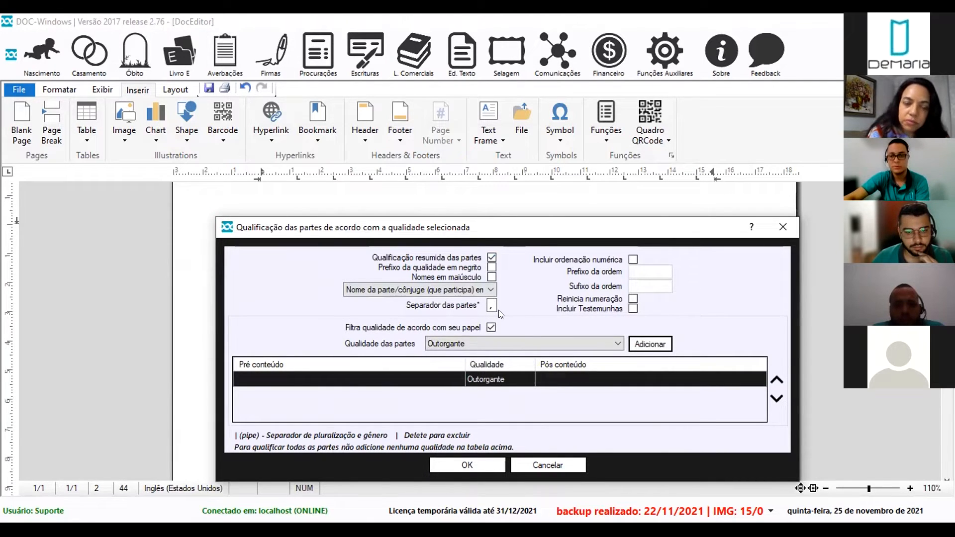
click(492, 277)
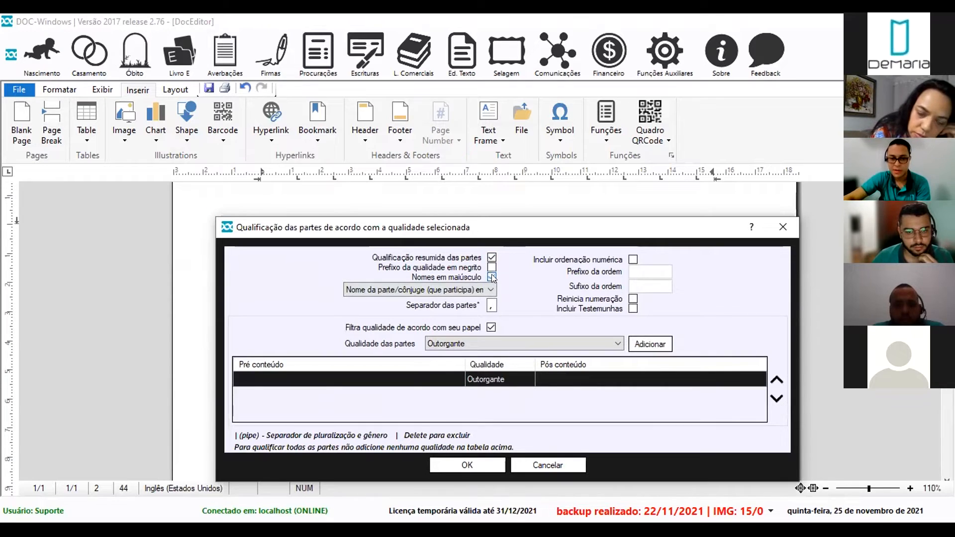
click(489, 305)
double_click(489, 304)
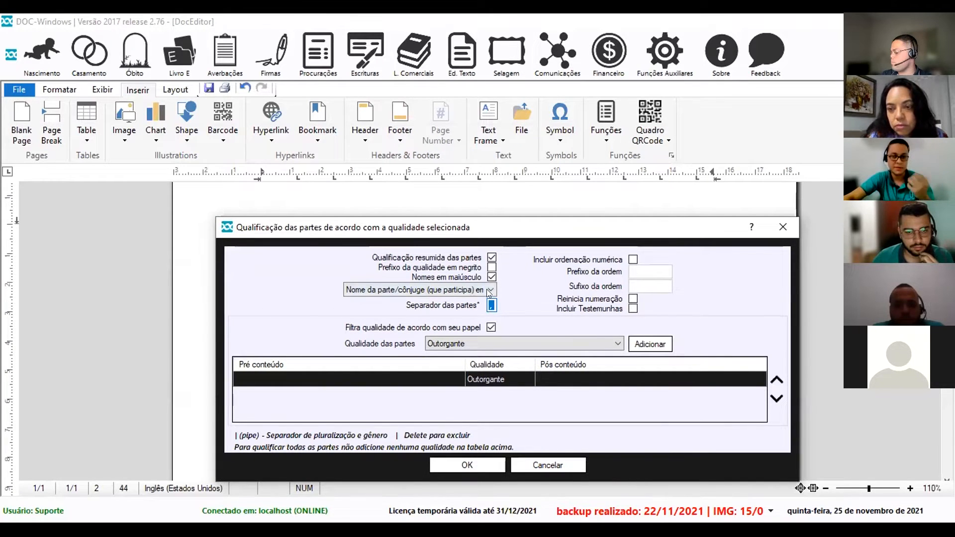
click(487, 290)
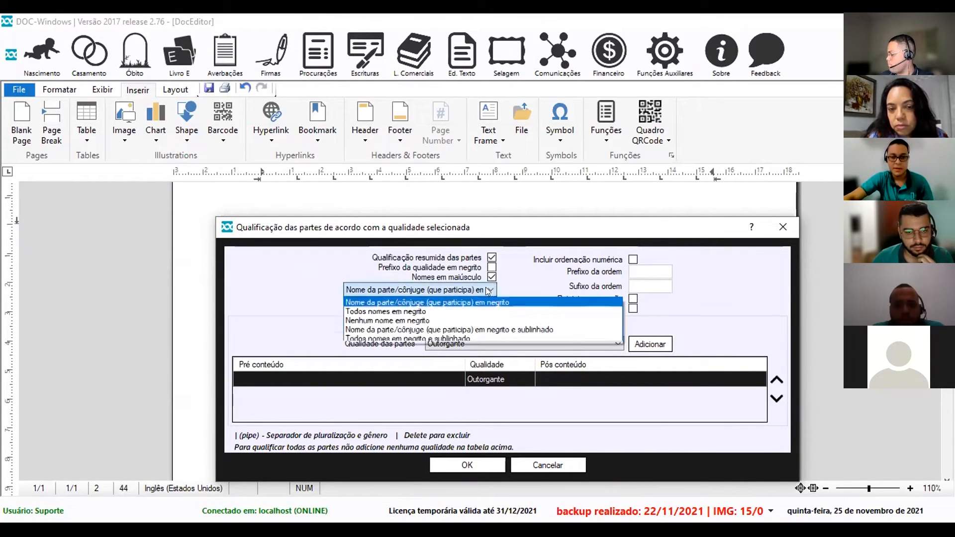
click(427, 303)
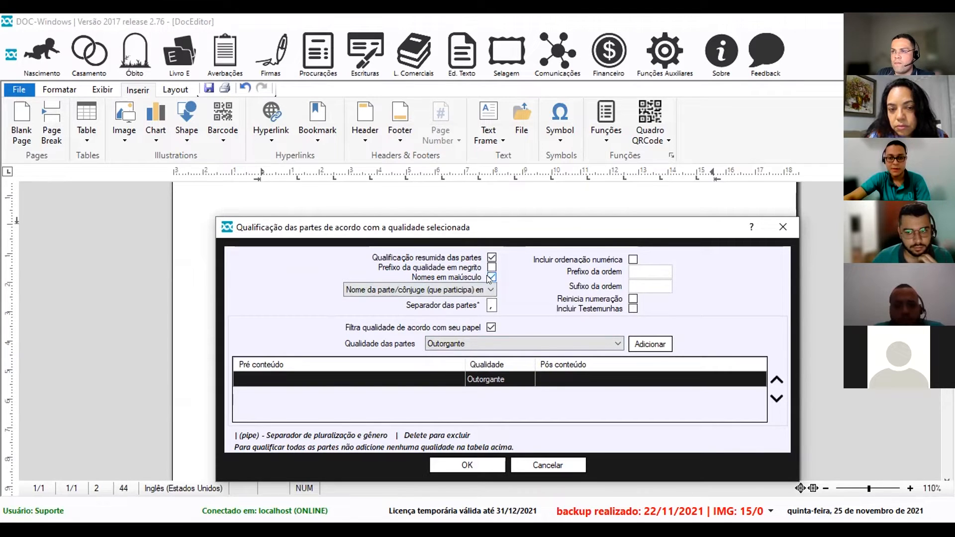
click(459, 466)
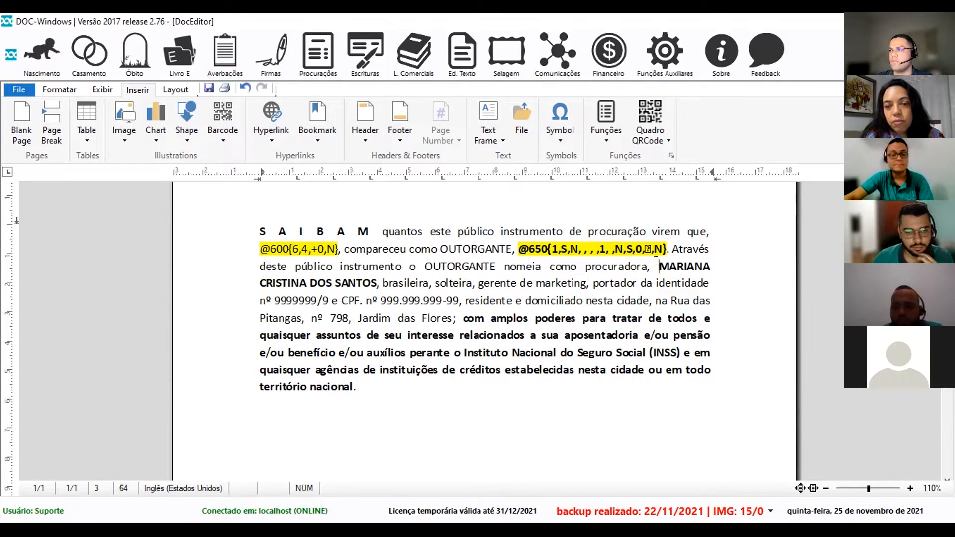
Delete the attorney's typed name and details through the address.
drag(658, 267, 451, 318)
key(Delete)
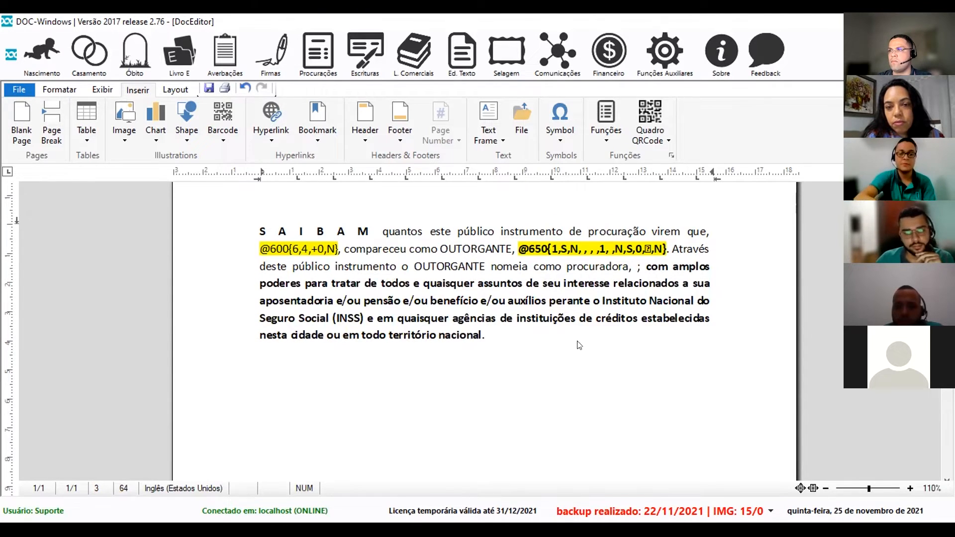
key(F2)
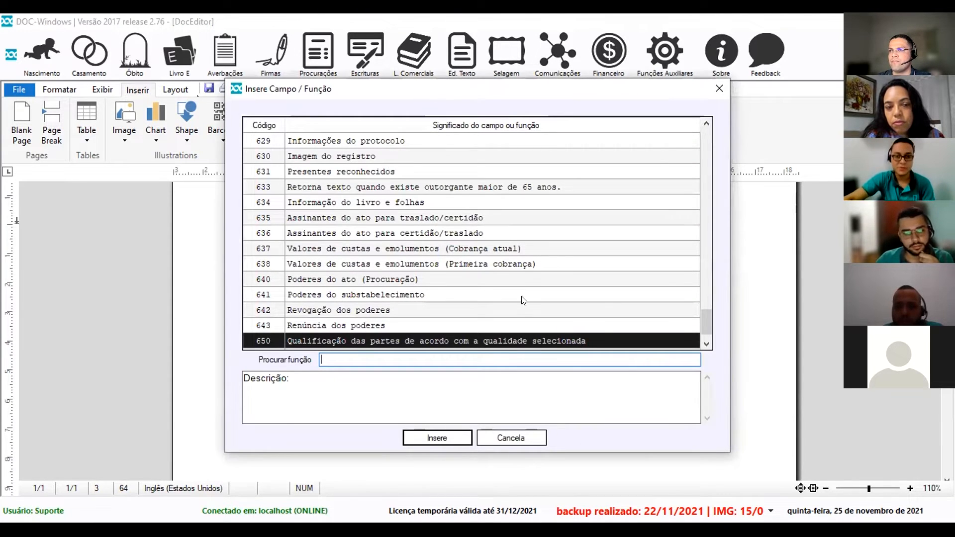
click(438, 438)
click(505, 259)
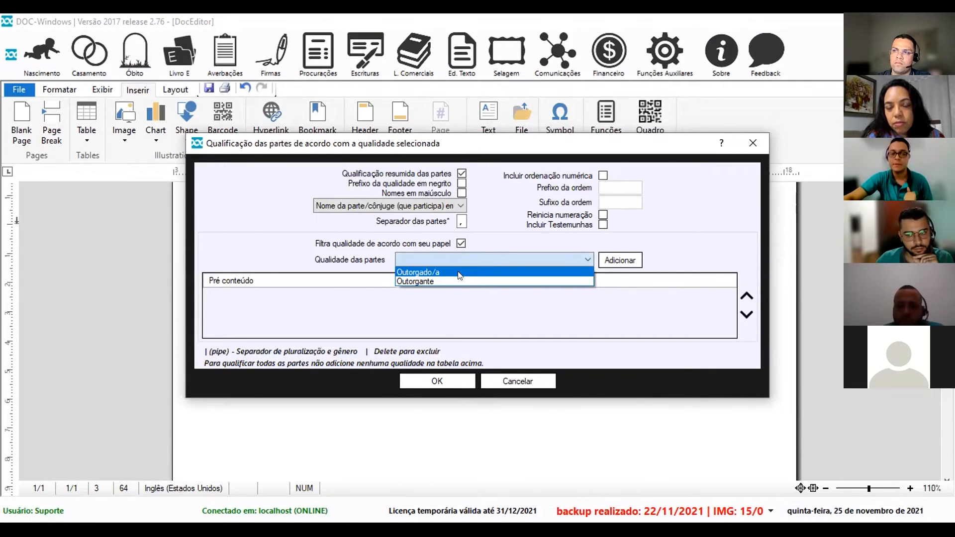
click(586, 272)
click(616, 253)
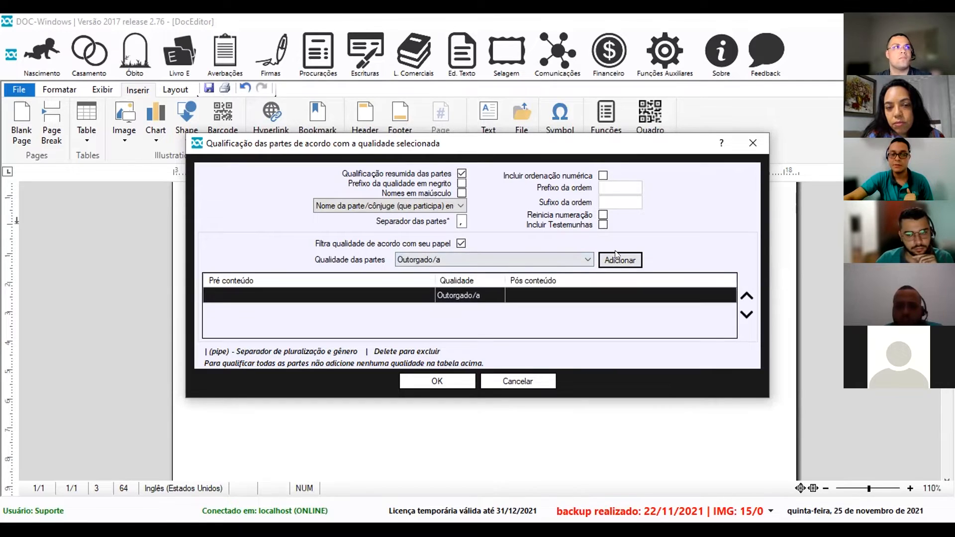
click(459, 194)
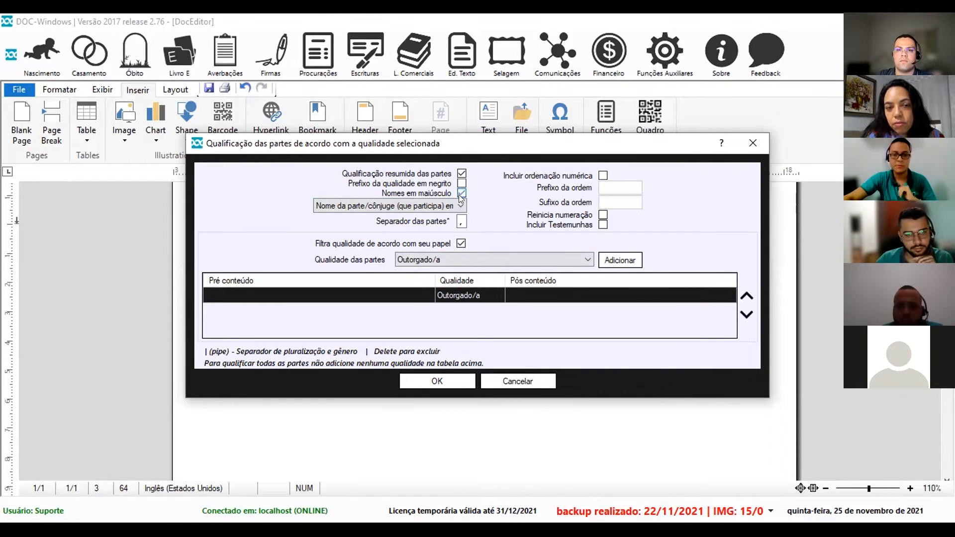
click(415, 378)
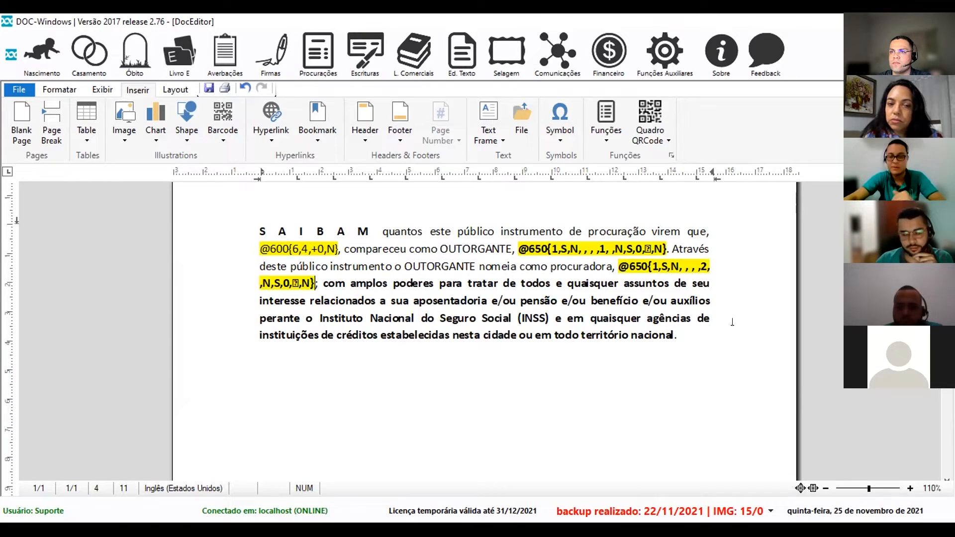
drag(673, 335, 321, 282)
Replace the fixed powers text with function 640 Poderes do ato (Procuração), found by searching 'poderes'.
drag(676, 336, 317, 282)
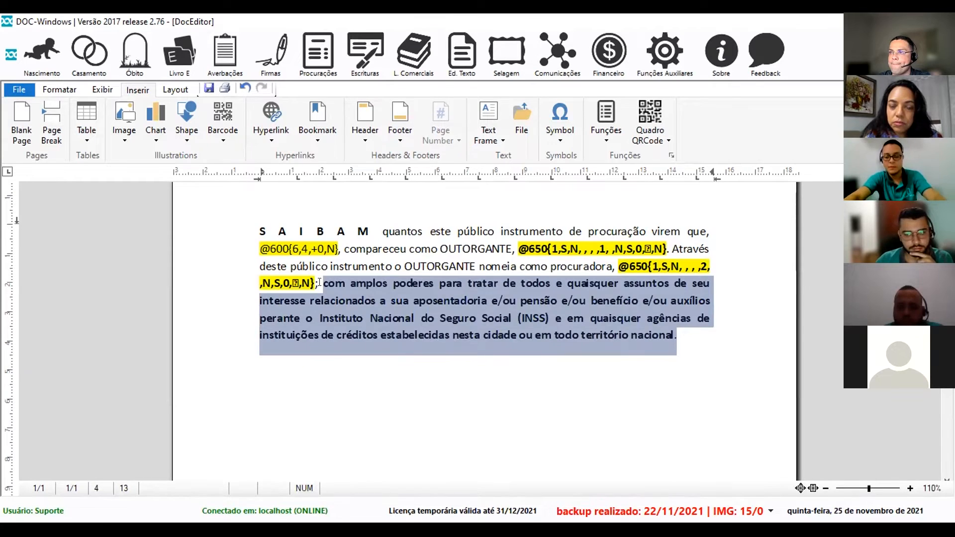
key(Delete)
key(F2)
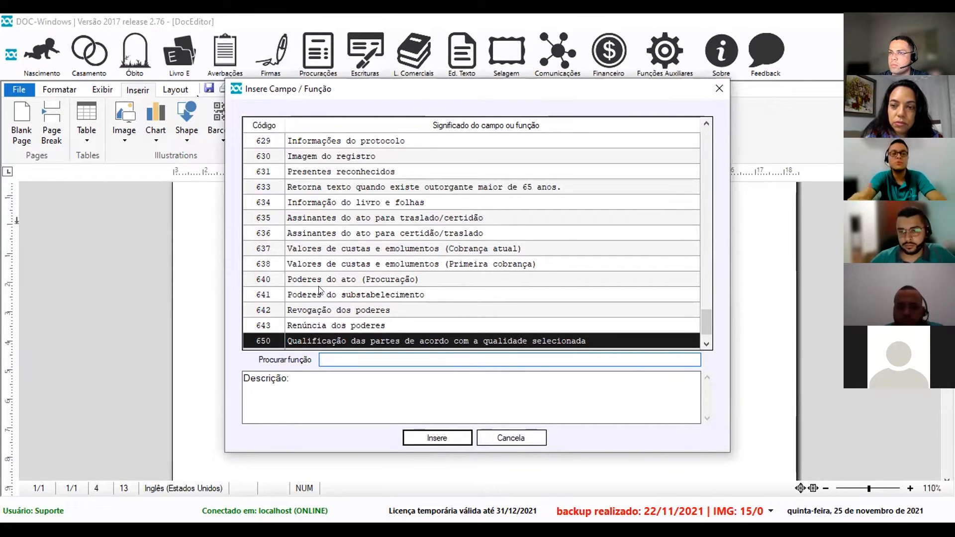
text(po)
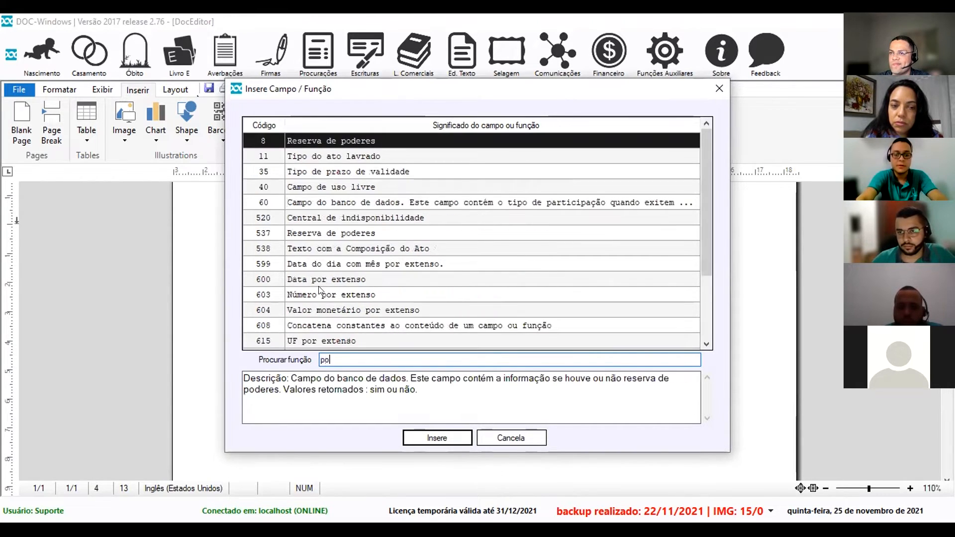
text(deres)
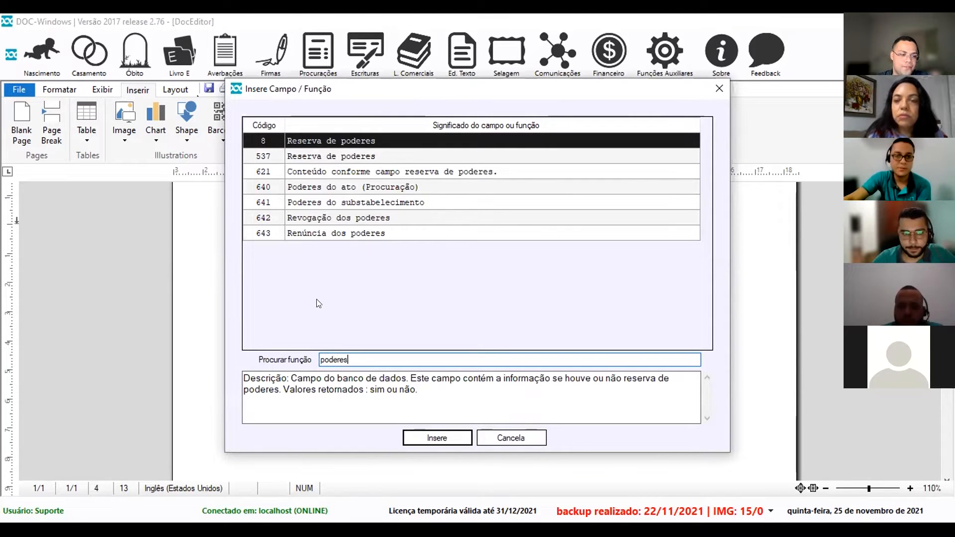
click(343, 156)
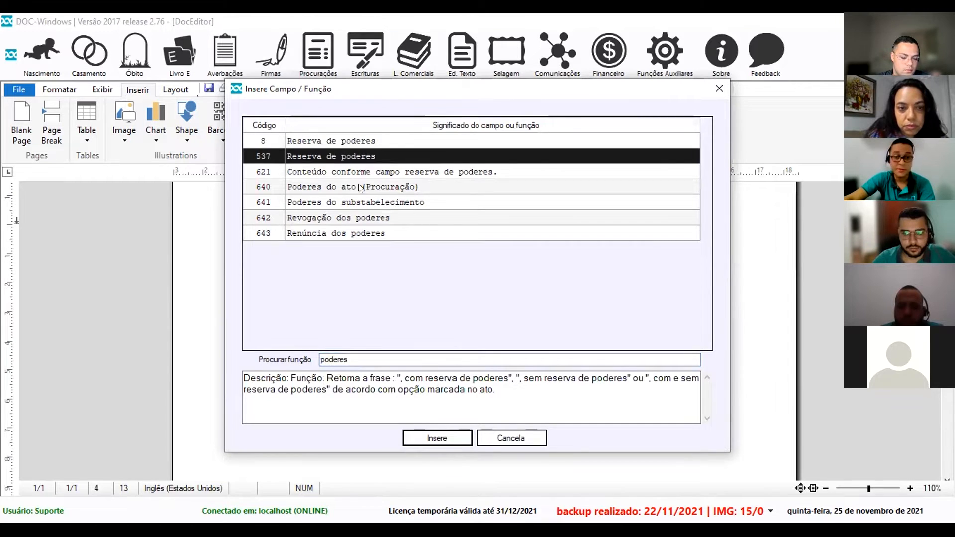
click(358, 201)
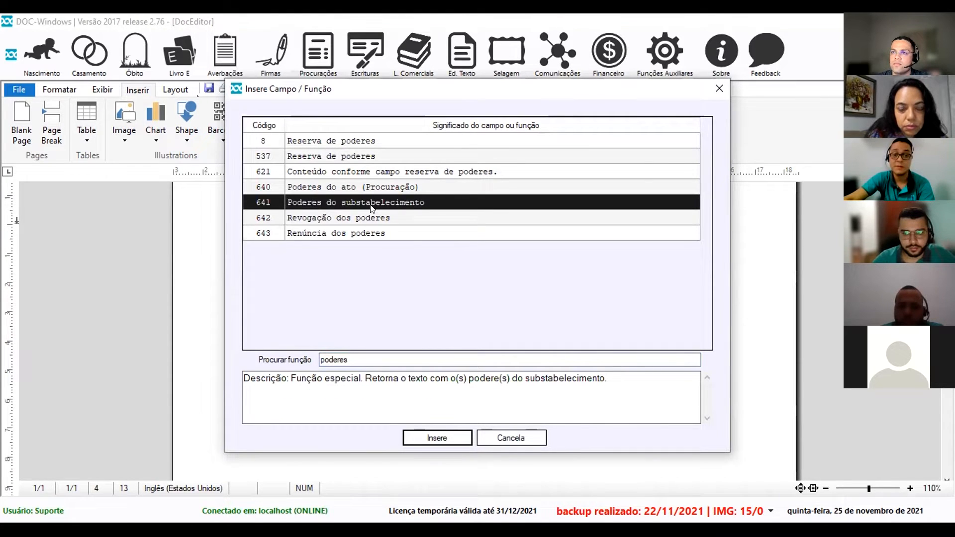
click(337, 187)
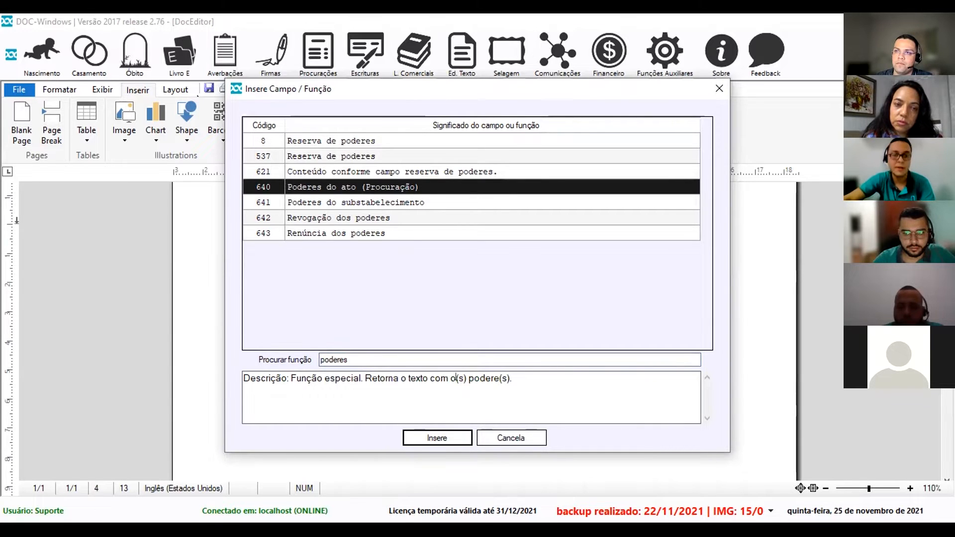
click(429, 437)
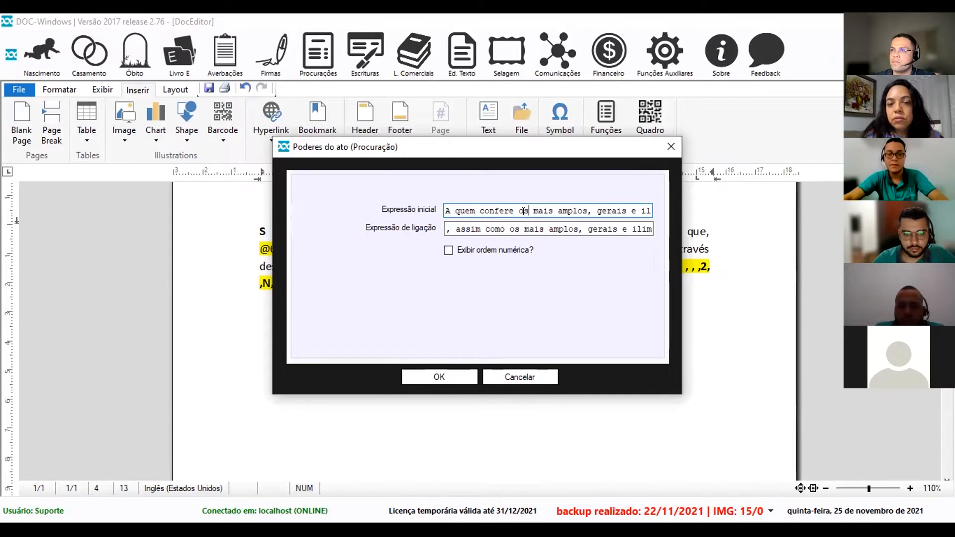
key(ctrl+a)
key(BackSpace)
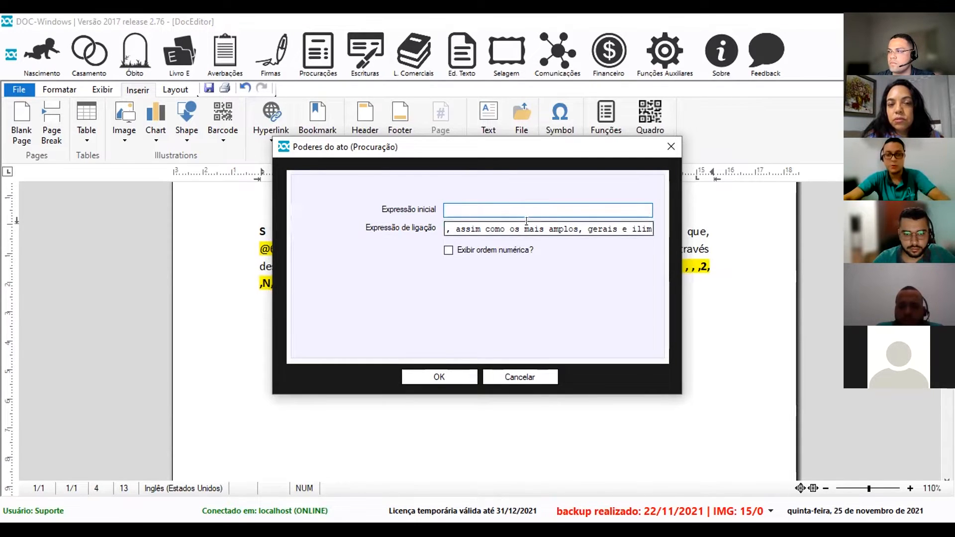
key(Tab)
key(BackSpace)
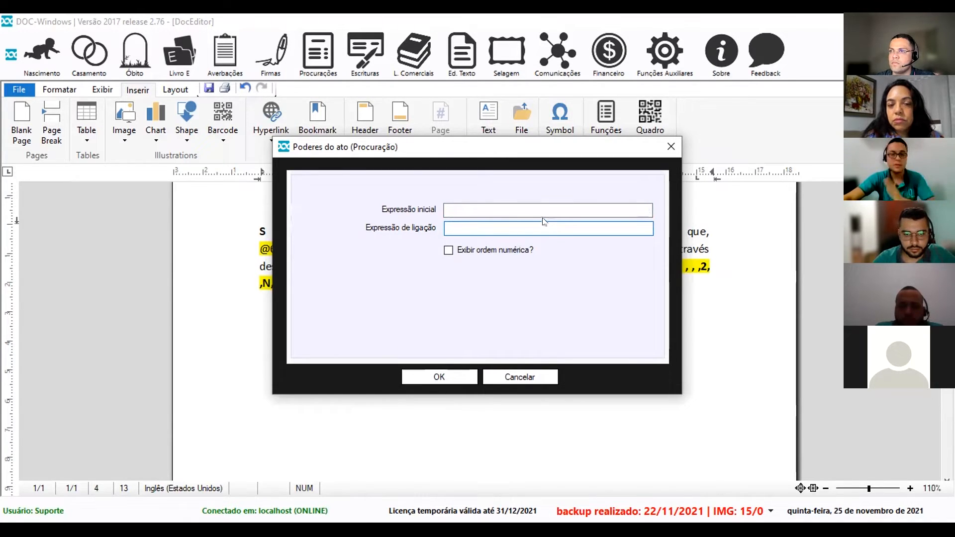
click(435, 377)
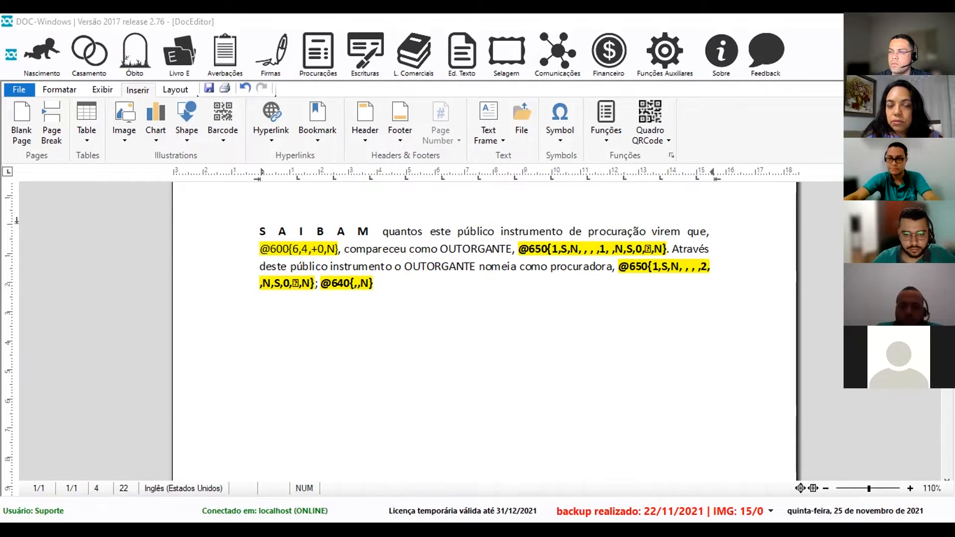
key(Return)
key(Return)
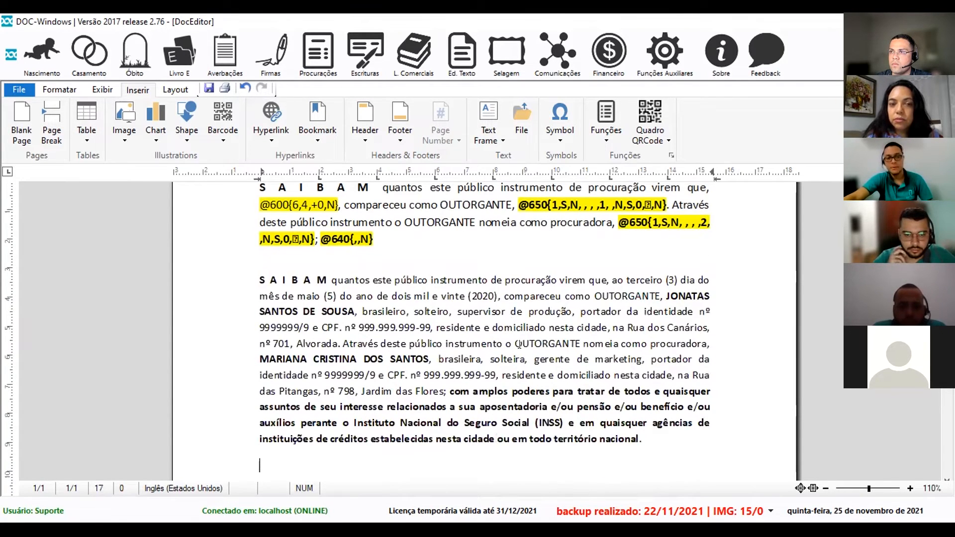
drag(642, 437, 243, 271)
scroll(279, 289, up, 2)
drag(375, 302, 256, 247)
click(460, 358)
scroll(344, 377, down, 1)
drag(261, 268, 679, 438)
key(Delete)
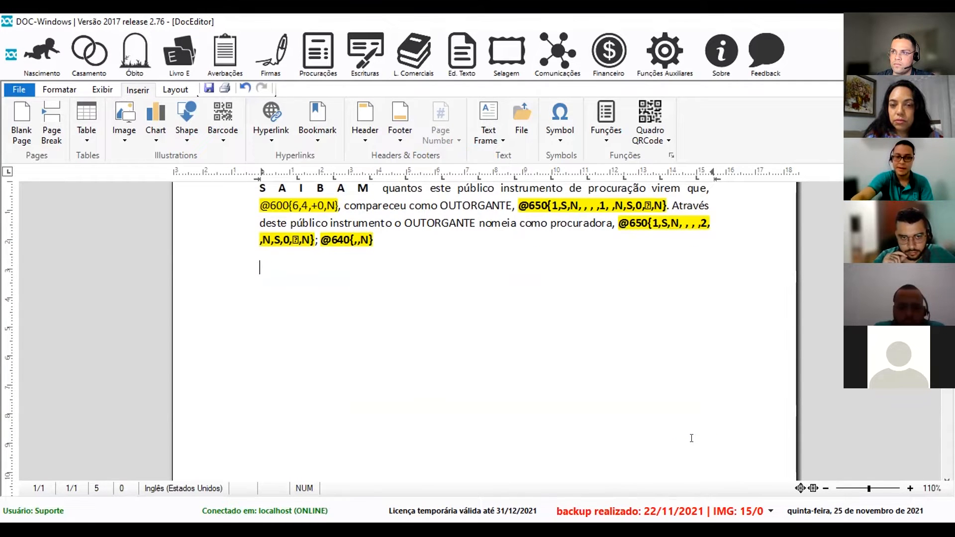
scroll(565, 325, up, 1)
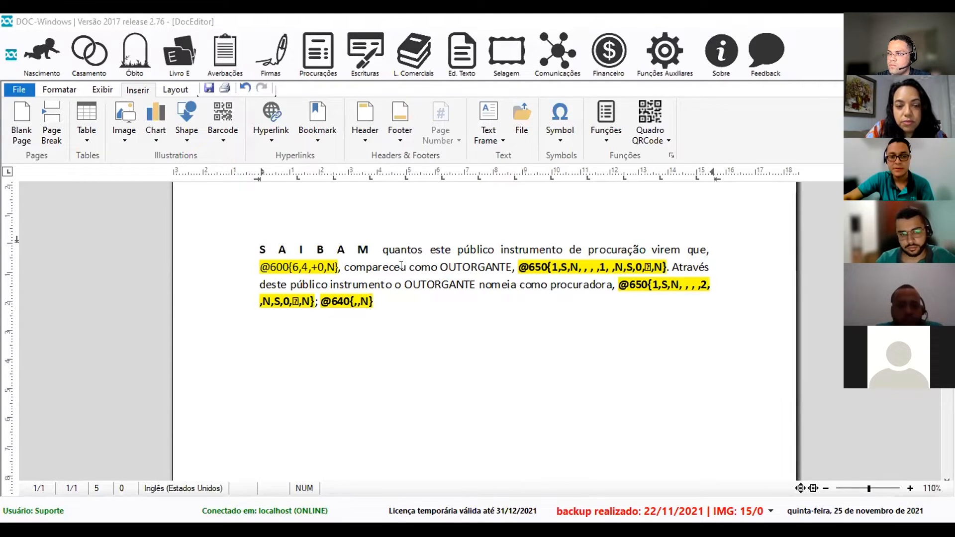
click(575, 253)
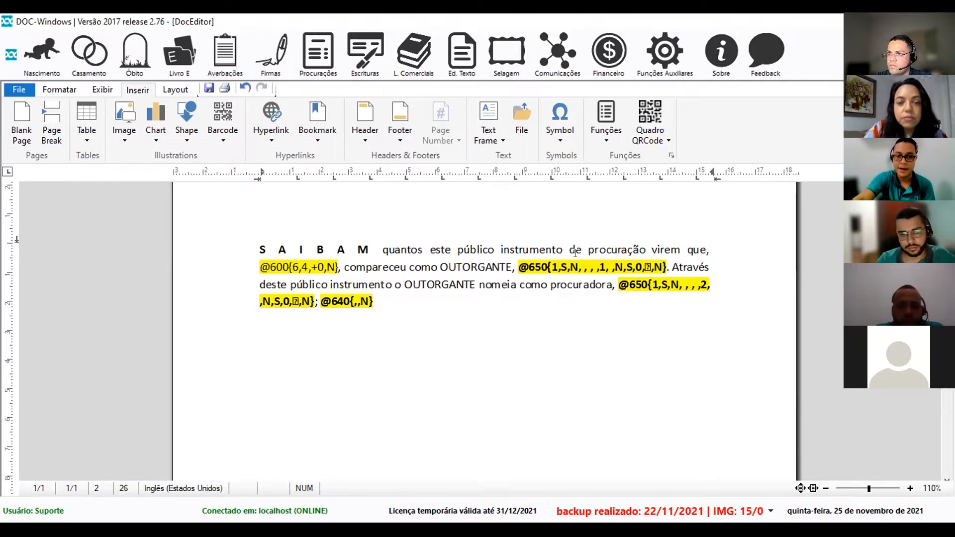
Trim 'compareceu' to 'comparece' and pick conditional 617 by searching 'gêne'.
key(BackSpace)
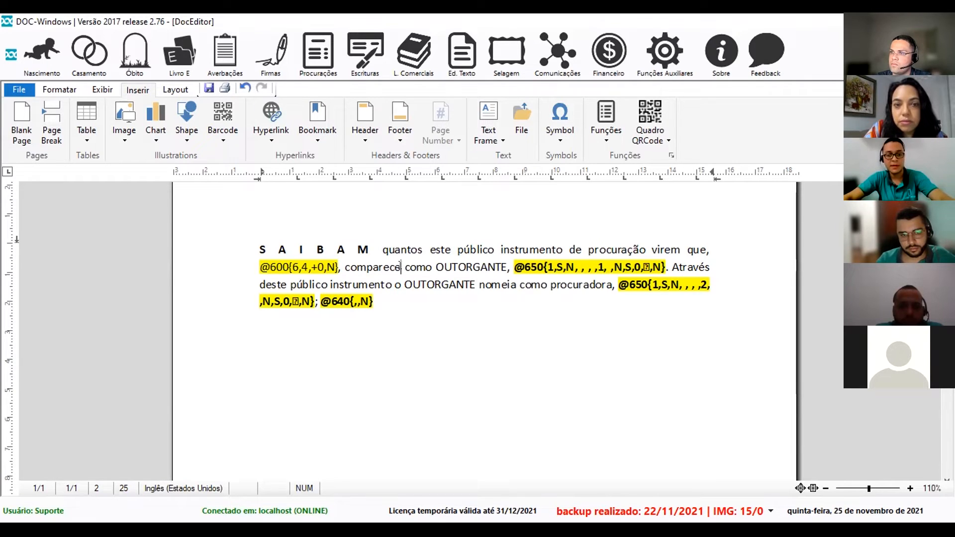
key(F2)
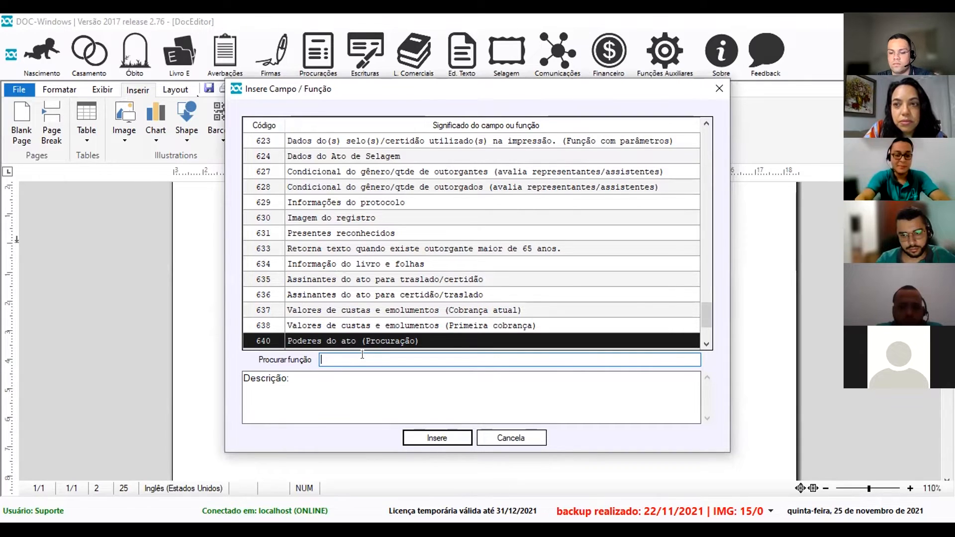
text(gêne)
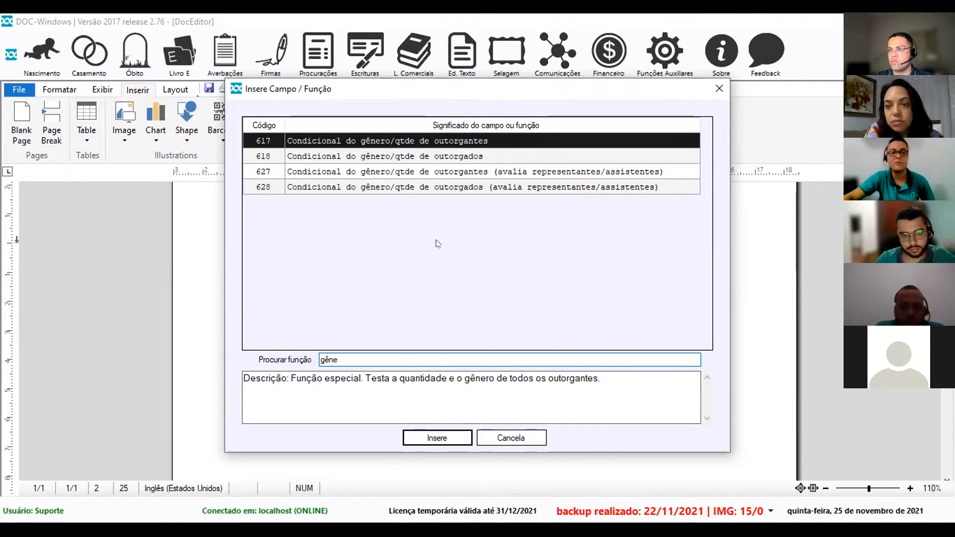
click(442, 437)
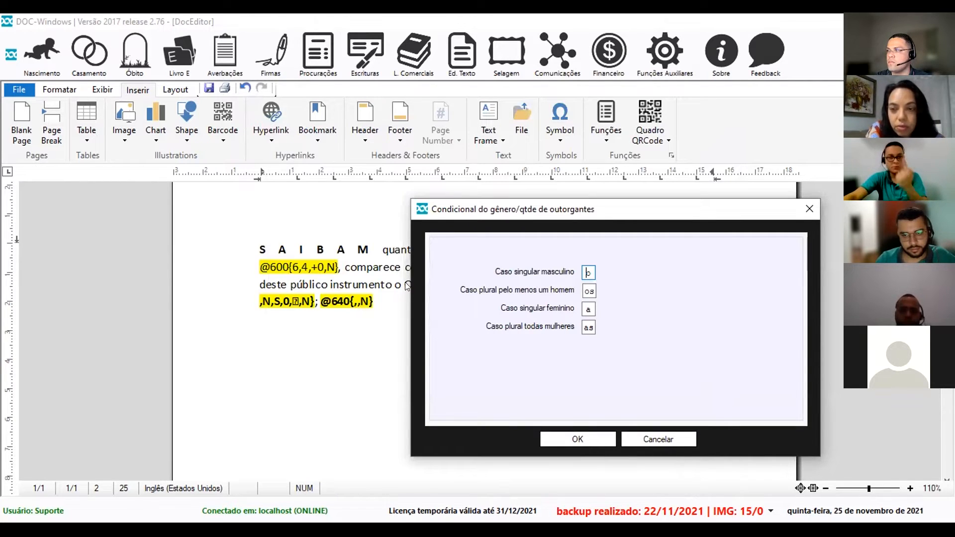
Set conditional 617 endings to u, ram, u, ram and insert it after comparece.
click(588, 272)
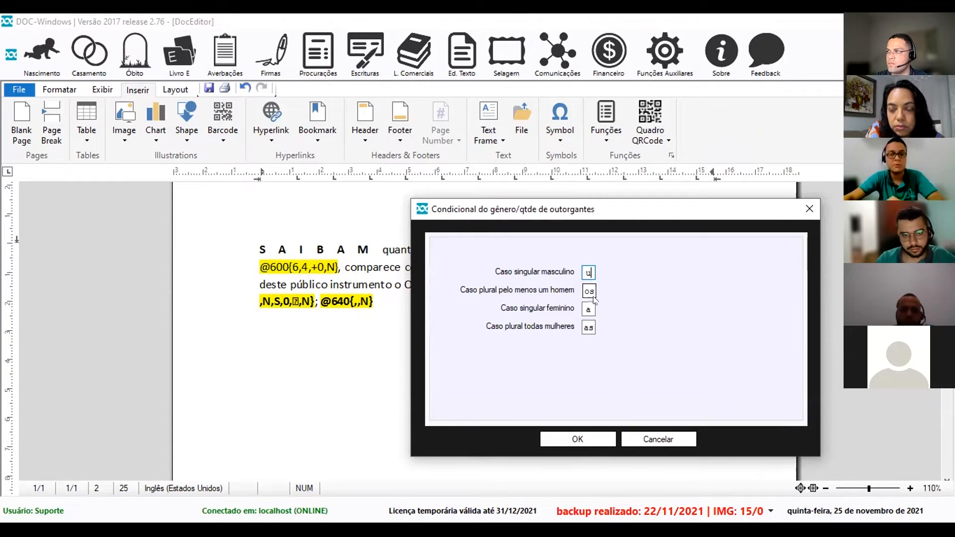
double_click(590, 291)
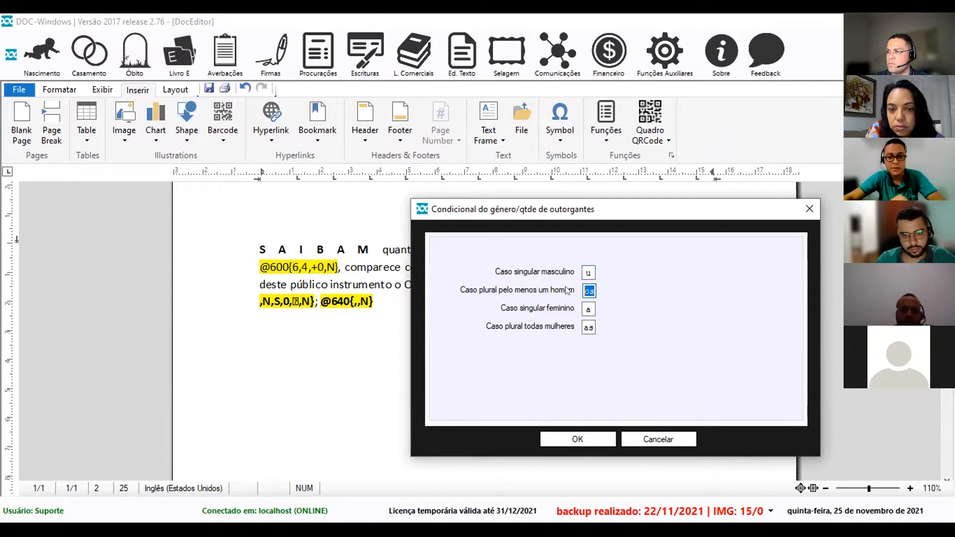
text(ra)
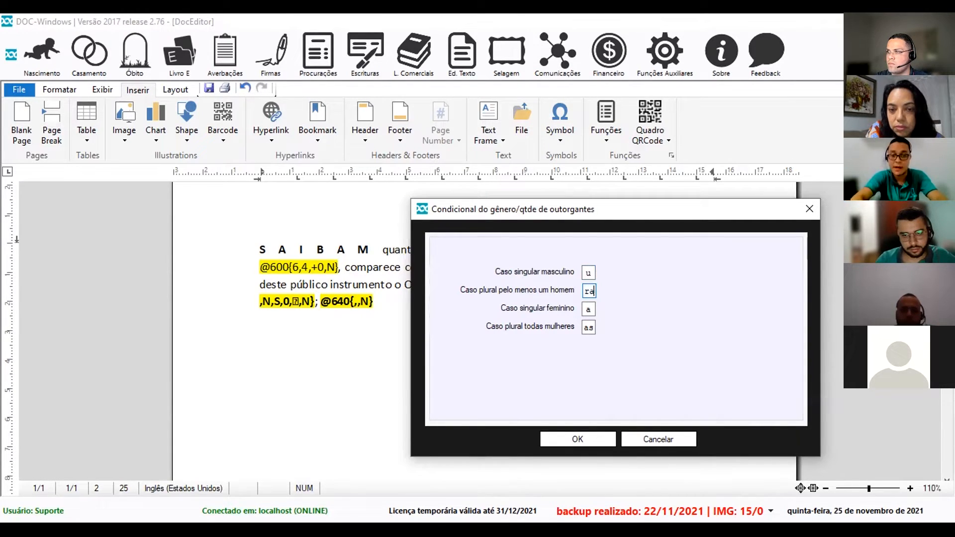
text(m)
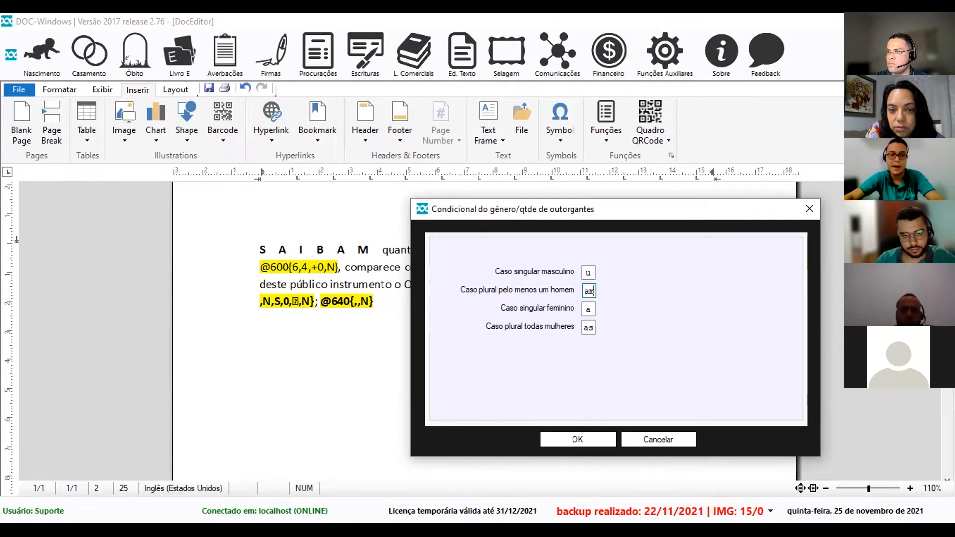
double_click(587, 309)
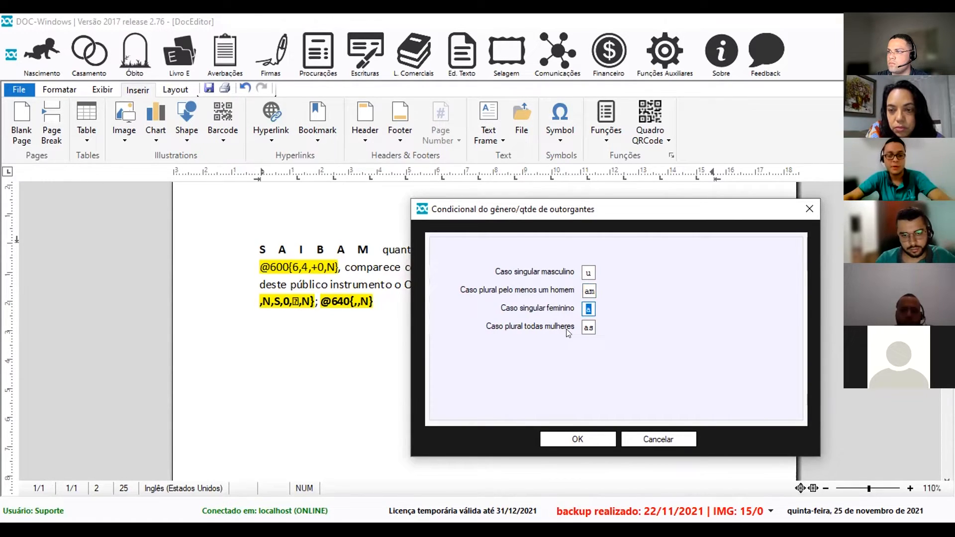
text(u)
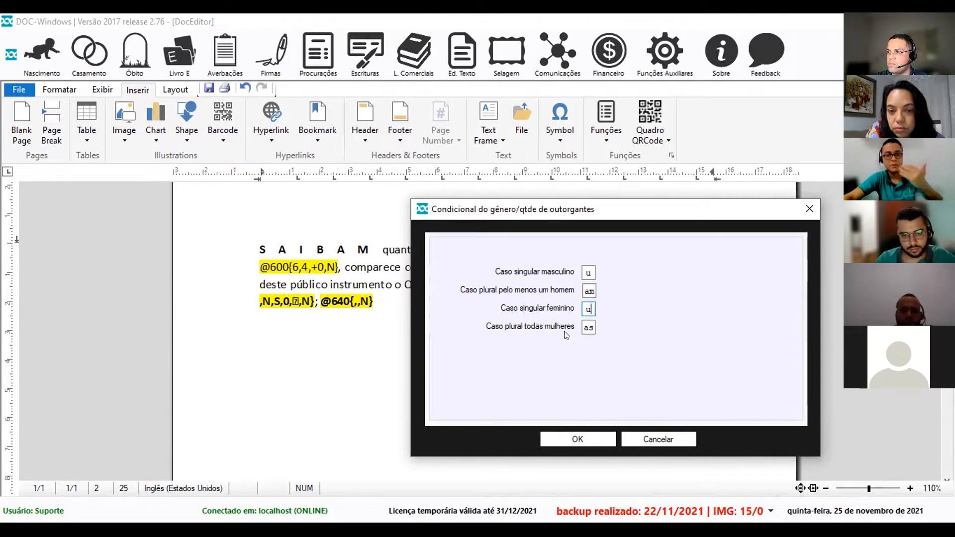
drag(589, 327, 571, 323)
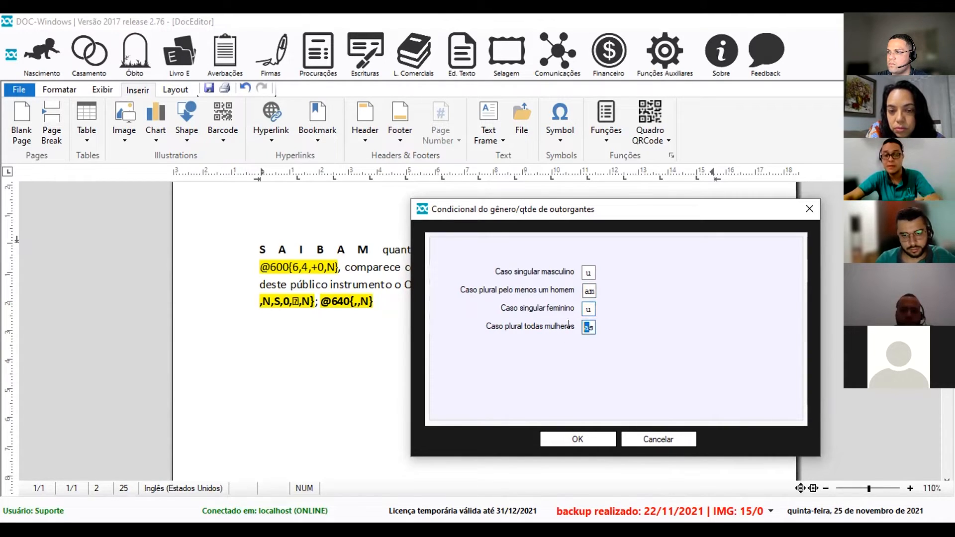
key(BackSpace)
text(ra)
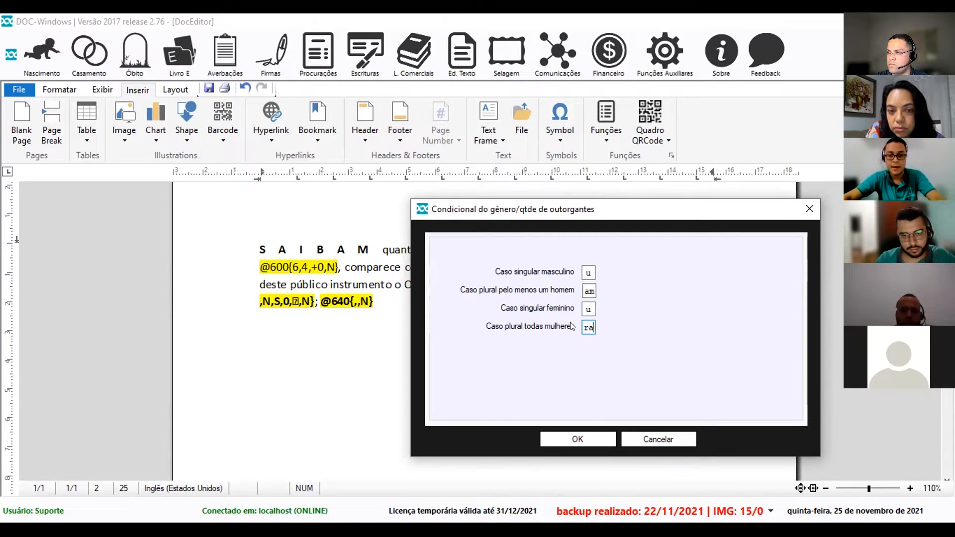
text(m)
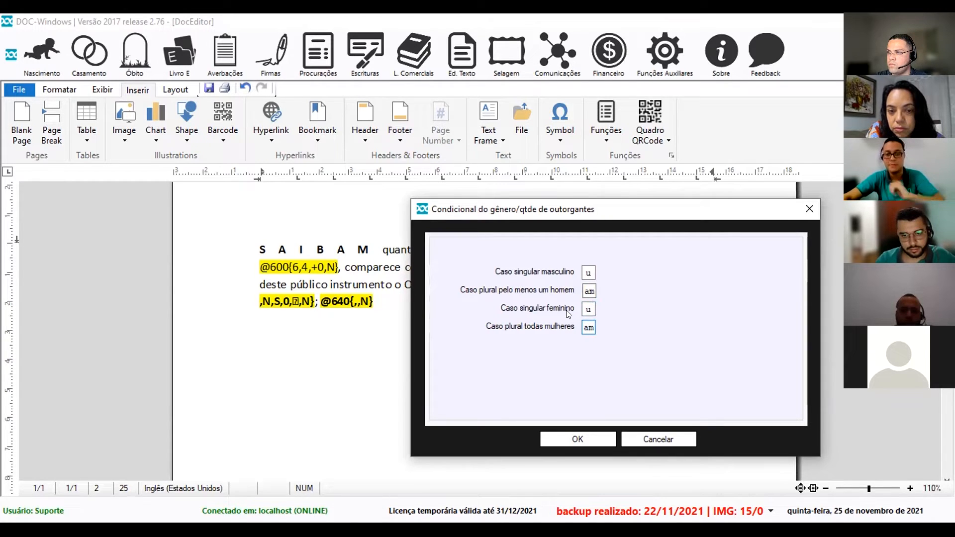
click(577, 439)
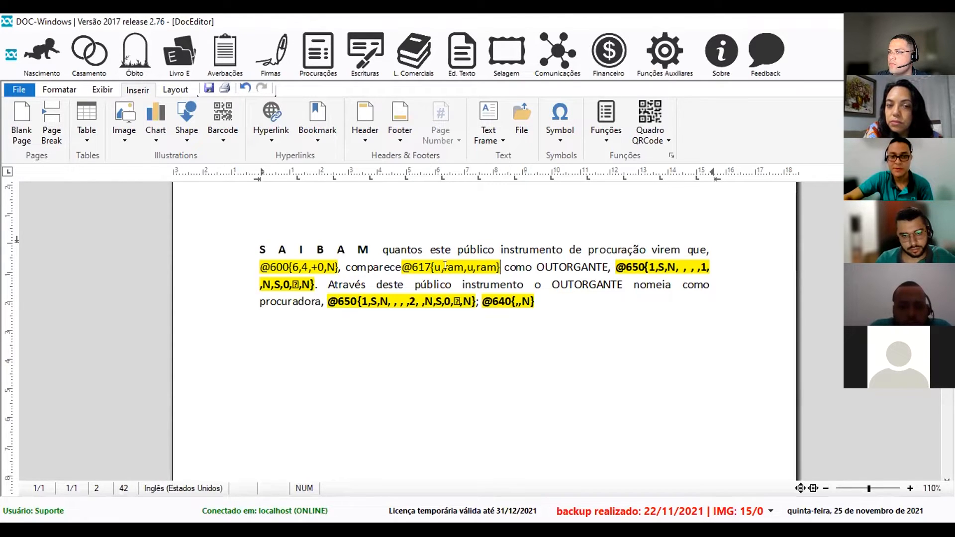
click(610, 267)
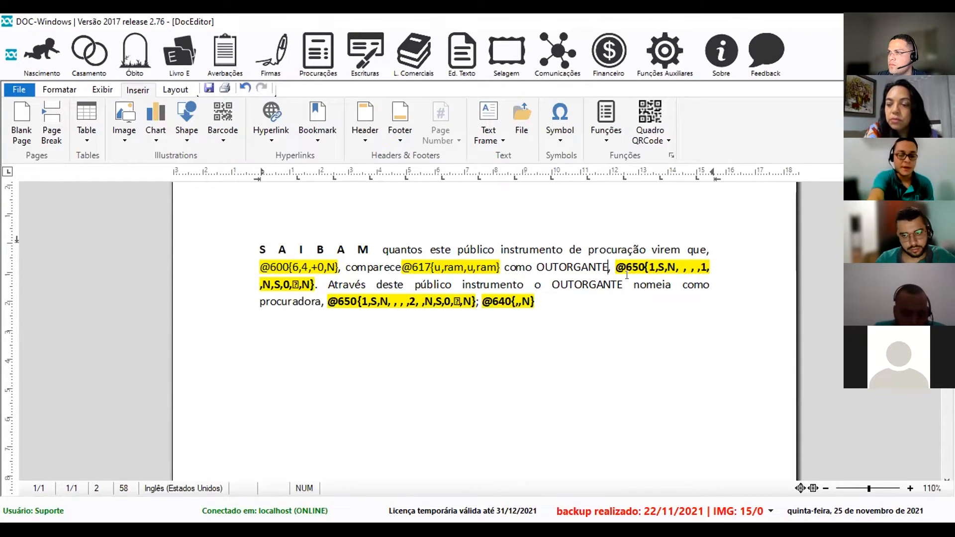
key(F2)
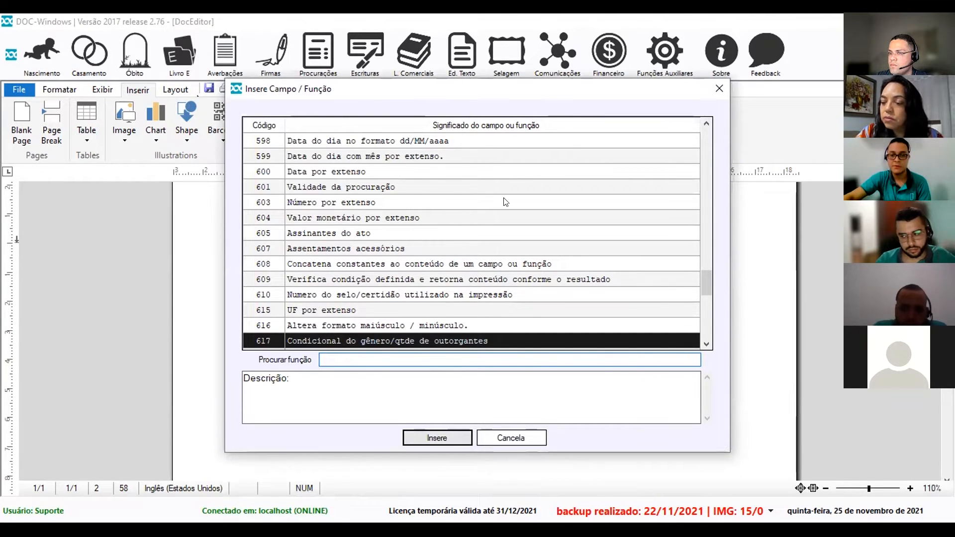
key(Return)
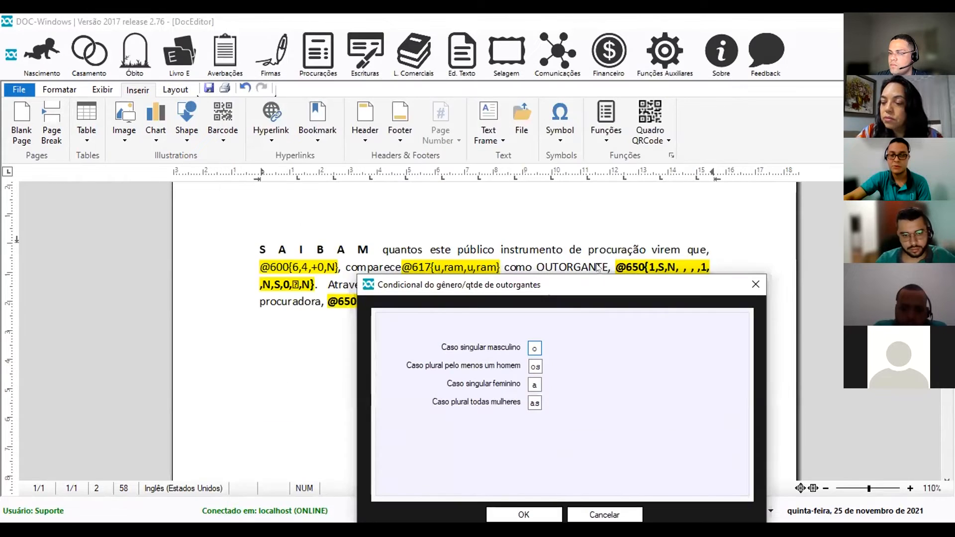
double_click(535, 347)
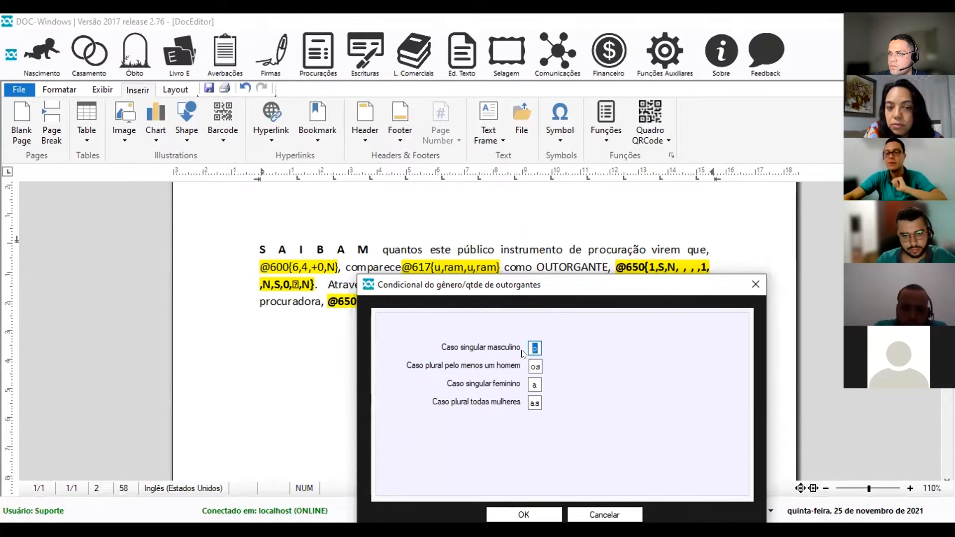
key(BackSpace)
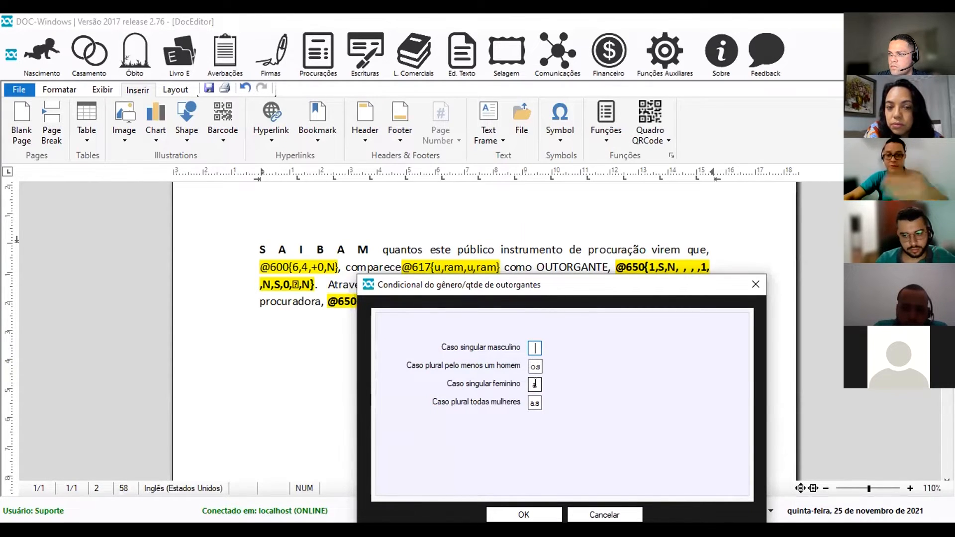
double_click(536, 384)
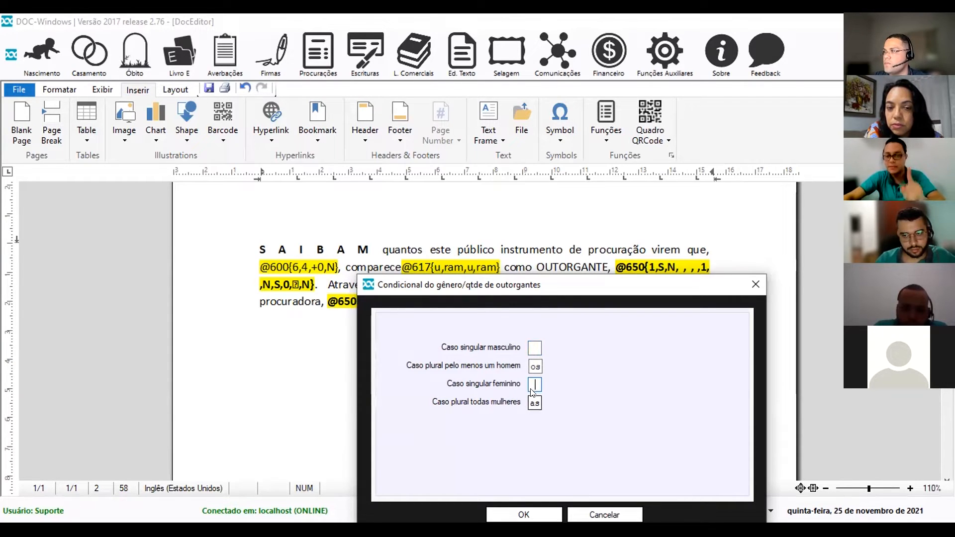
double_click(536, 366)
text(s)
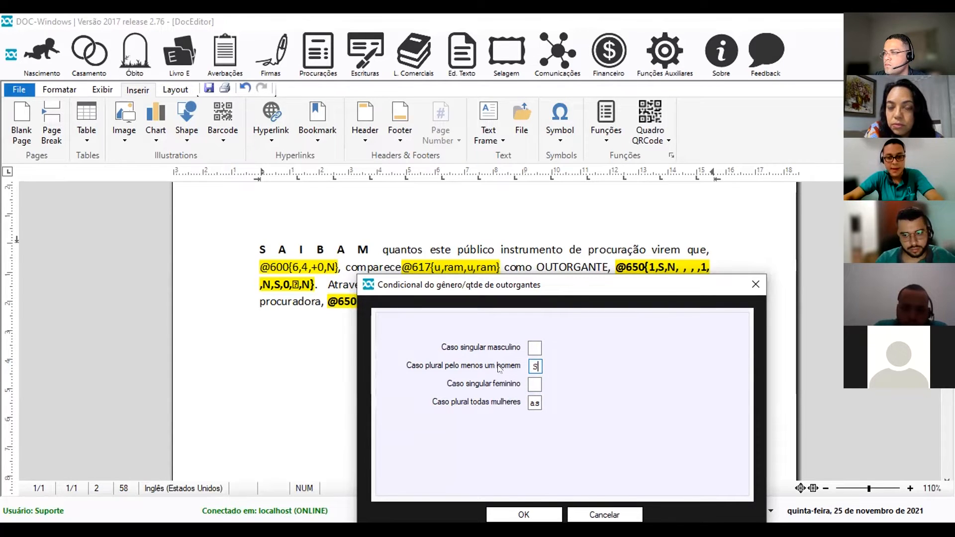
double_click(533, 402)
text(s)
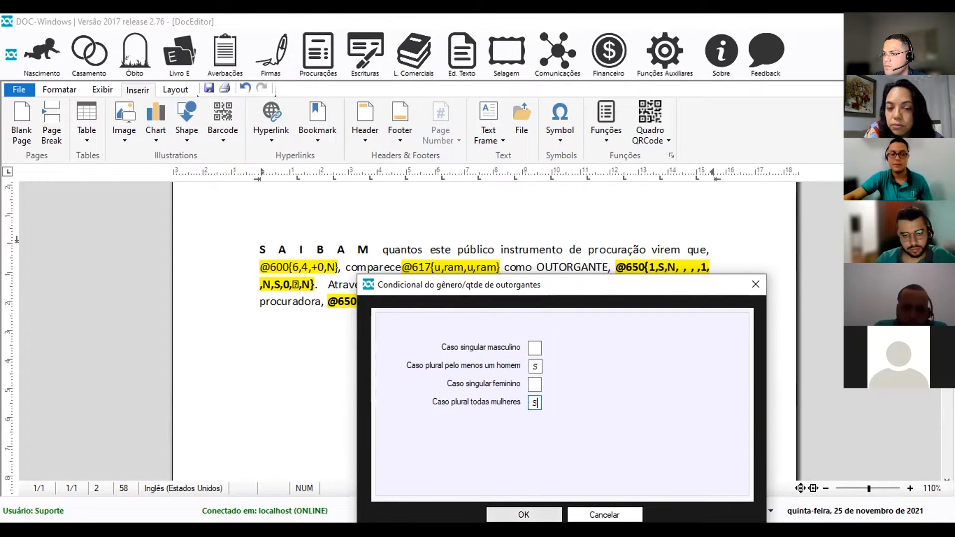
click(524, 514)
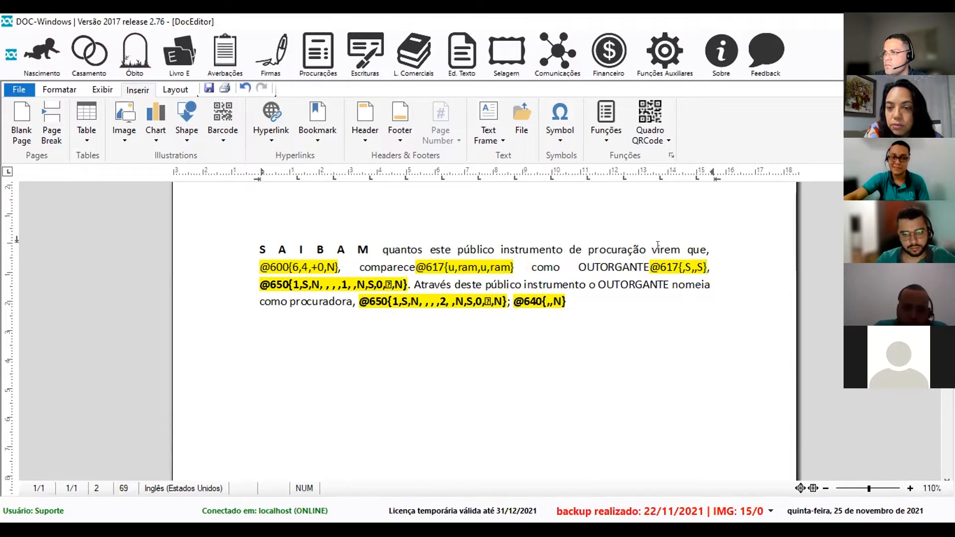
click(269, 287)
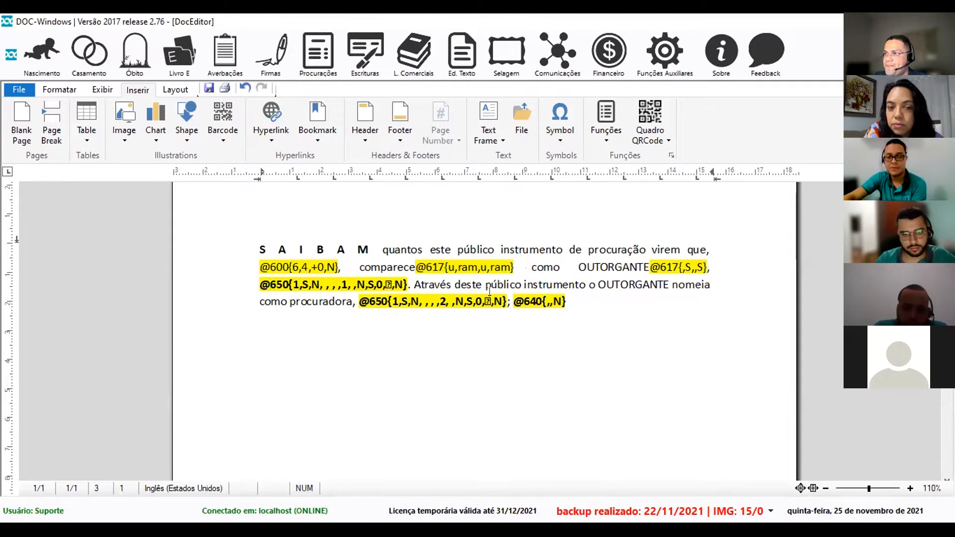
click(596, 287)
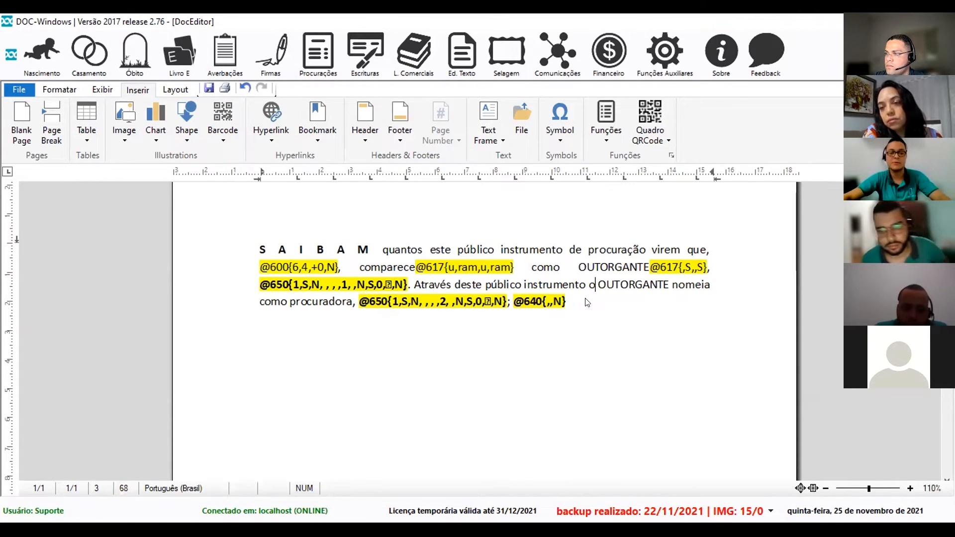
key(F2)
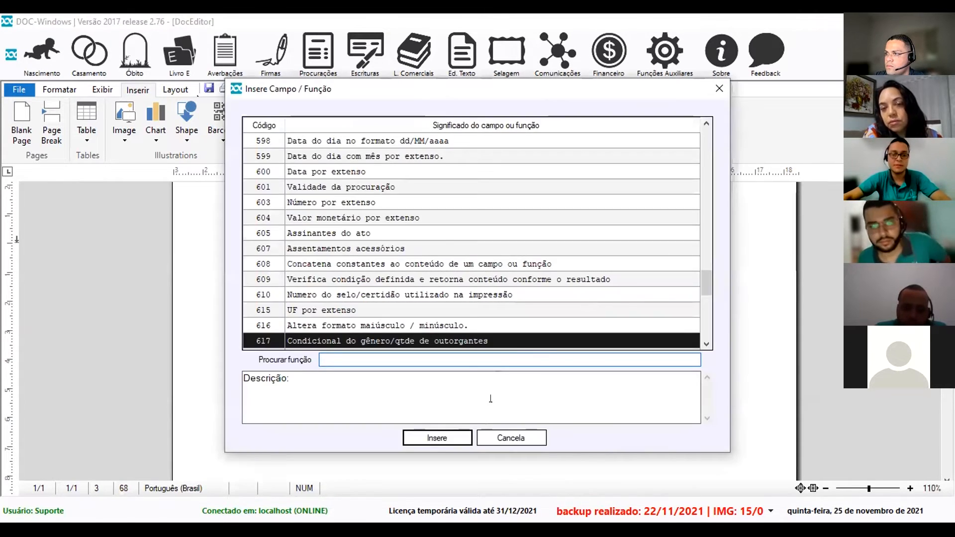
click(427, 437)
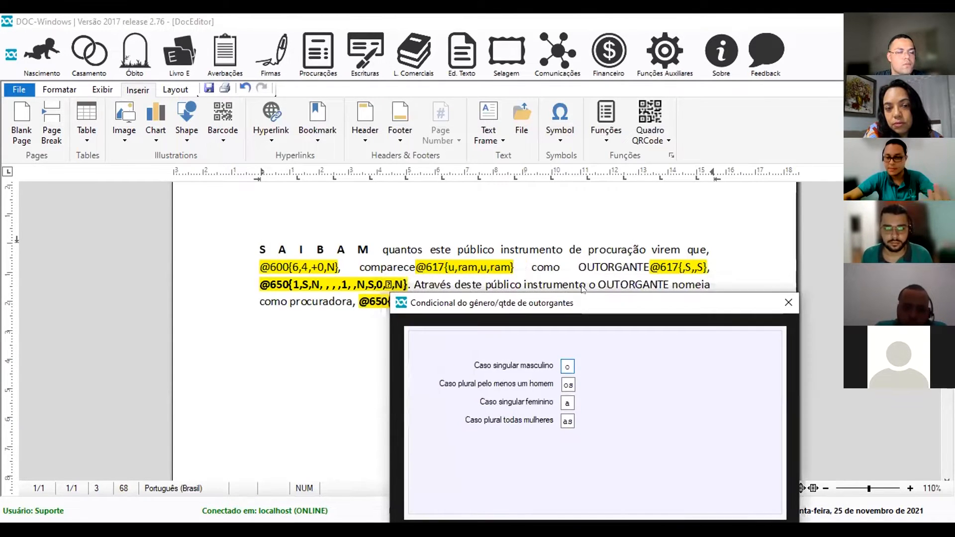
double_click(567, 366)
key(BackSpace)
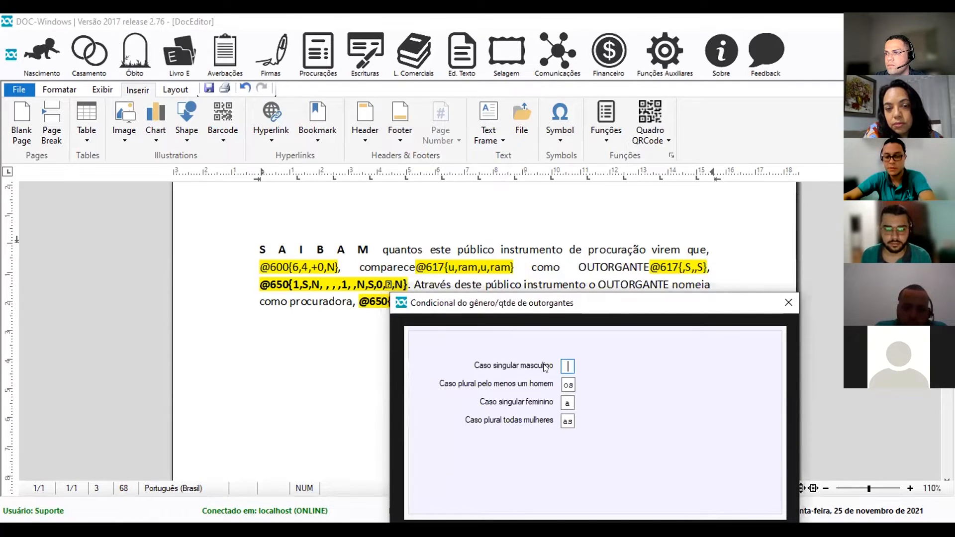
double_click(567, 403)
key(BackSpace)
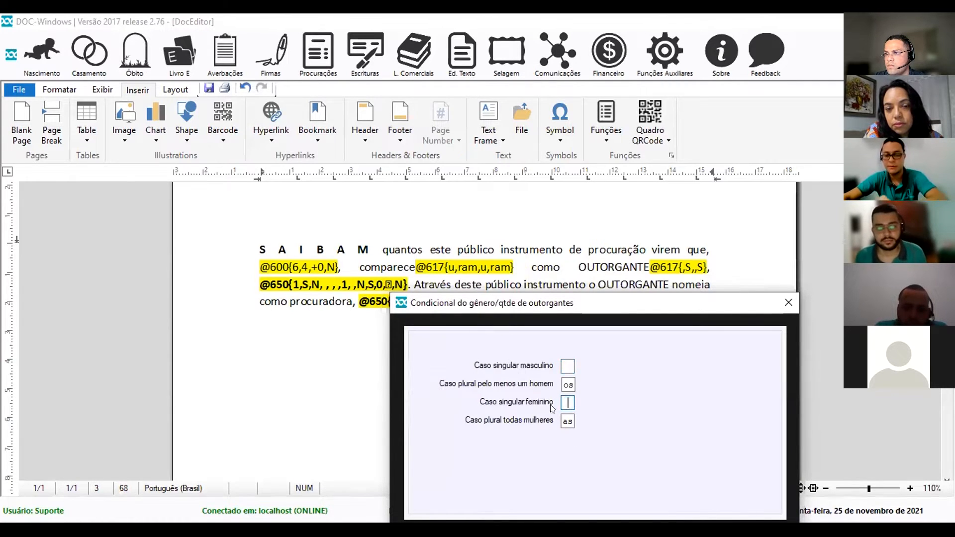
double_click(569, 384)
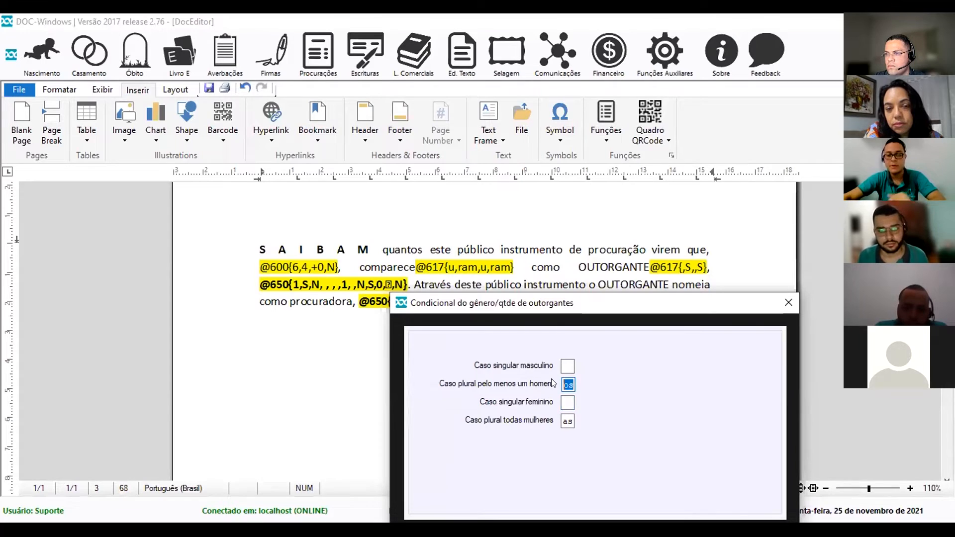
text(s)
key(Tab)
key(Tab)
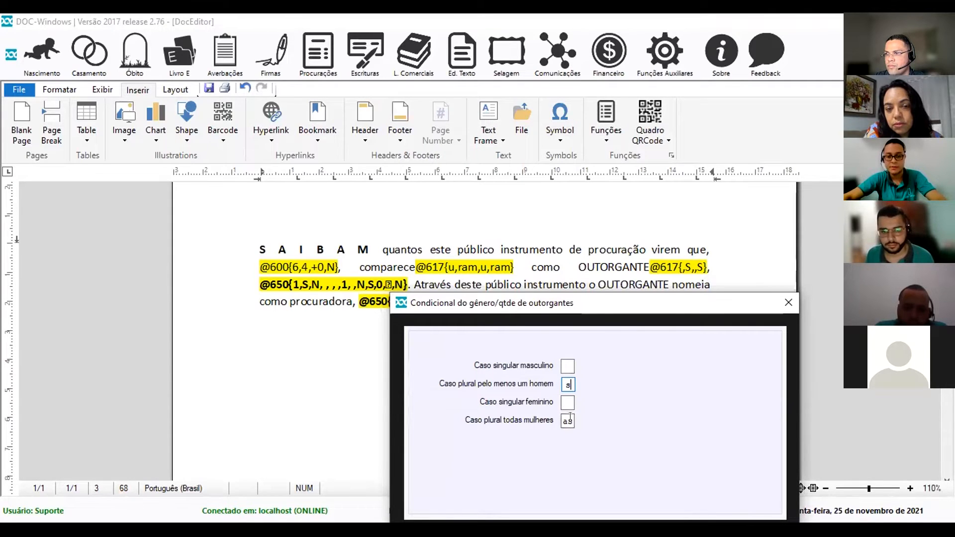
text(s)
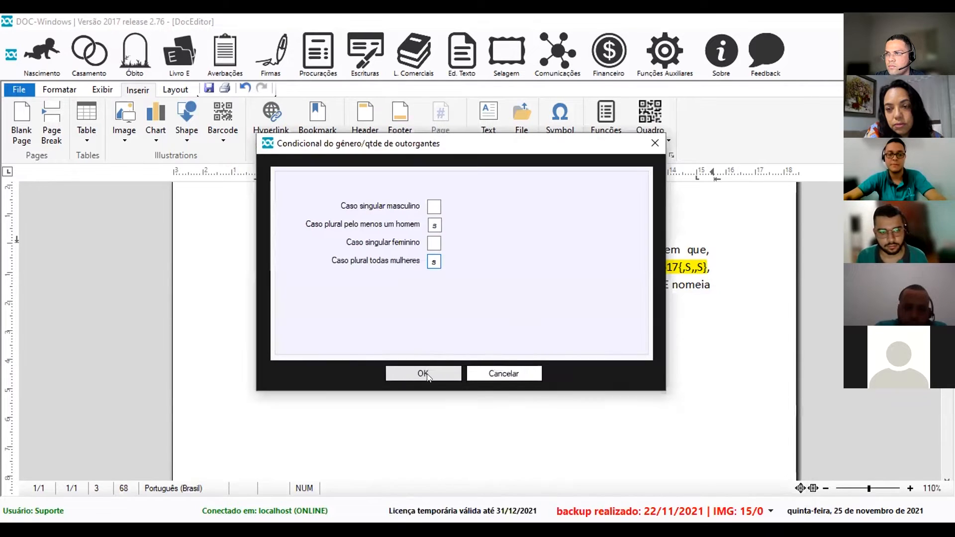
click(423, 374)
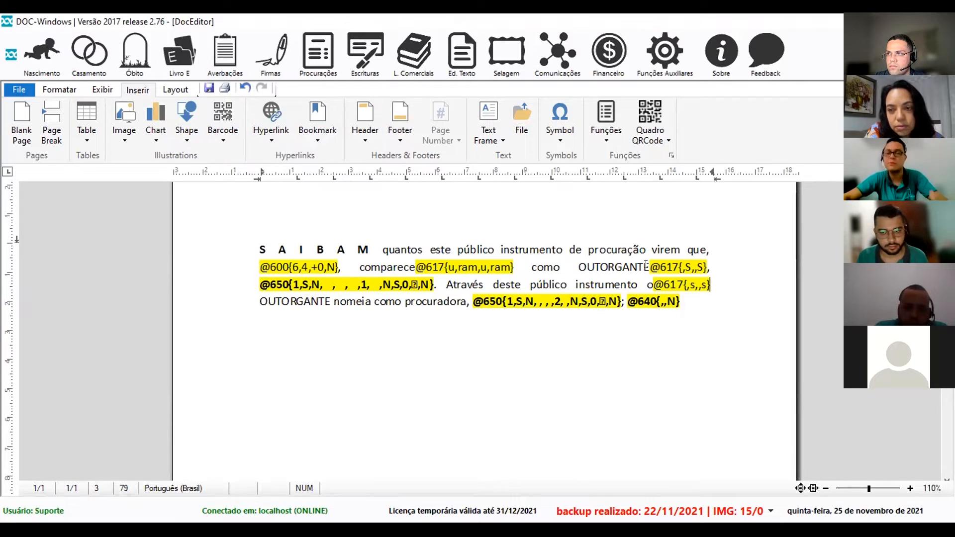
drag(650, 267, 675, 269)
key(shift+Right)
key(shift+Right)
key(shift+Right)
key(shift+Right)
key(shift+Right)
key(shift+Right)
key(shift+Right)
key(shift+Right)
key(shift+Left)
key(shift+Left)
key(shift+Left)
key(Right)
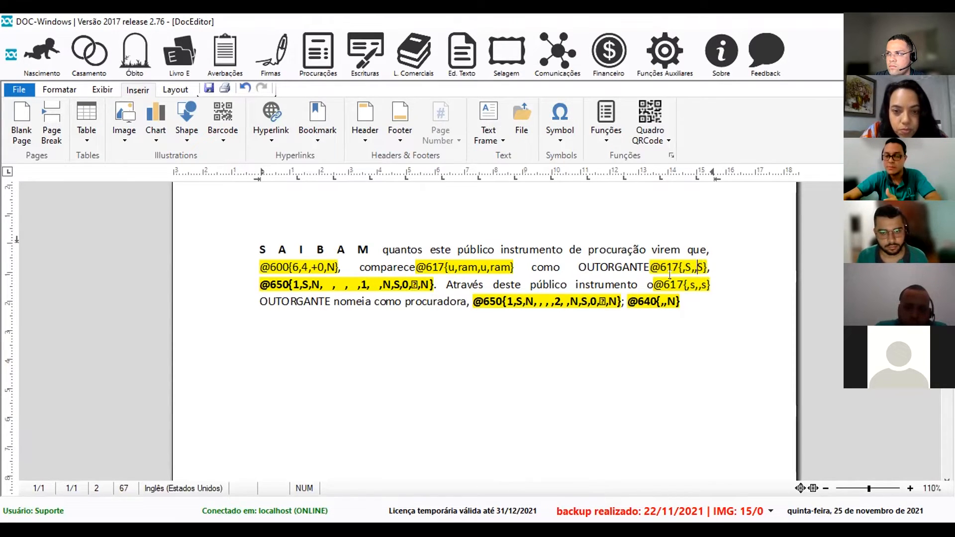
drag(650, 266, 702, 265)
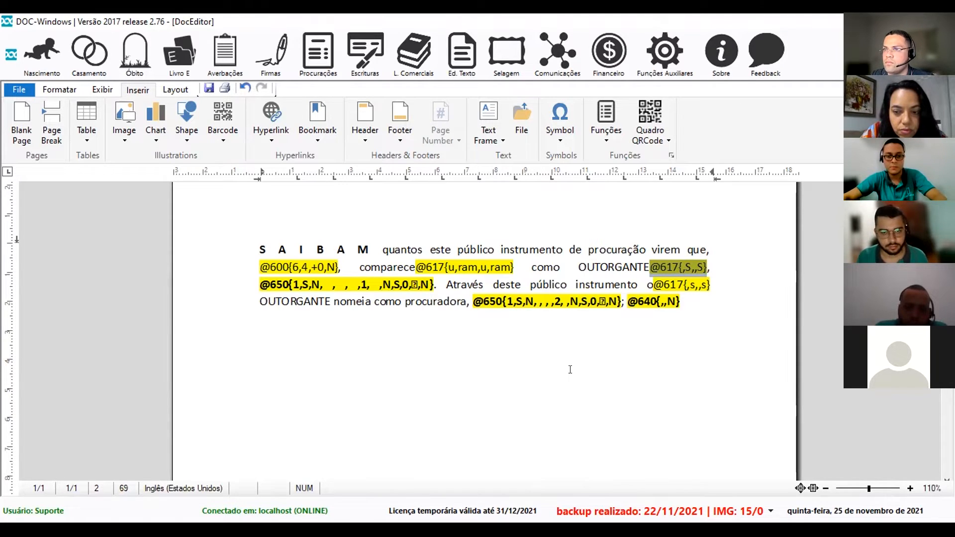
click(330, 301)
text(@617{,S,,S})
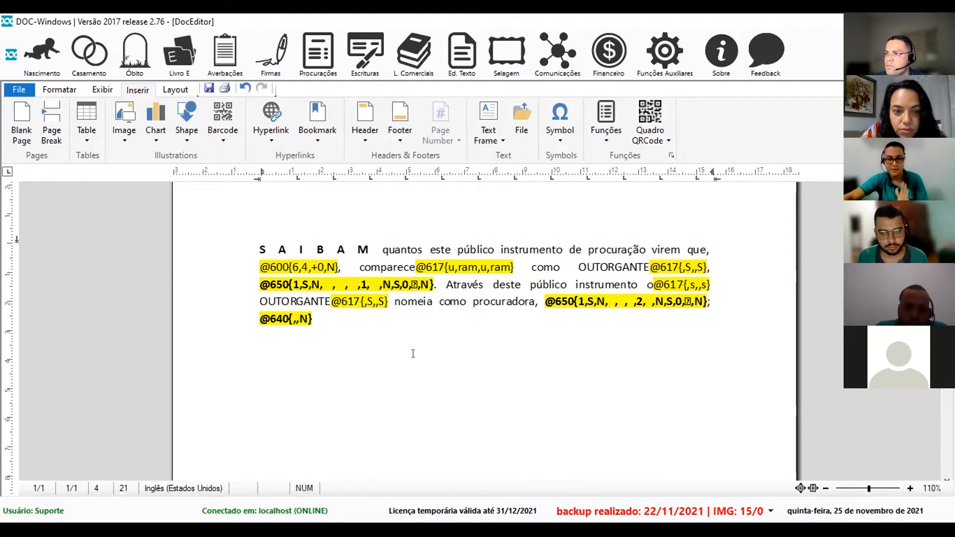
click(433, 301)
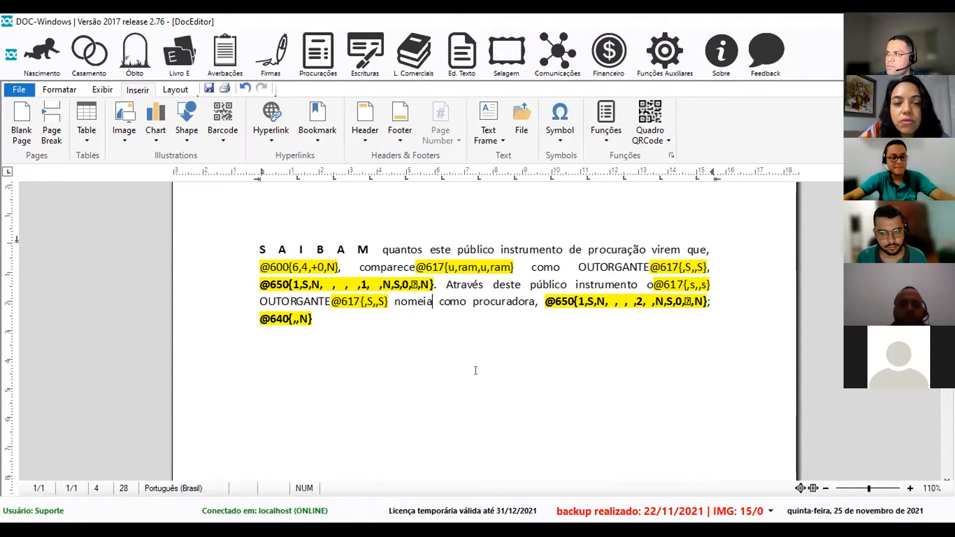
key(F2)
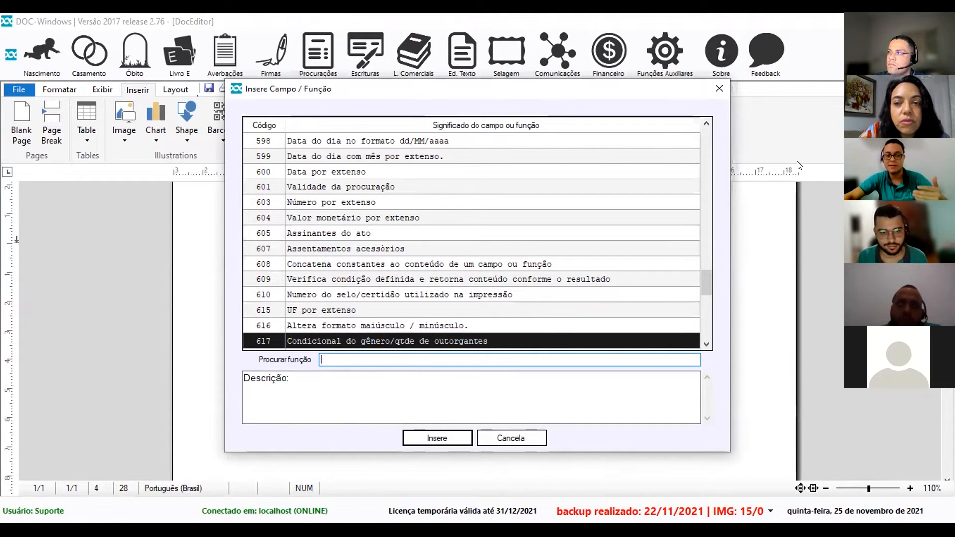
drag(504, 95, 773, 123)
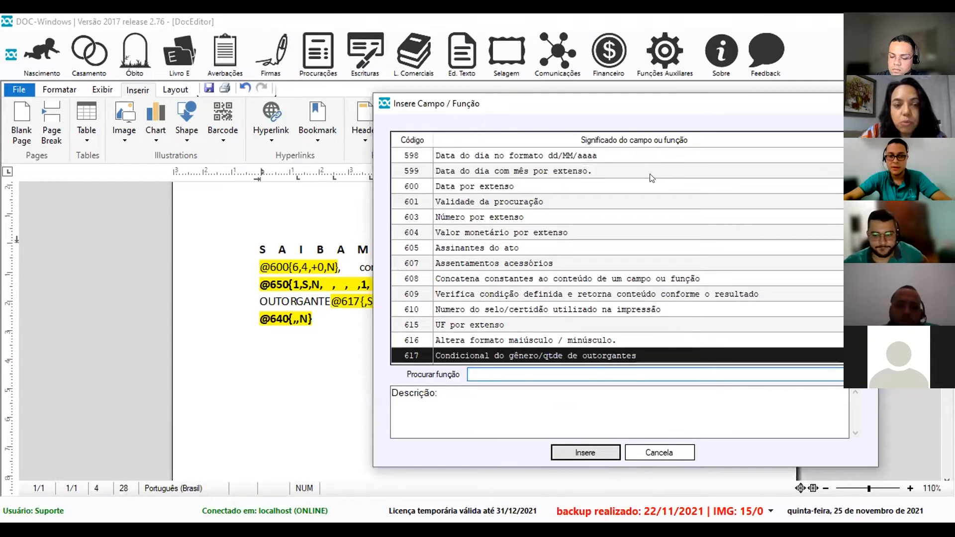
key(Return)
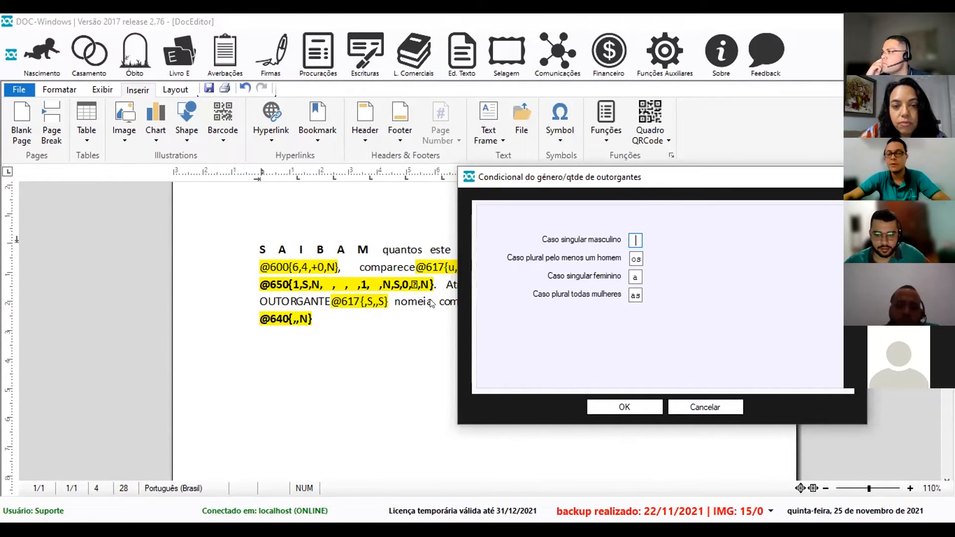
double_click(636, 259)
text(m)
double_click(636, 277)
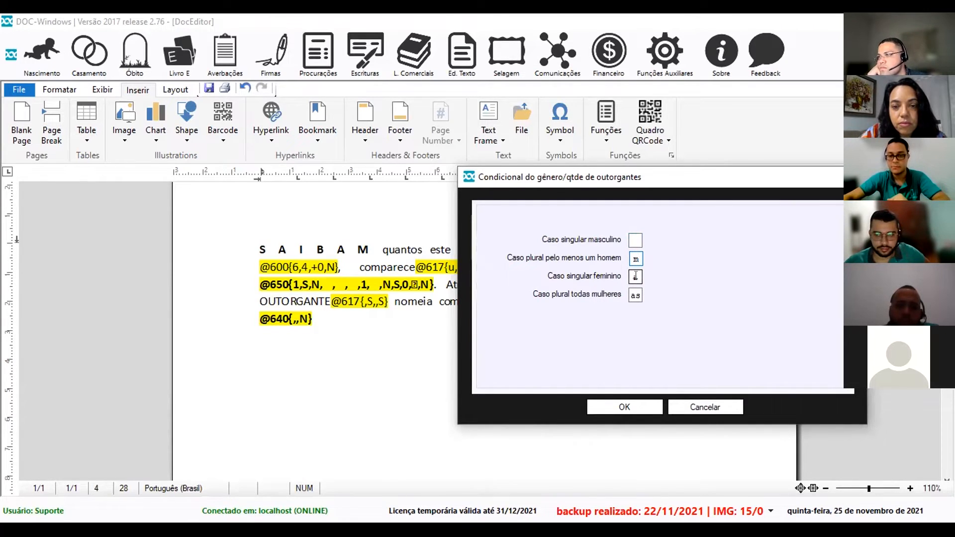
key(BackSpace)
double_click(633, 295)
text(m)
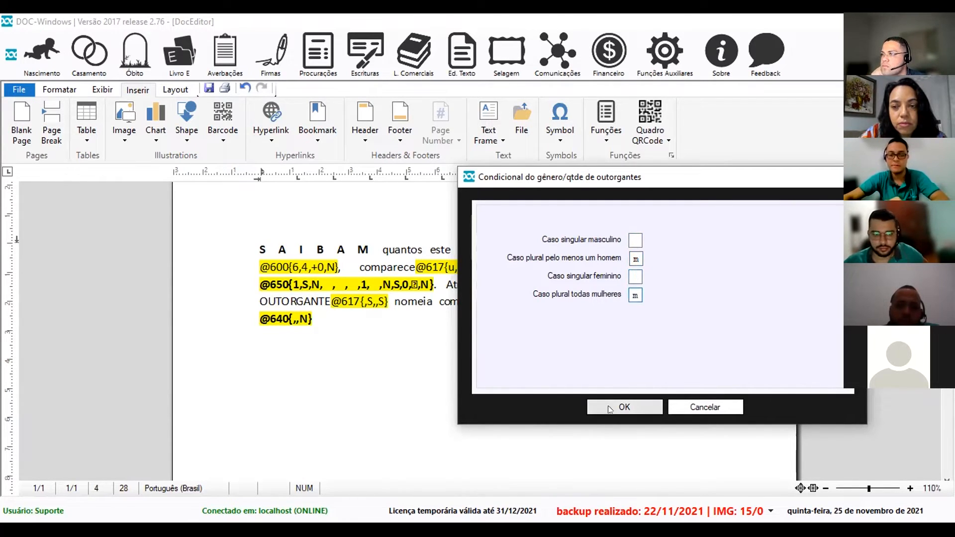
click(611, 408)
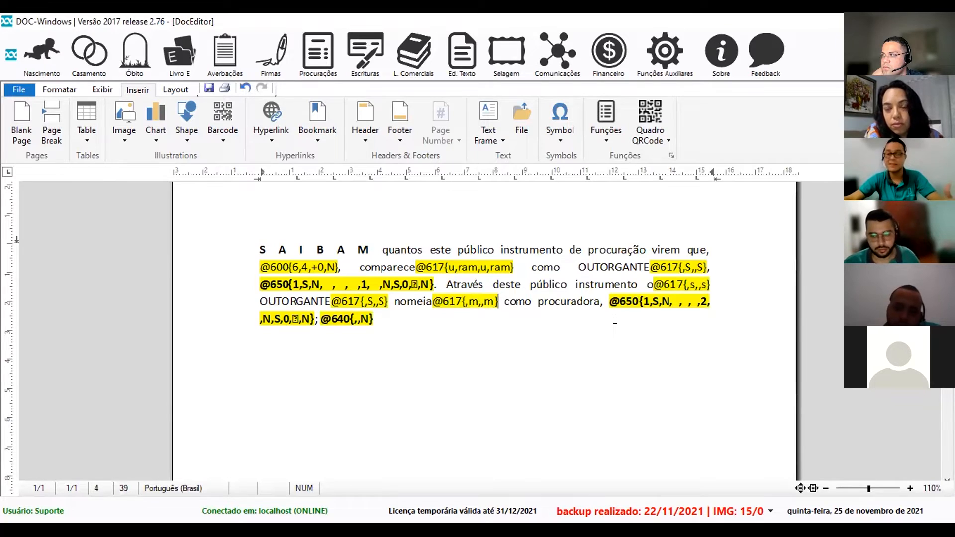
Shorten 'procuradora' to 'procurador' and pick grantee gender/number conditional 618.
click(601, 301)
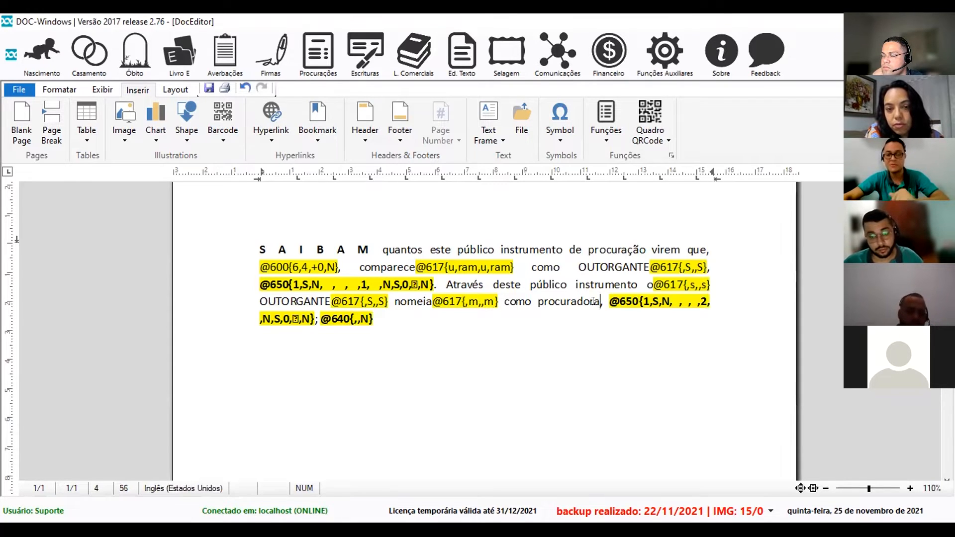
key(BackSpace)
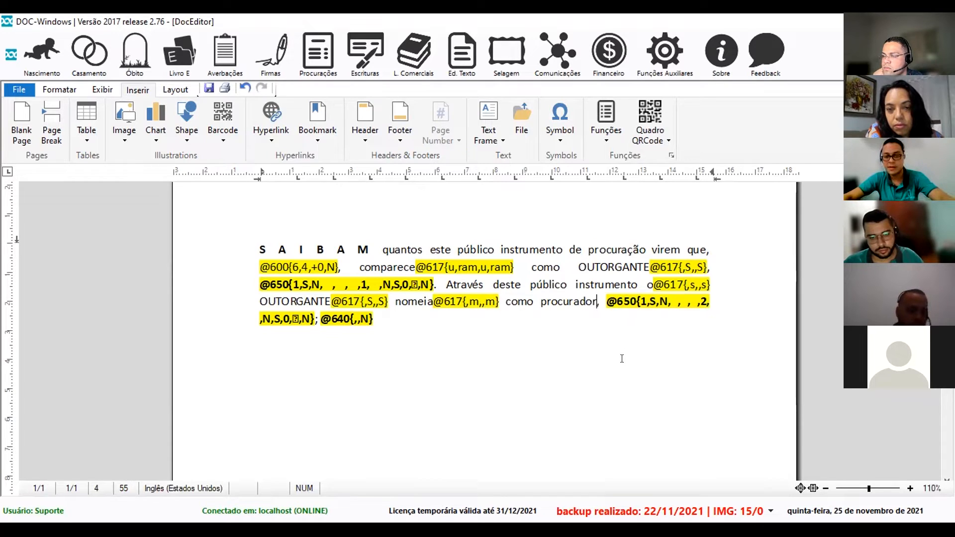
key(F2)
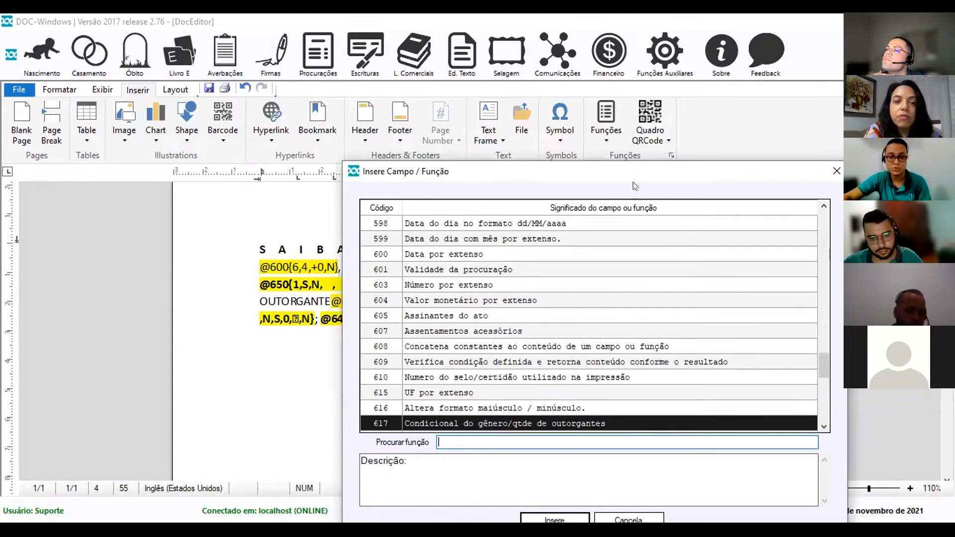
drag(641, 178, 644, 373)
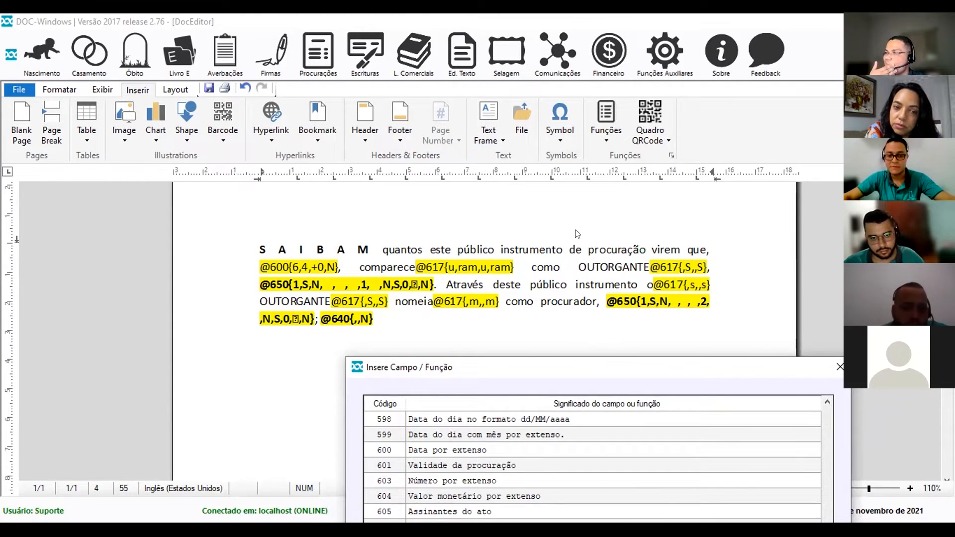
drag(657, 367, 665, 150)
click(429, 375)
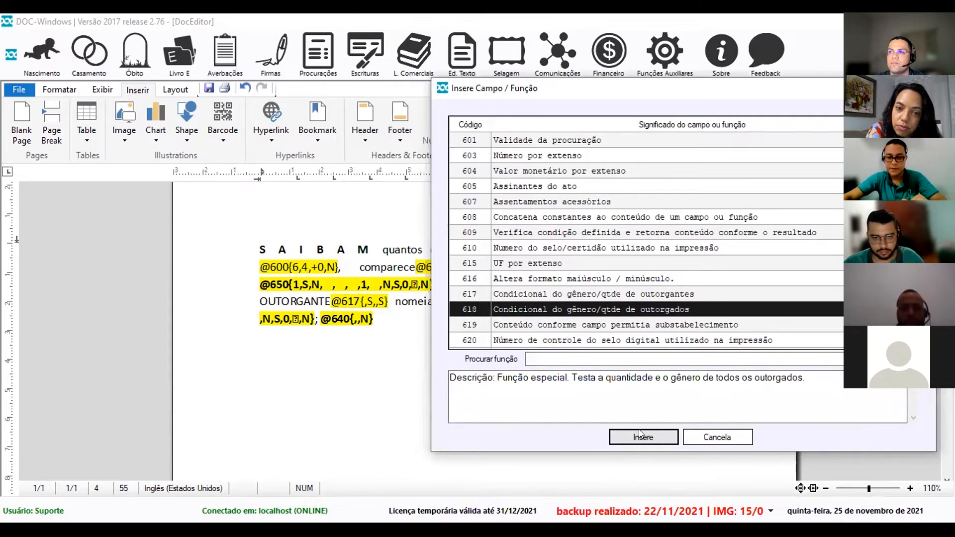
click(638, 431)
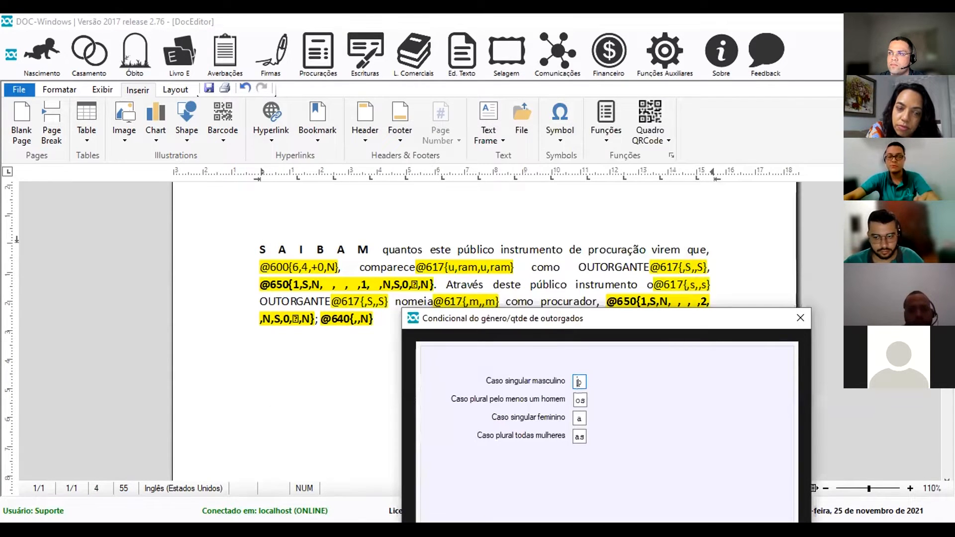
Set conditional 618 endings to empty, es, a, as and insert it.
double_click(578, 382)
key(BackSpace)
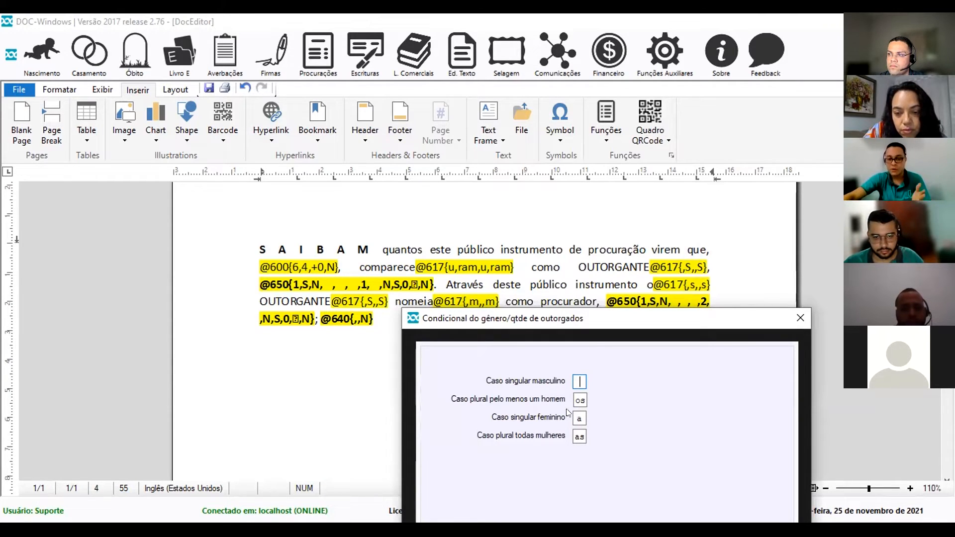
double_click(579, 400)
text(es)
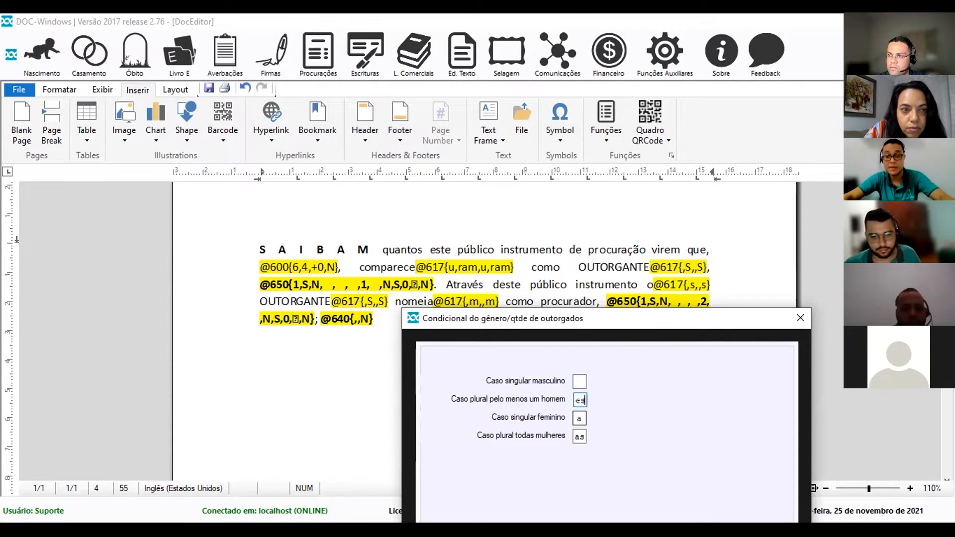
click(580, 434)
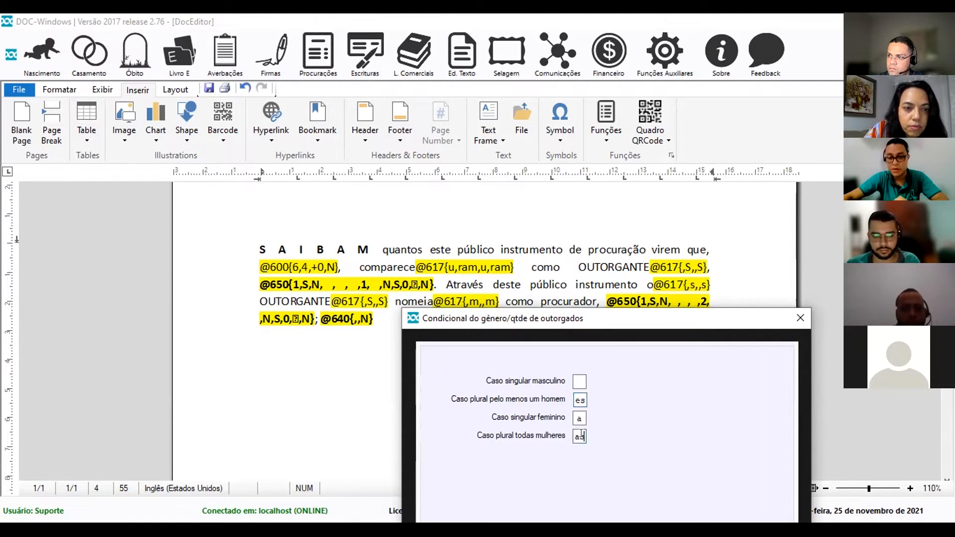
drag(606, 316, 689, 162)
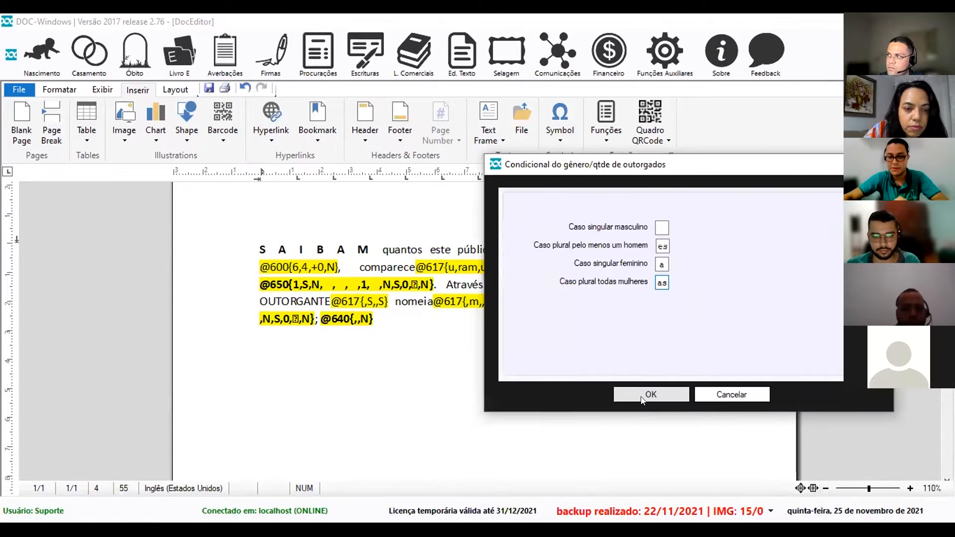
click(643, 396)
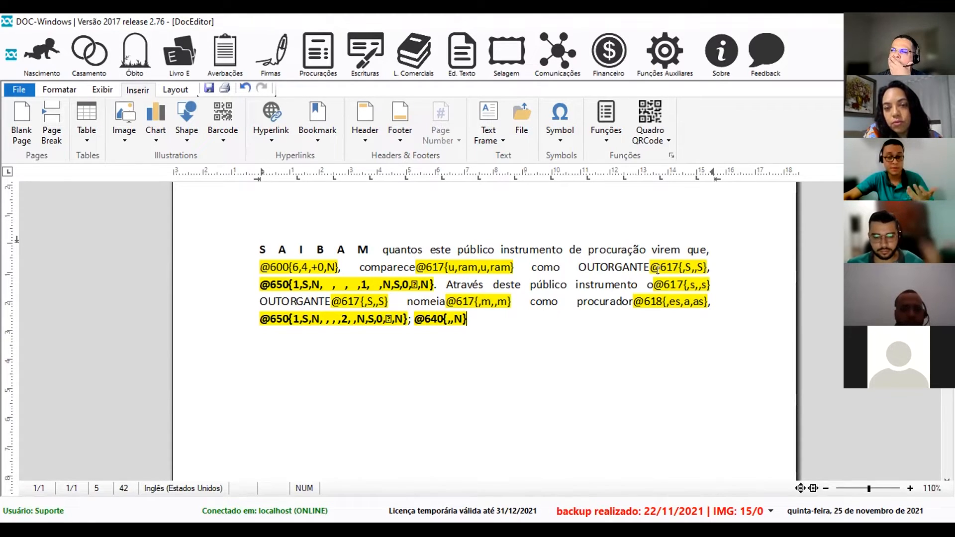
click(302, 281)
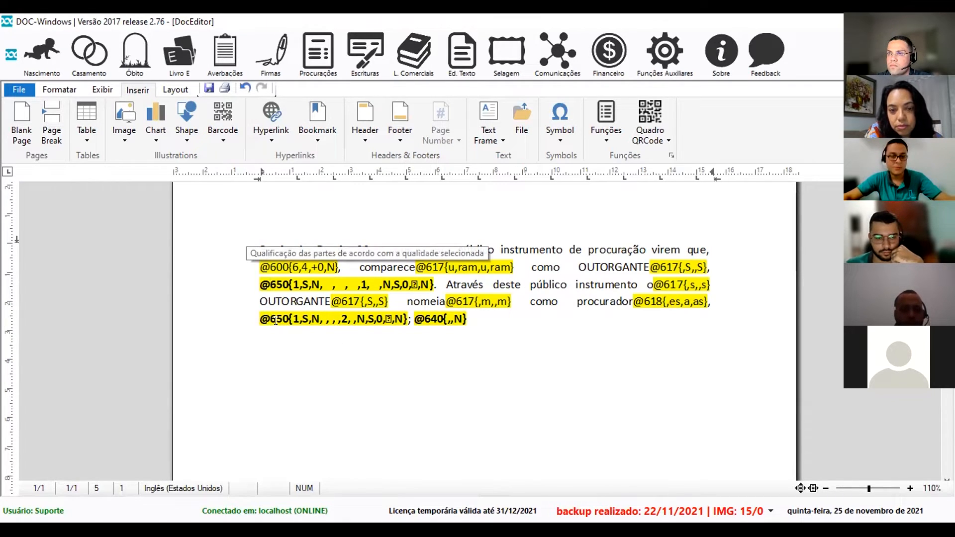
click(284, 318)
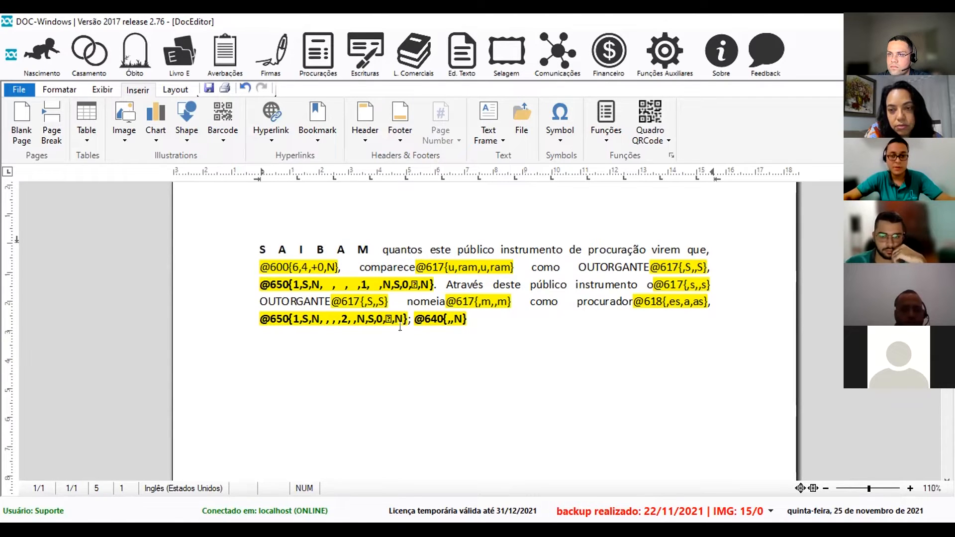
click(424, 318)
click(467, 314)
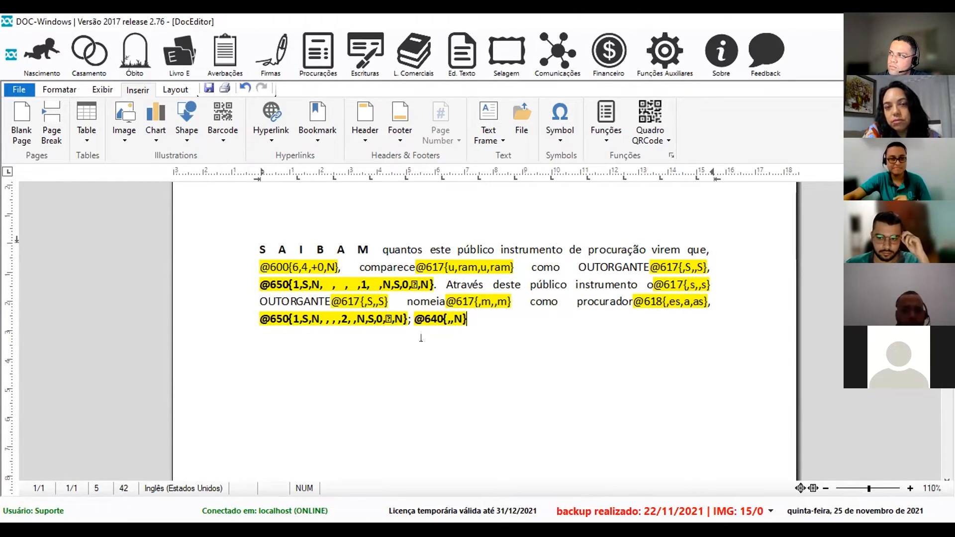
click(208, 88)
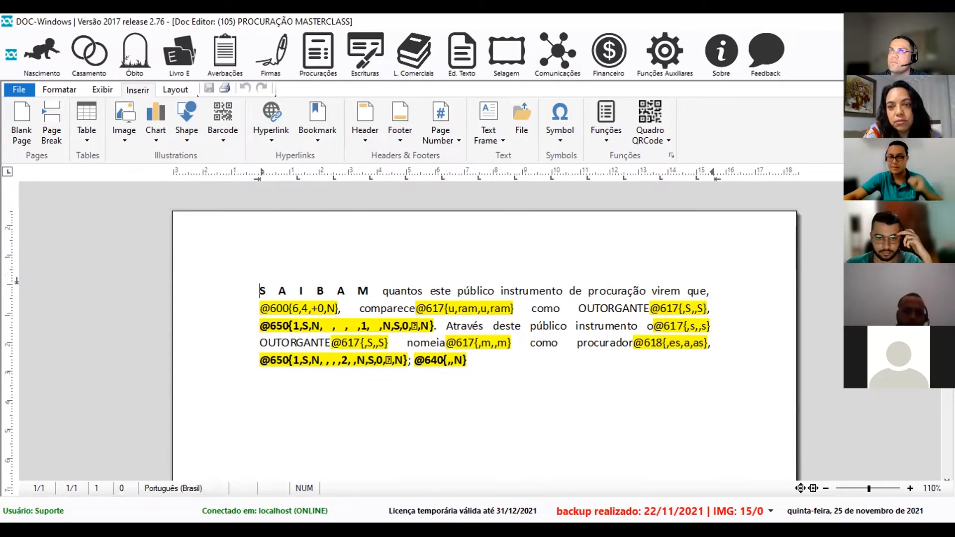
Reopen the existing procuração act, regenerate its composed text, and save it as concluded.
click(739, 85)
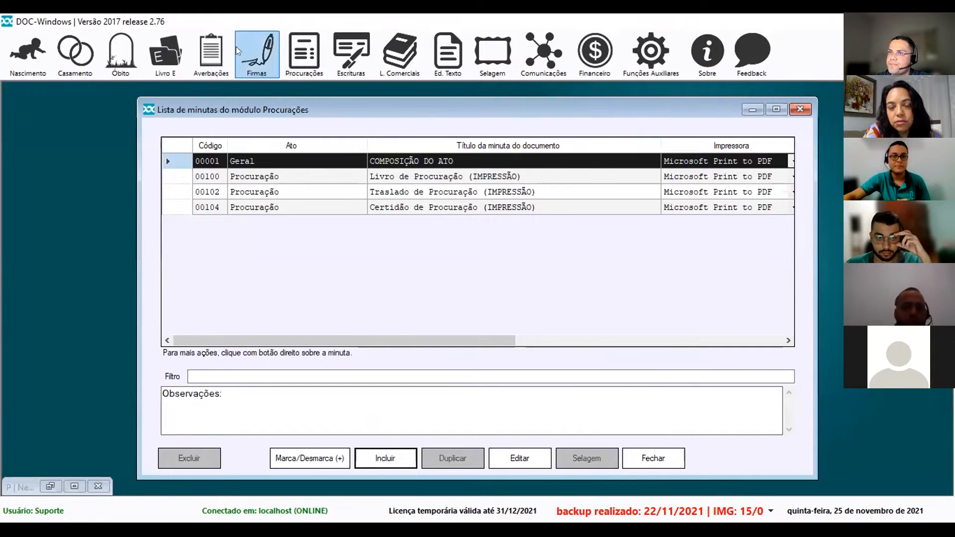
click(304, 54)
click(315, 103)
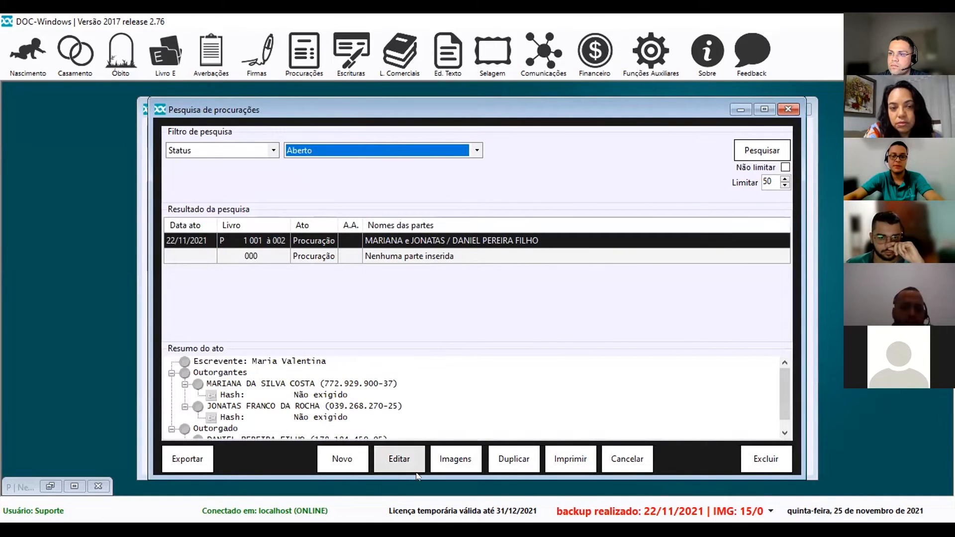
click(403, 462)
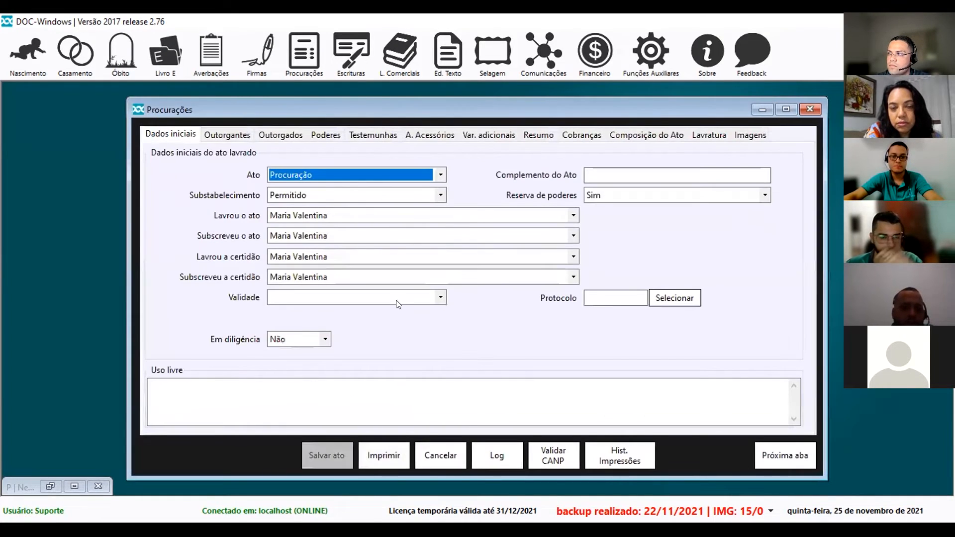
click(617, 139)
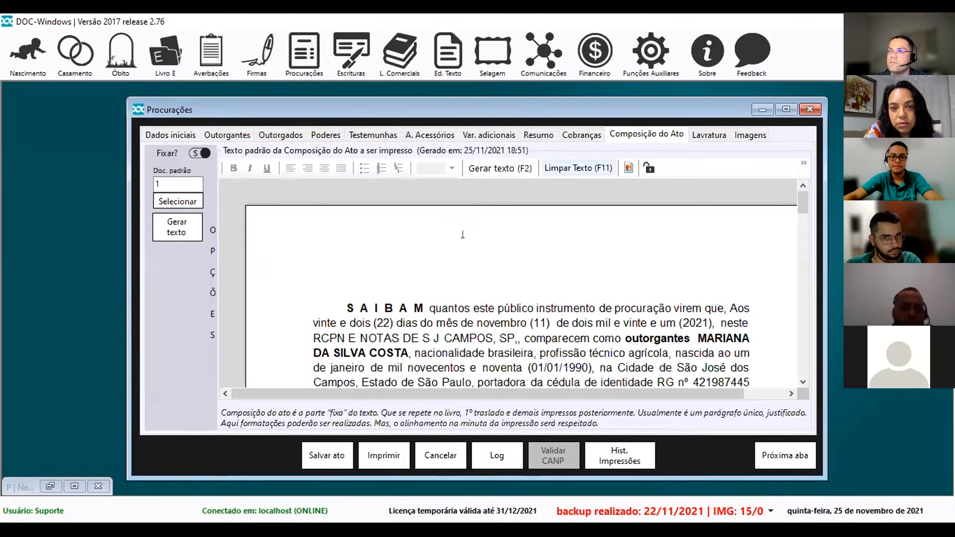
click(527, 168)
click(513, 323)
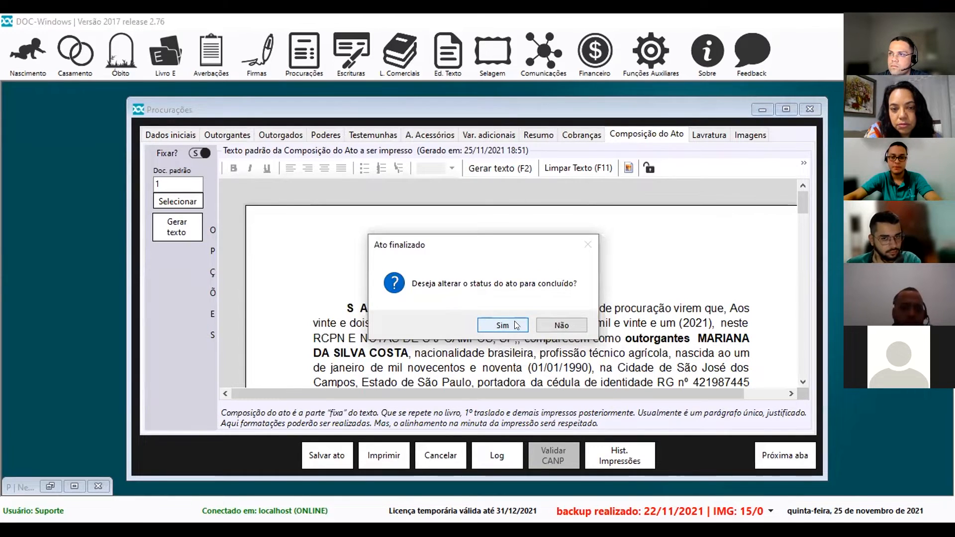
click(517, 325)
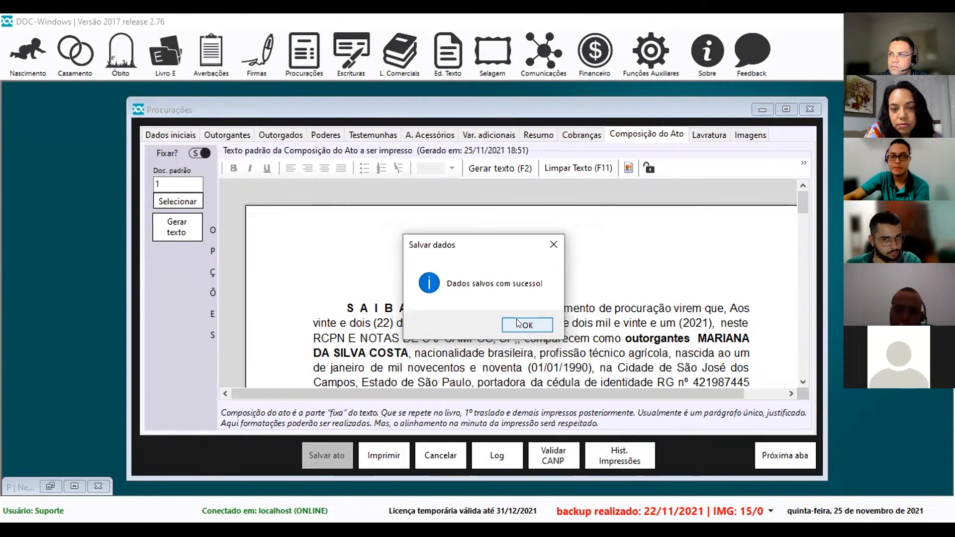
click(517, 324)
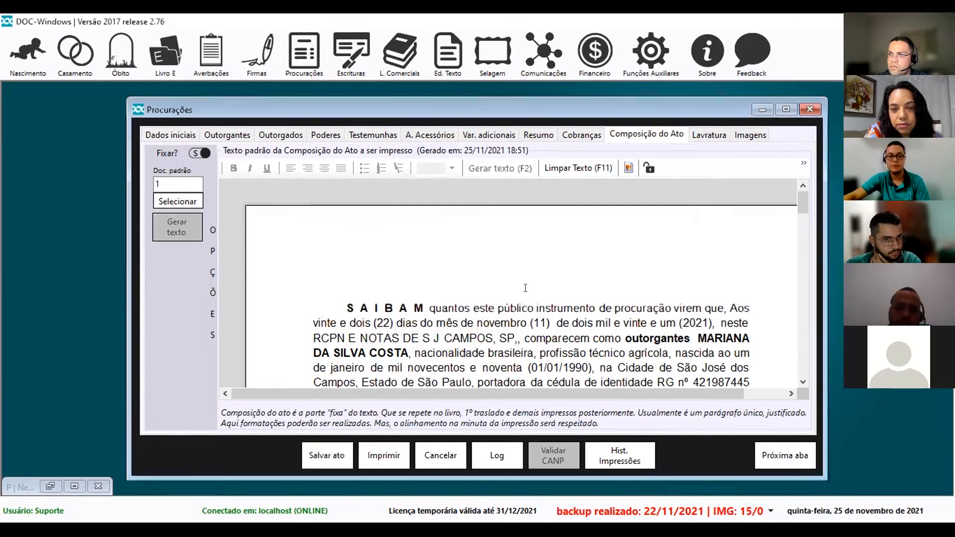
Print the act using the PROCURAÇÃO MASTERCLASS template 00105.
click(377, 457)
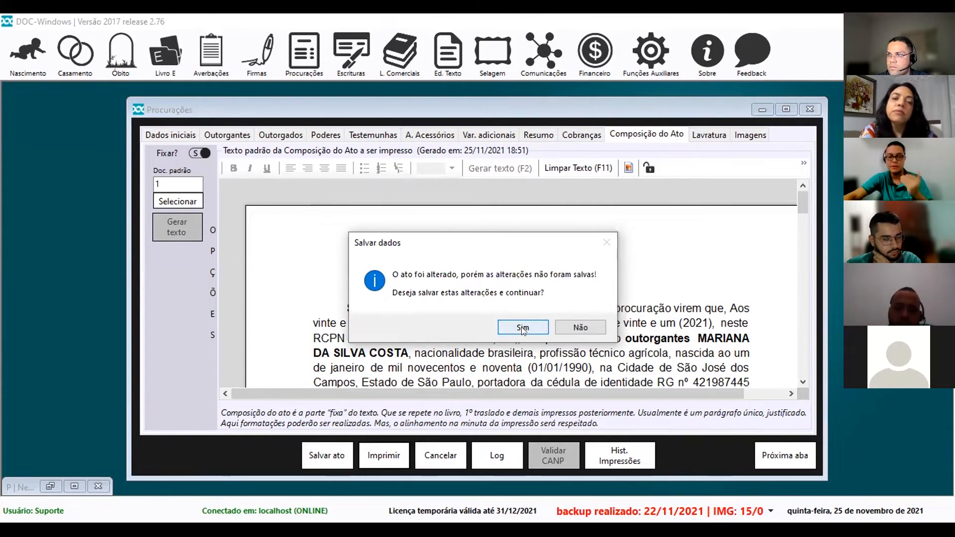
click(522, 327)
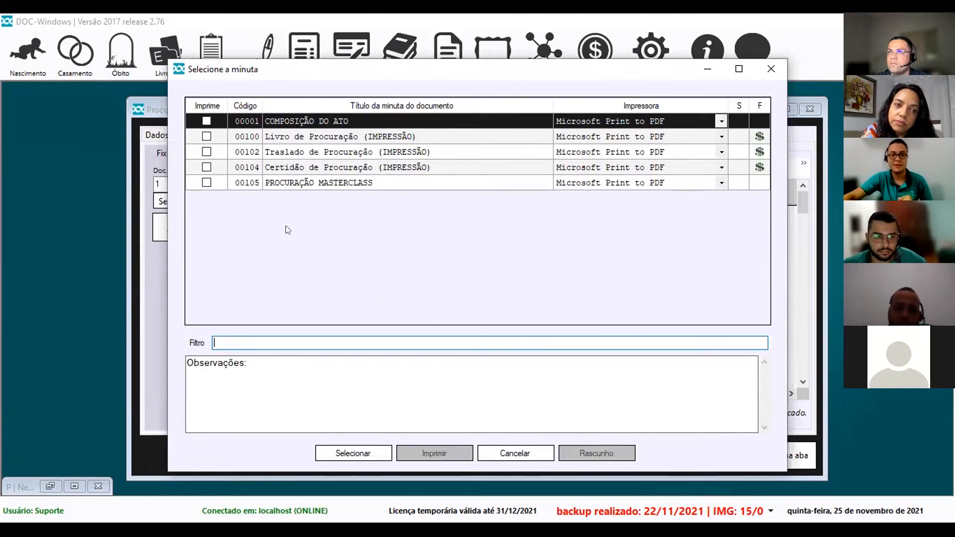
click(207, 182)
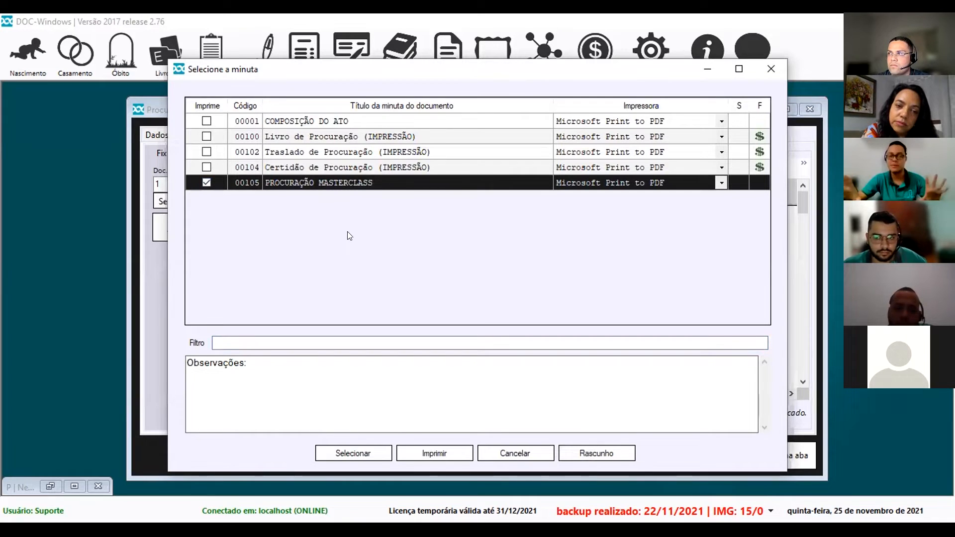
click(443, 453)
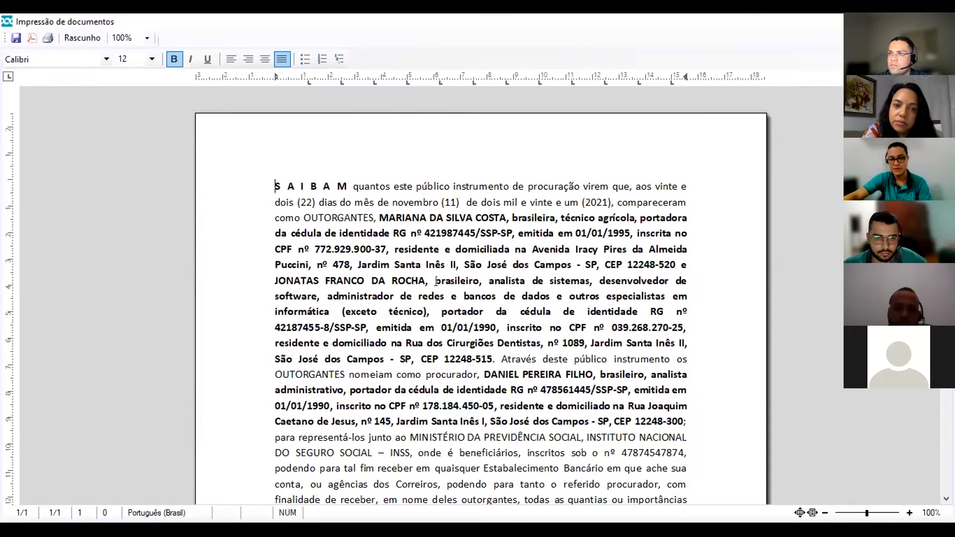
Check the two grantors' qualification and names in the plural procuração preview, then close it.
drag(297, 202, 389, 226)
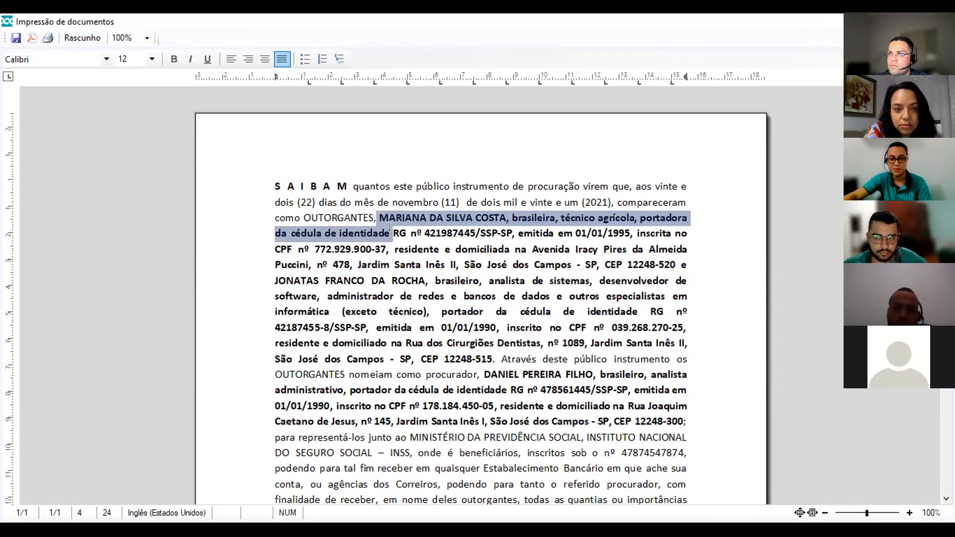
drag(293, 297, 329, 280)
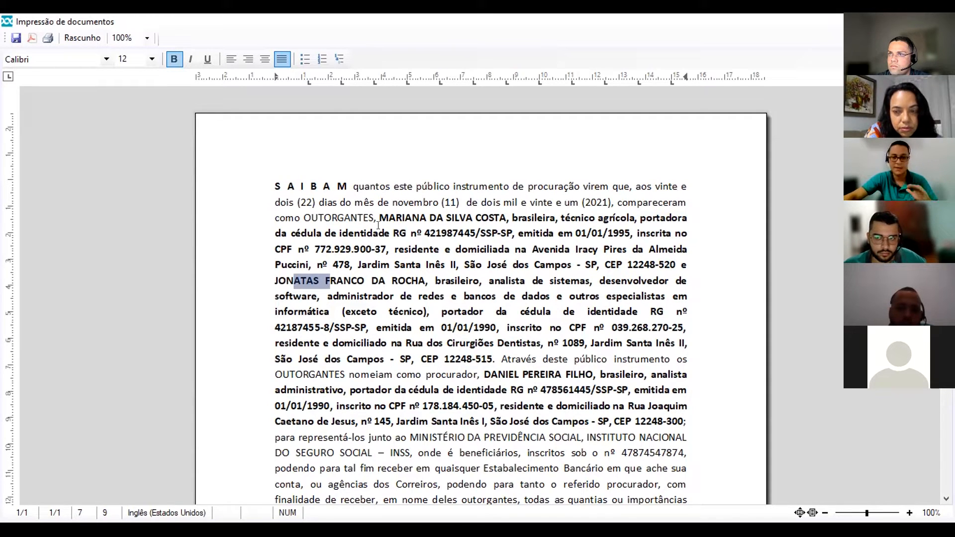
click(416, 373)
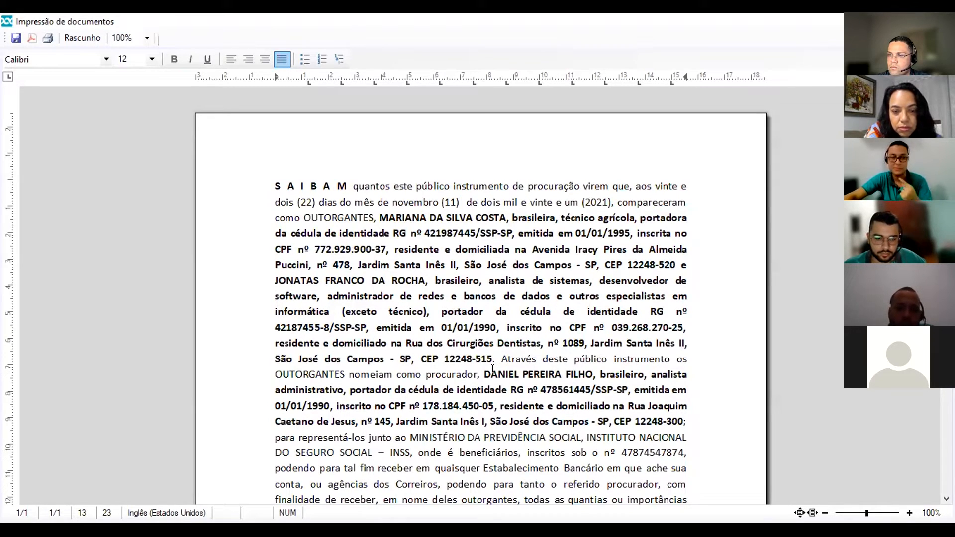
scroll(493, 369, down, 5)
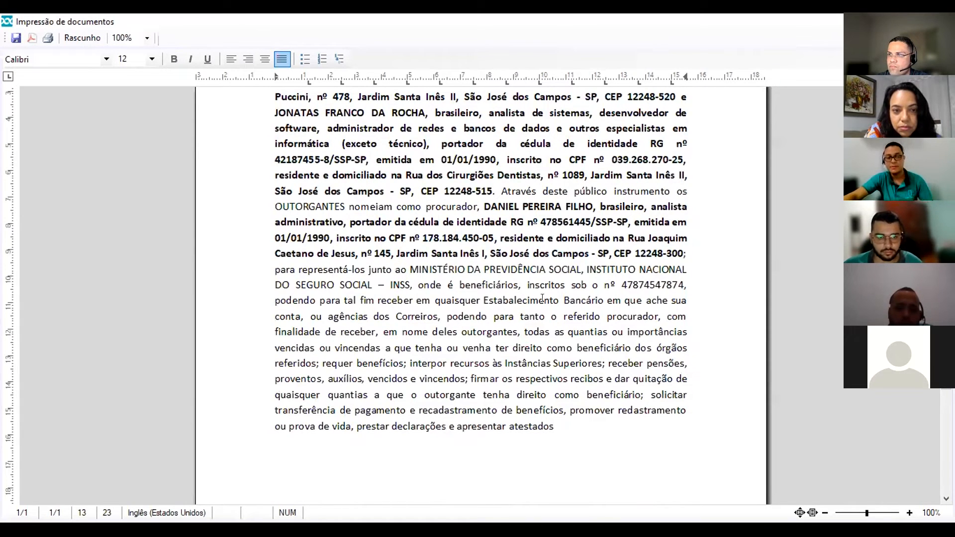
scroll(454, 270, up, 5)
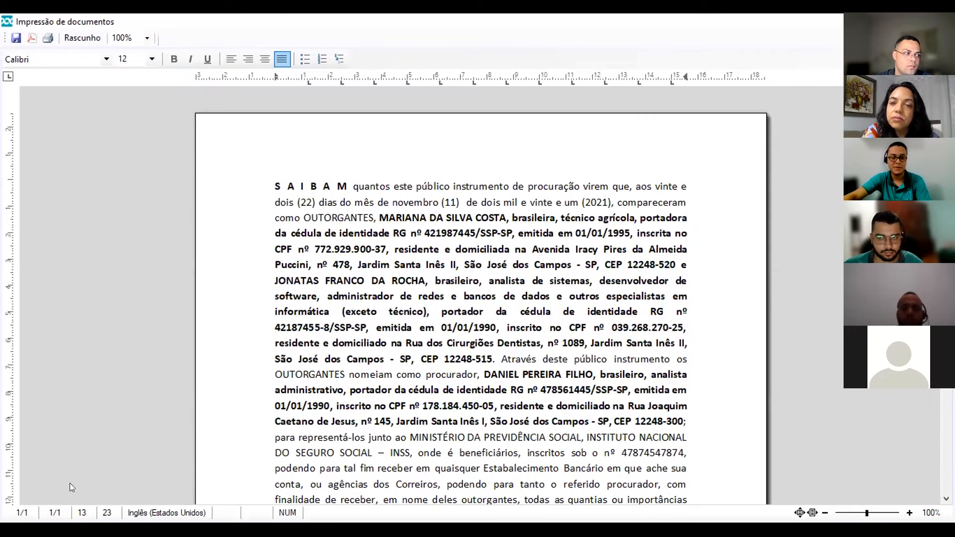
key(Escape)
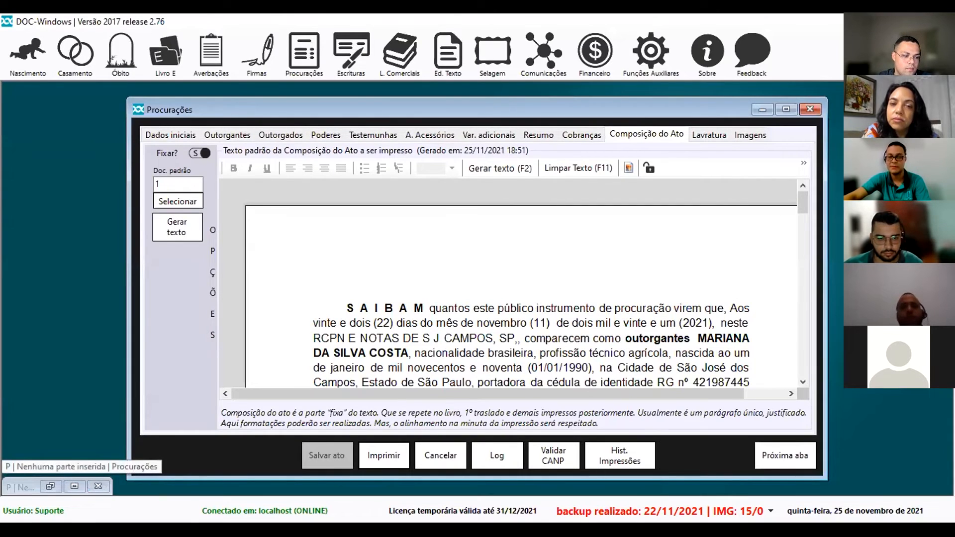
Close the procuração act form, search window and template list, dismissing the unsaved-changes prompt.
key(Escape)
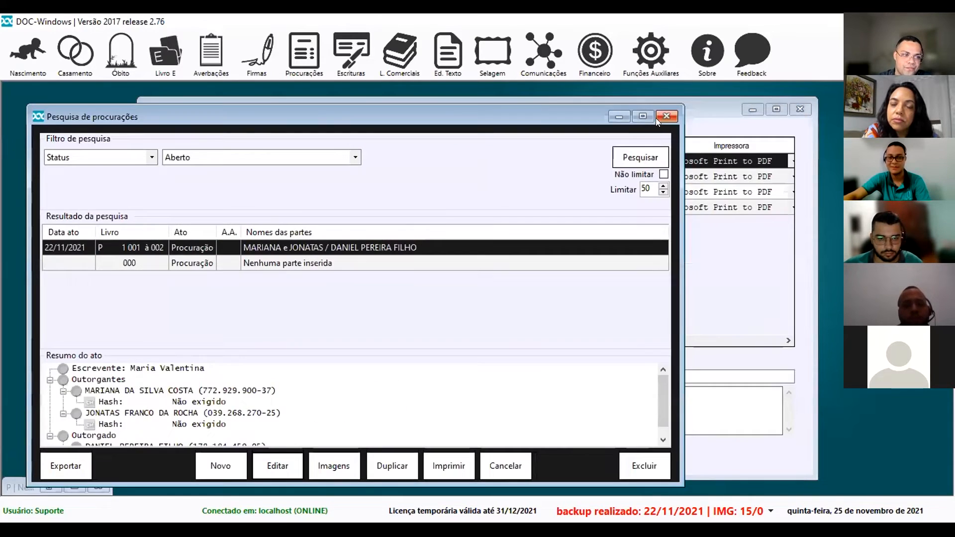
click(656, 118)
key(Escape)
click(525, 322)
key(Escape)
Open template 105 PROCURAÇÃO MASTERCLASS from Procurações > Configurações > Definição de minutas.
click(304, 52)
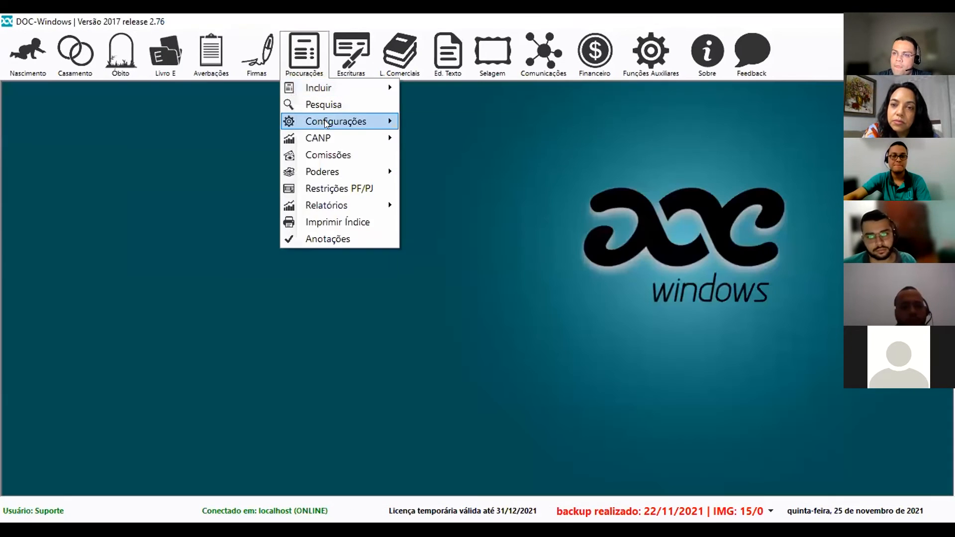
click(324, 124)
key(Return)
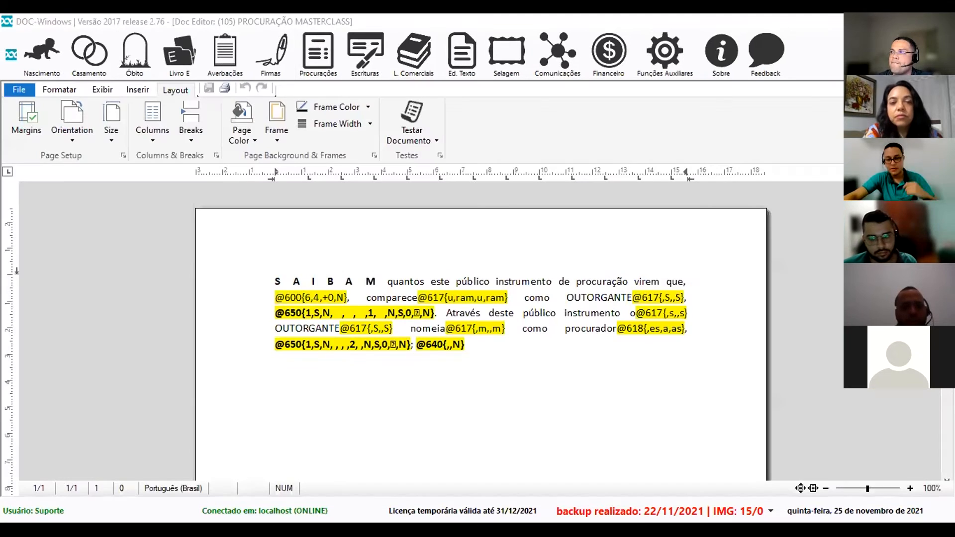
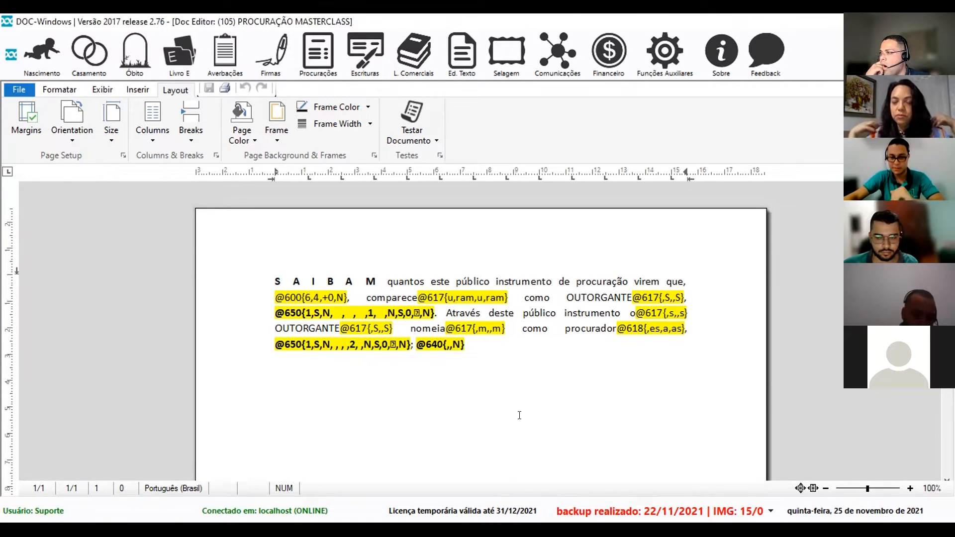
Place the caret at the end of the procuração paragraph and zoom the page to 120%.
click(486, 345)
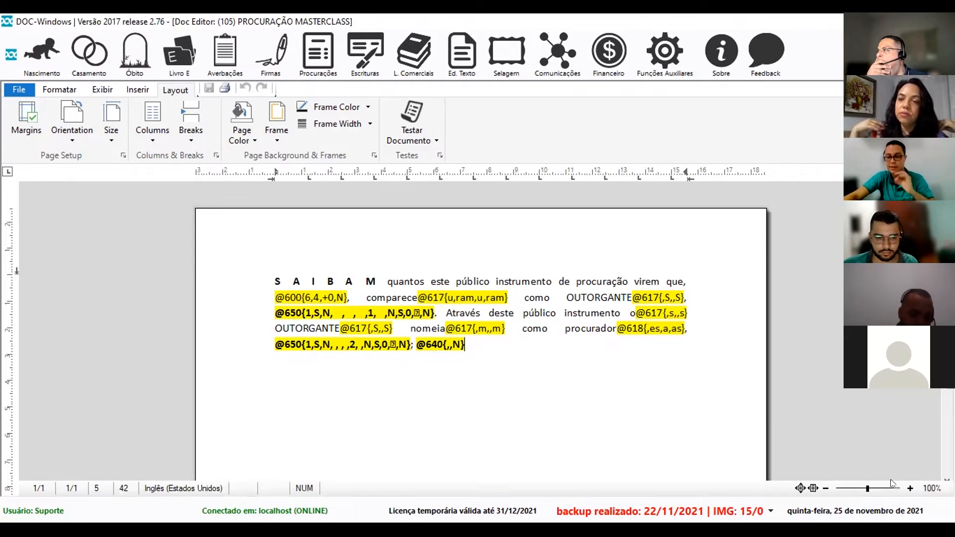
click(911, 488)
click(911, 489)
scroll(636, 404, down, 1)
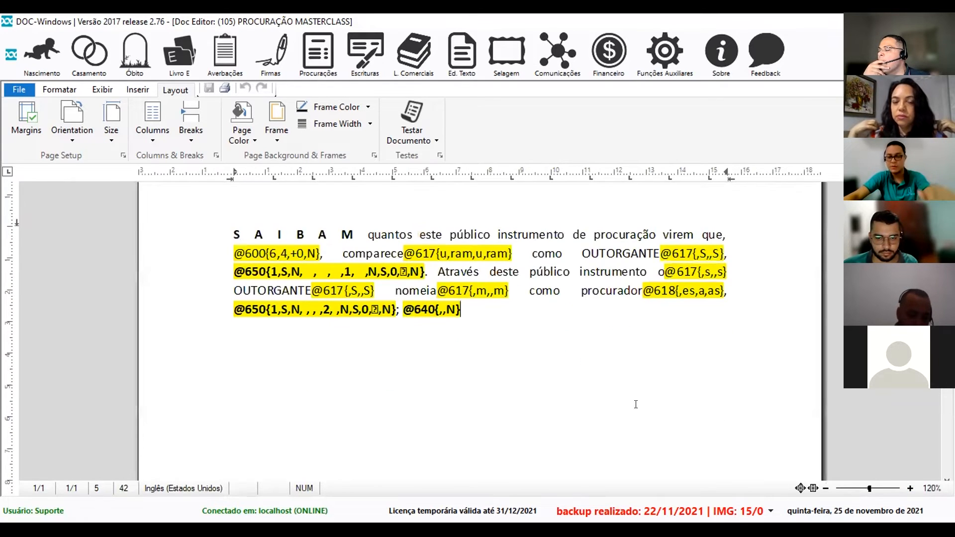
Add an empty line below the paragraph and bring up the Insere Campo / Função list.
key(Return)
key(Return)
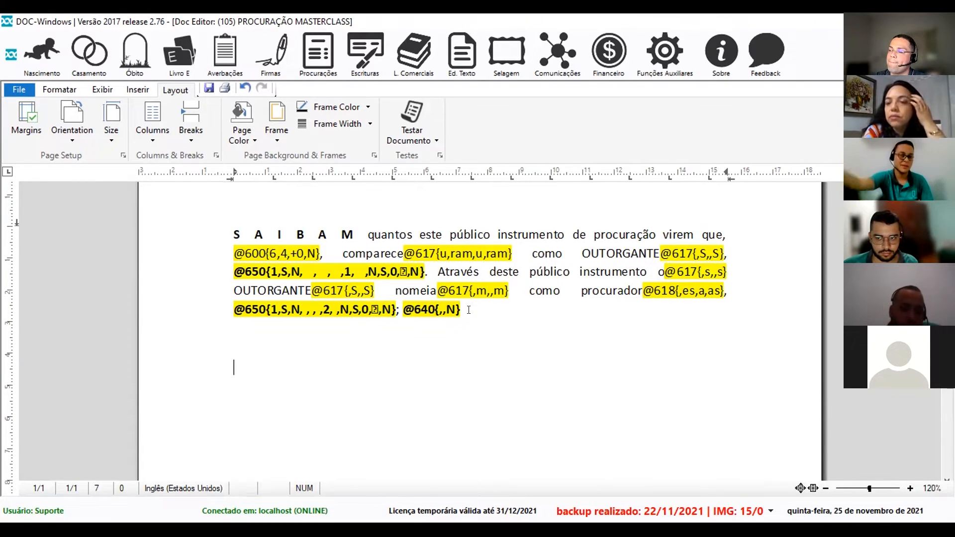
key(BackSpace)
key(Return)
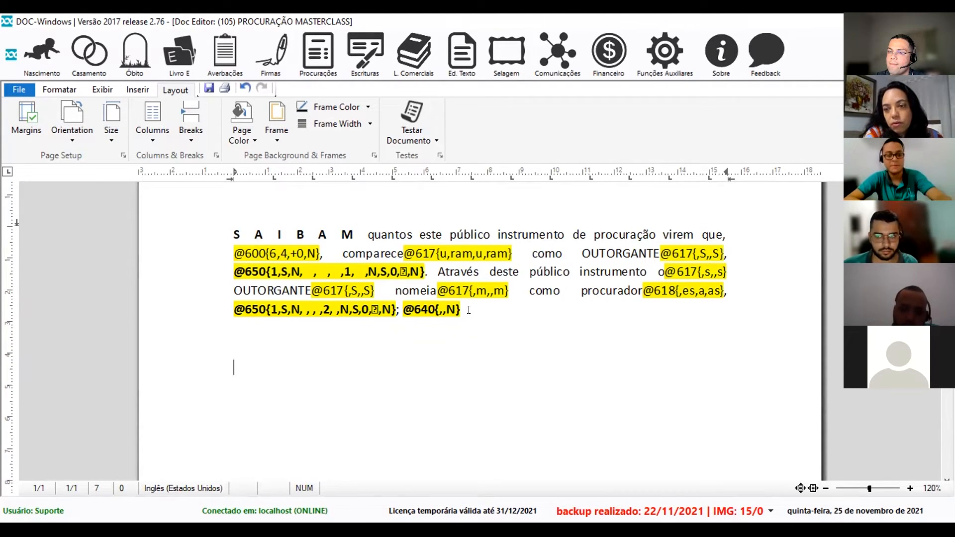
key(F2)
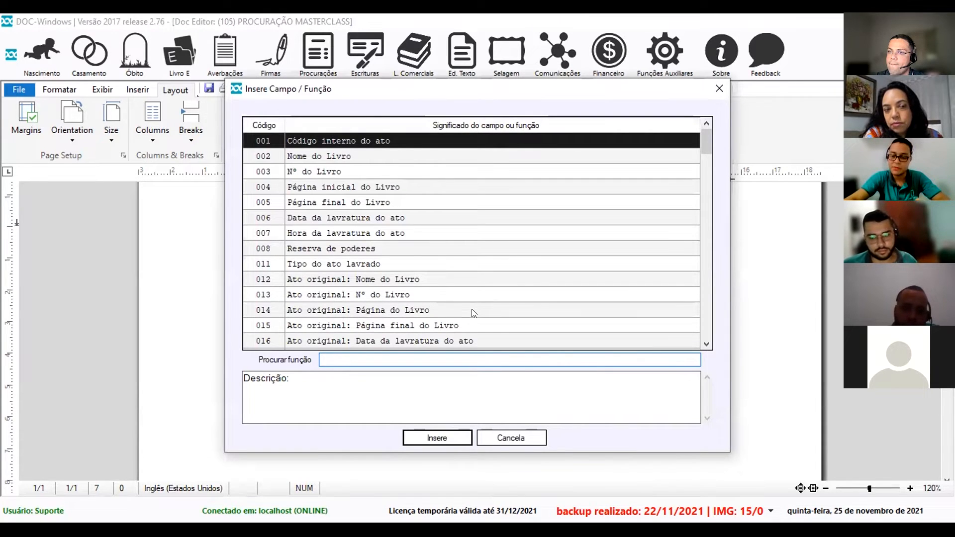
text(538)
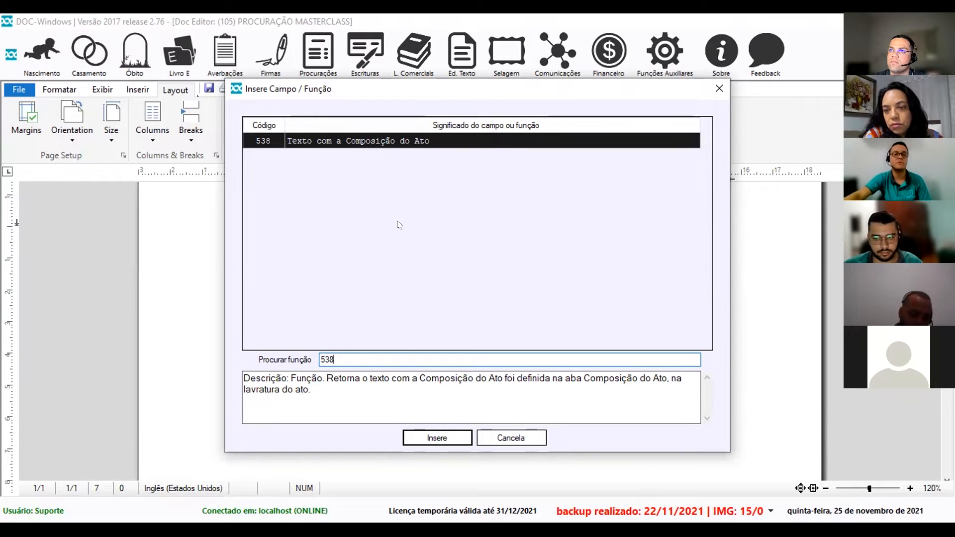
click(437, 438)
text(- composição do ato)
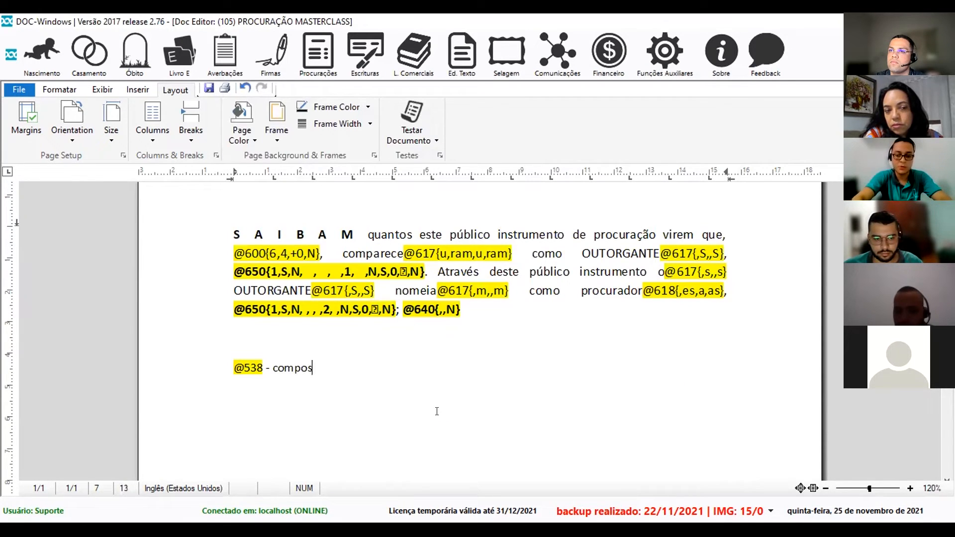
key(Return)
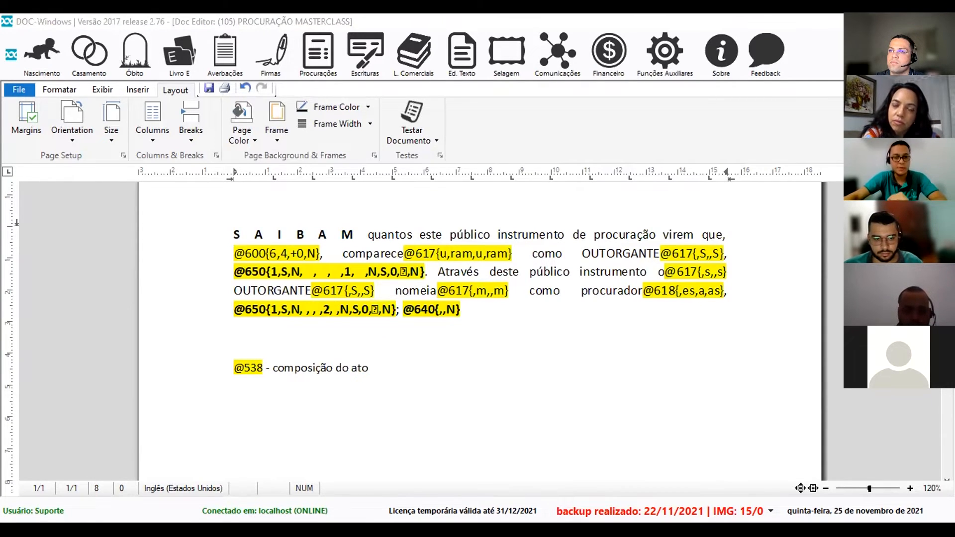
scroll(242, 323, down, 1)
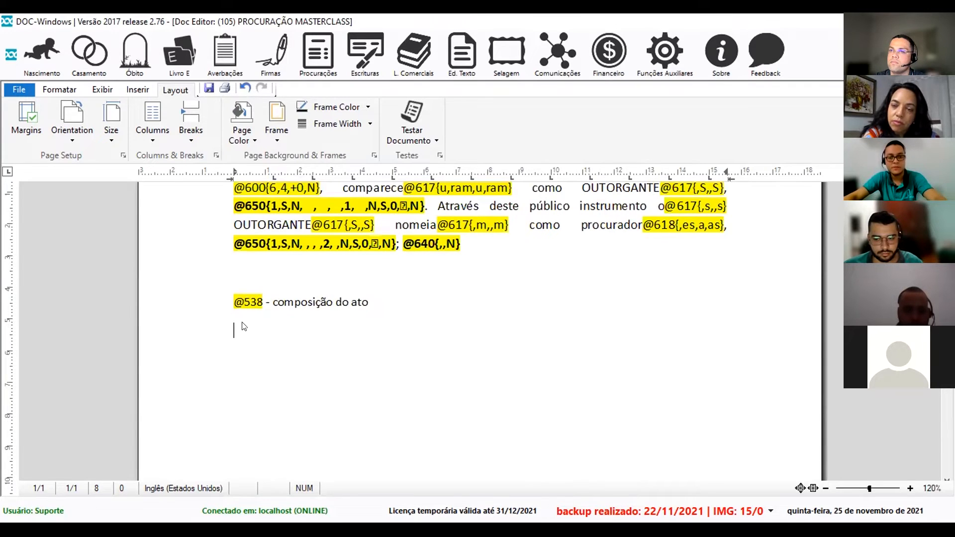
text(@605)
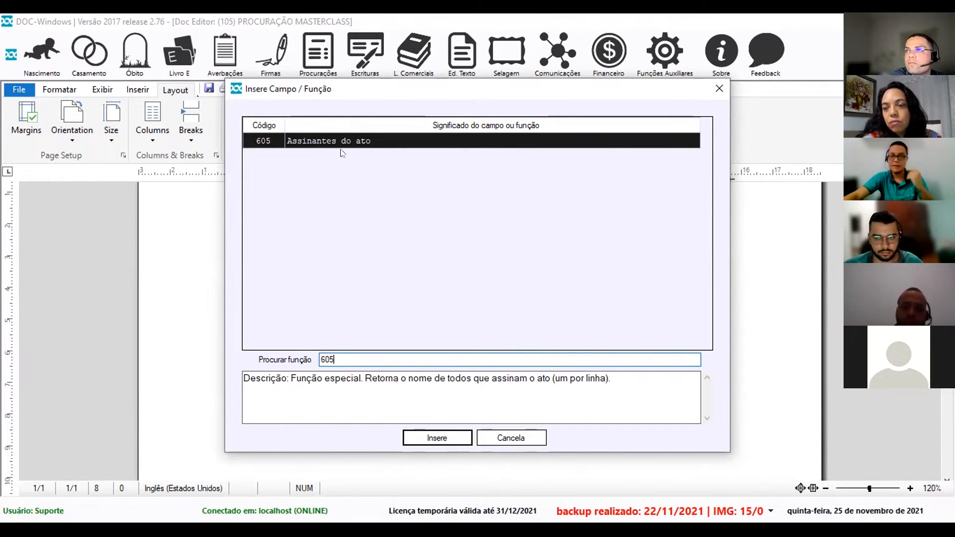
click(436, 438)
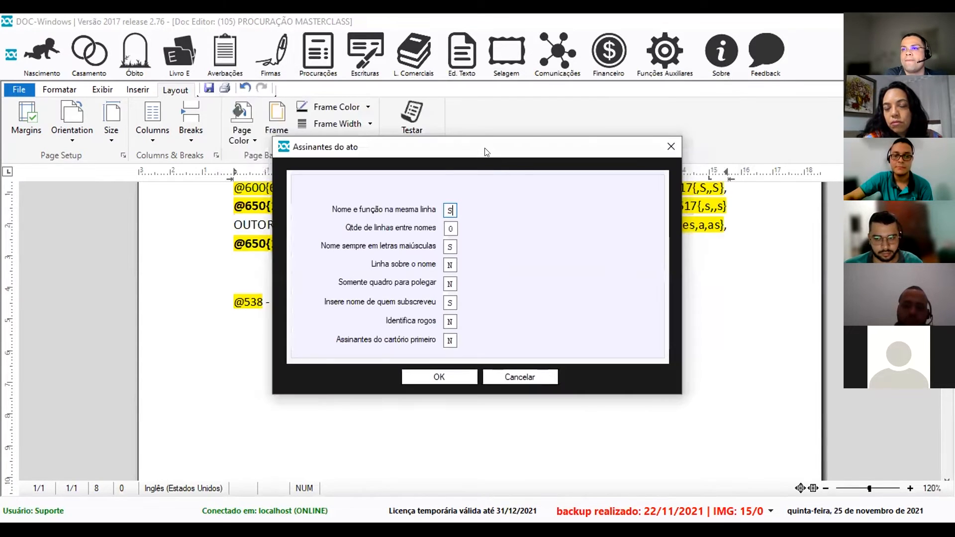
drag(532, 139, 581, 130)
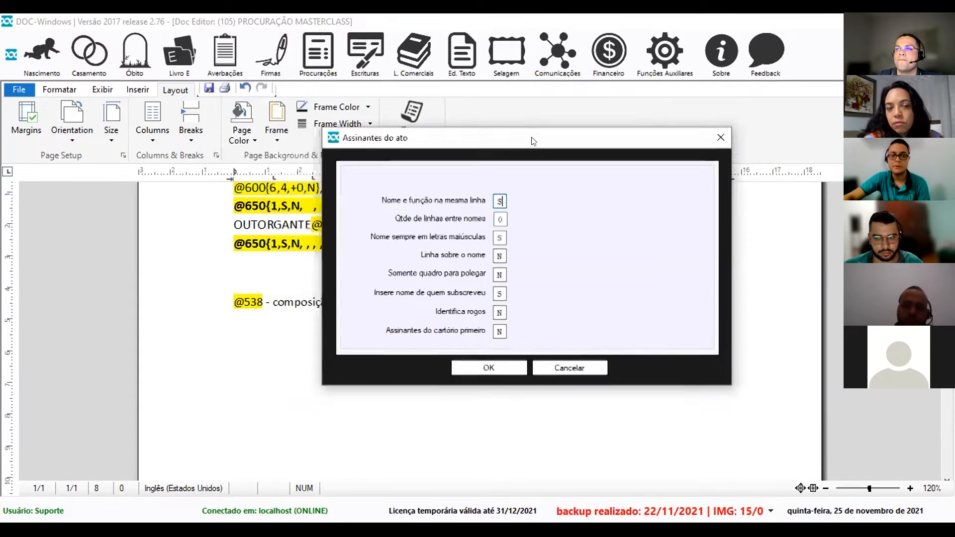
double_click(499, 201)
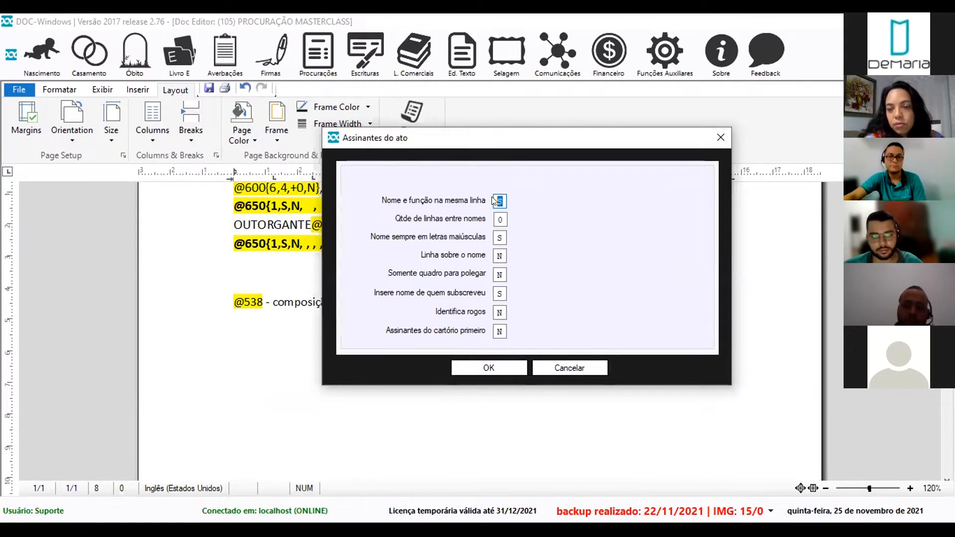
double_click(501, 221)
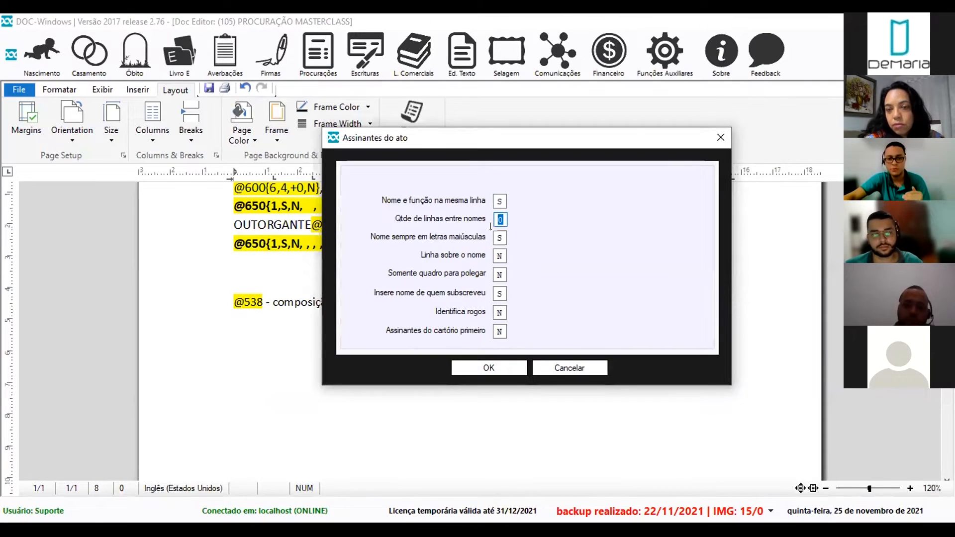
click(500, 255)
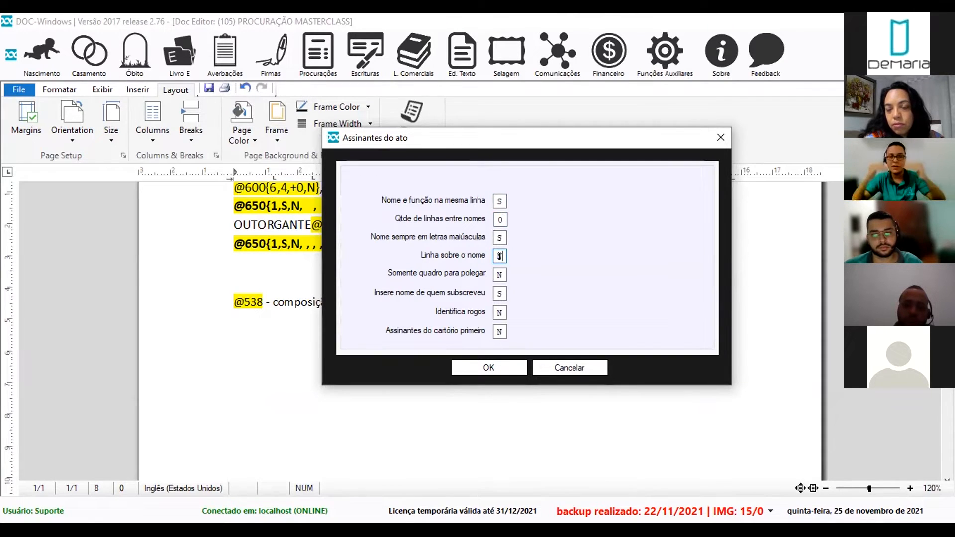
double_click(499, 274)
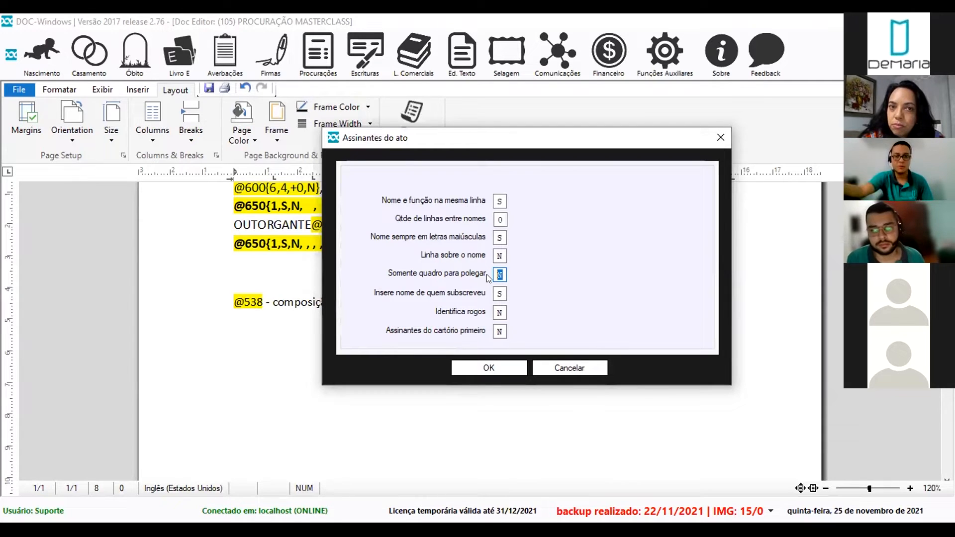
click(495, 362)
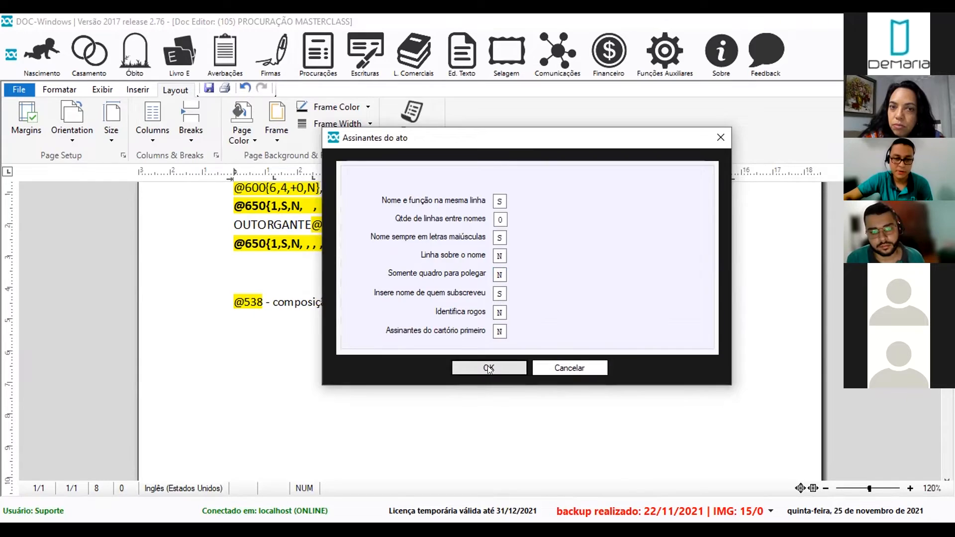
text(-)
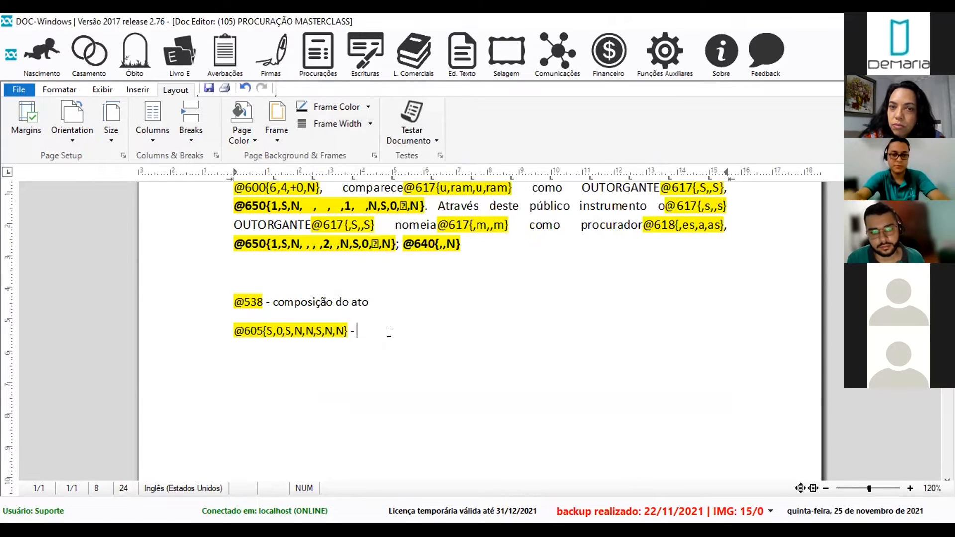
text( assinantes do ato)
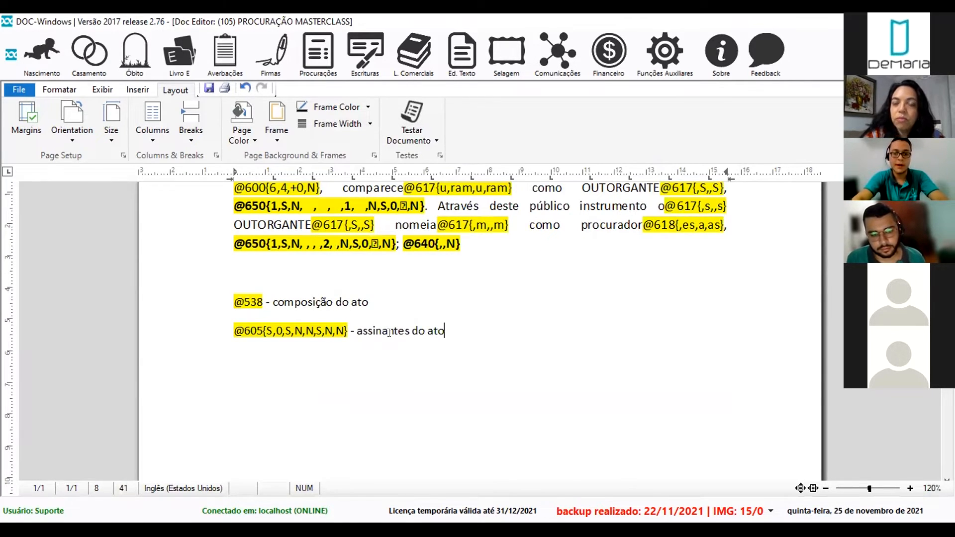
key(Return)
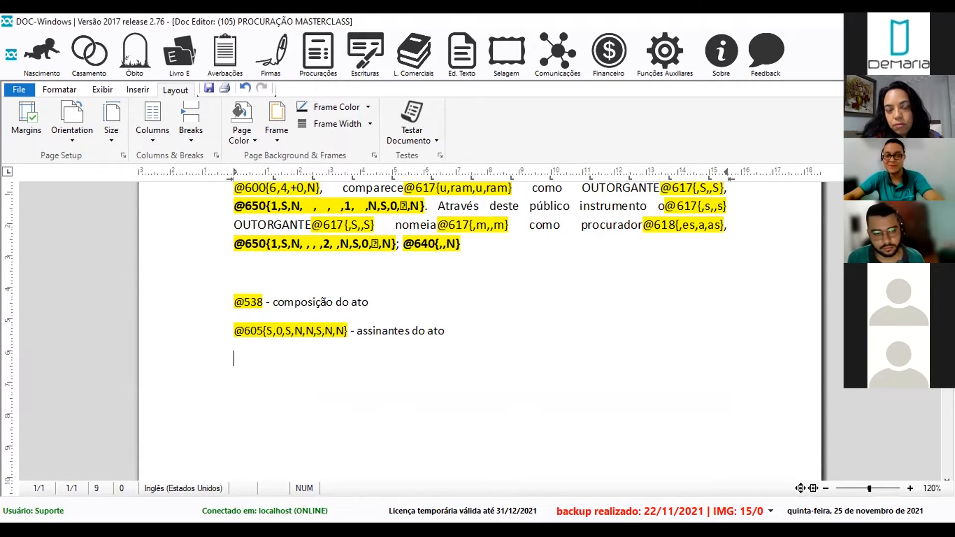
key(F2)
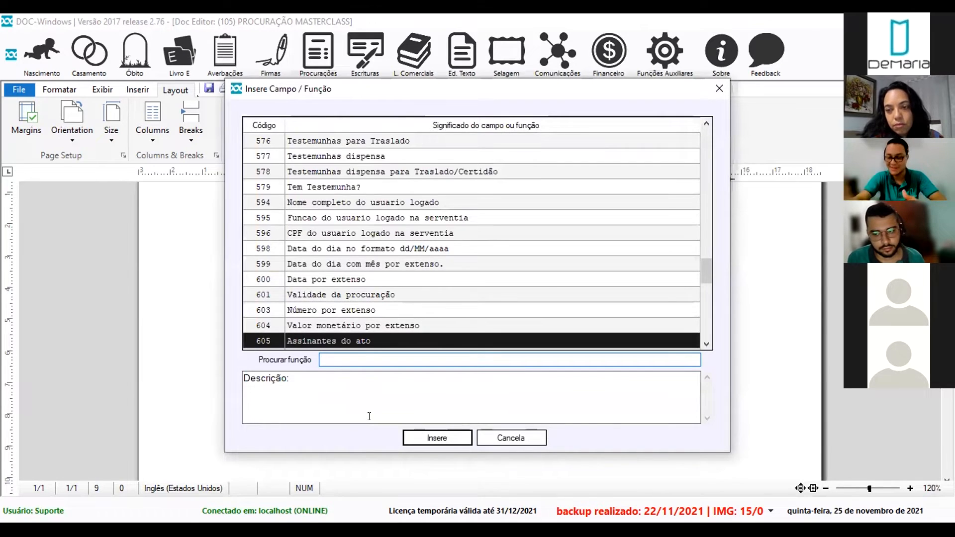
text(617)
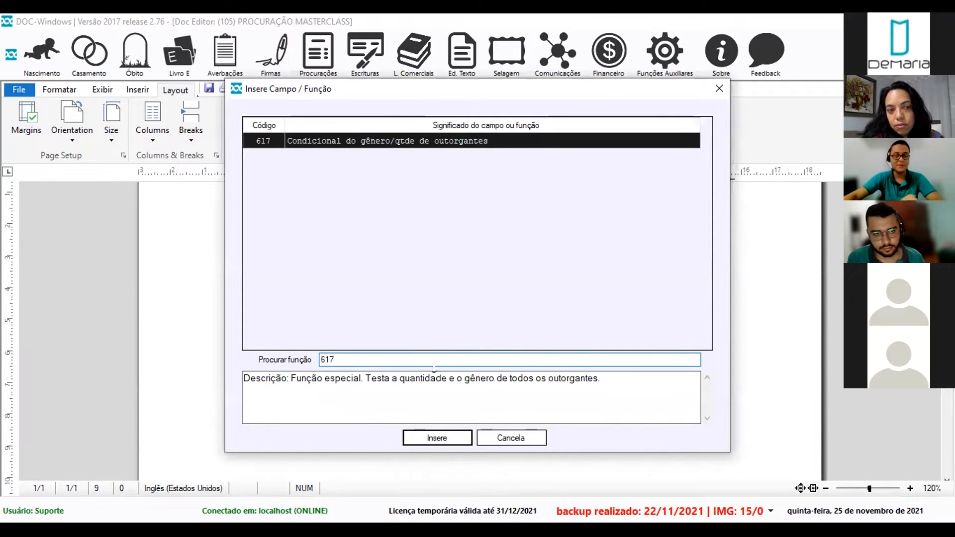
click(444, 441)
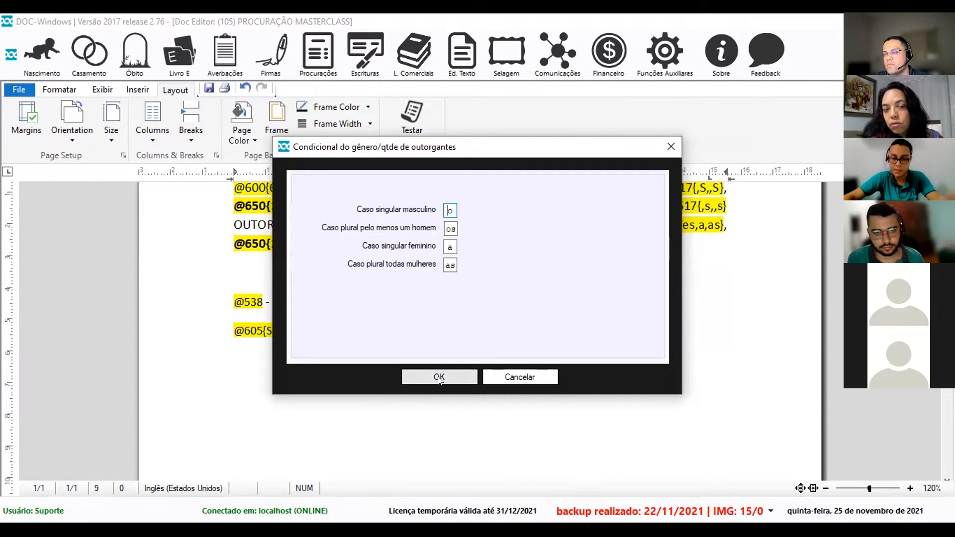
click(440, 377)
text(- testa quatnti)
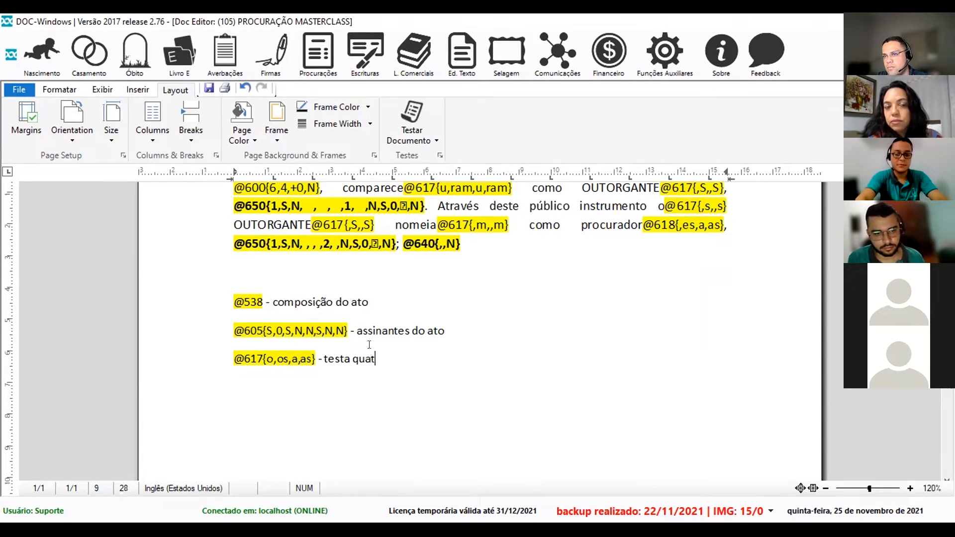
key(BackSpace)
key(BackSpace)
key(BackSpace)
key(BackSpace)
key(BackSpace)
text(antidade e g)
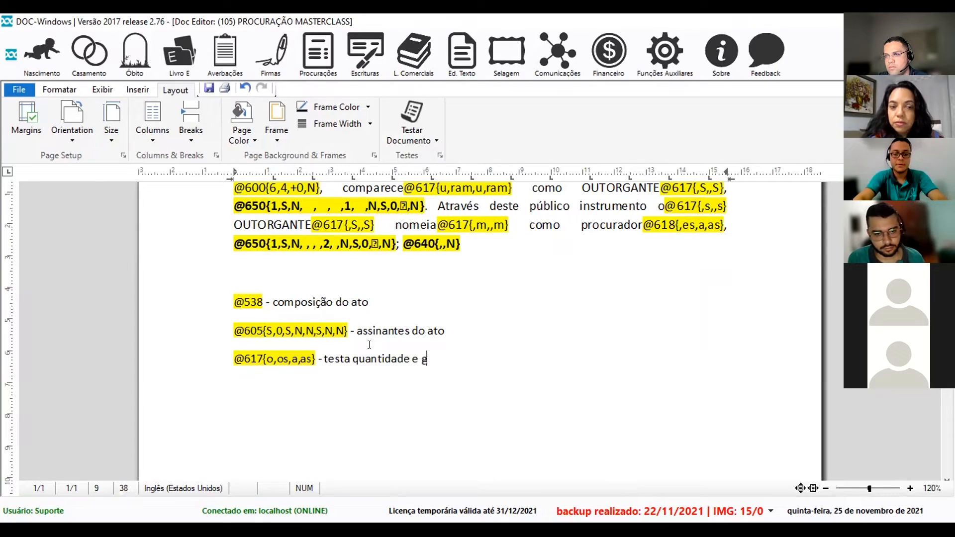
text(ênero do)
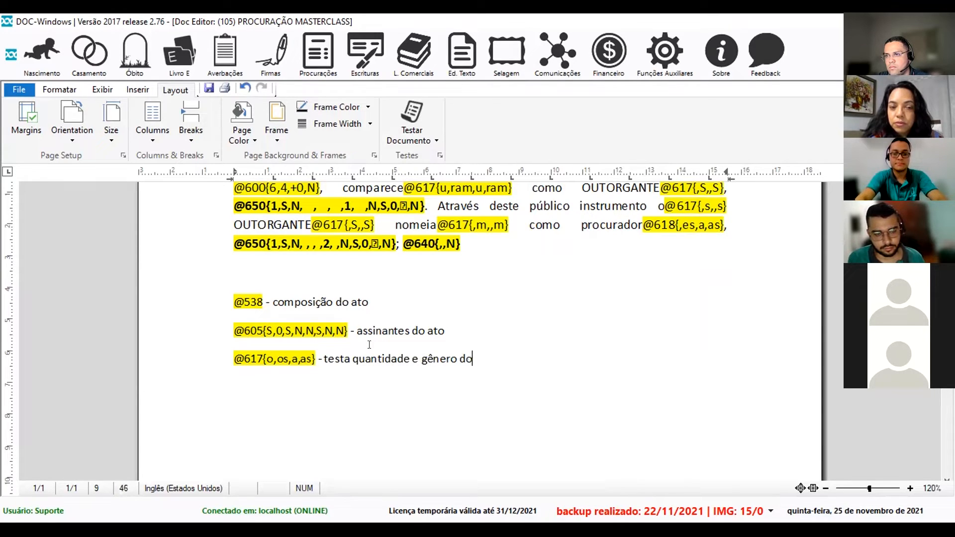
text(s outorgantes)
key(Return)
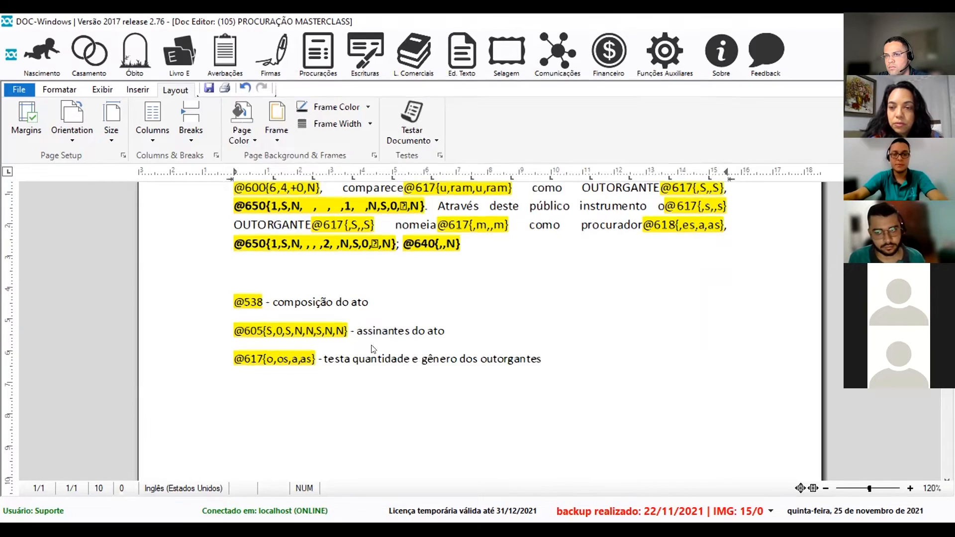
key(F2)
text(618)
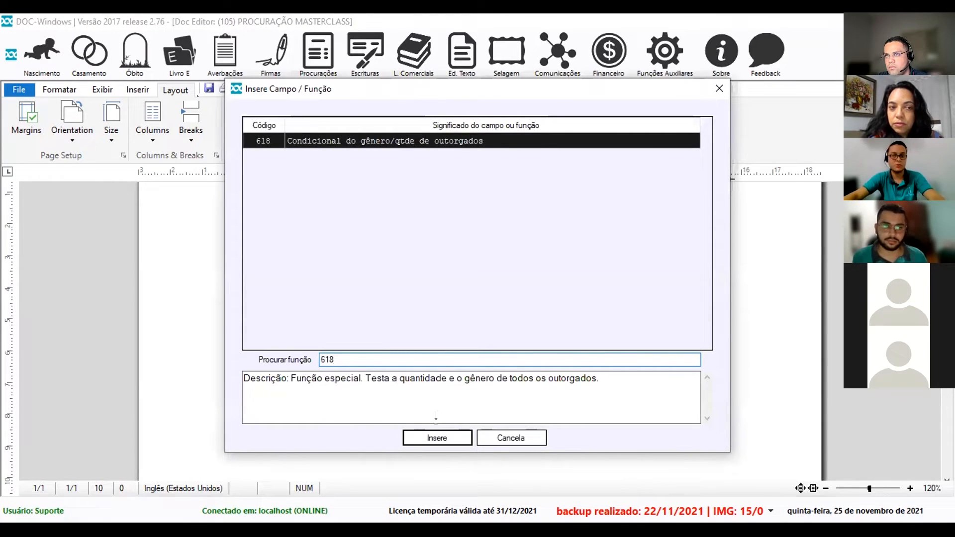
click(440, 434)
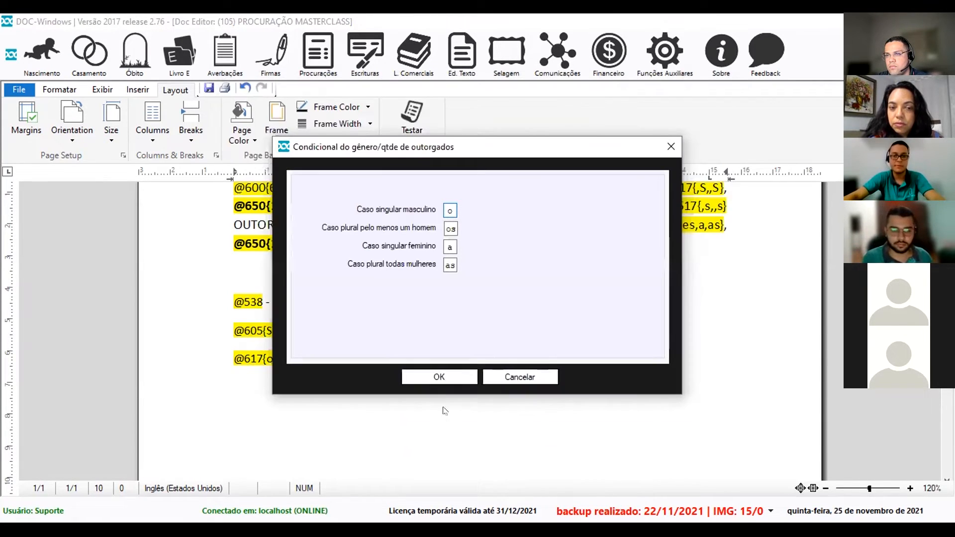
click(439, 379)
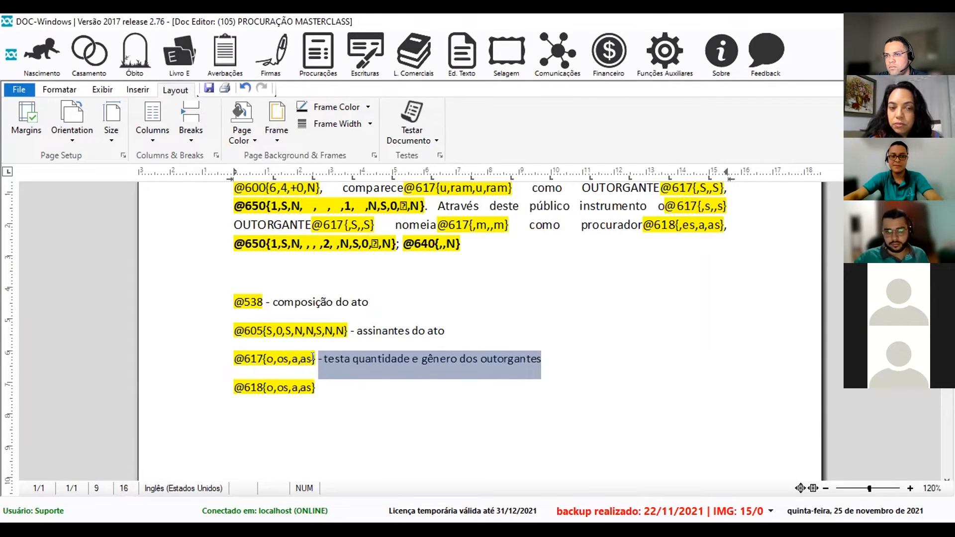
click(331, 382)
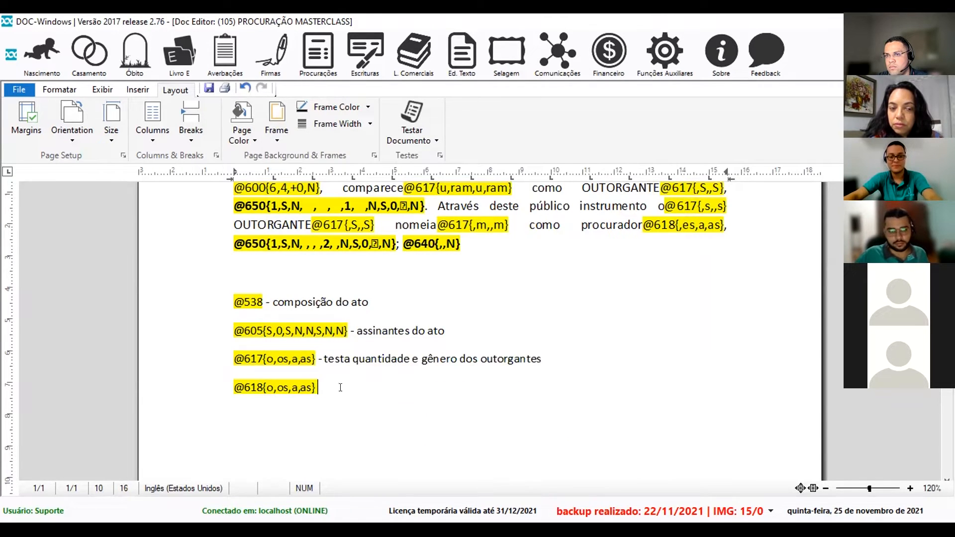
text(- testa quantidade e gênero dos outorgantes)
double_click(512, 386)
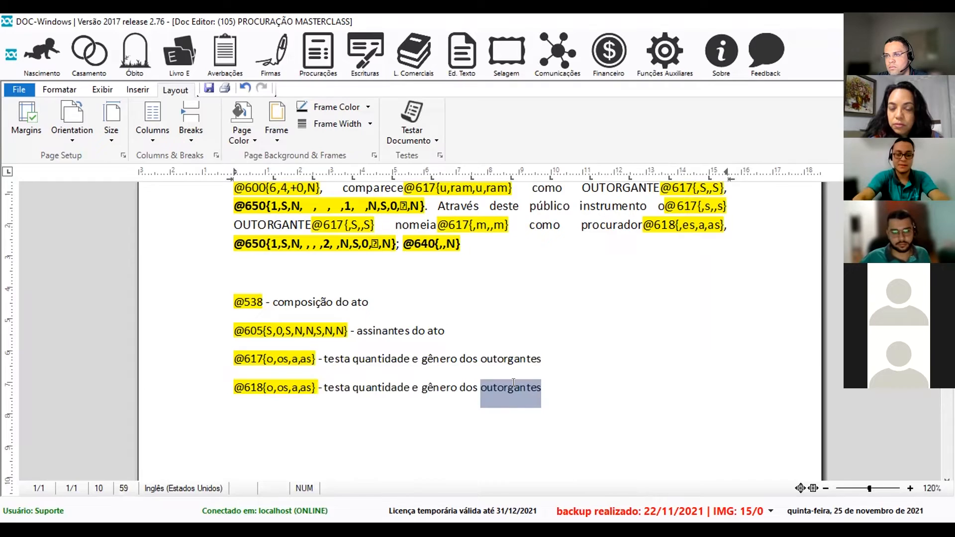
text(outorgados)
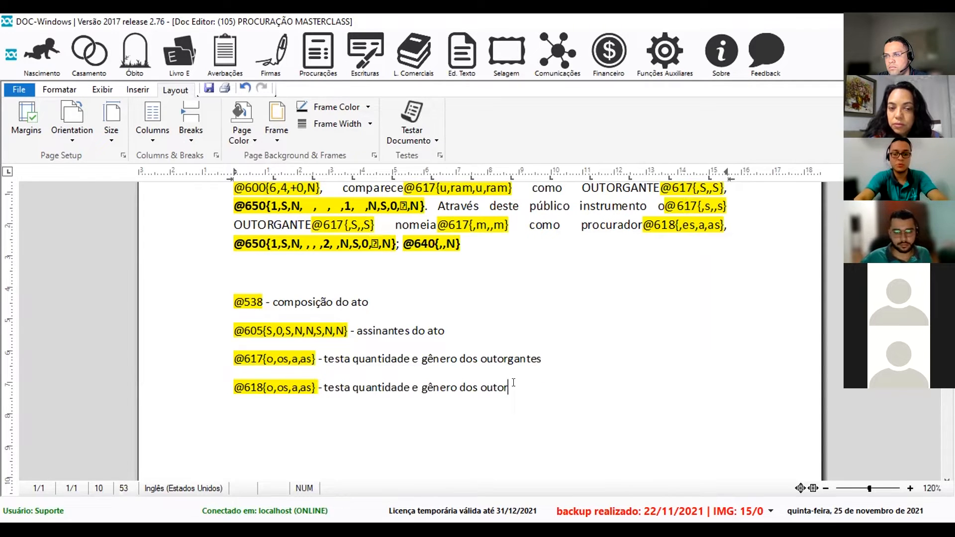
key(Return)
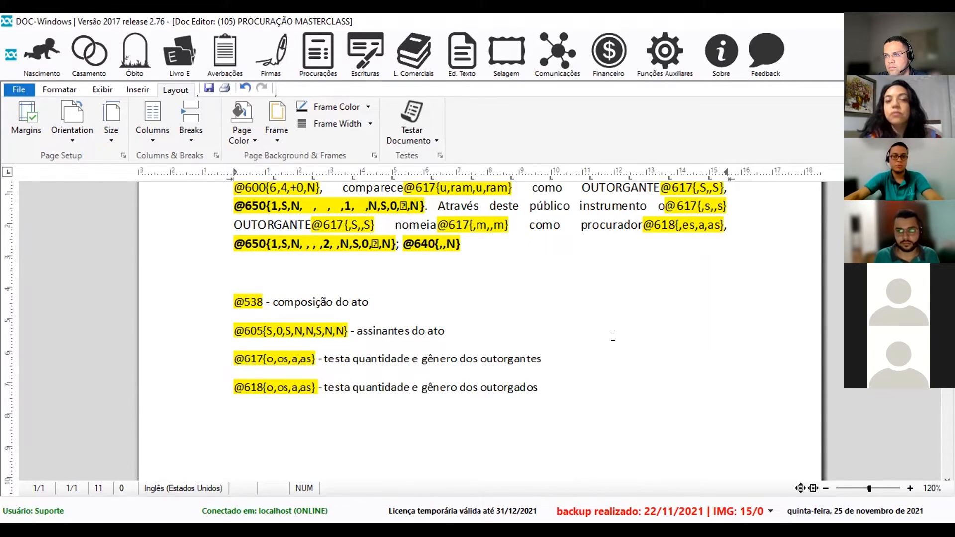
scroll(613, 337, down, 3)
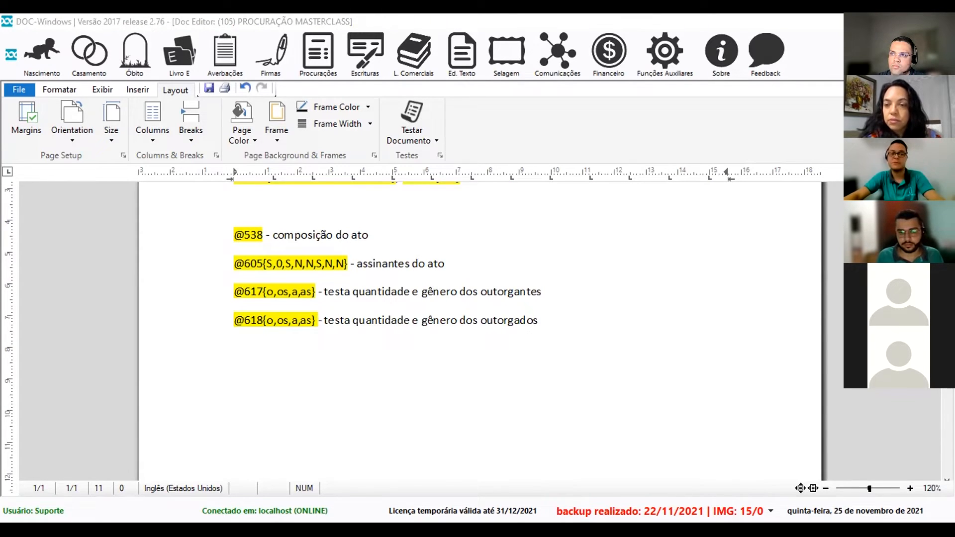
click(300, 416)
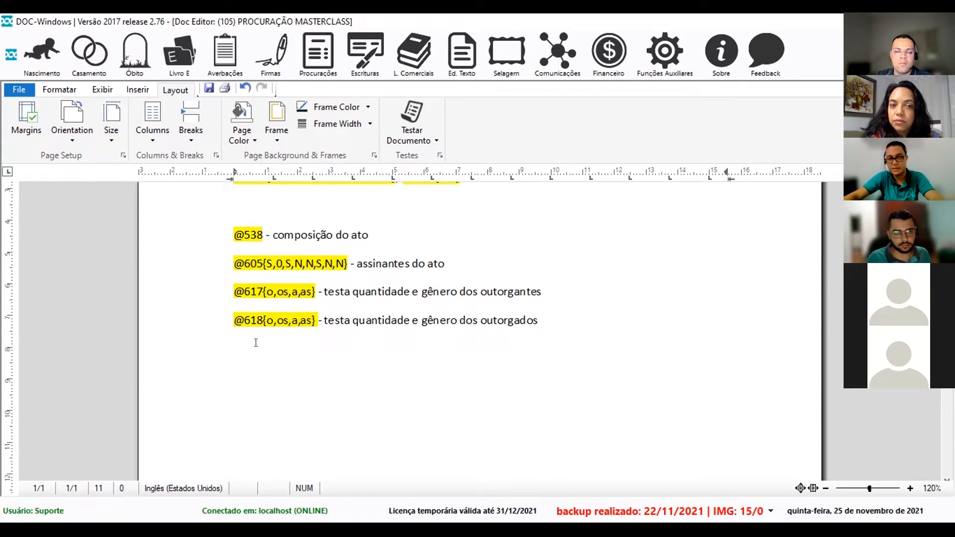
Look over function 634's book-and-pages settings, cancel without inserting it, and open the Procurações menu.
key(F2)
text(634)
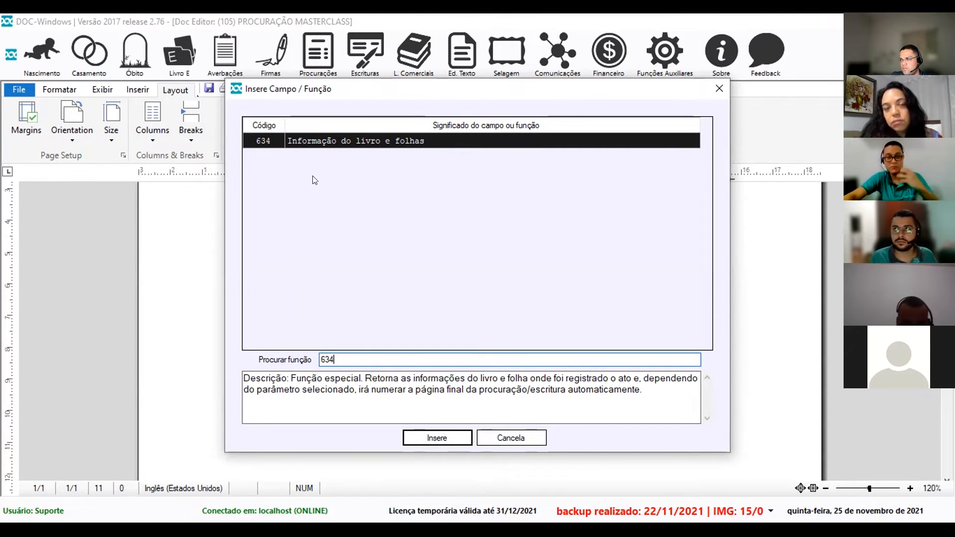
click(439, 436)
drag(509, 210, 476, 209)
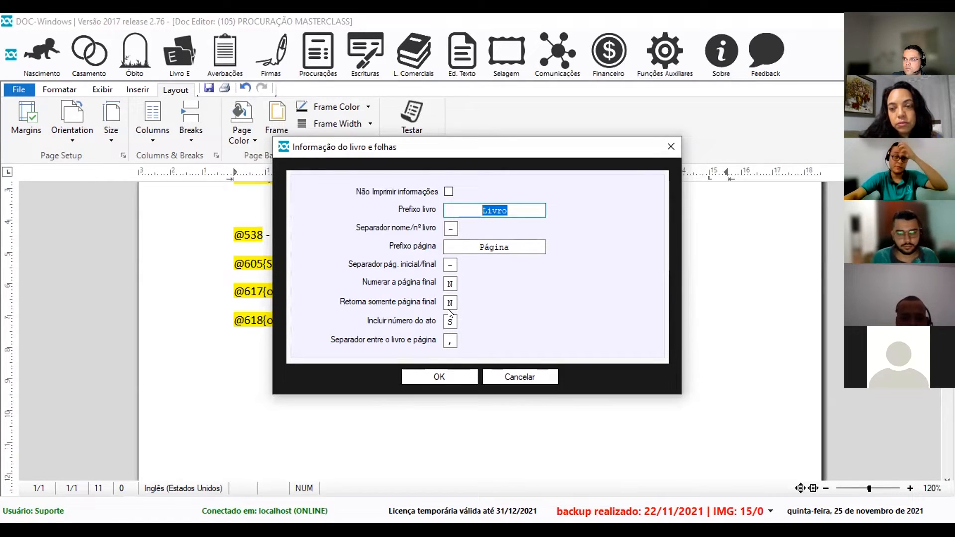
click(449, 284)
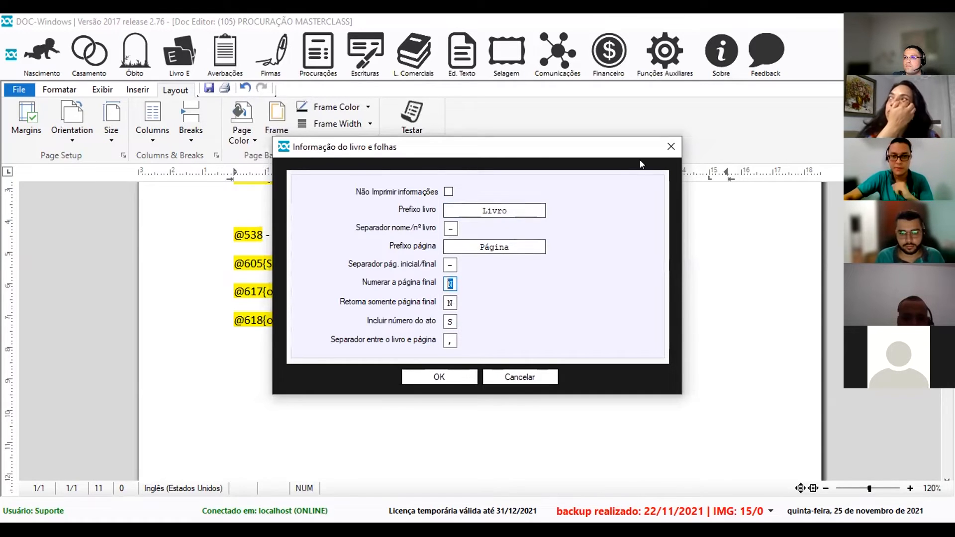
click(537, 378)
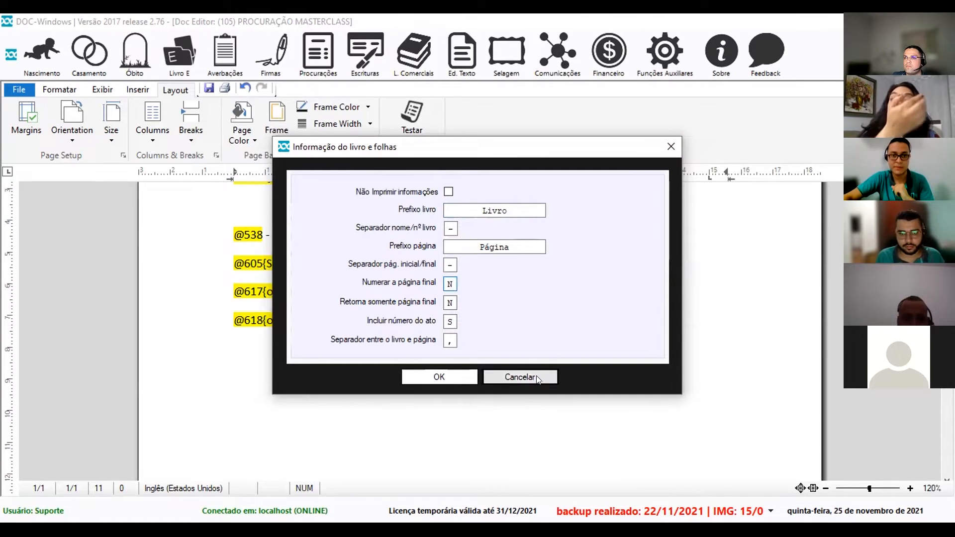
click(318, 52)
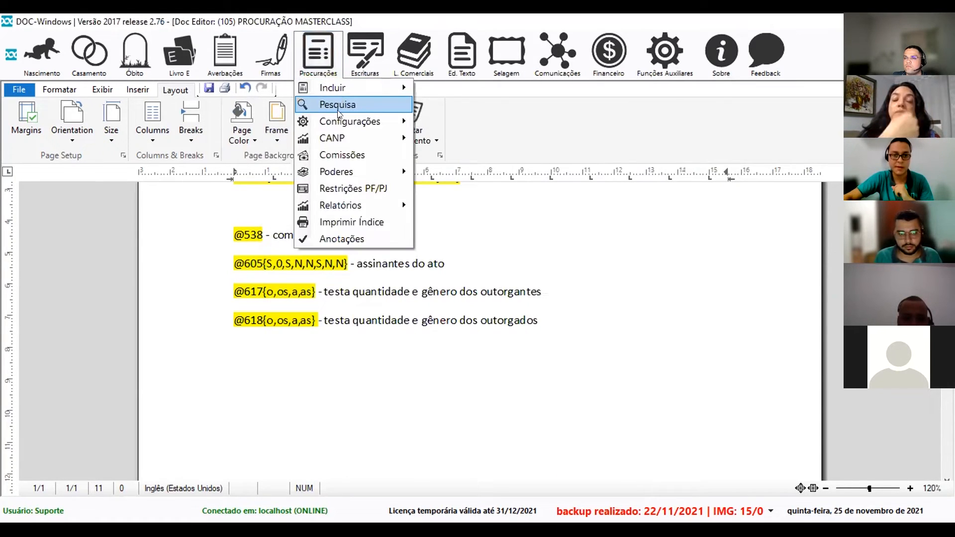
Search procurações filtered to status Concluído.
click(338, 105)
click(325, 114)
click(241, 142)
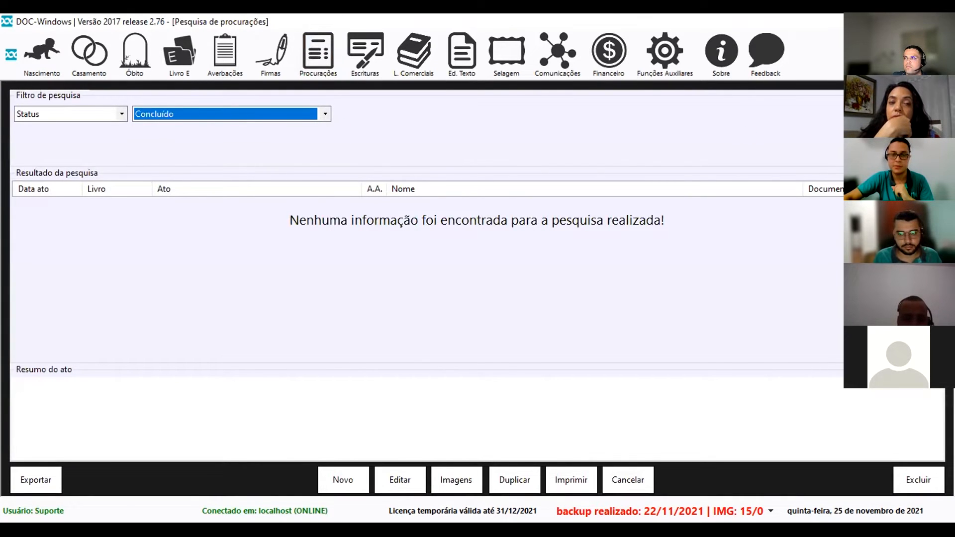
Duplicate the completed act keeping its outorgado, and view the copy's Lavratura details.
click(519, 478)
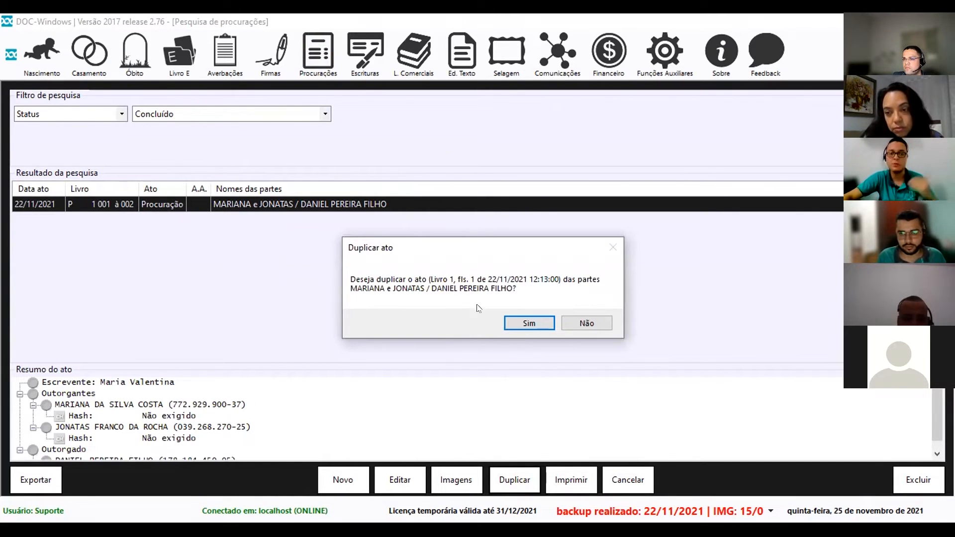
click(525, 325)
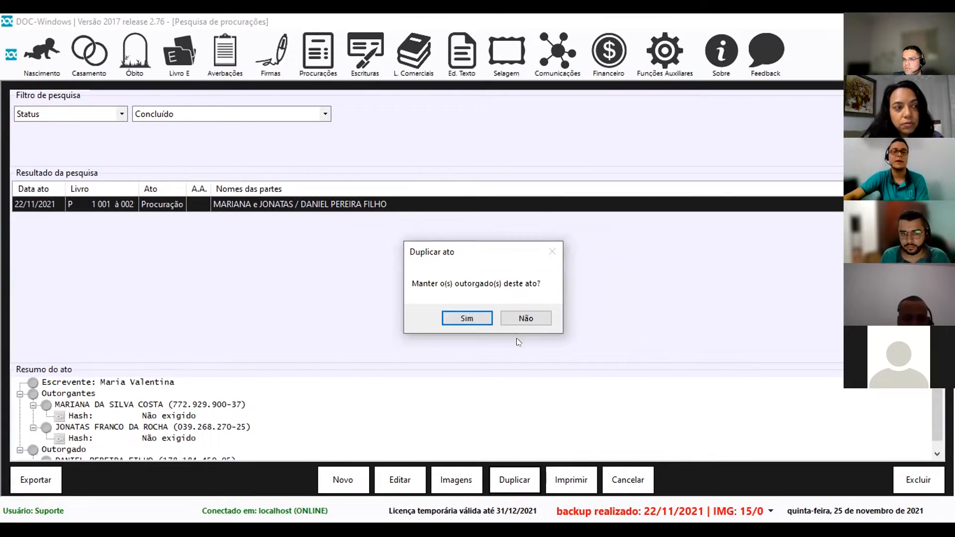
click(470, 318)
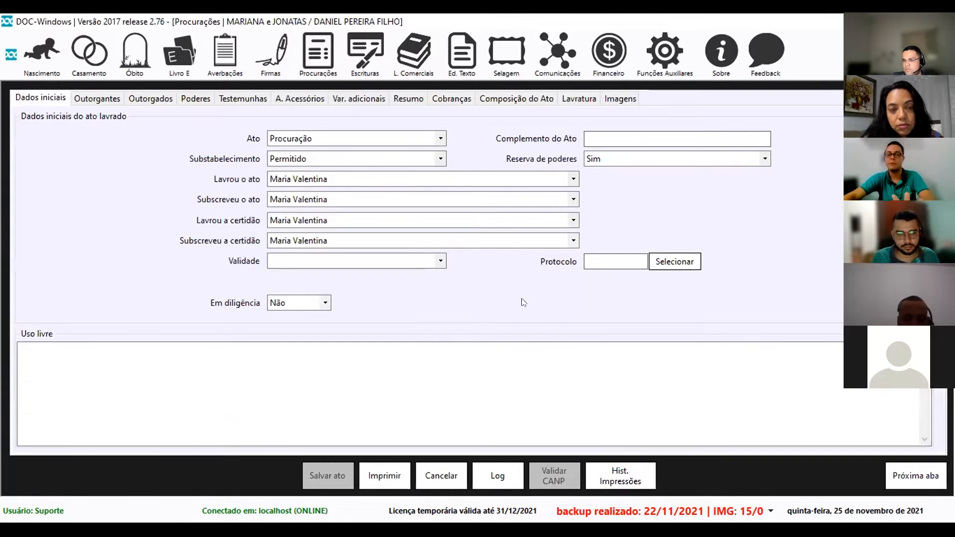
click(577, 97)
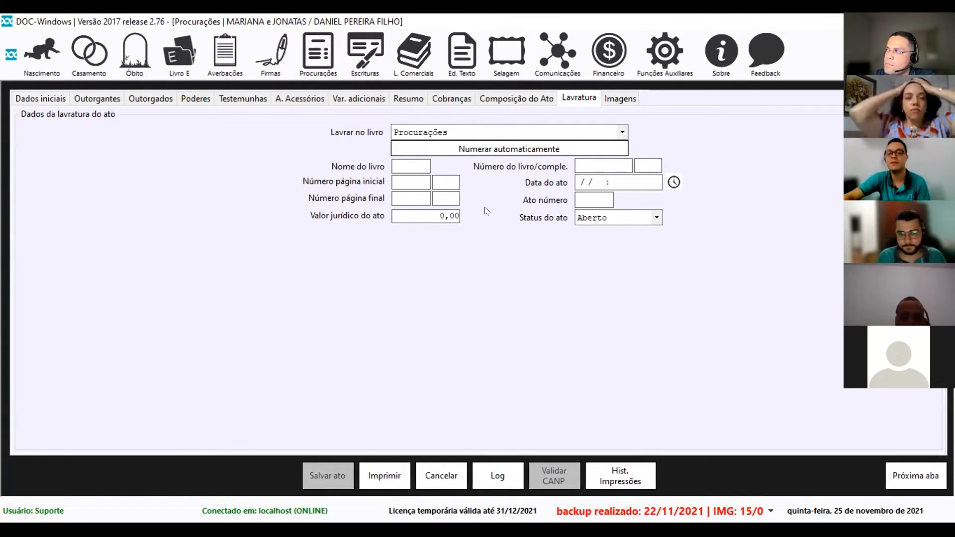
Auto-number the duplicate as book P, page 4, act 4, and decline marking it concluído.
click(487, 149)
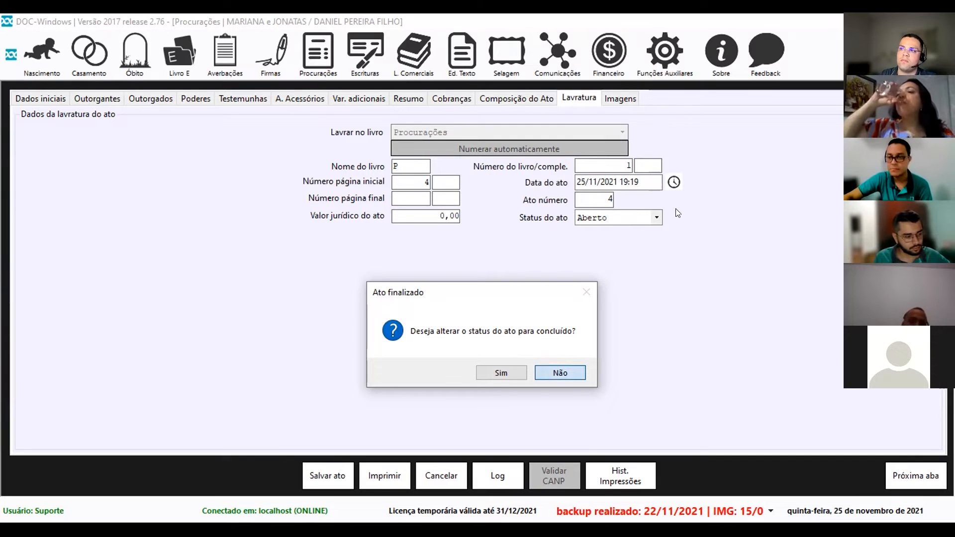
key(Return)
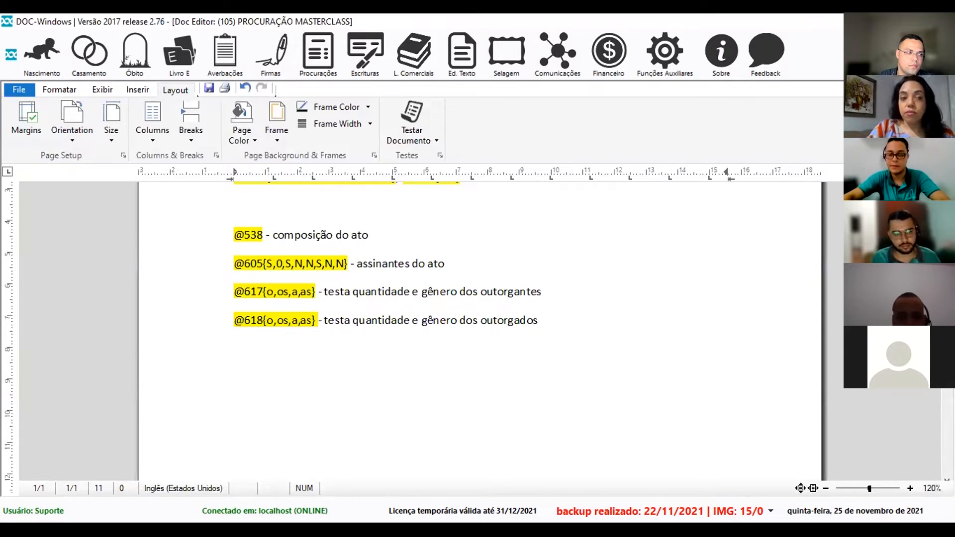
key(F2)
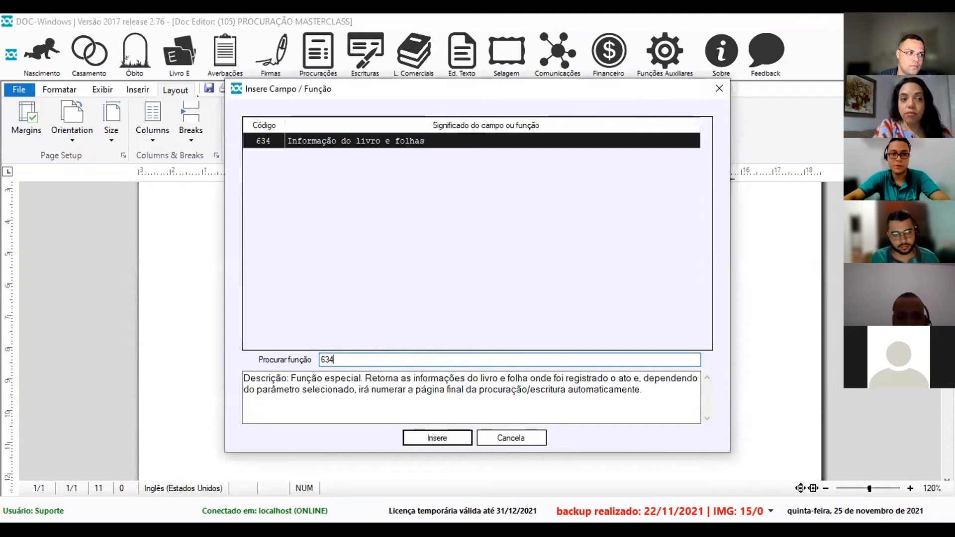
click(437, 436)
double_click(441, 282)
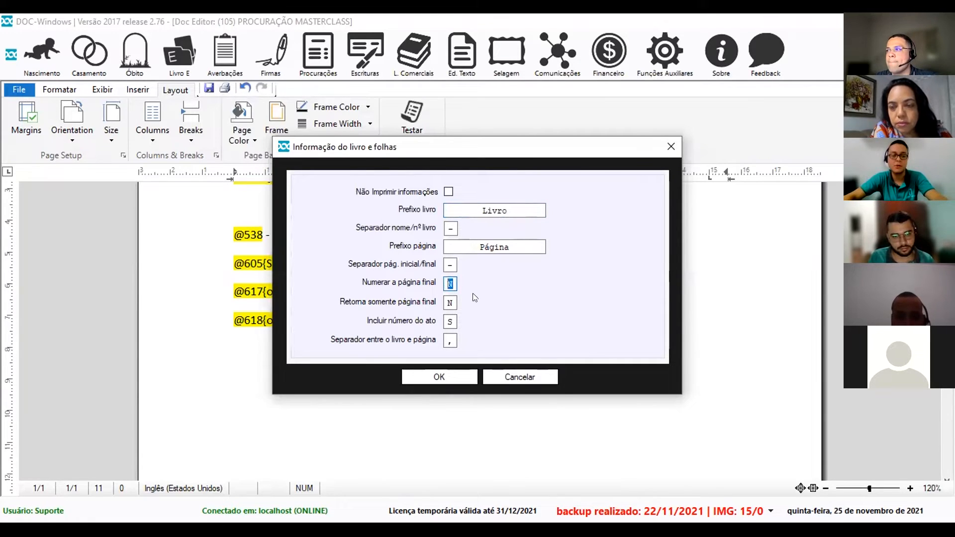
text(S)
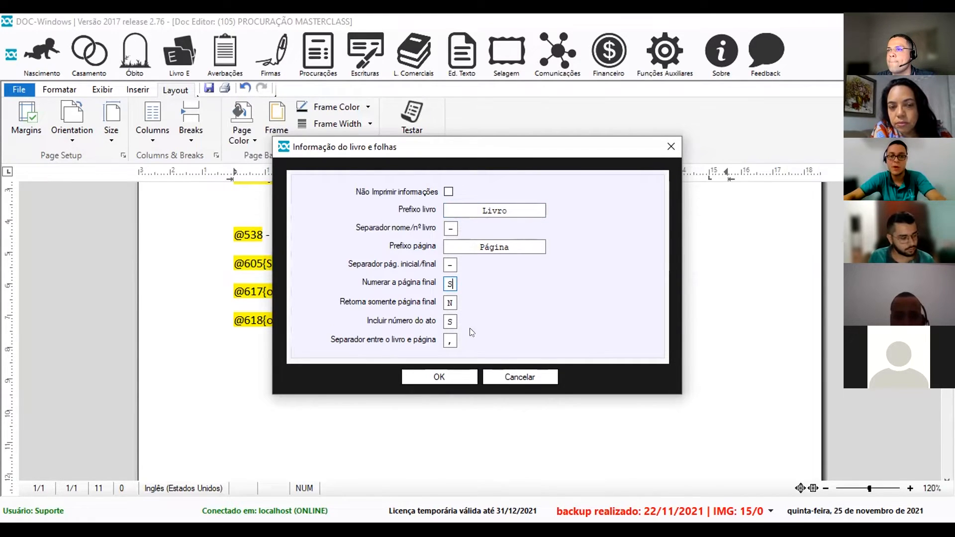
click(438, 377)
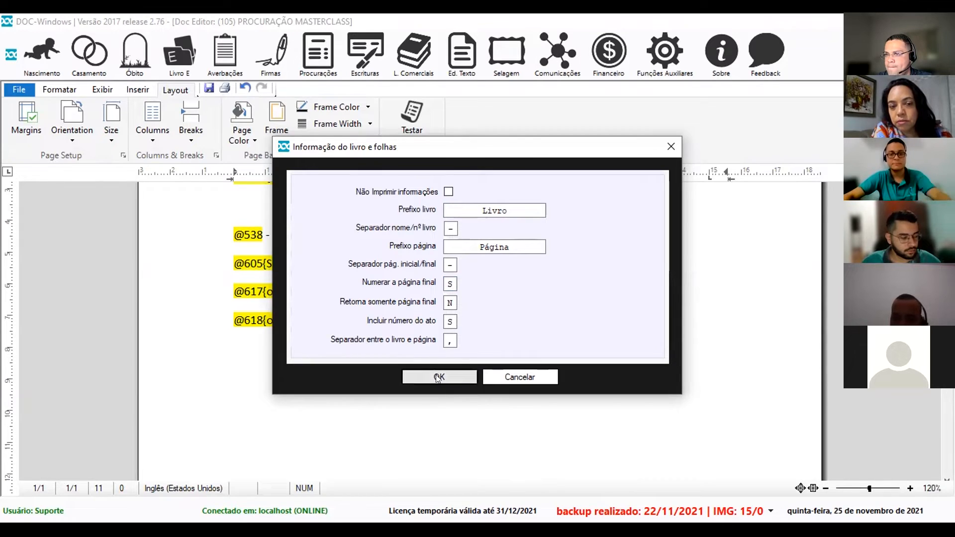
text(- informaçõe)
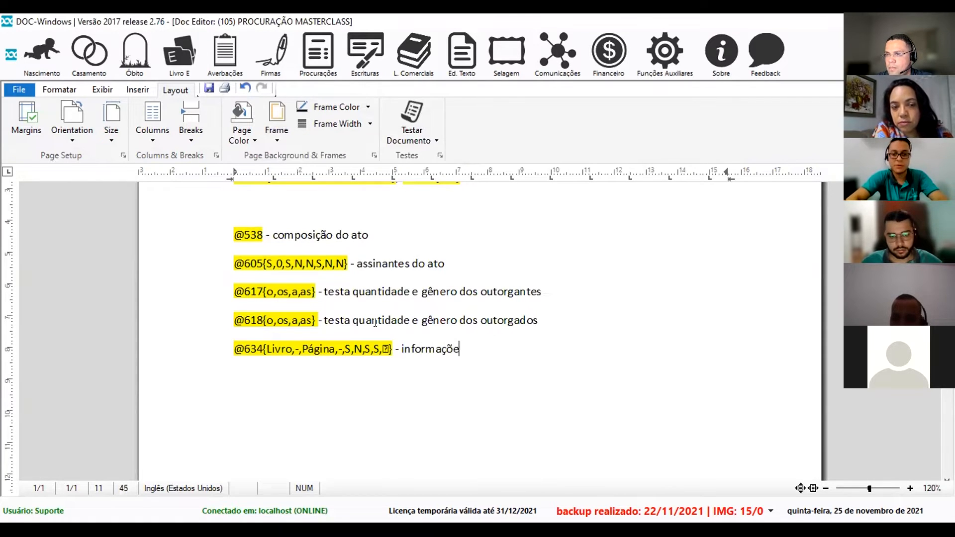
text(s do livro e páfinas)
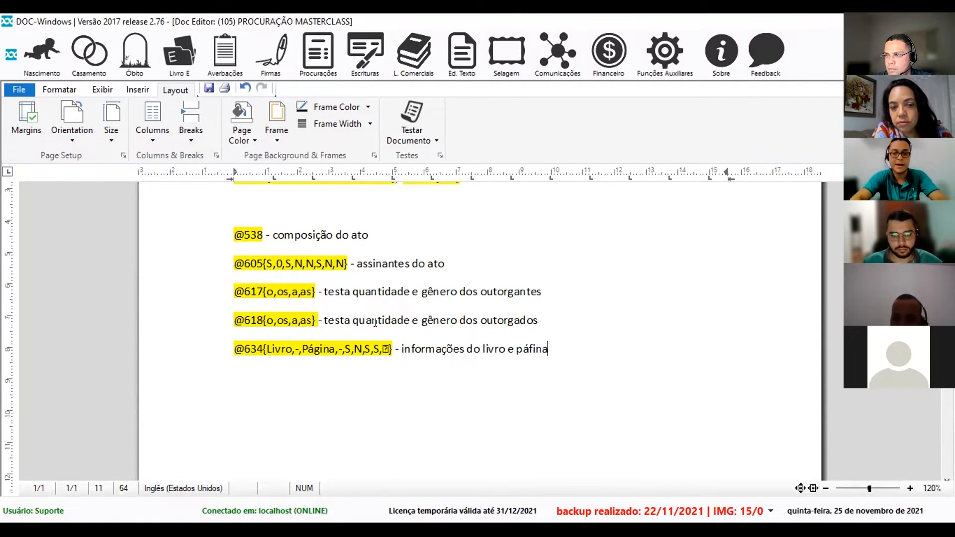
key(BackSpace)
key(BackSpace)
key(BackSpace)
key(BackSpace)
key(BackSpace)
text(ginas)
key(Return)
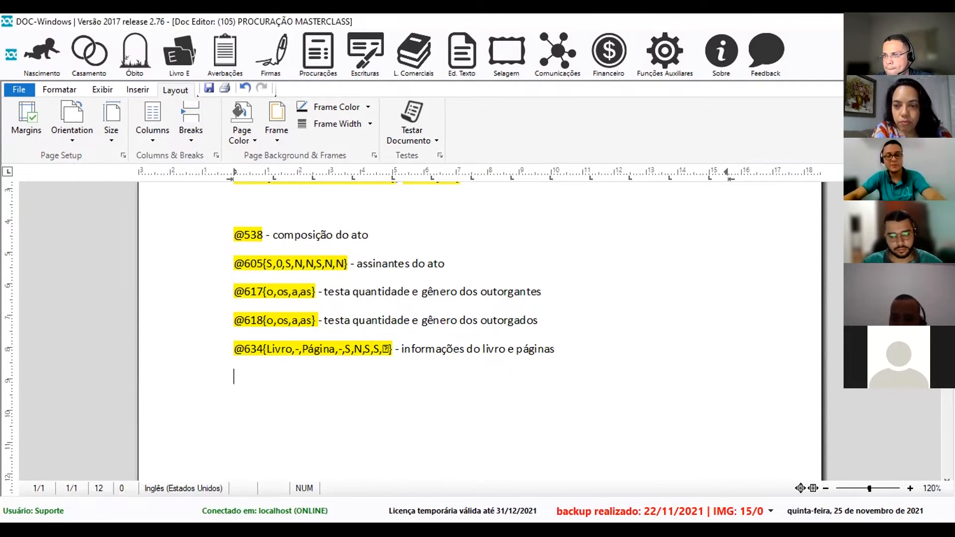
text(640)
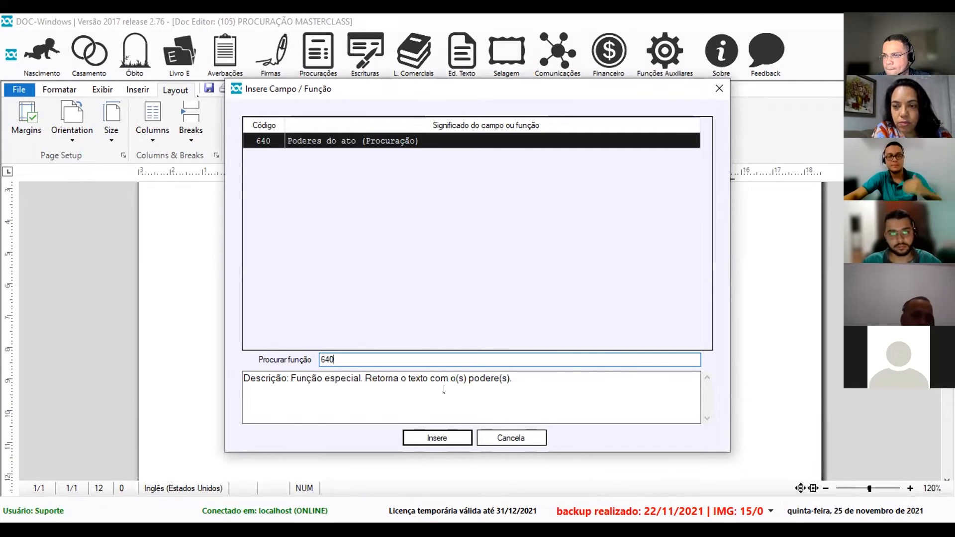
click(437, 437)
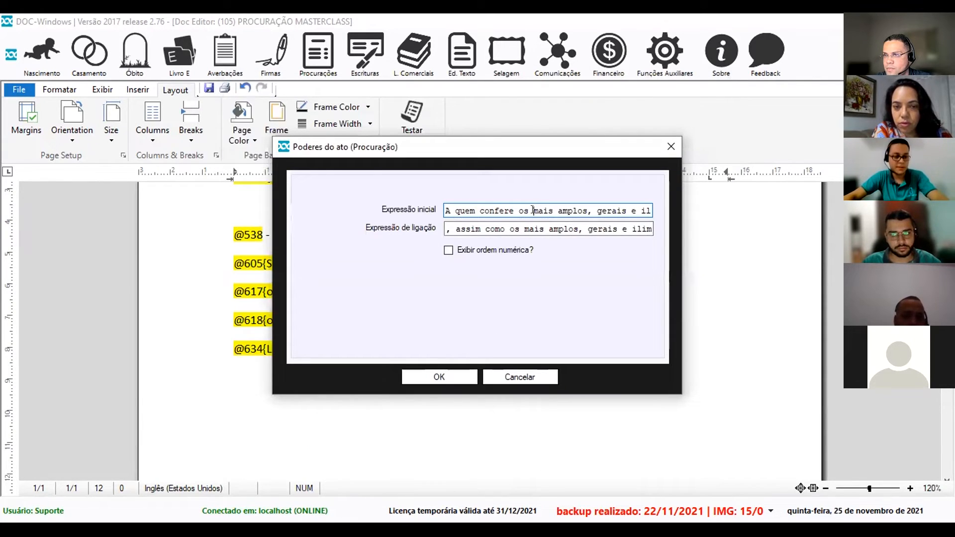
key(ctrl+a)
key(BackSpace)
click(536, 224)
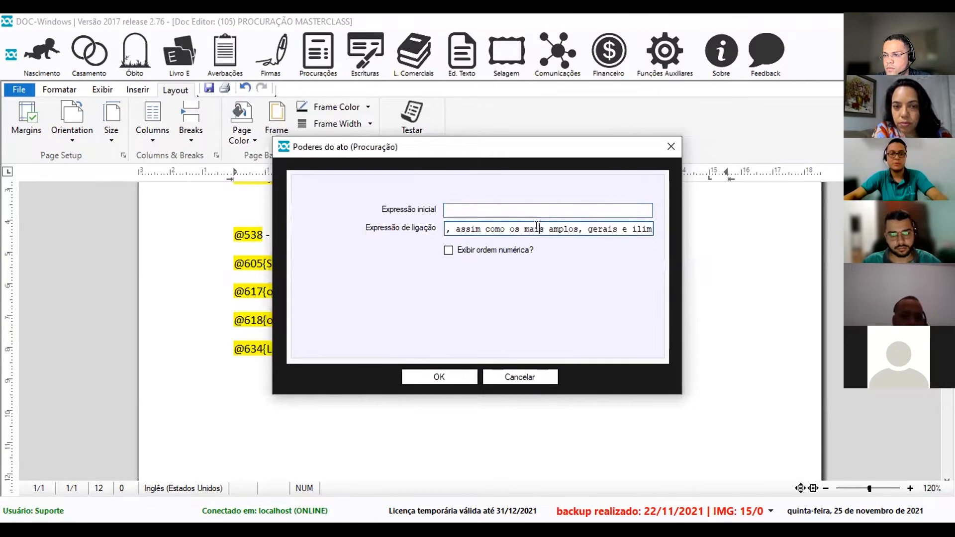
key(ctrl+a)
key(BackSpace)
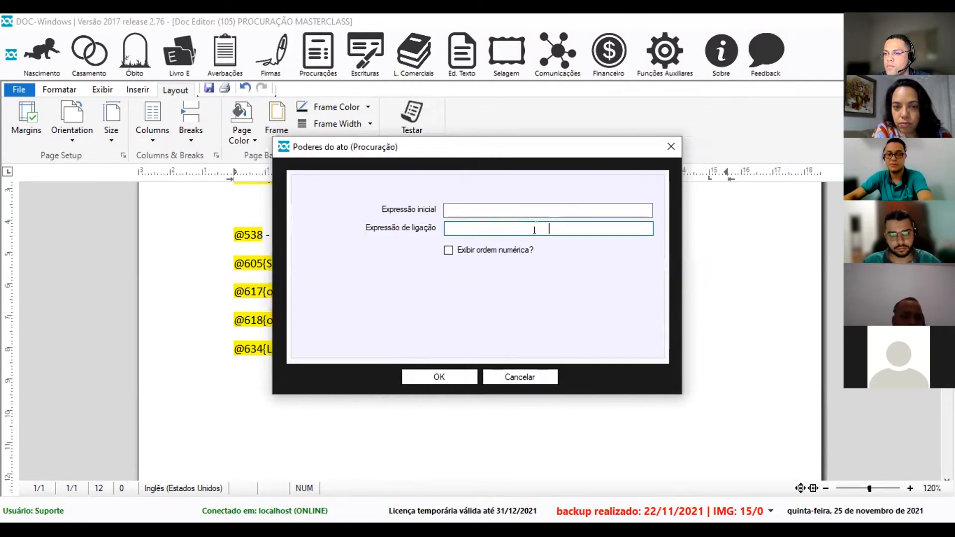
click(431, 379)
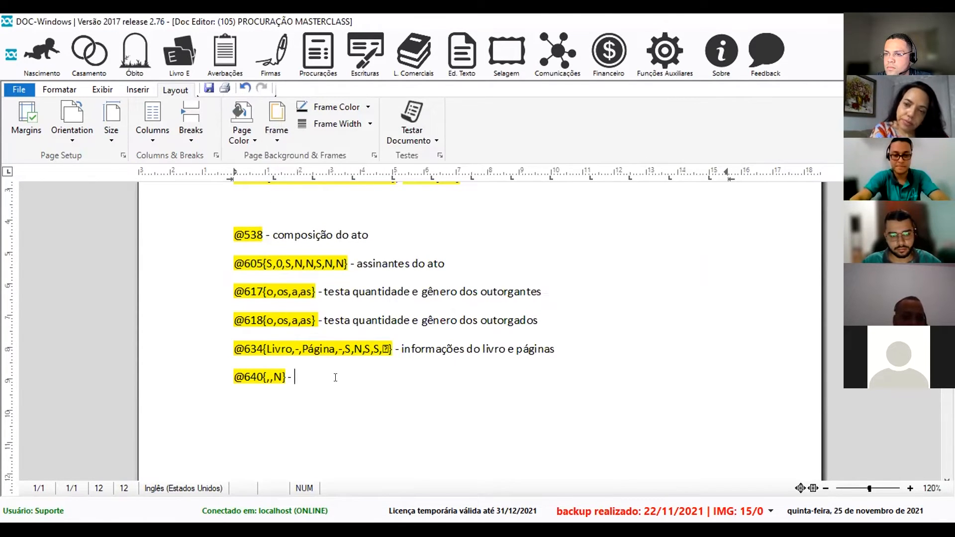
text(exto dos poderes)
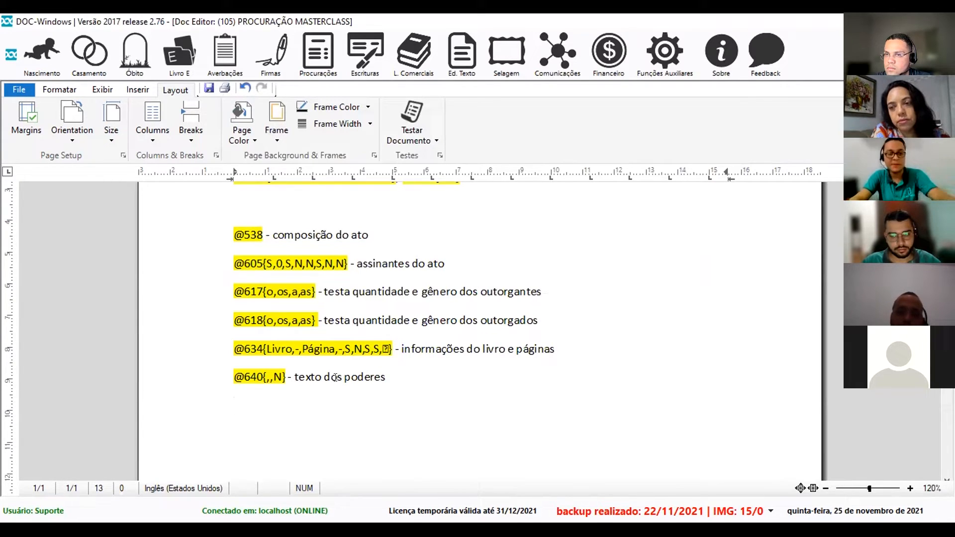
key(F2)
text(650)
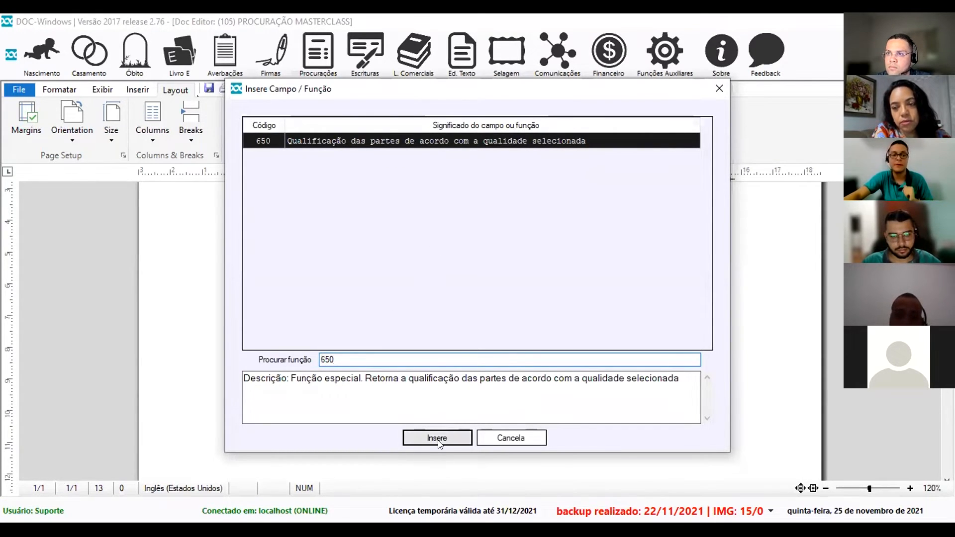
key(Return)
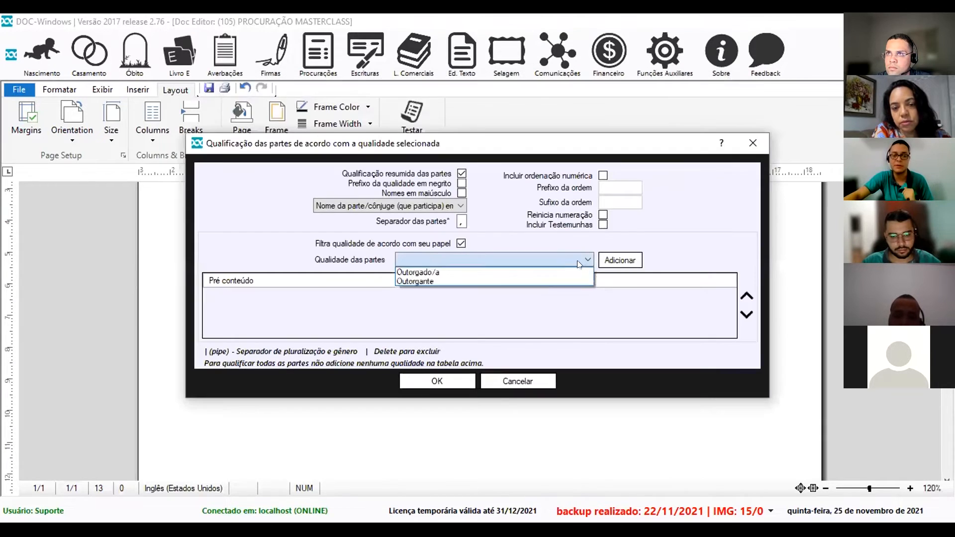
click(476, 274)
click(619, 260)
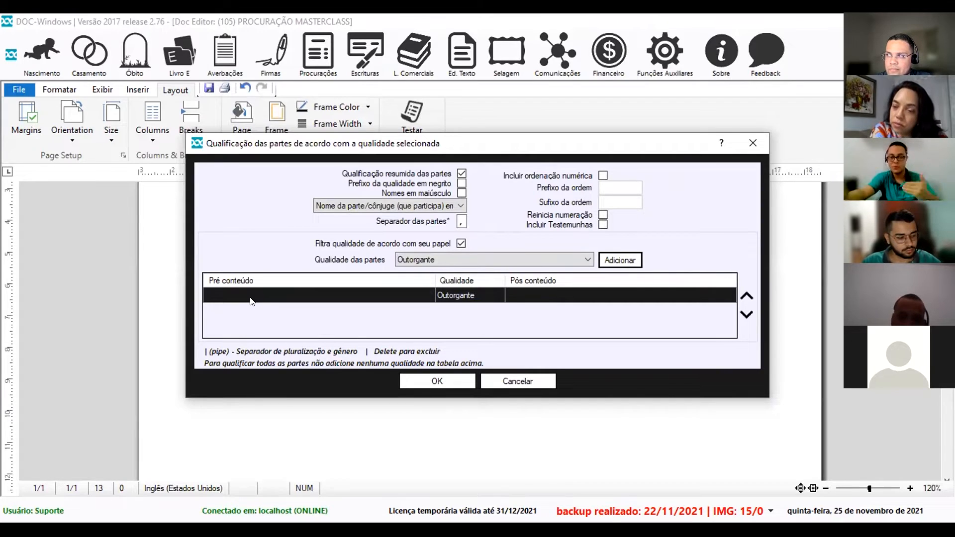
click(227, 294)
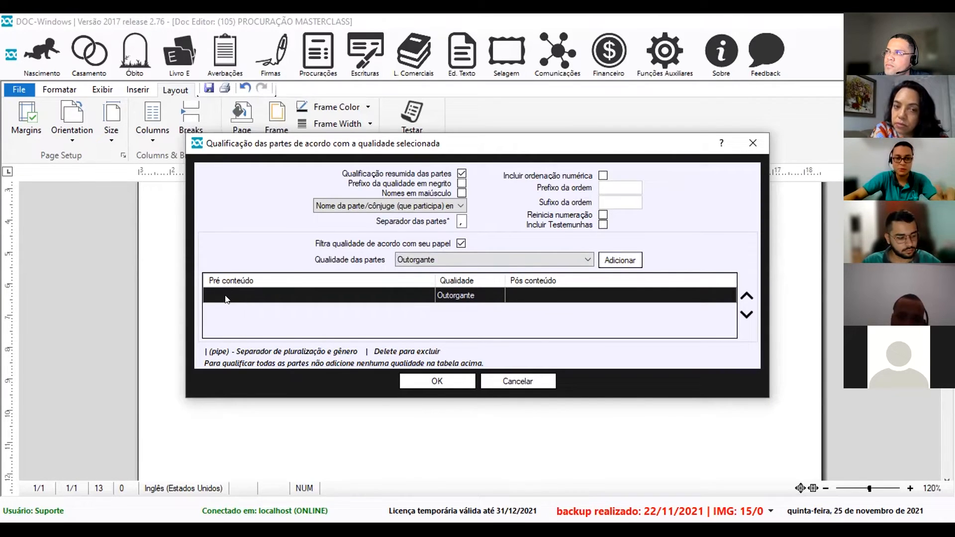
text(pré)
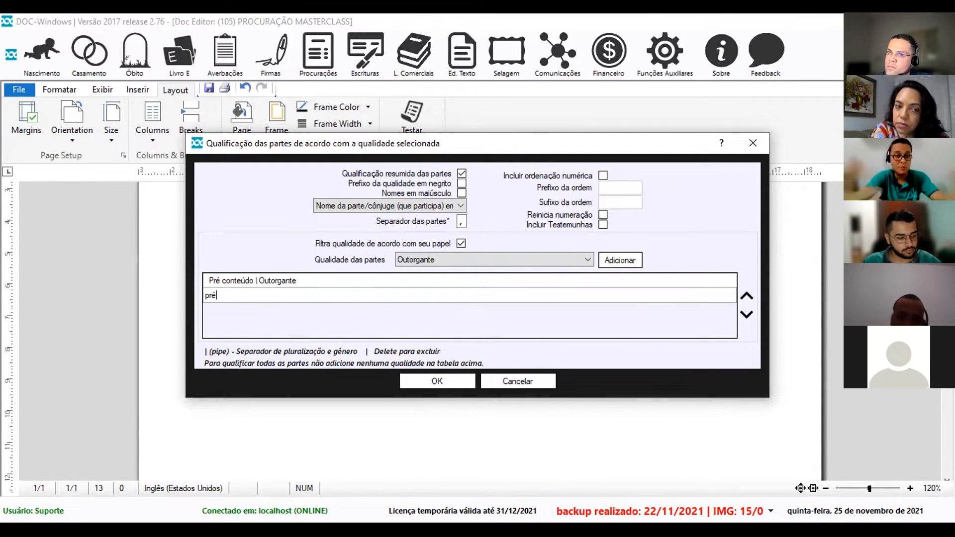
click(268, 309)
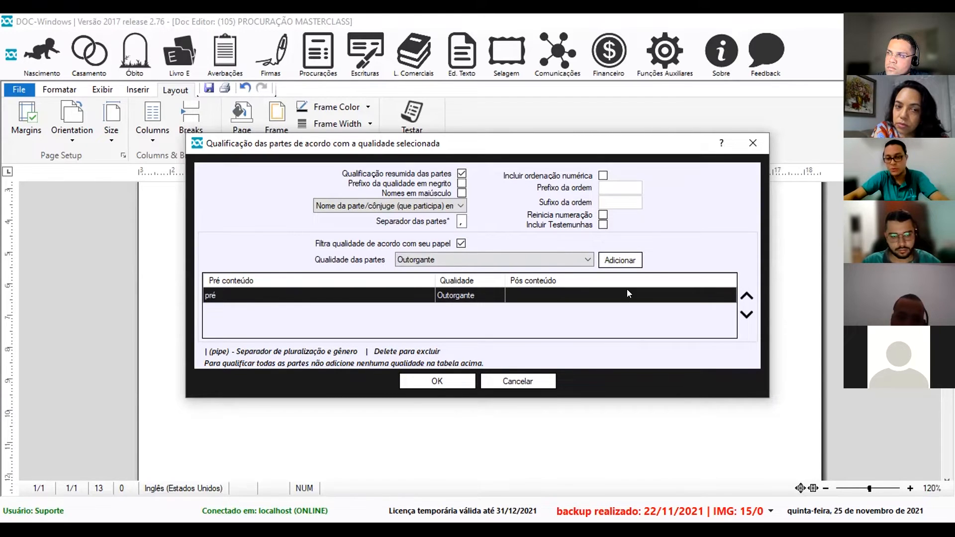
click(555, 299)
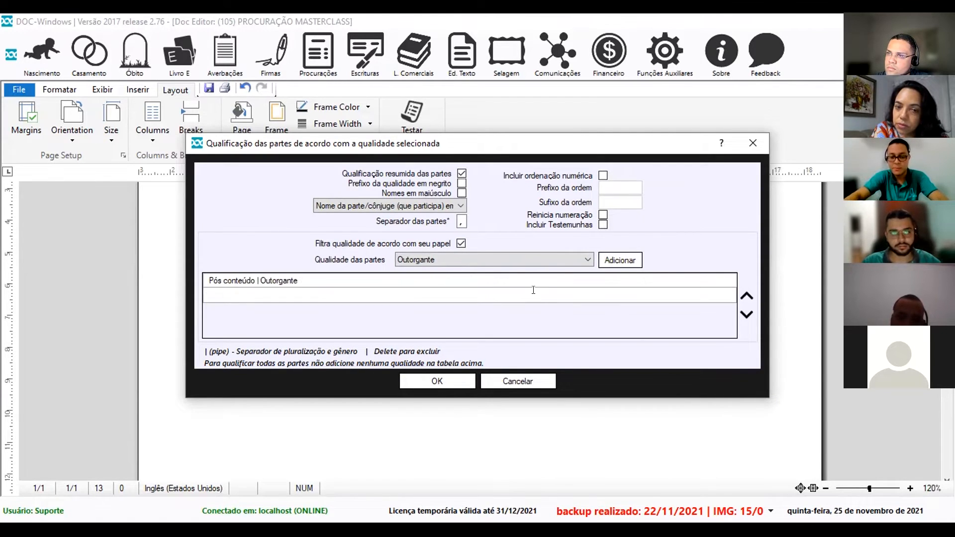
text(pós)
key(Return)
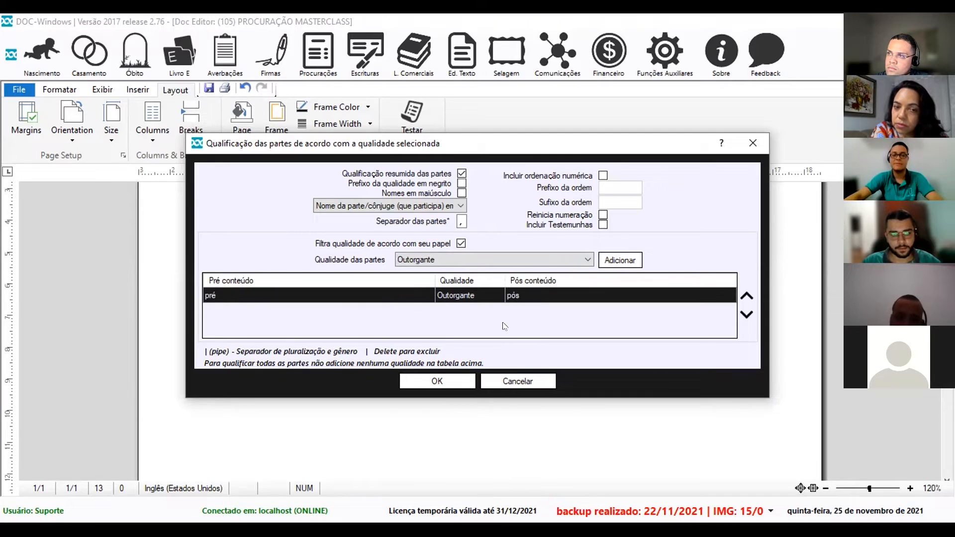
click(432, 384)
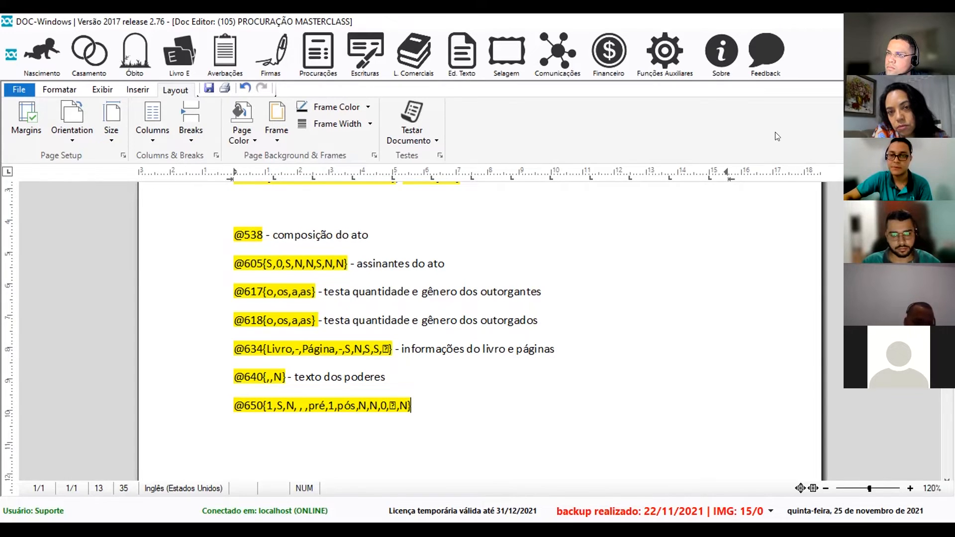
From the Procurações tab of the Notas configuration, open the Parâmetros da Função 650 window.
click(663, 68)
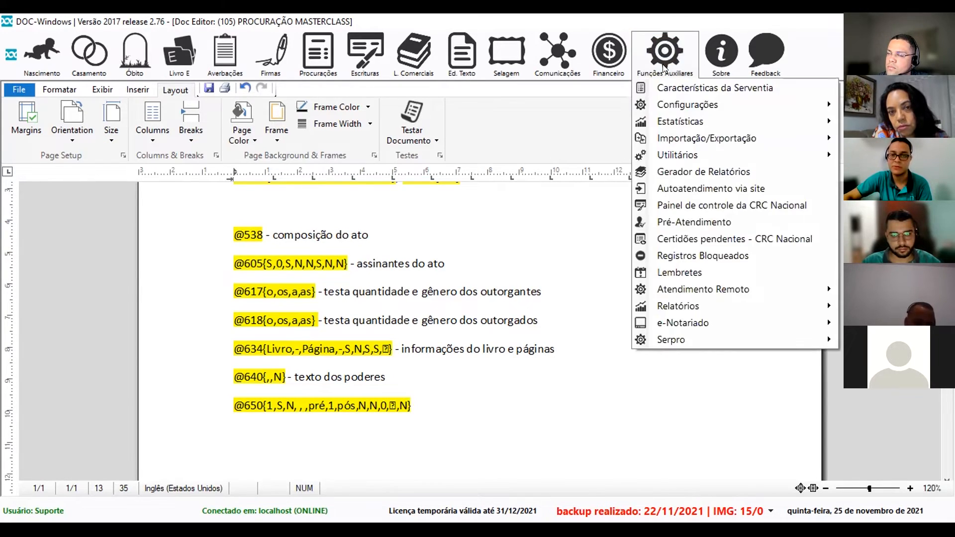
mouse_move(674, 103)
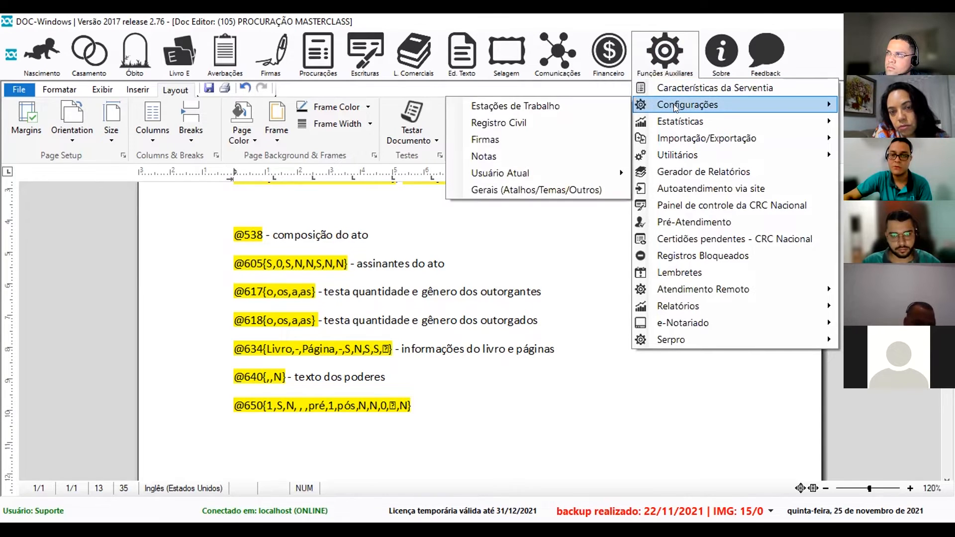
click(498, 156)
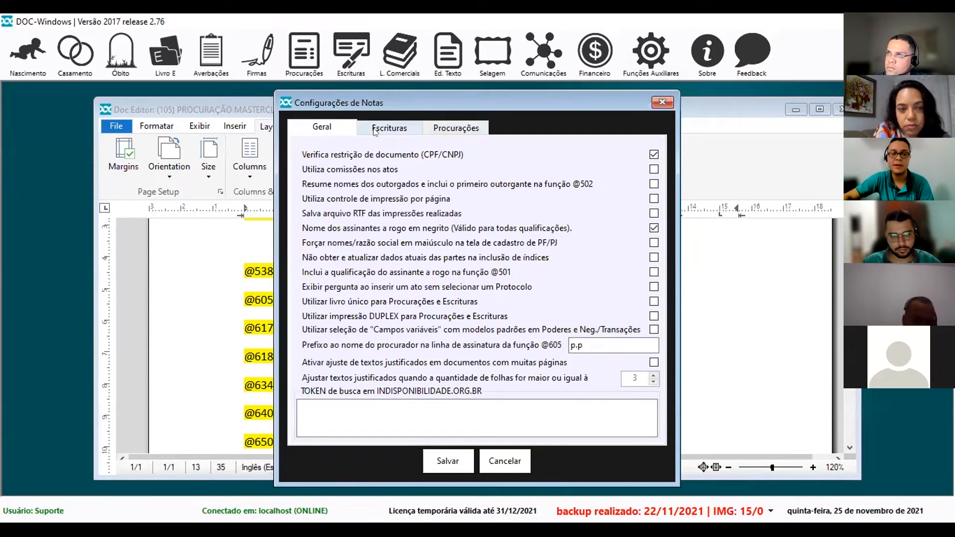
click(465, 129)
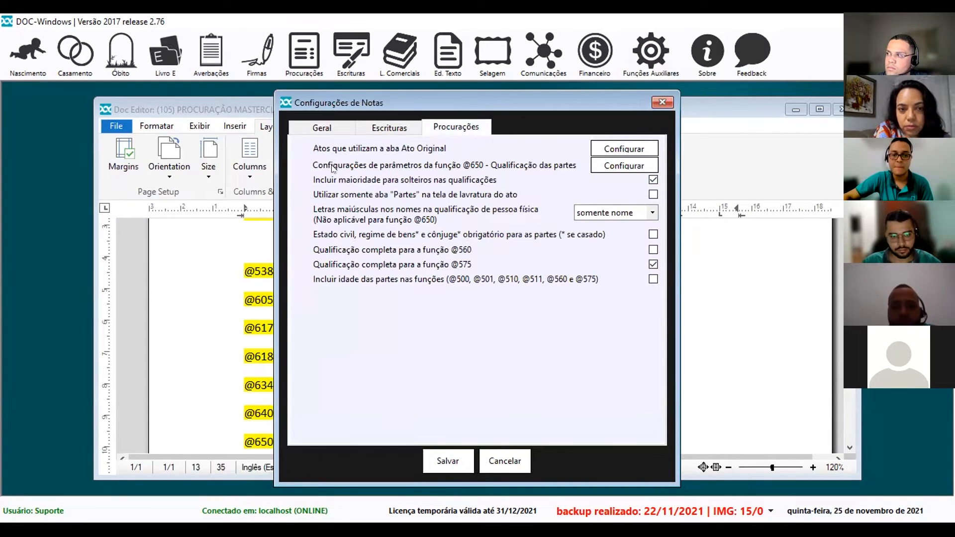
mouse_move(370, 169)
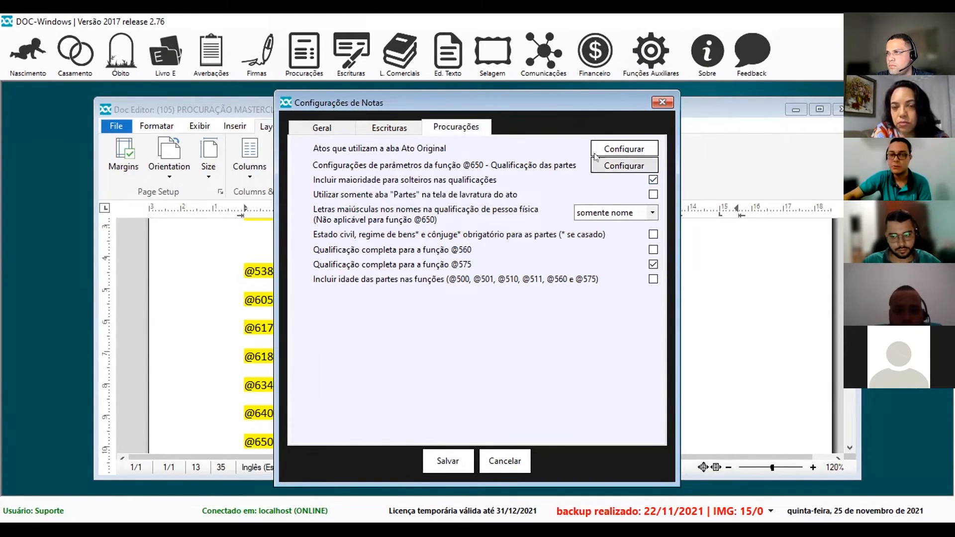
click(612, 166)
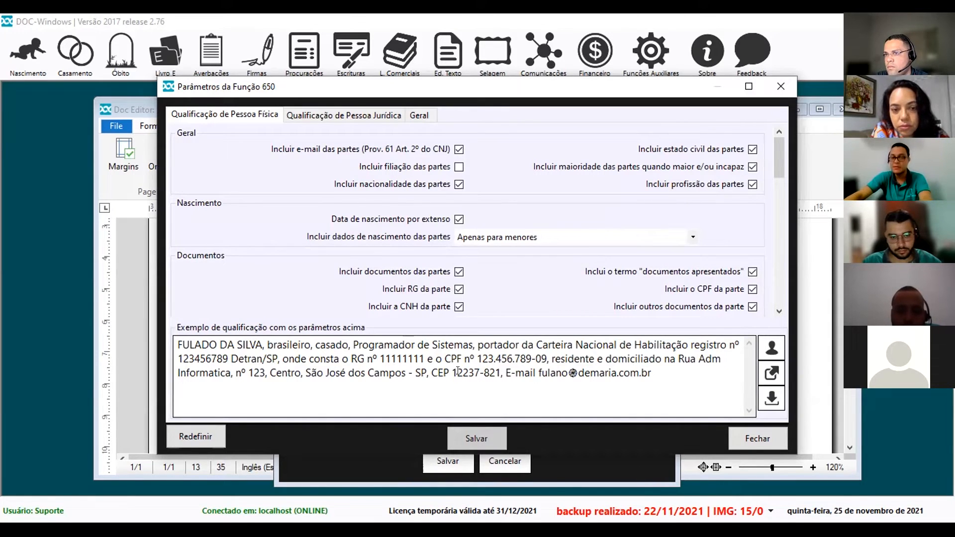
Try the CNH, RG, party-document and filiation options in function 650's natural-person qualification.
click(458, 306)
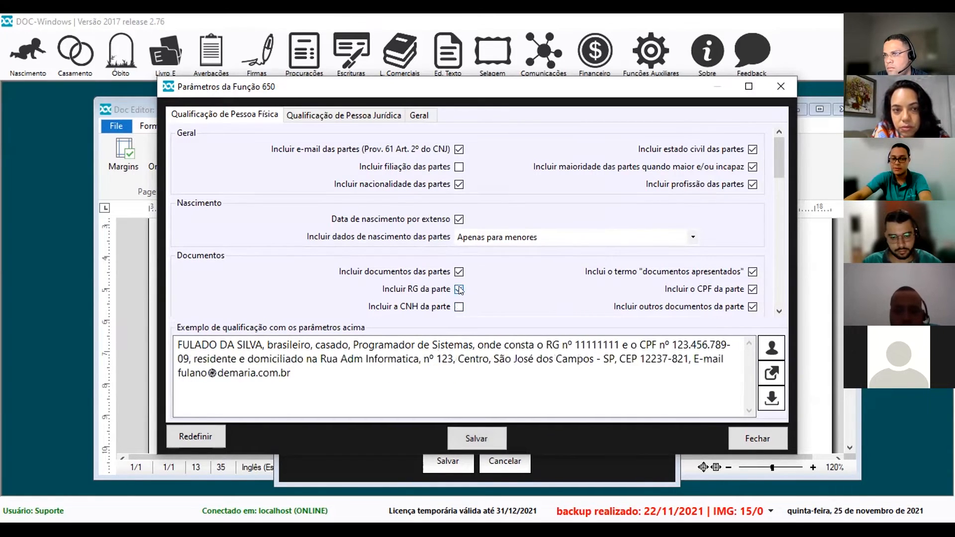
click(459, 289)
click(458, 272)
drag(559, 359, 167, 333)
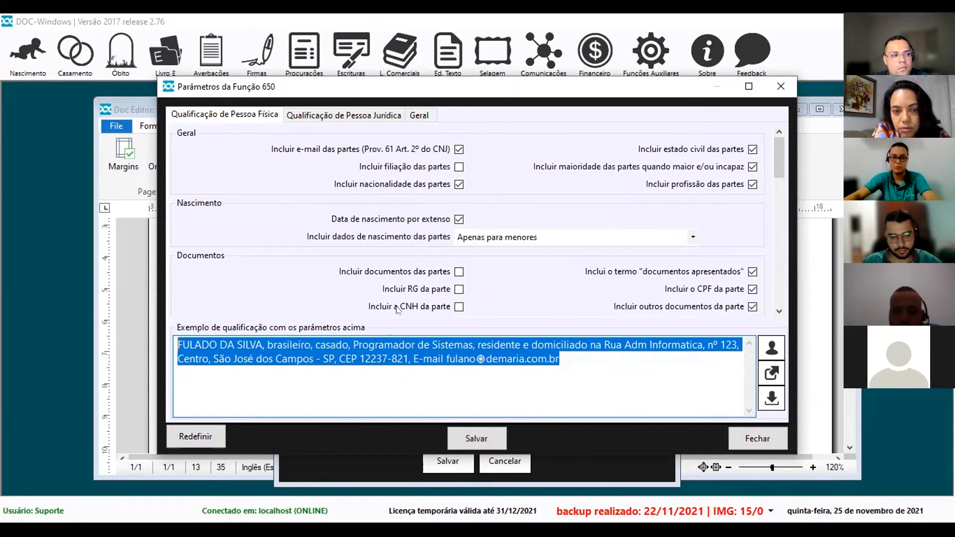
click(459, 167)
click(458, 271)
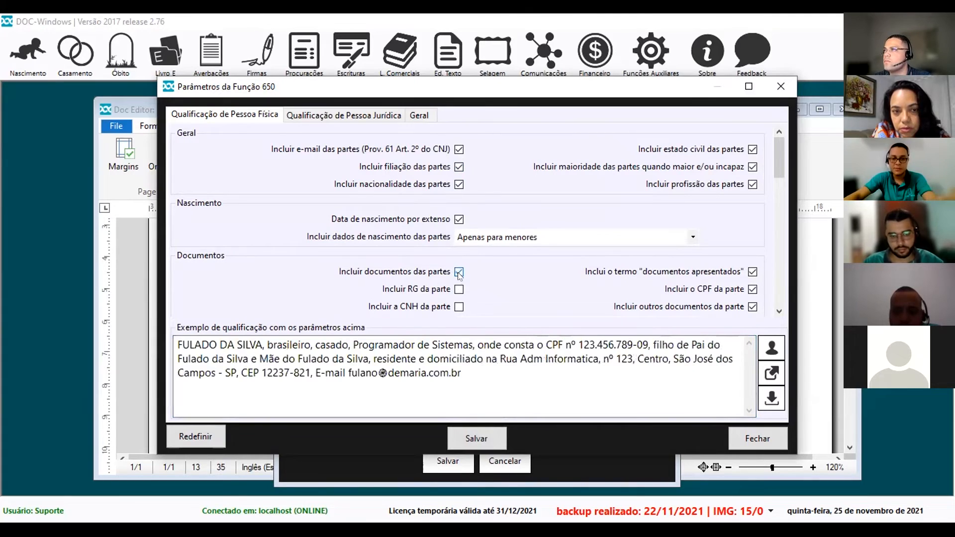
click(458, 289)
click(458, 306)
drag(776, 161, 753, 154)
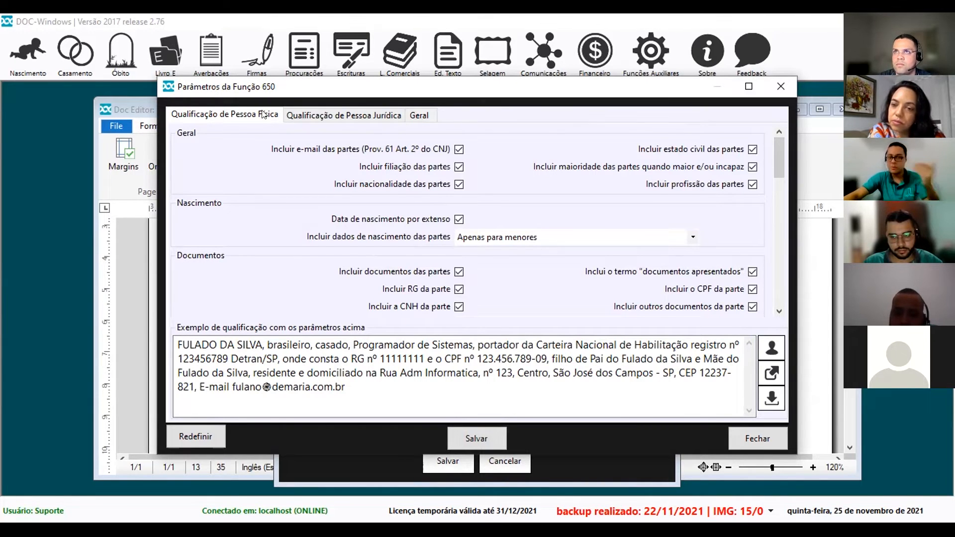
View the legal-entity qualification options, then close the function 650 parameters and Notas settings.
click(343, 115)
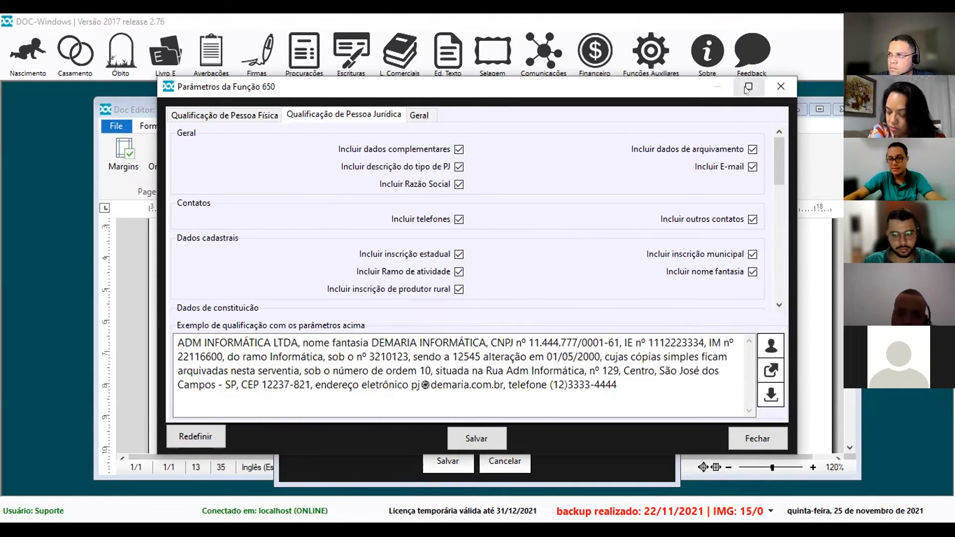
click(781, 86)
click(662, 103)
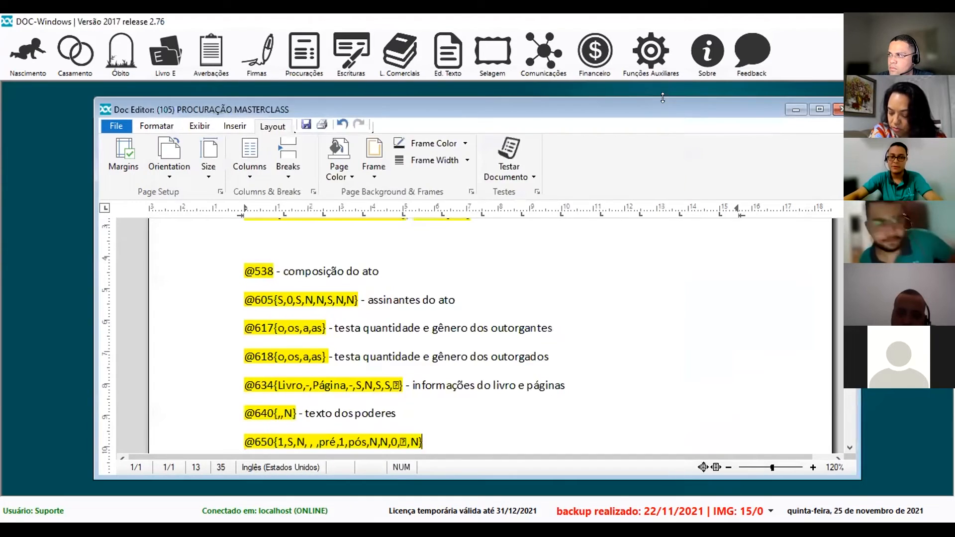
scroll(450, 356, down, 2)
text(- qualificação das)
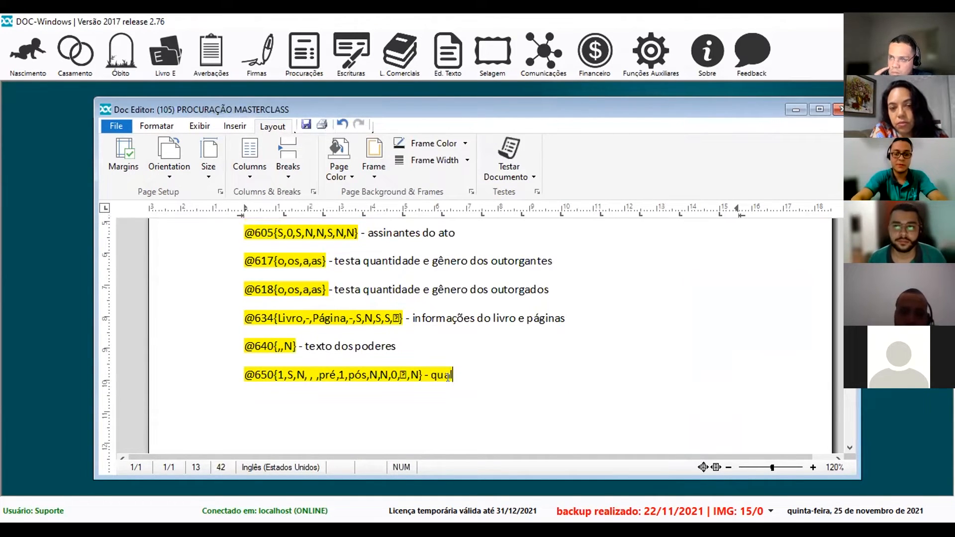
text( partes)
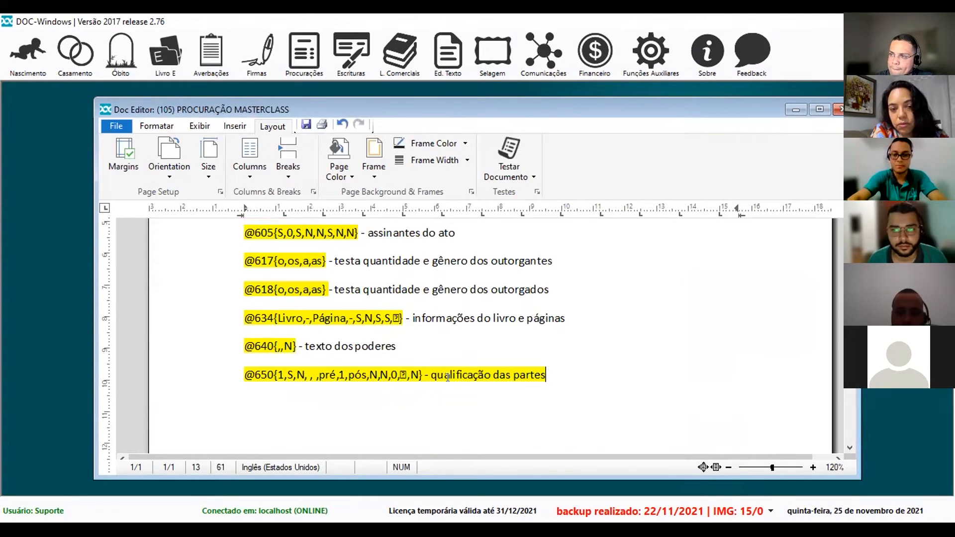
key(Return)
scroll(448, 378, up, 1)
scroll(438, 386, down, 1)
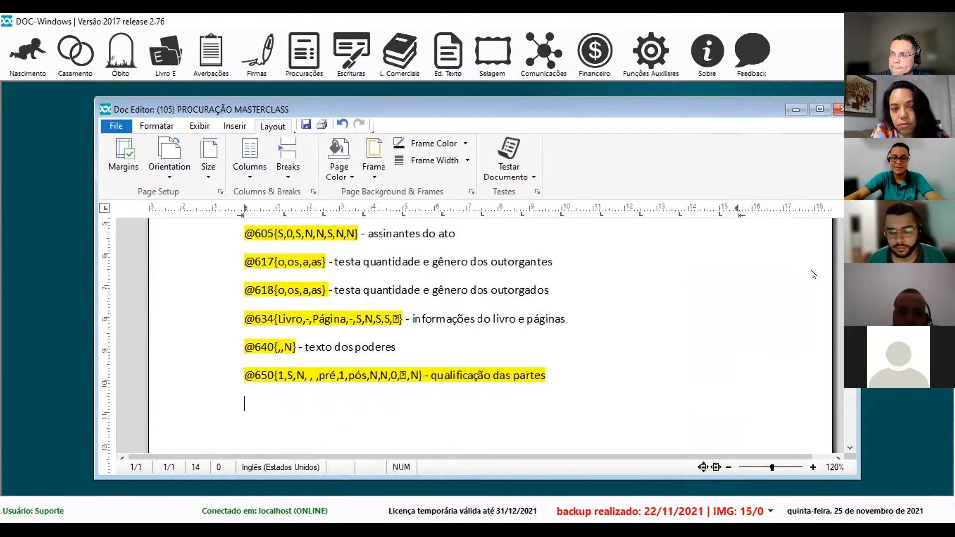
click(819, 109)
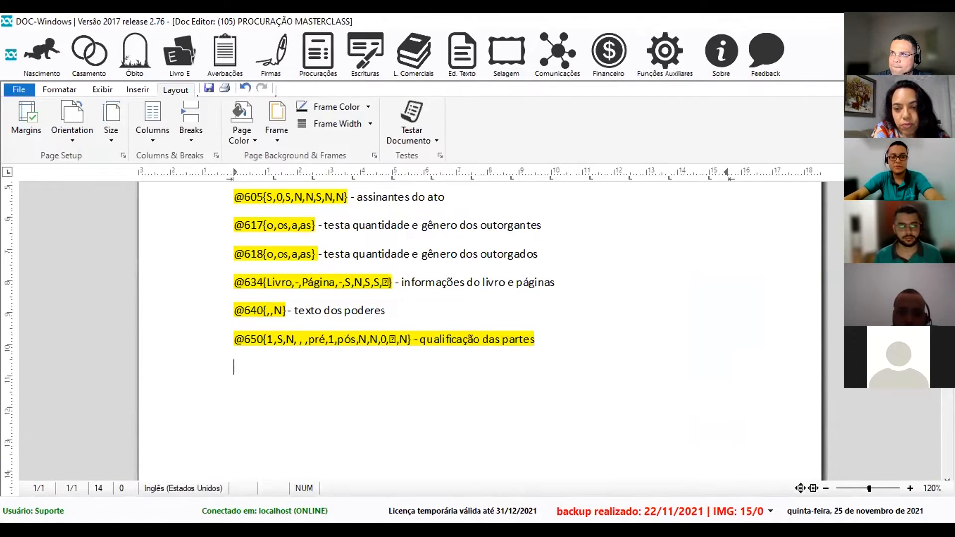
text(@652)
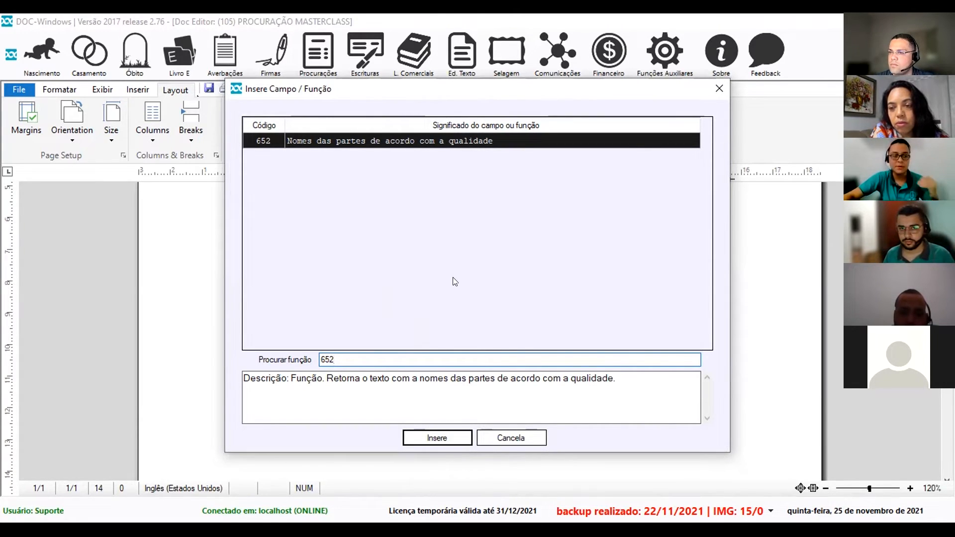
click(437, 437)
click(643, 210)
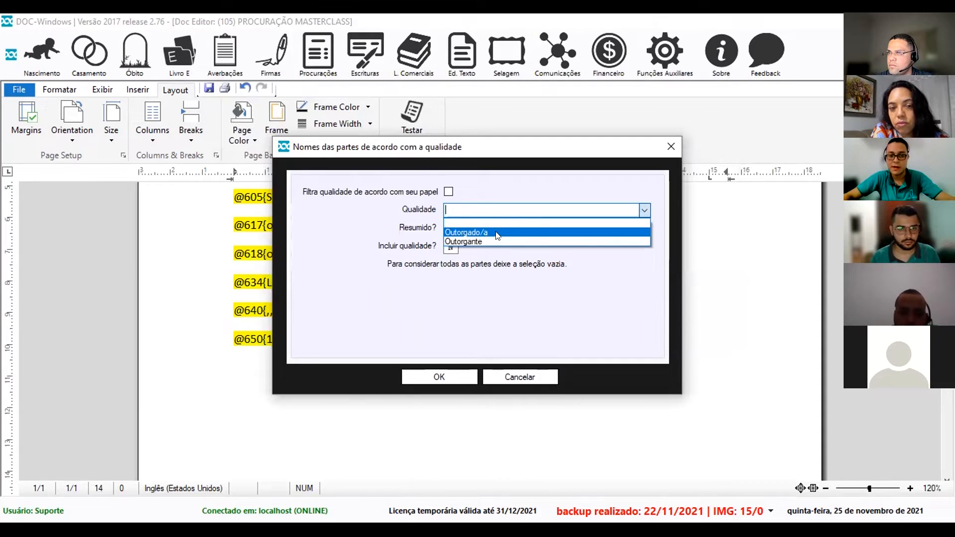
click(496, 232)
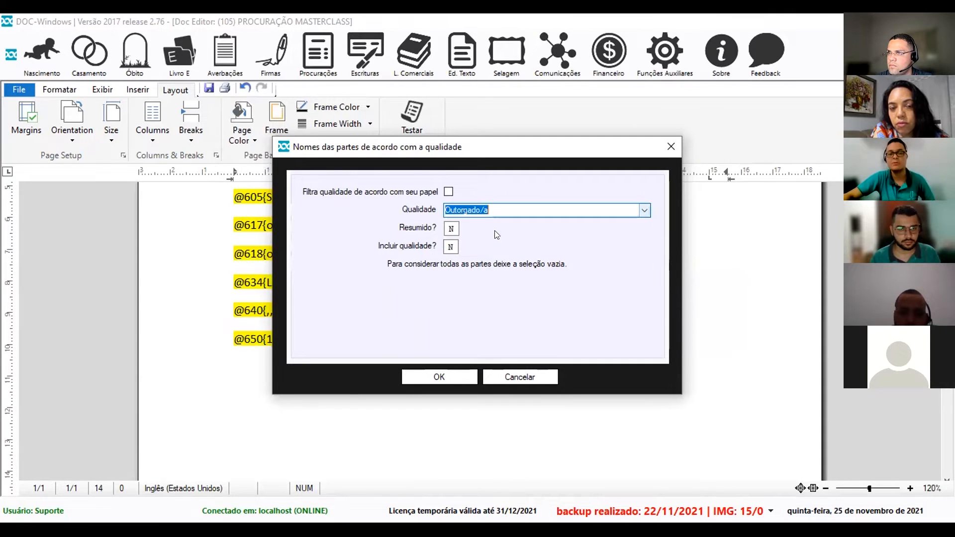
click(438, 378)
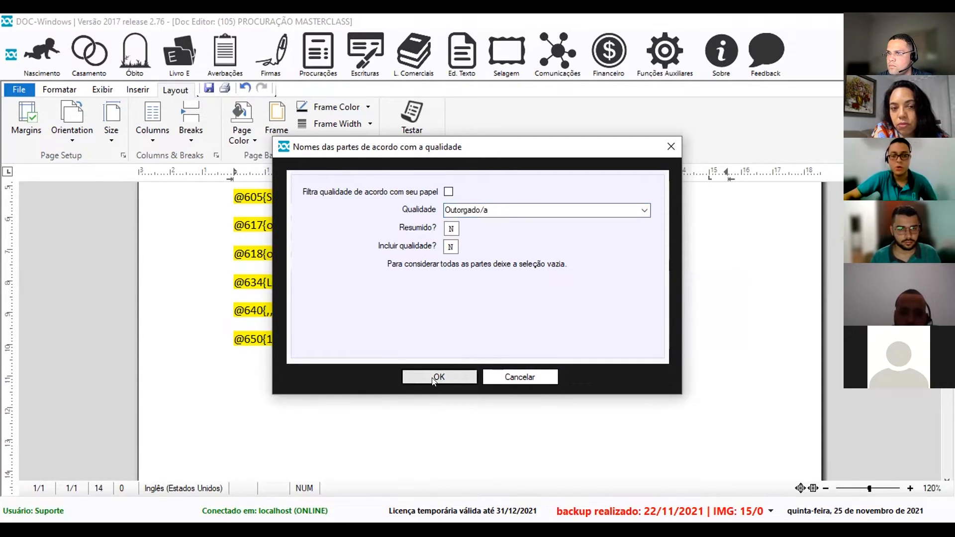
text(- nome das par)
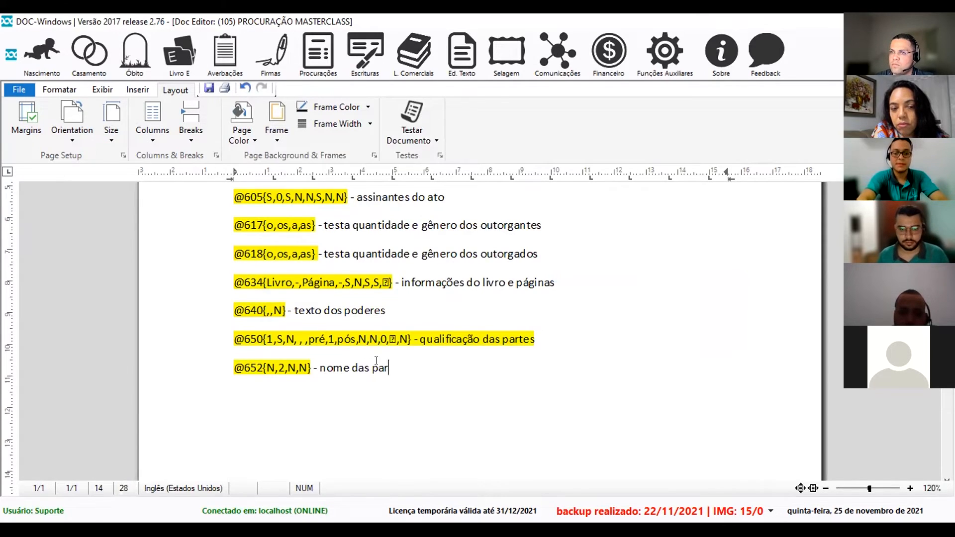
text(tes)
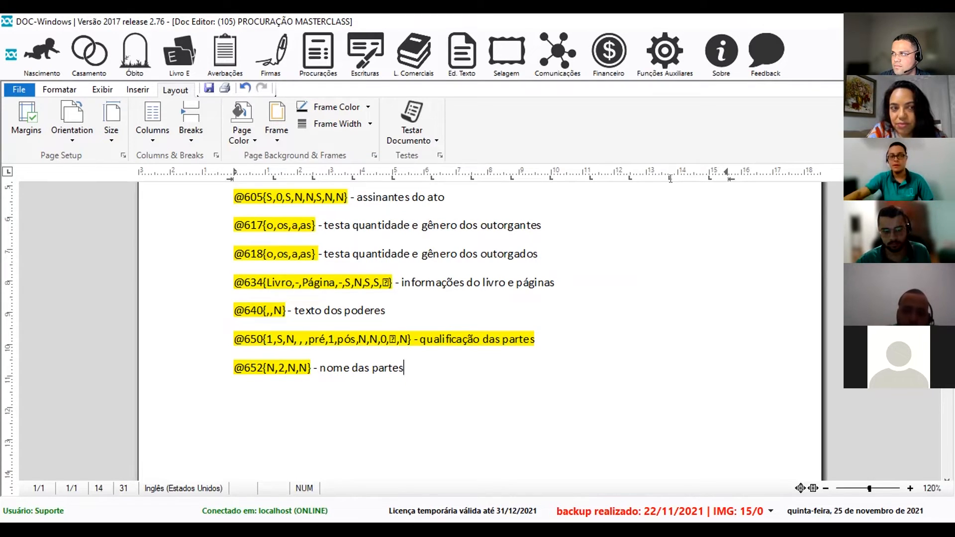
scroll(408, 348, up, 5)
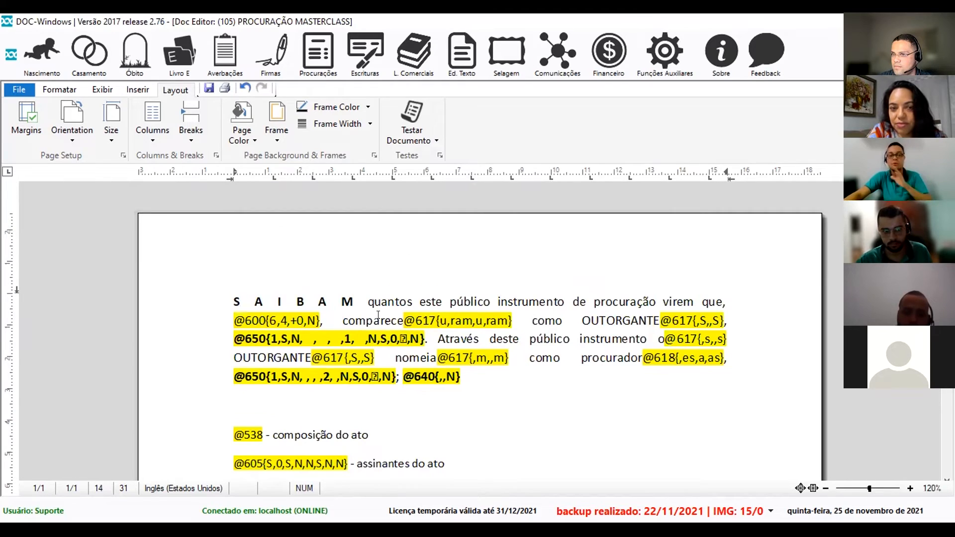
click(353, 336)
click(424, 340)
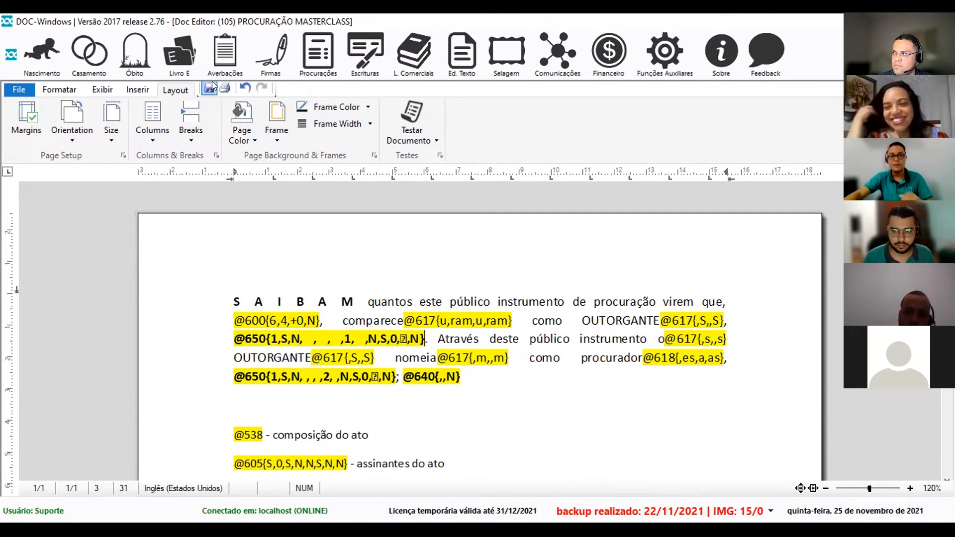
click(341, 302)
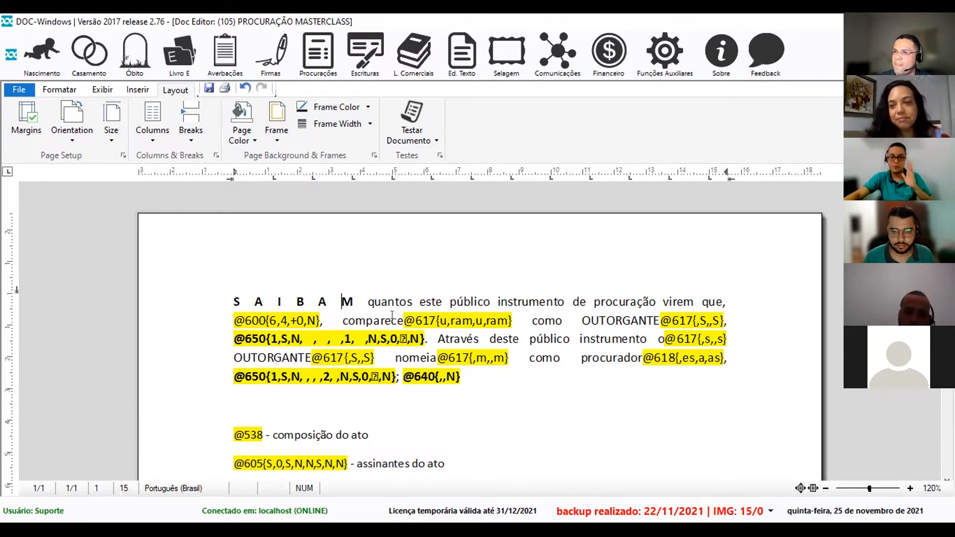
click(209, 87)
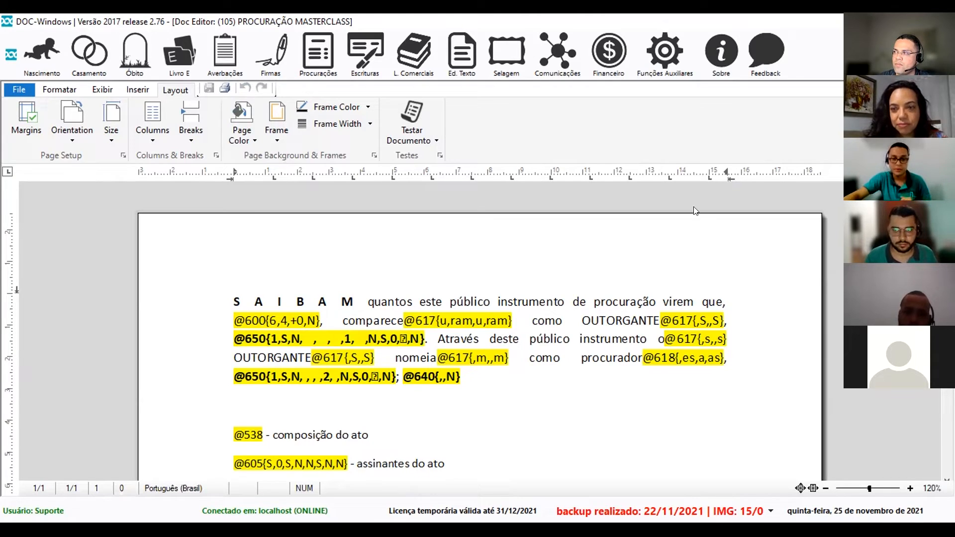
key(Escape)
Mark minute 00100, Livro de Procuração (IMPRESSÃO), and duplicate it as minute 106.
click(458, 177)
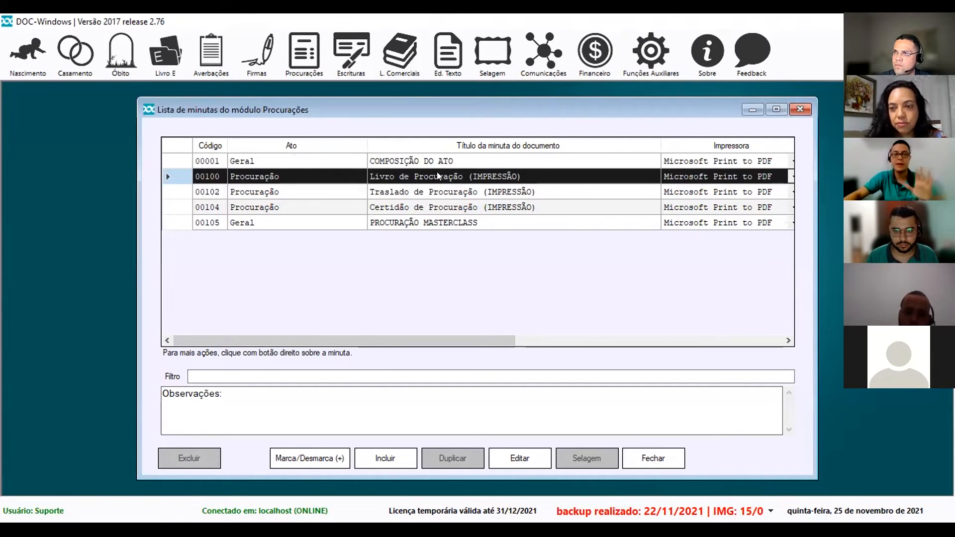
click(294, 457)
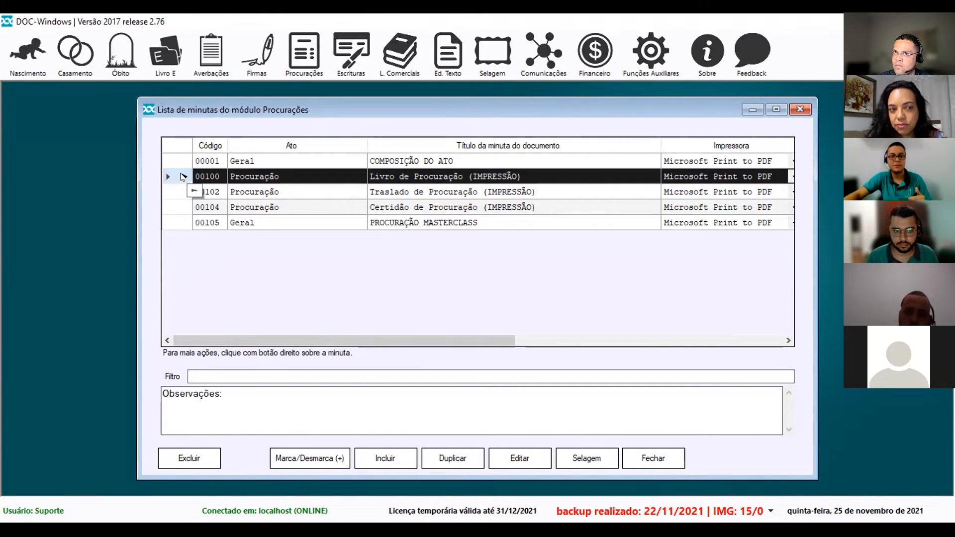
click(443, 452)
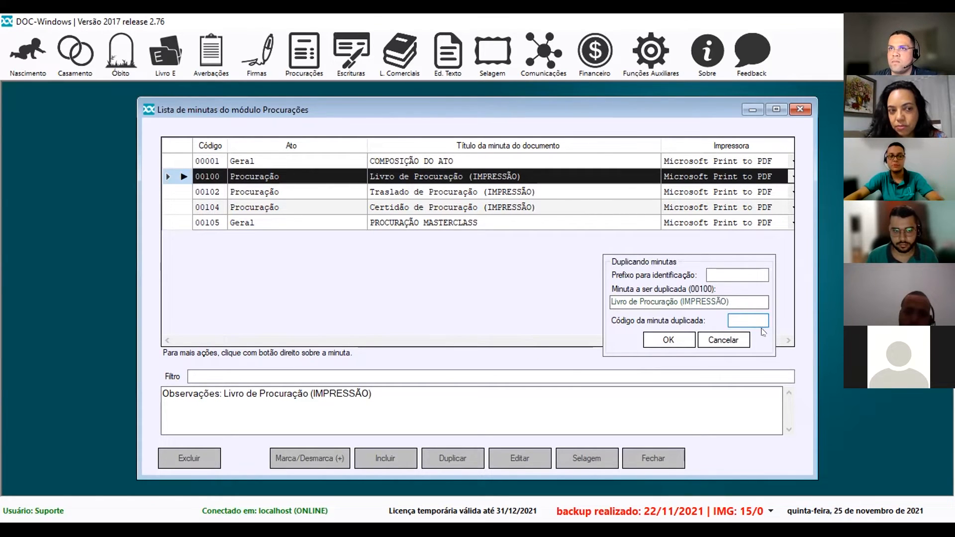
text(106)
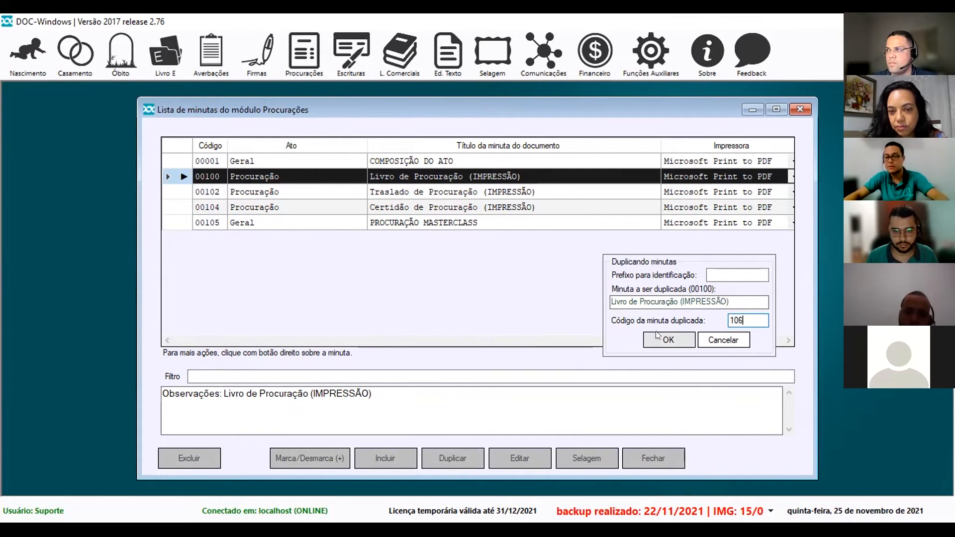
key(Return)
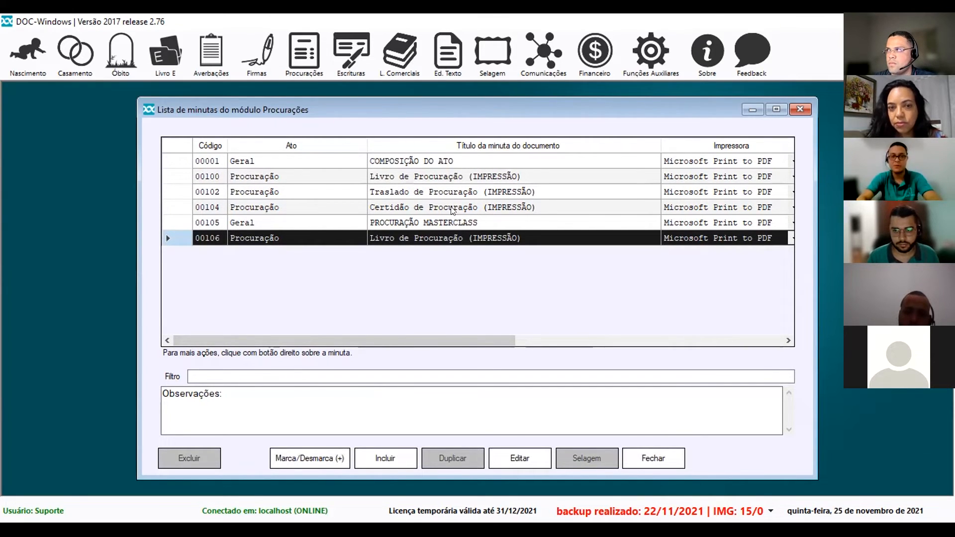
Mark minute 00106, delete it and confirm, then reselect minute 00100.
click(464, 180)
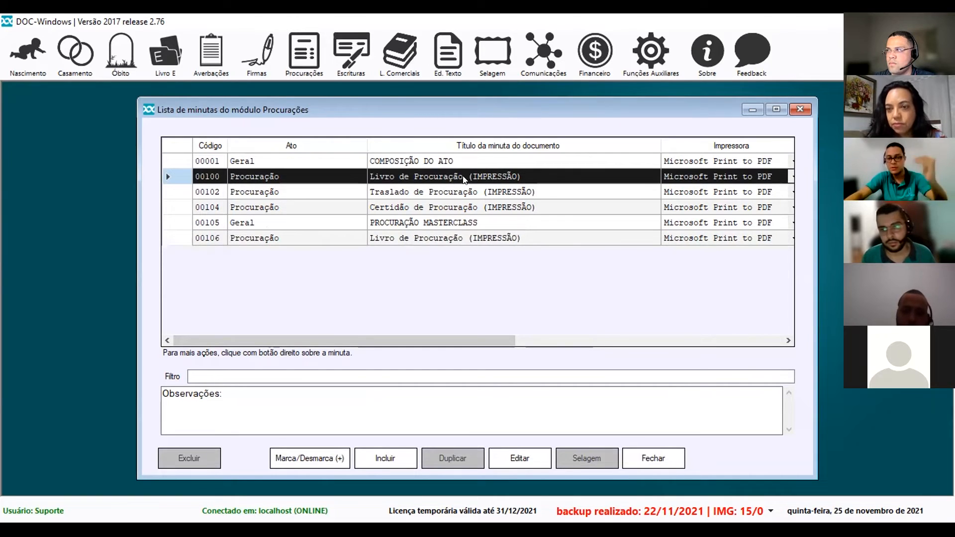
click(472, 241)
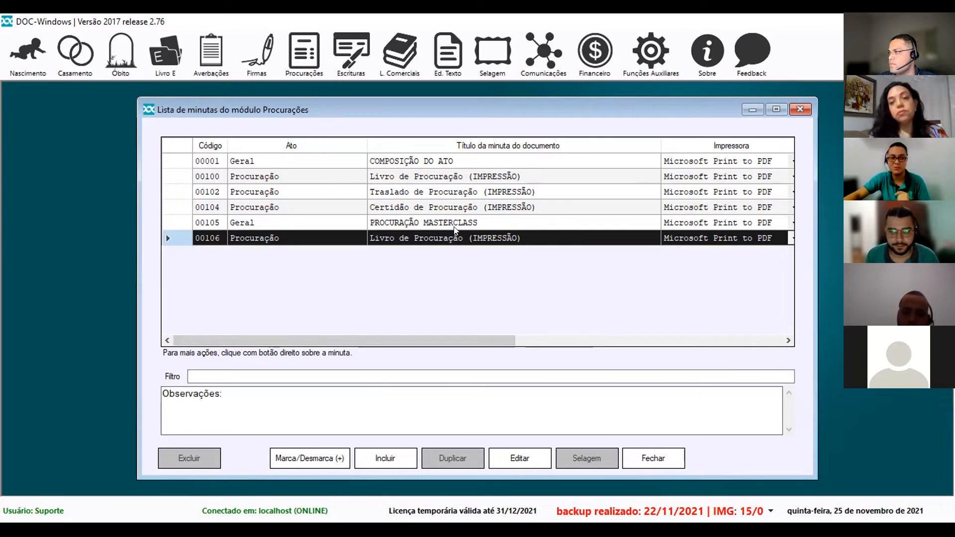
click(281, 458)
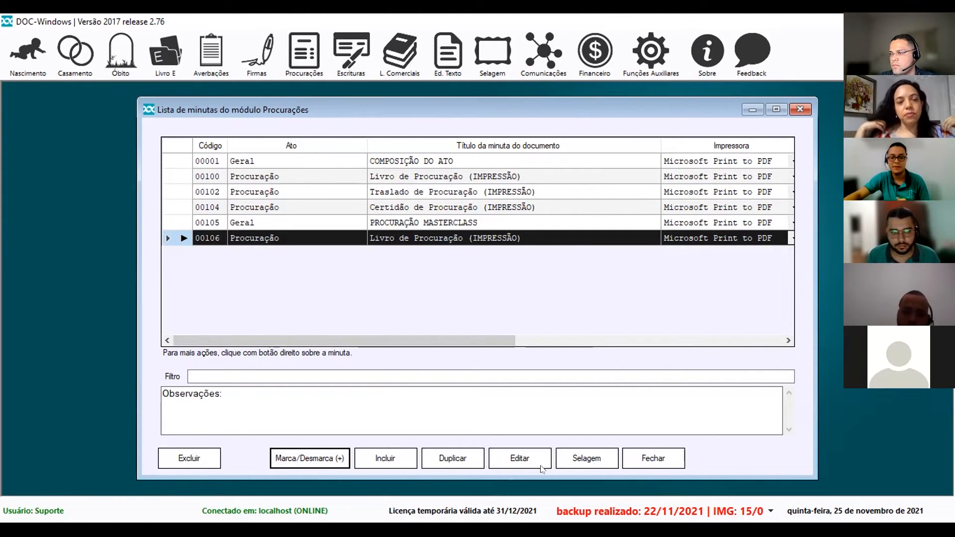
click(175, 456)
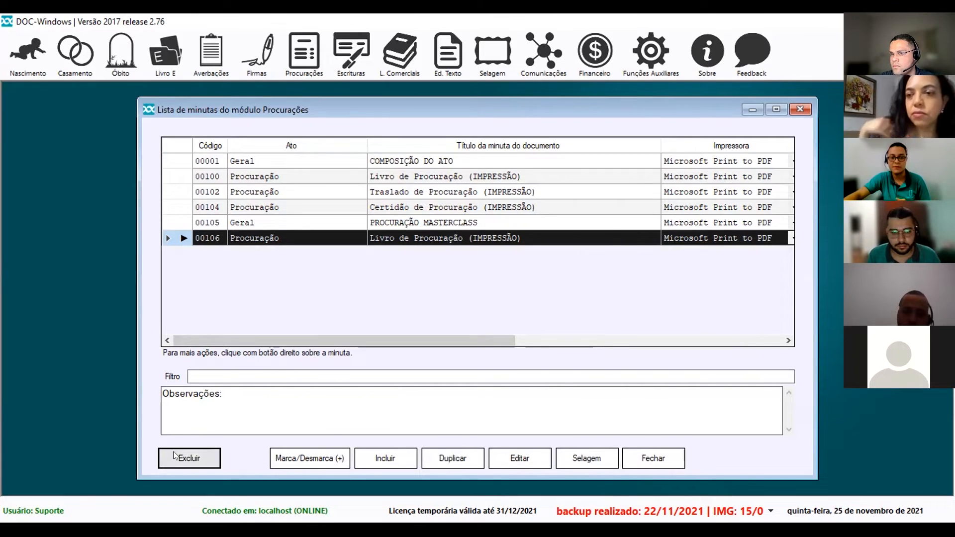
click(513, 321)
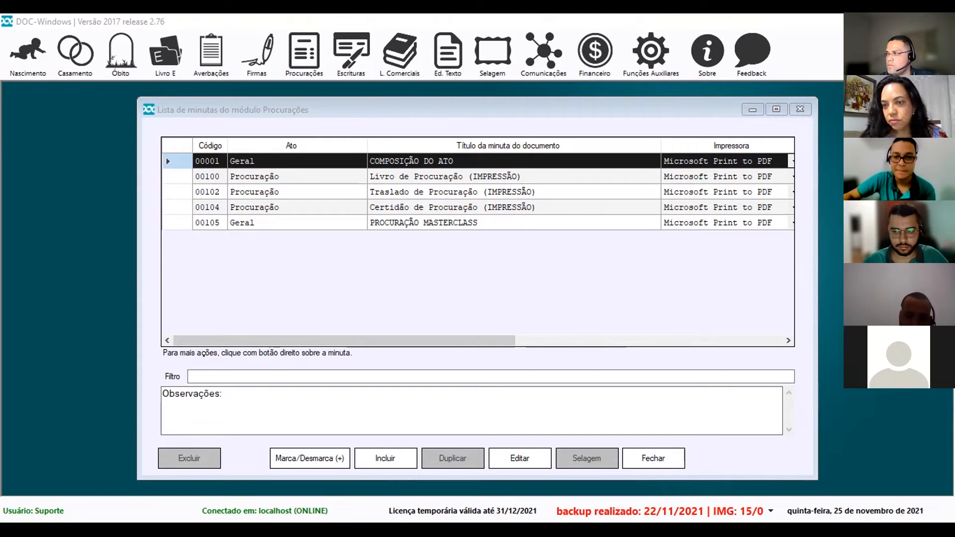
click(460, 177)
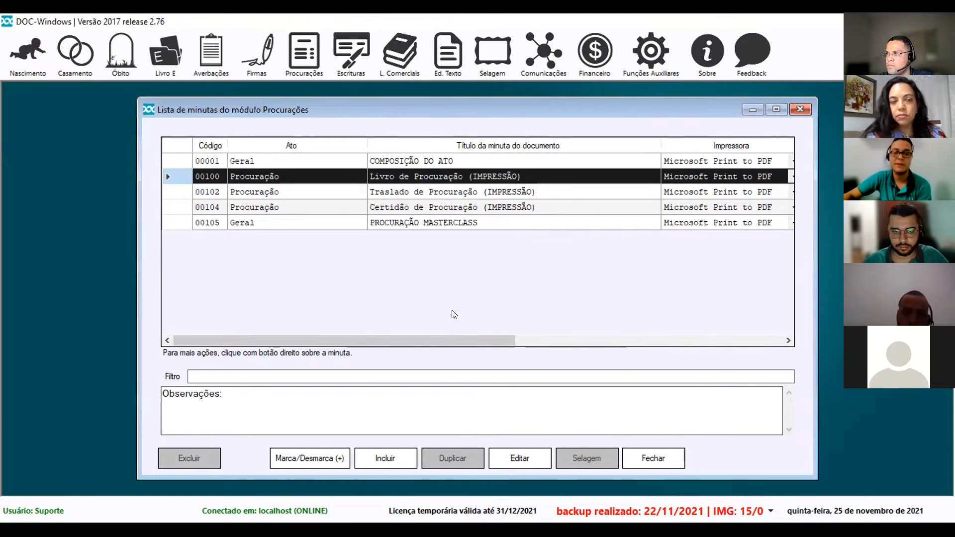
click(520, 458)
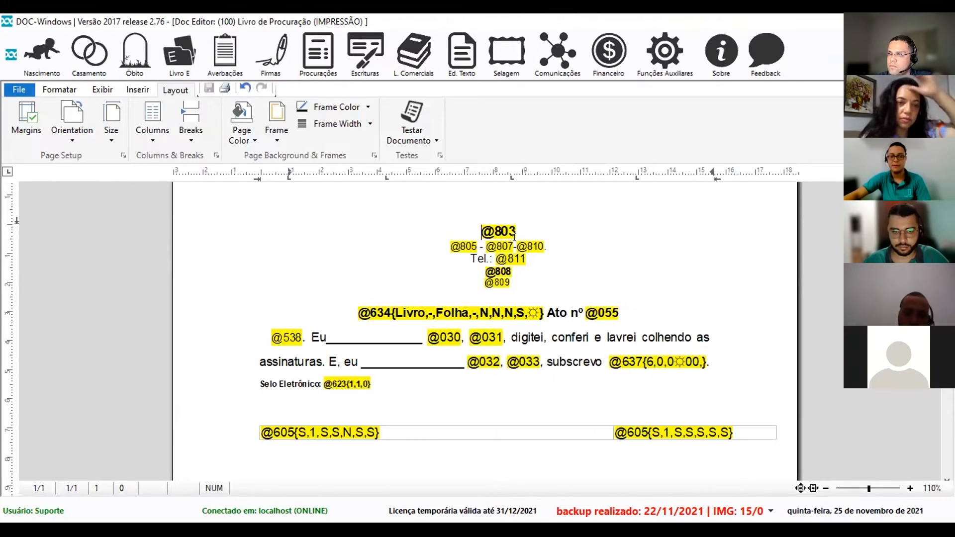
click(492, 231)
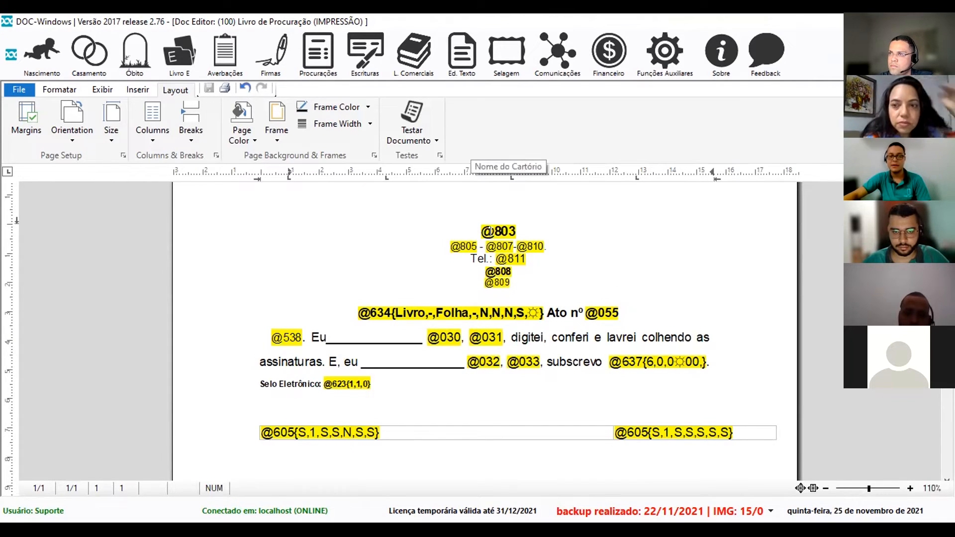
drag(511, 283, 481, 230)
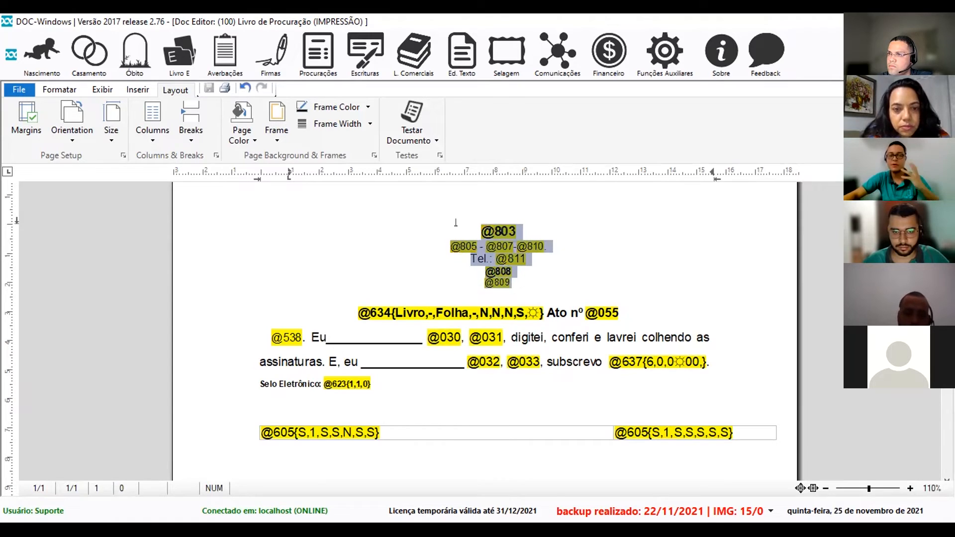
click(363, 313)
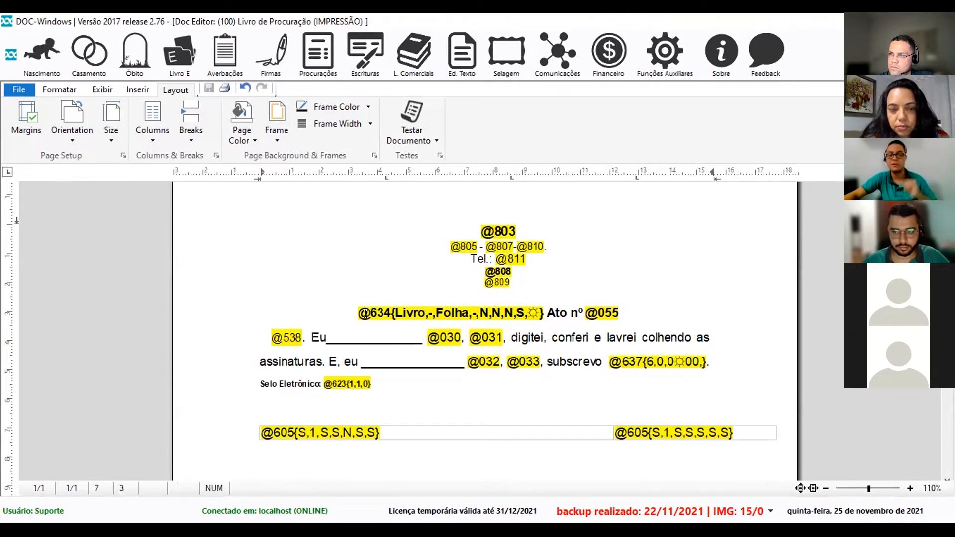
scroll(375, 319, down, 3)
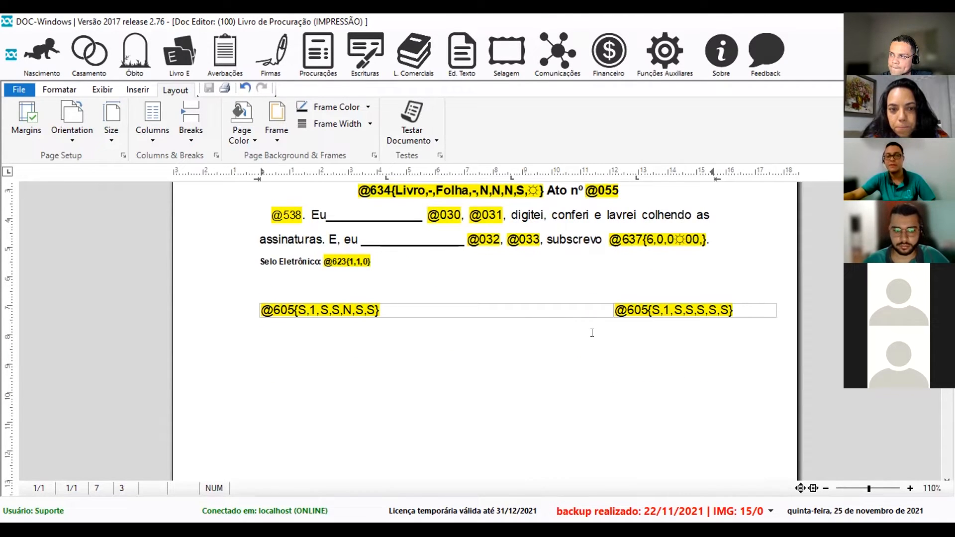
scroll(592, 333, up, 2)
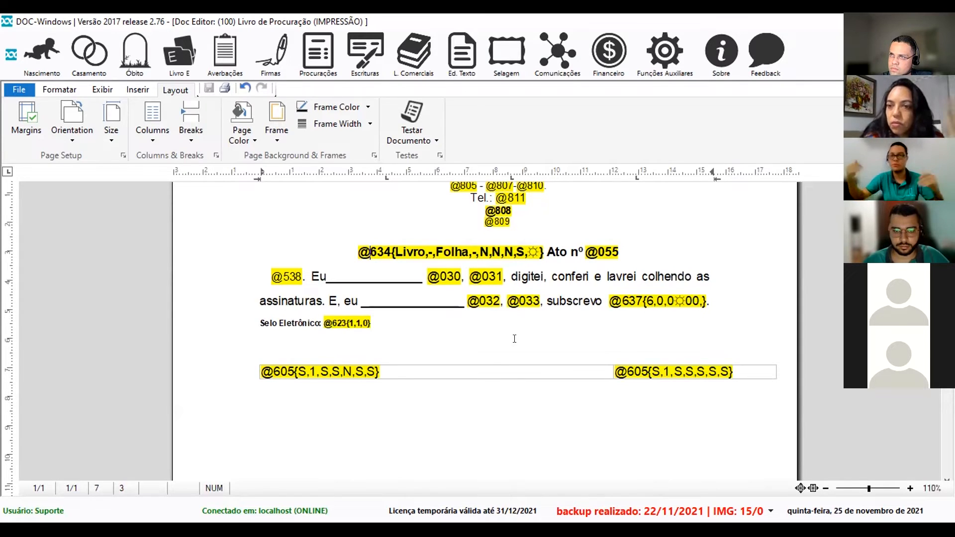
click(278, 279)
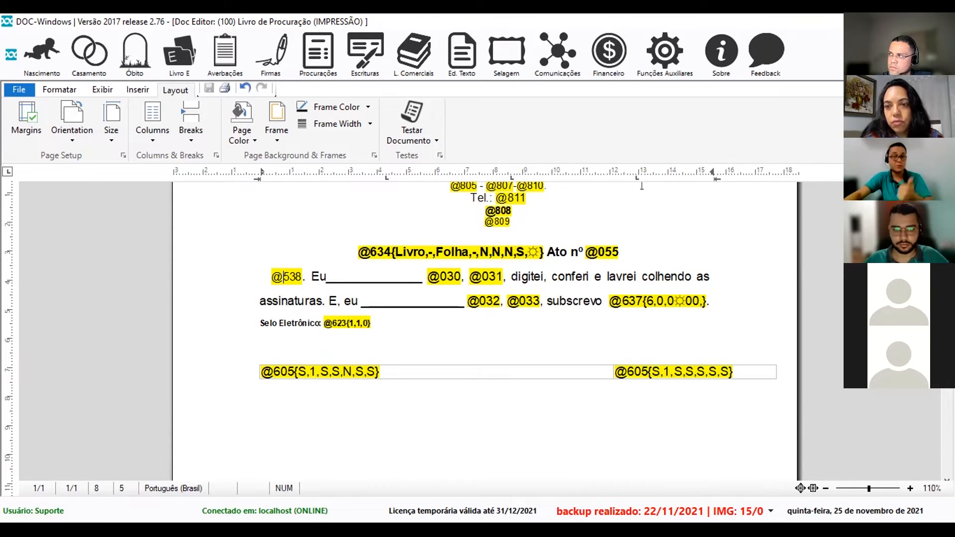
key(Escape)
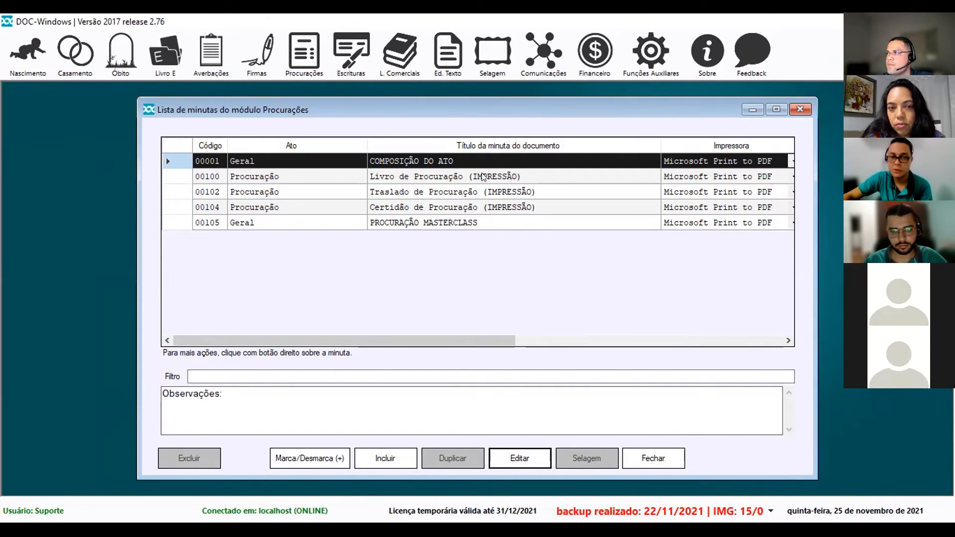
Glance at COMPOSIÇÃO DO ATO, select Certidão de Procuração (IMPRESSÃO), then close the minute list.
click(519, 456)
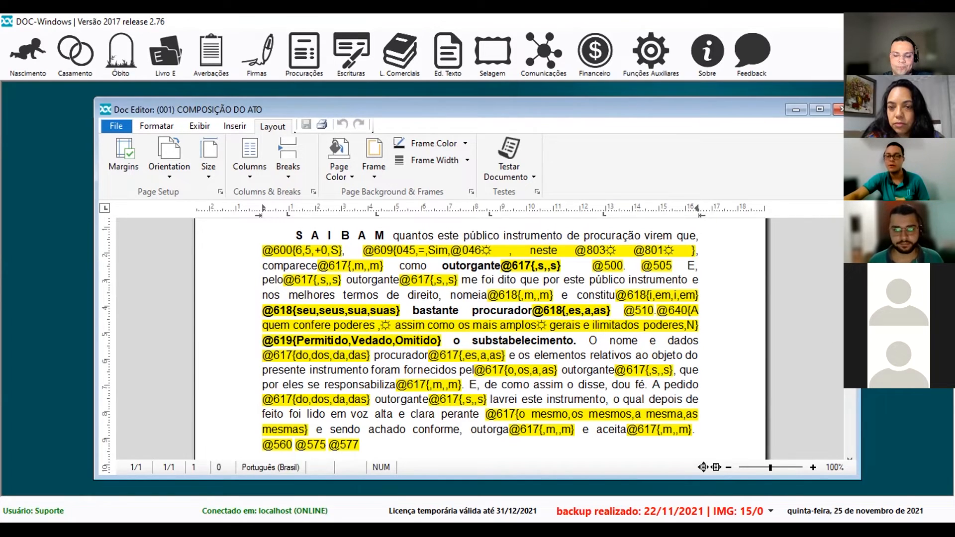
key(alt+F4)
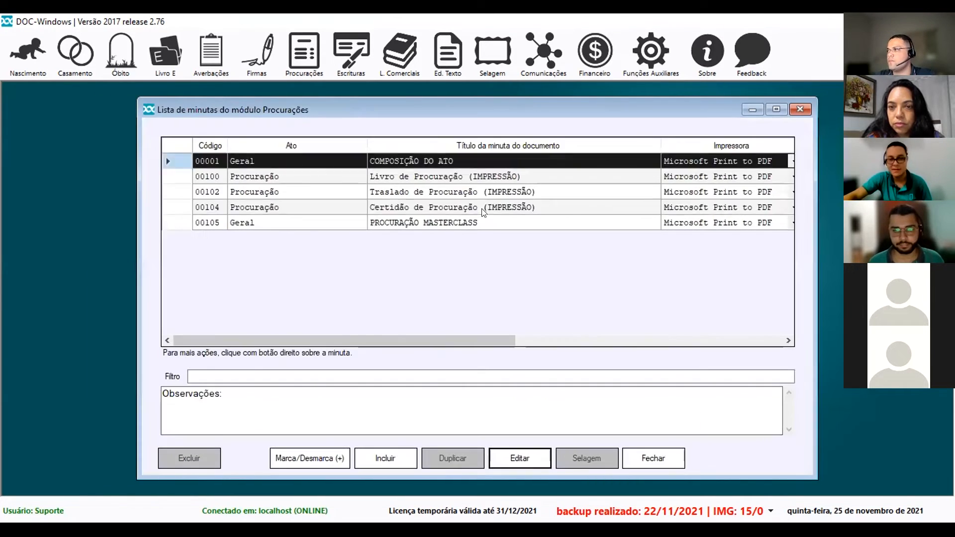
click(482, 208)
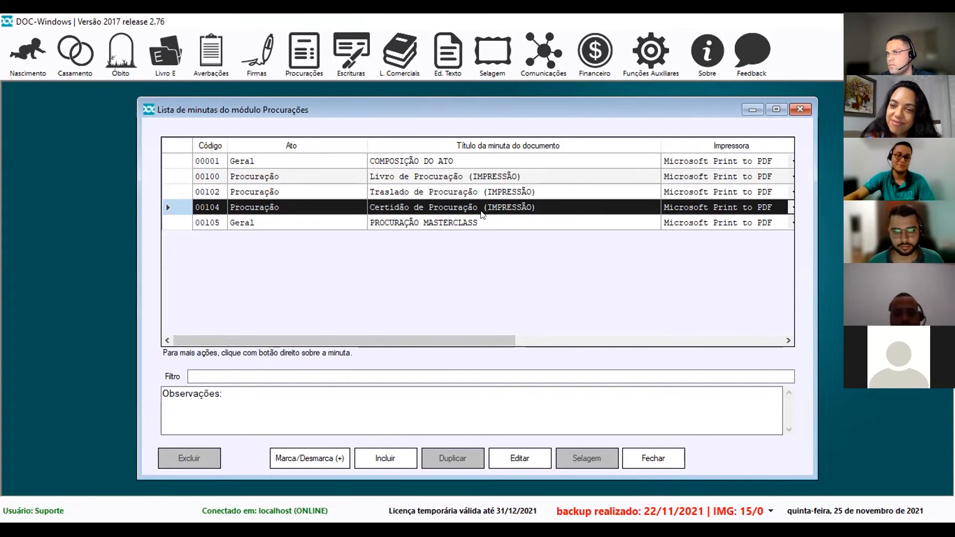
click(801, 108)
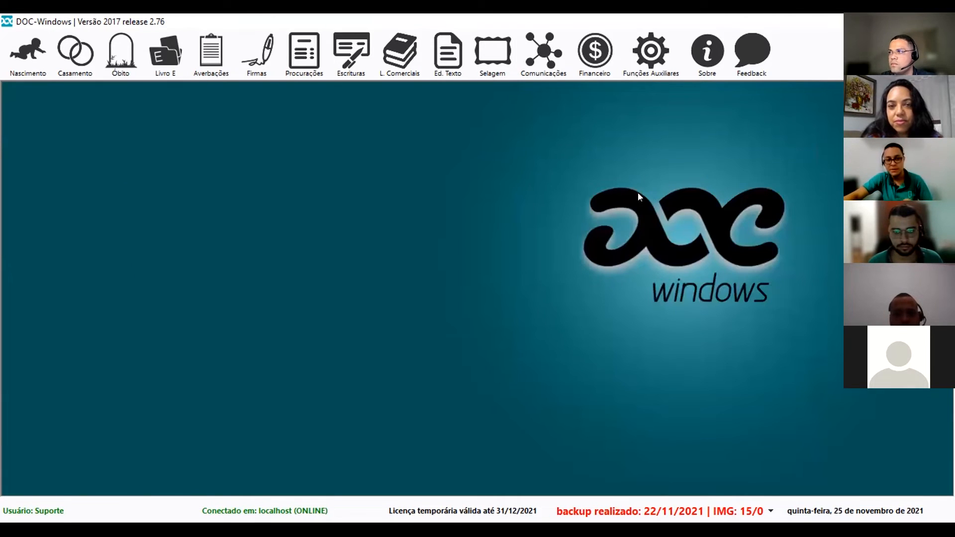
Open Procurações > Poderes > Pesquisar to search the registered powers.
click(308, 68)
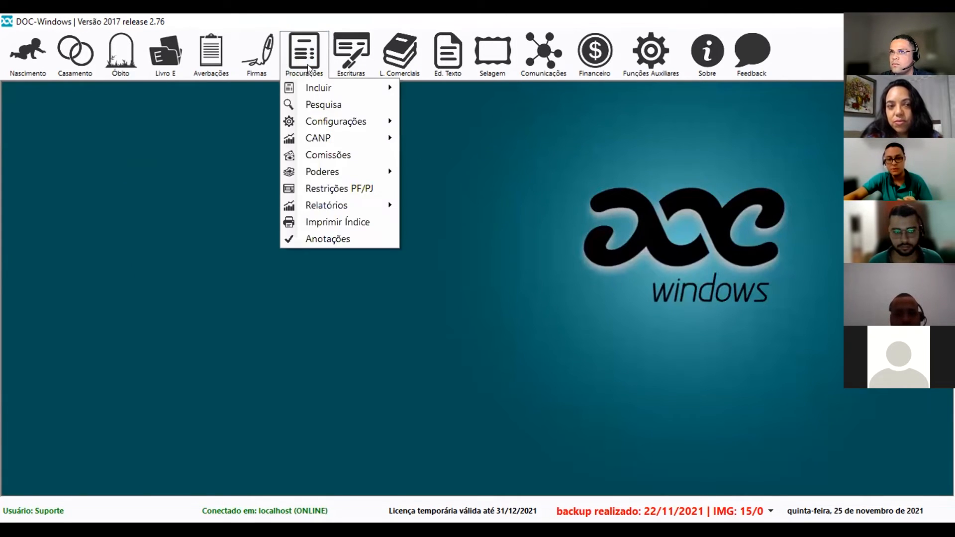
mouse_move(332, 174)
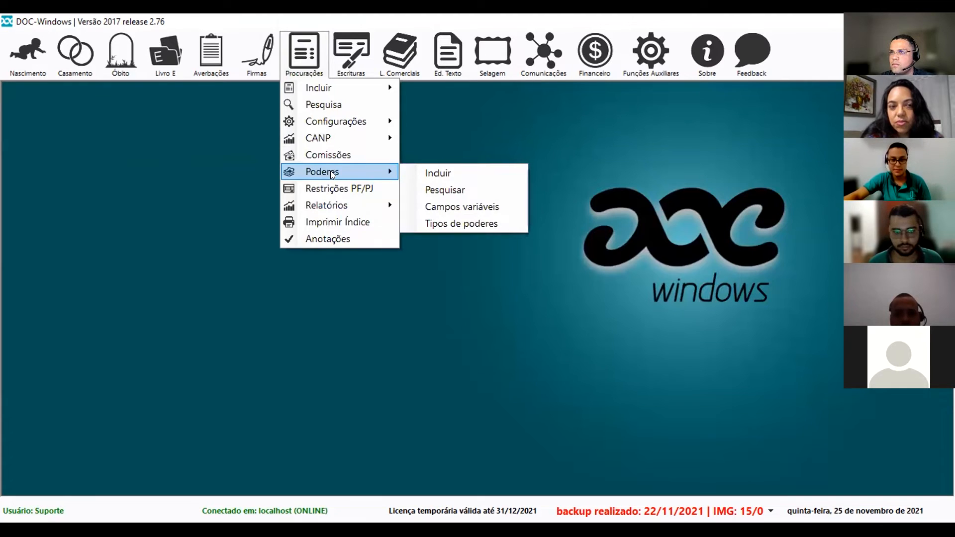
click(464, 190)
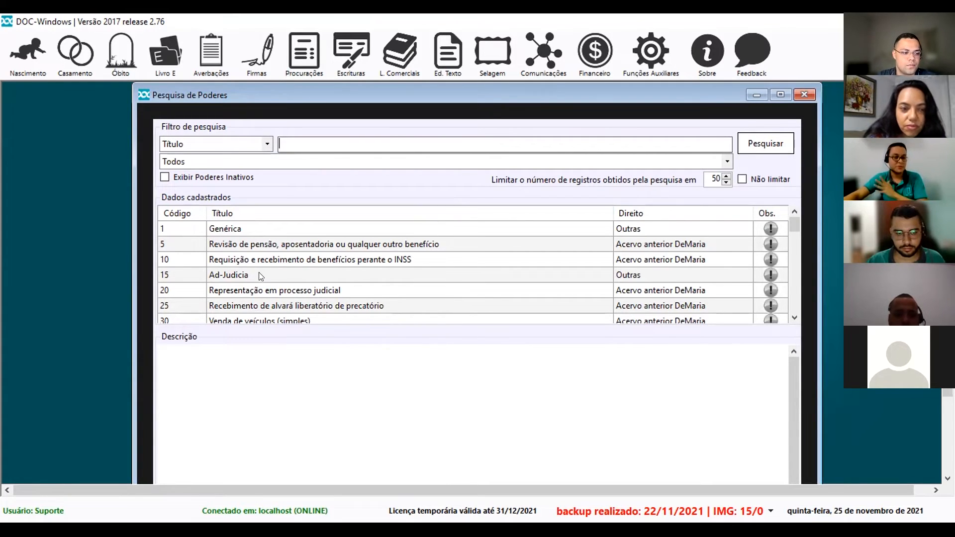
Select power 10, 'Requisição e recebimento de benefícios perante o INSS', to view its description, then open it in the Poderes editor.
click(291, 263)
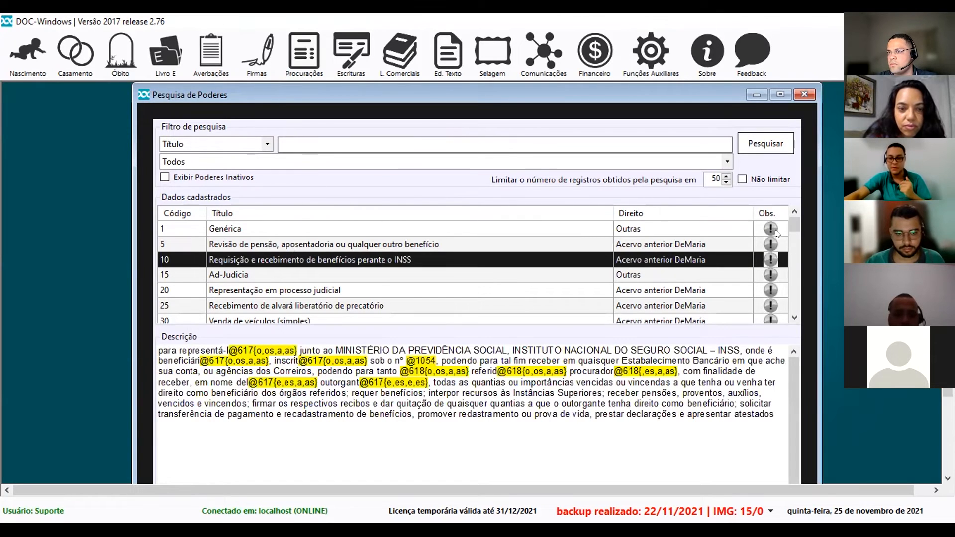
scroll(788, 231, down, 5)
scroll(786, 222, up, 6)
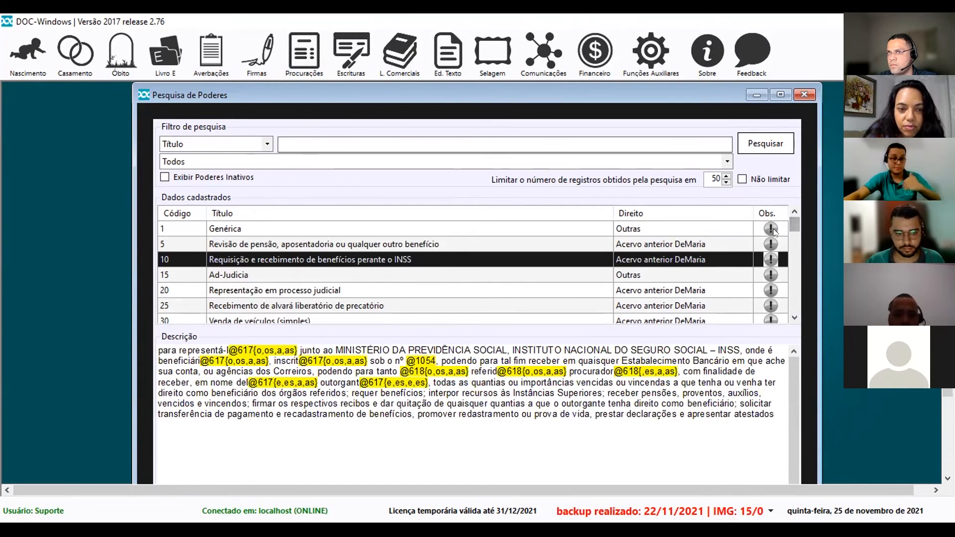
click(287, 142)
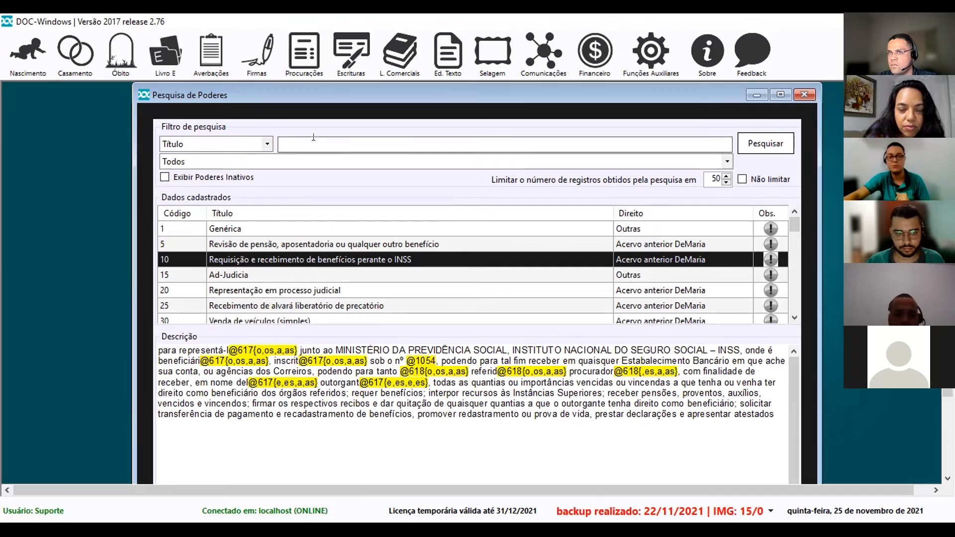
double_click(229, 262)
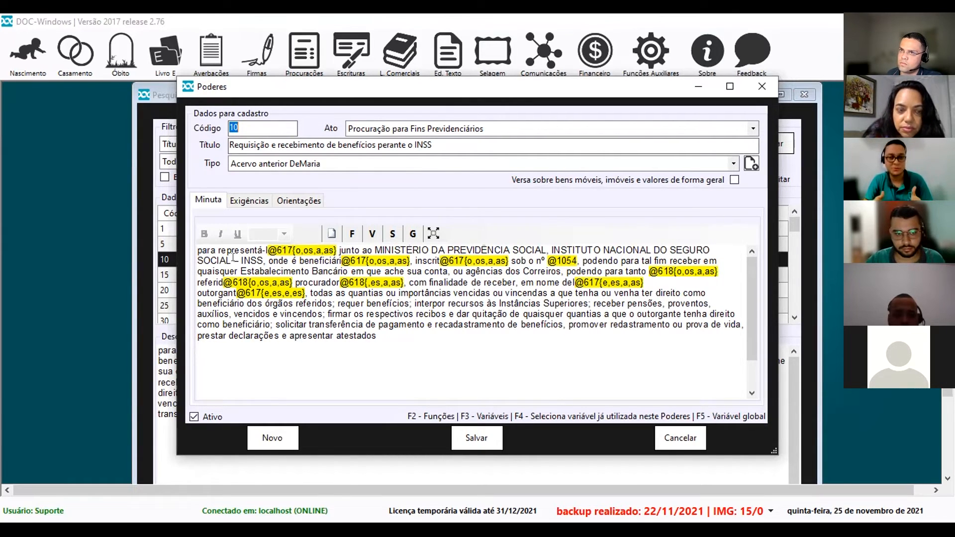
Bring up the F2 field-code and function list from the Minuta text, then close it without inserting anything.
click(395, 336)
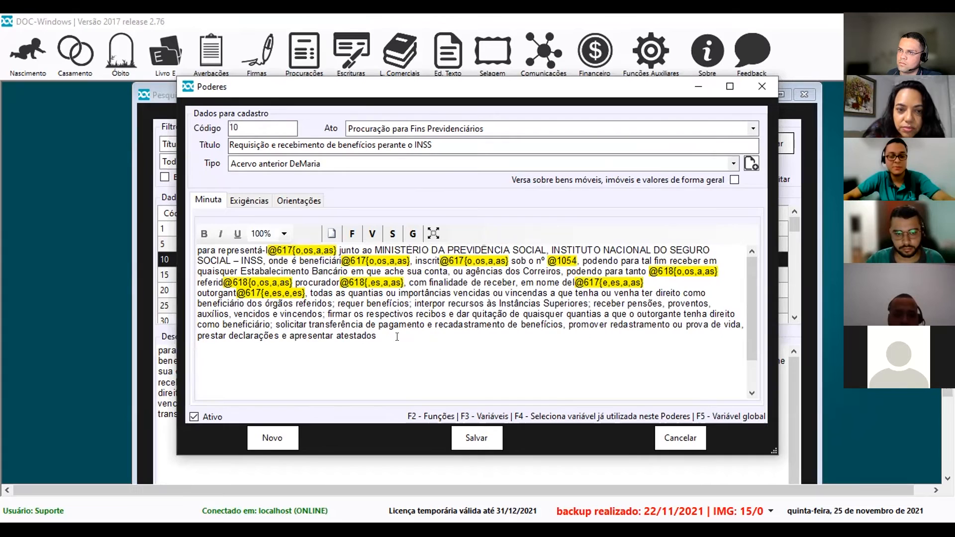
key(F2)
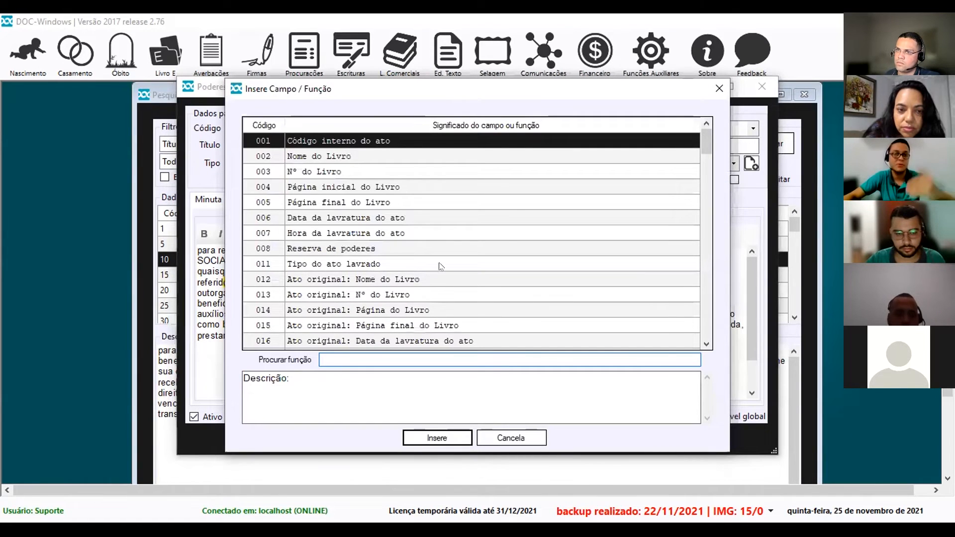
click(719, 89)
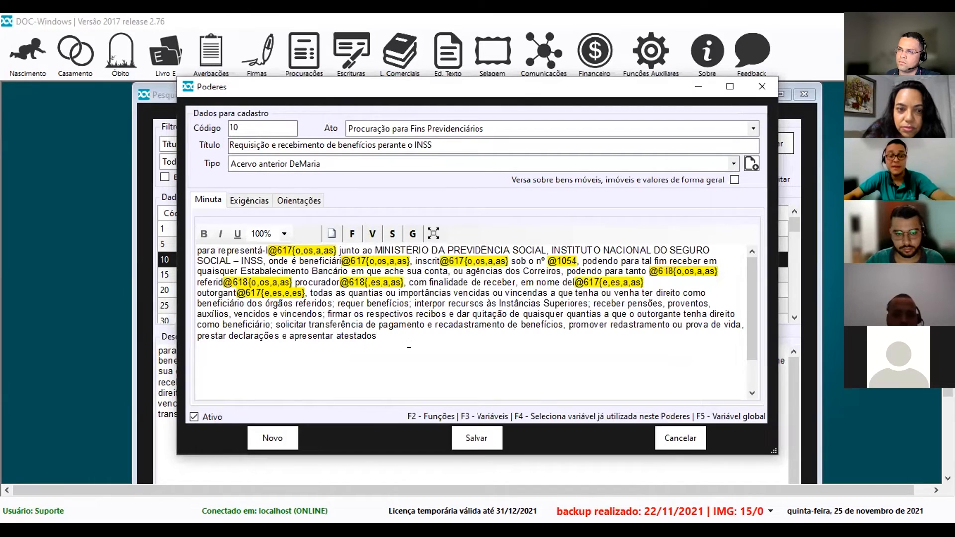
Review the F3 Campos variáveis dialog, then close power 10 without saving by answering Não.
key(F3)
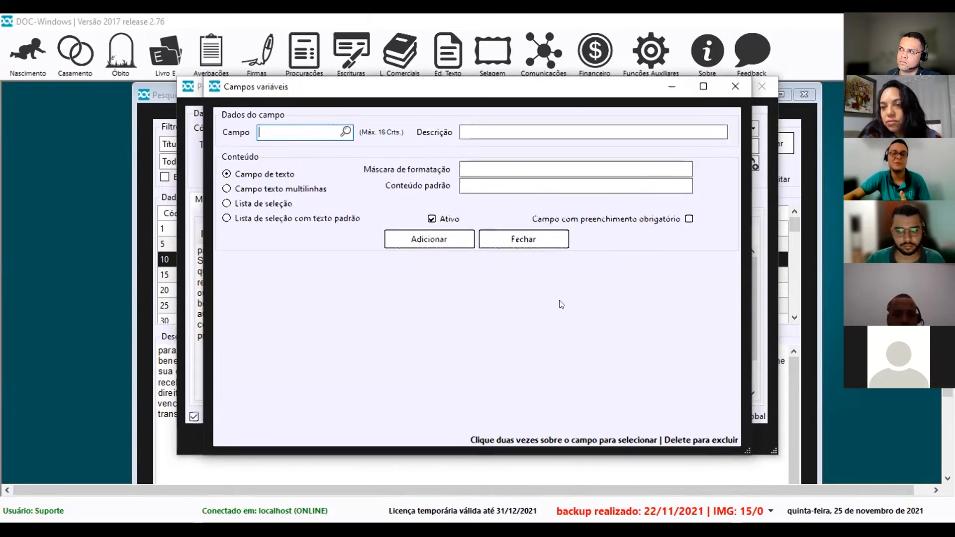
drag(622, 87, 612, 298)
click(724, 297)
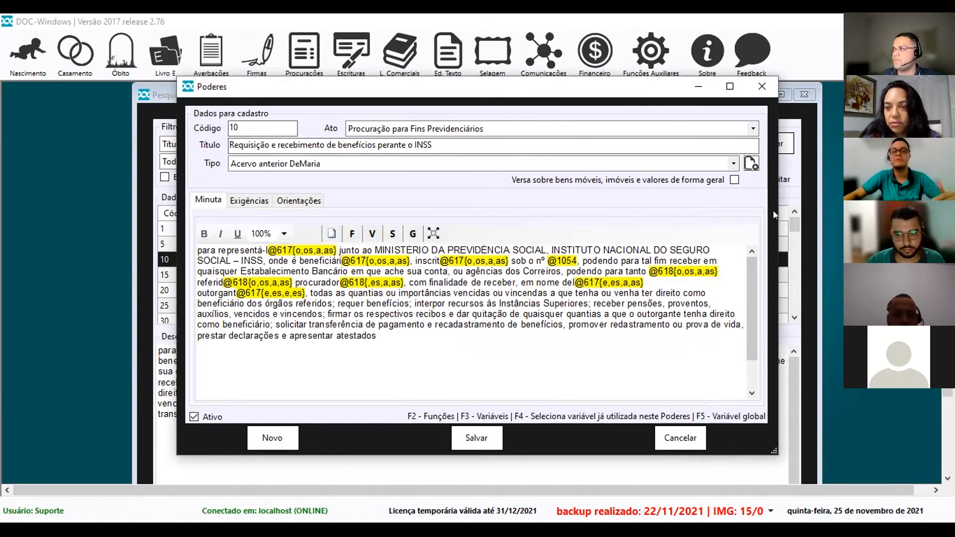
click(763, 85)
click(515, 318)
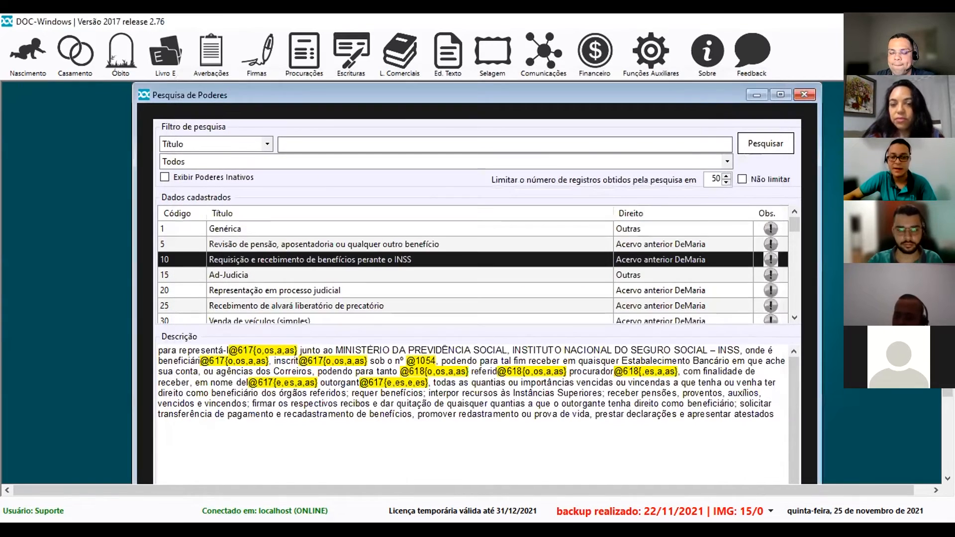
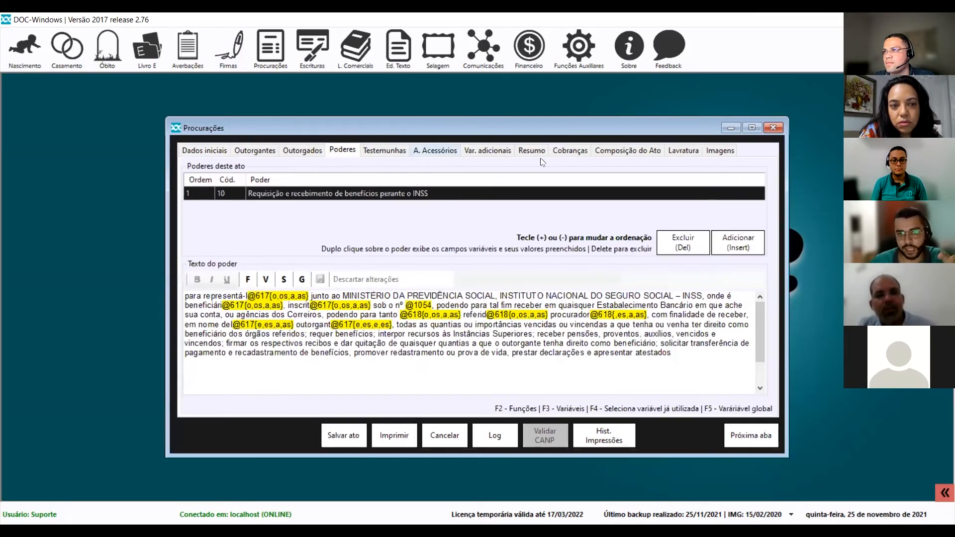
Switch from the Poderes text to the procuração's Composição do Ato text.
click(612, 152)
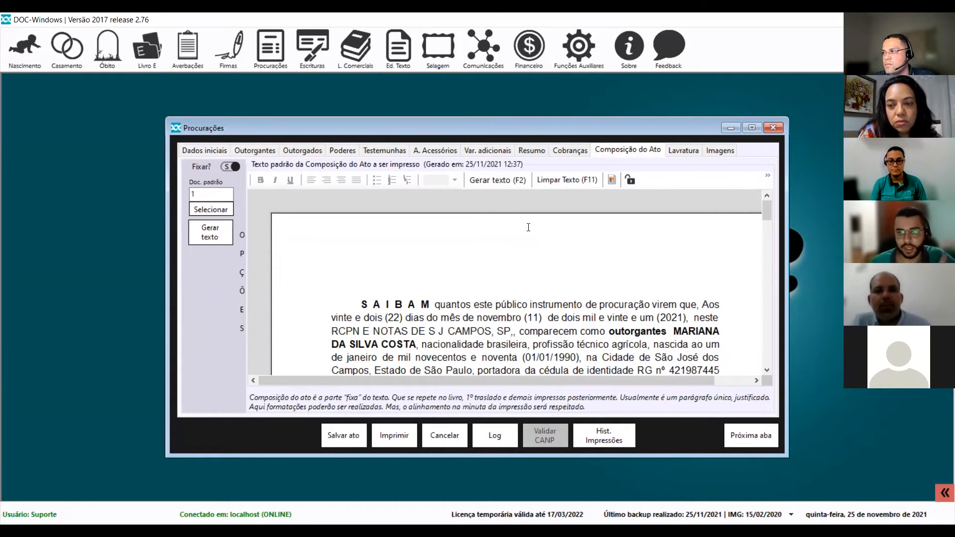
Scroll through the act composition text, toggle its padlock, and shift the Procurações window up-left.
scroll(544, 263, down, 5)
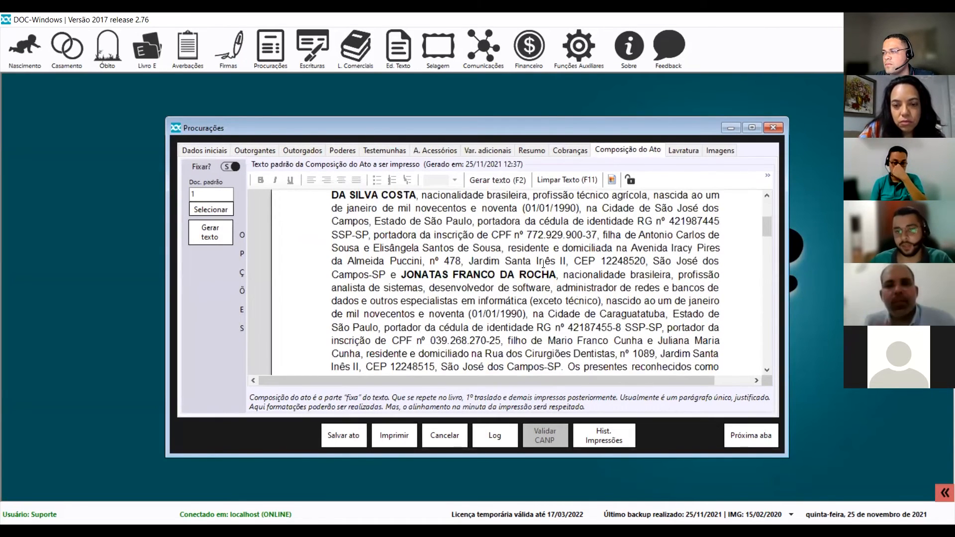
scroll(544, 263, up, 3)
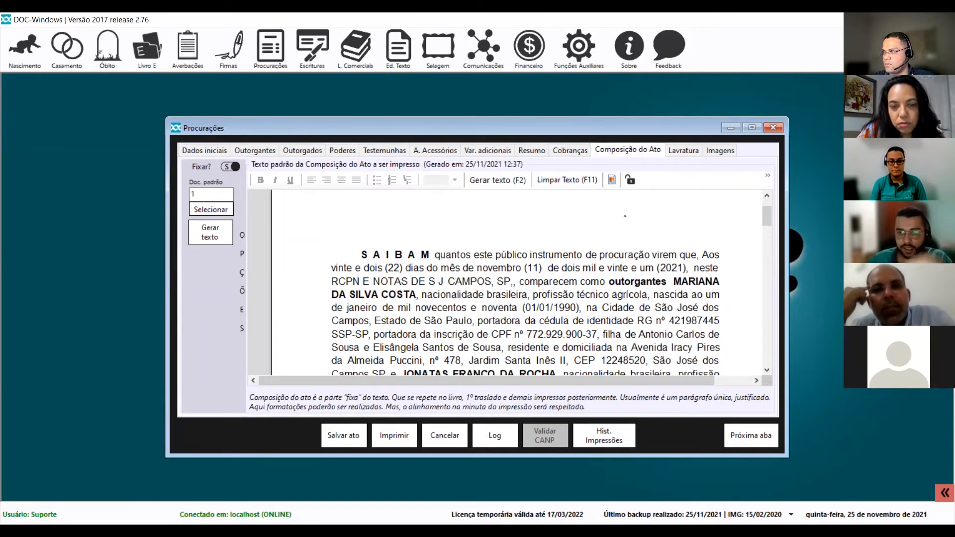
click(629, 181)
scroll(562, 294, down, 2)
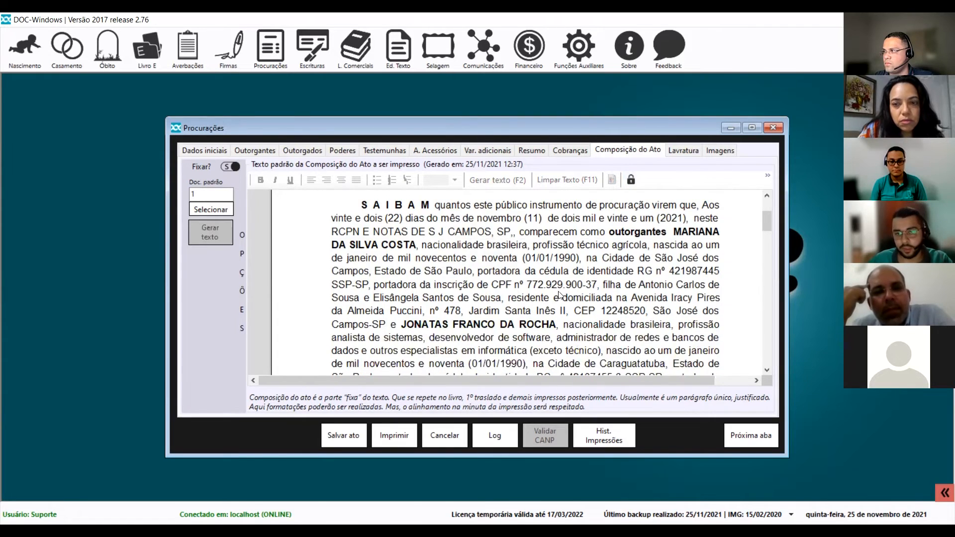
scroll(563, 277, up, 4)
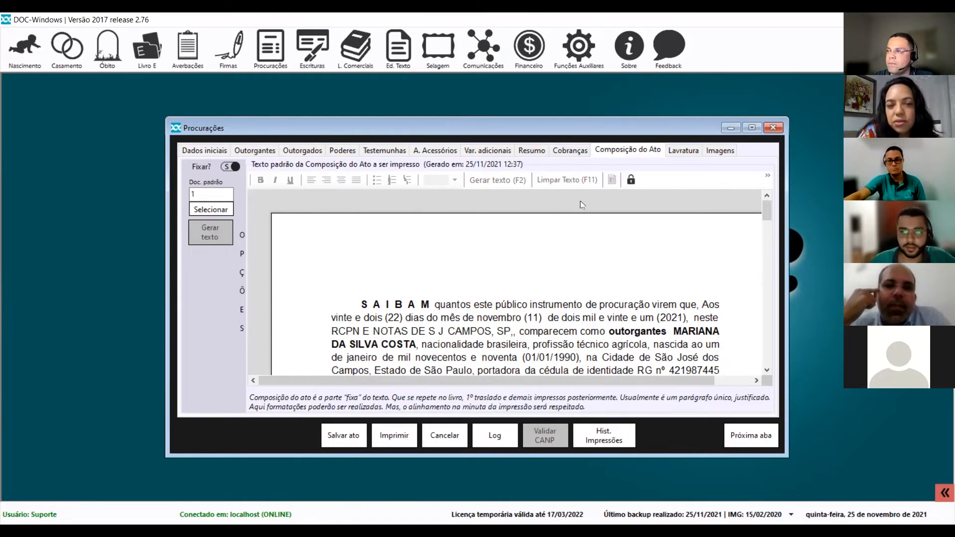
drag(582, 127, 560, 114)
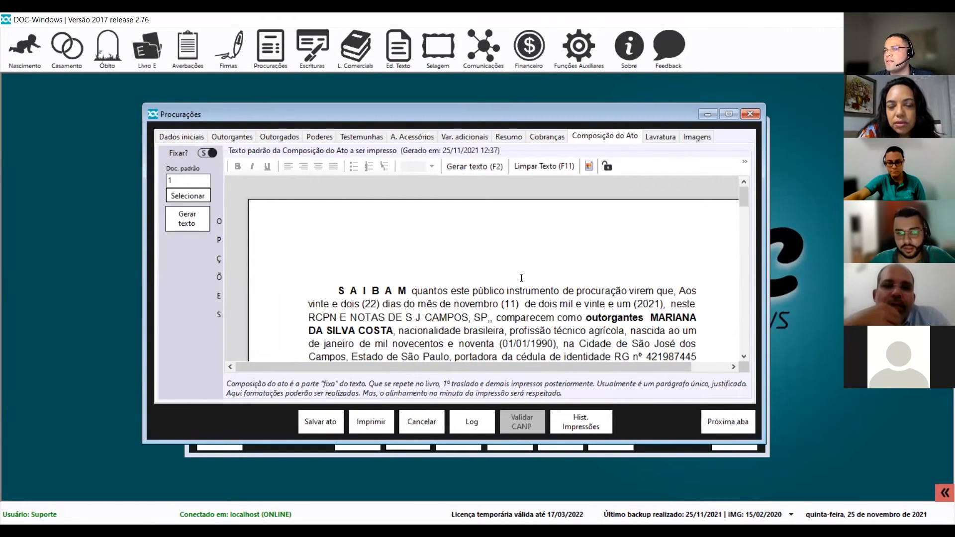
Erase stray 'ccc' from CPF, then show the Outorgantes list with both grantors' documents.
text(ccc)
key(BackSpace)
key(BackSpace)
key(BackSpace)
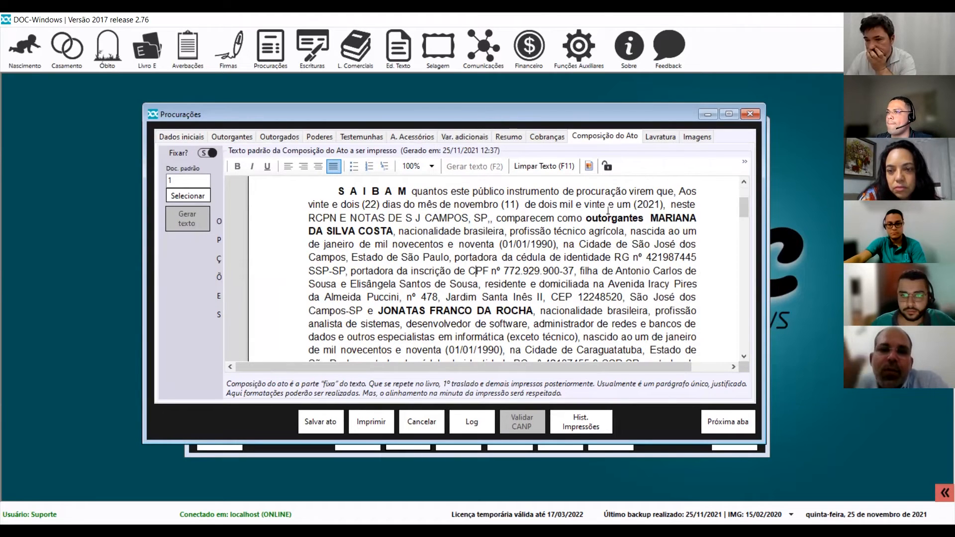
scroll(636, 228, up, 1)
scroll(649, 245, down, 1)
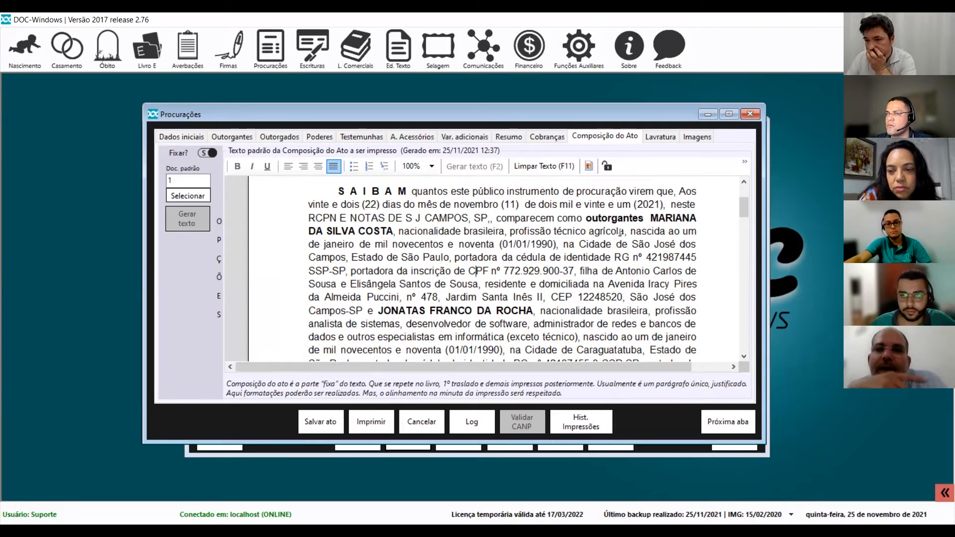
click(232, 137)
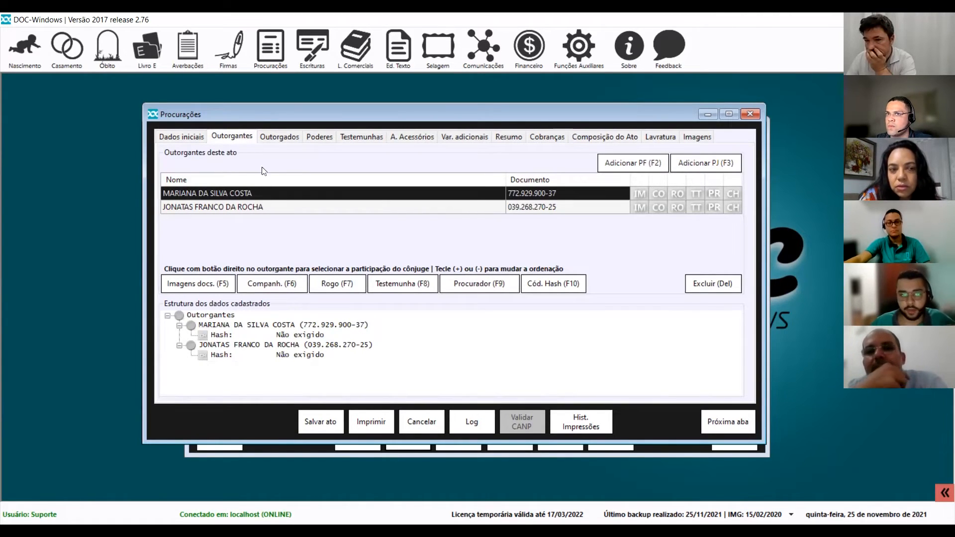
Clear the Composição do Ato text, regenerate it with Gerar texto, and save the procuração.
click(604, 136)
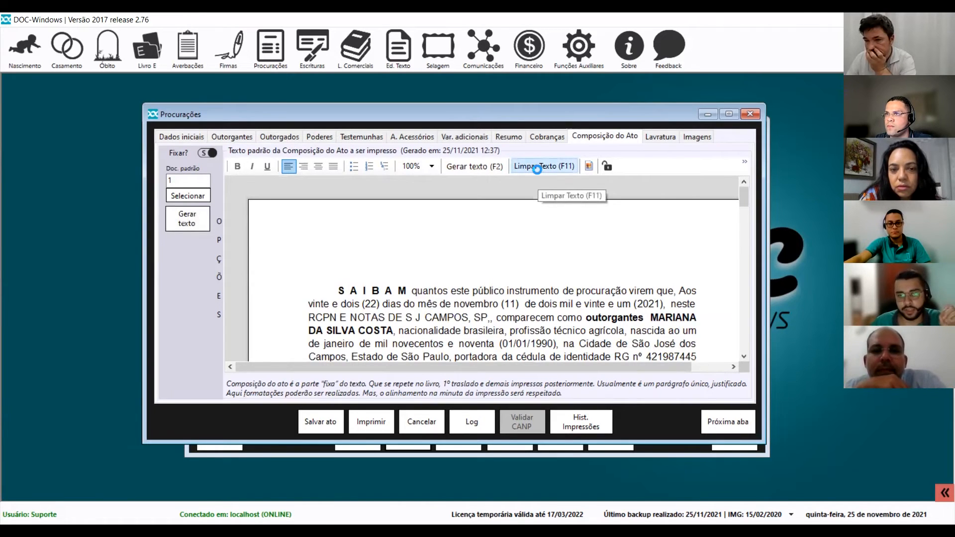
click(537, 169)
click(472, 321)
click(201, 228)
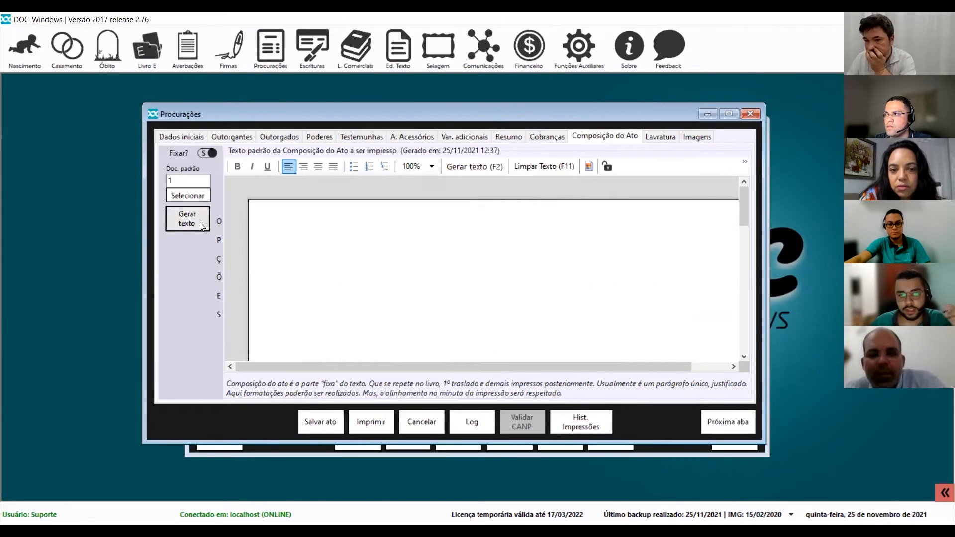
click(519, 323)
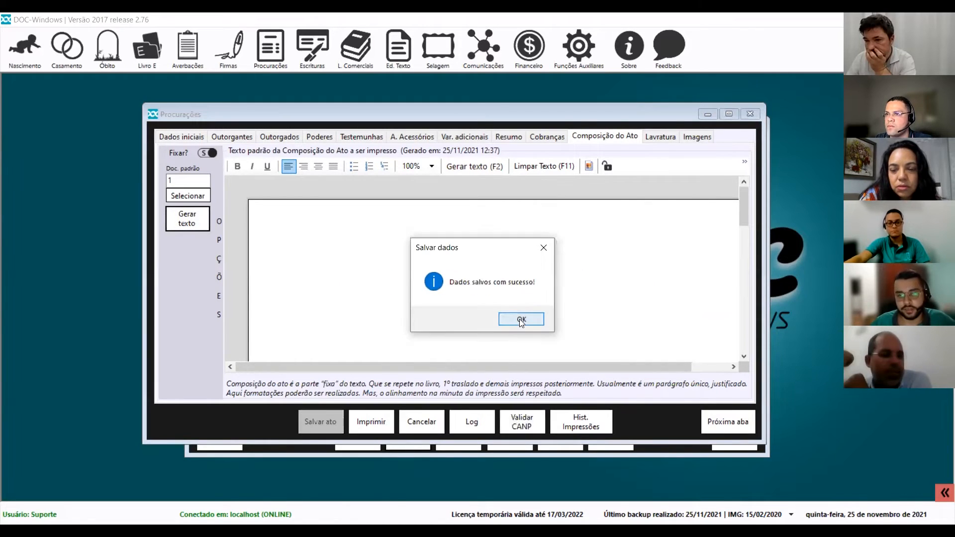
key(Return)
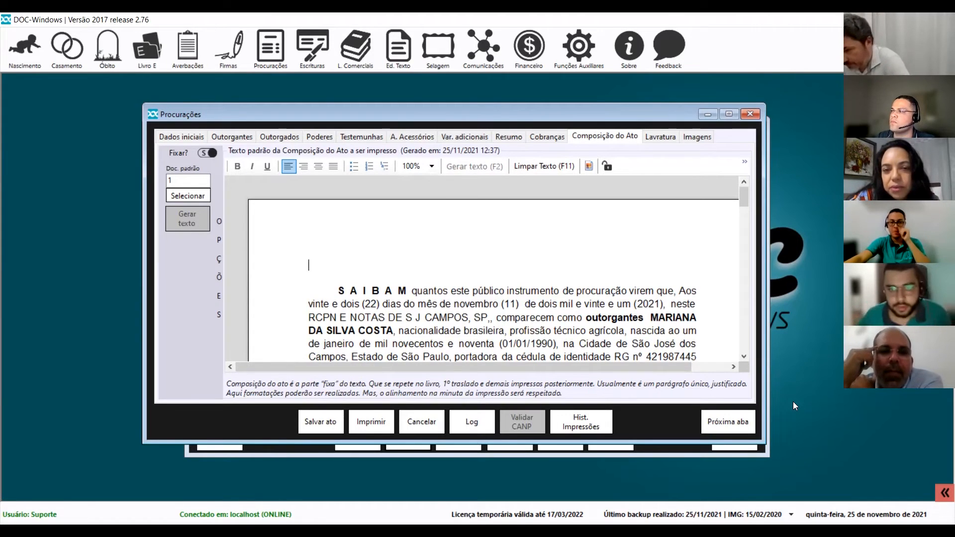
click(608, 166)
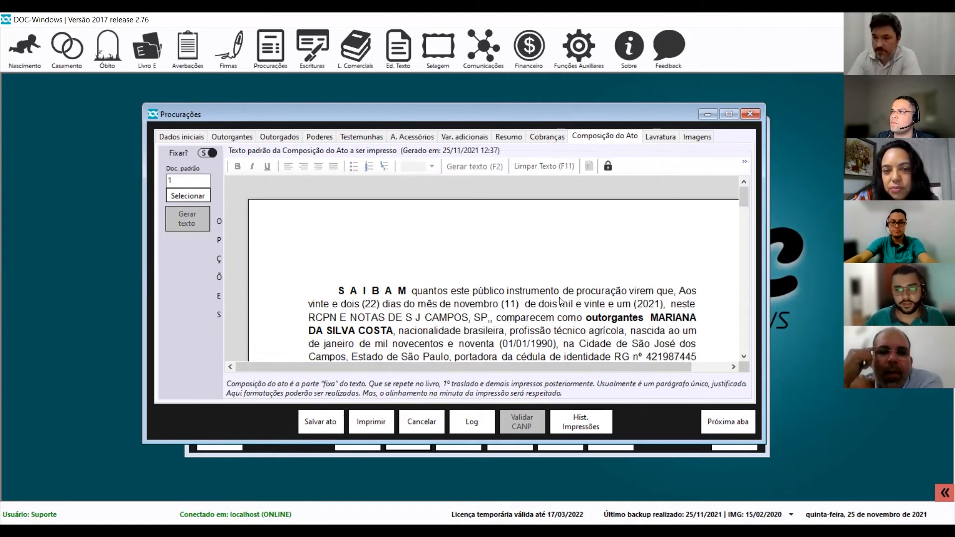
scroll(433, 273, down, 10)
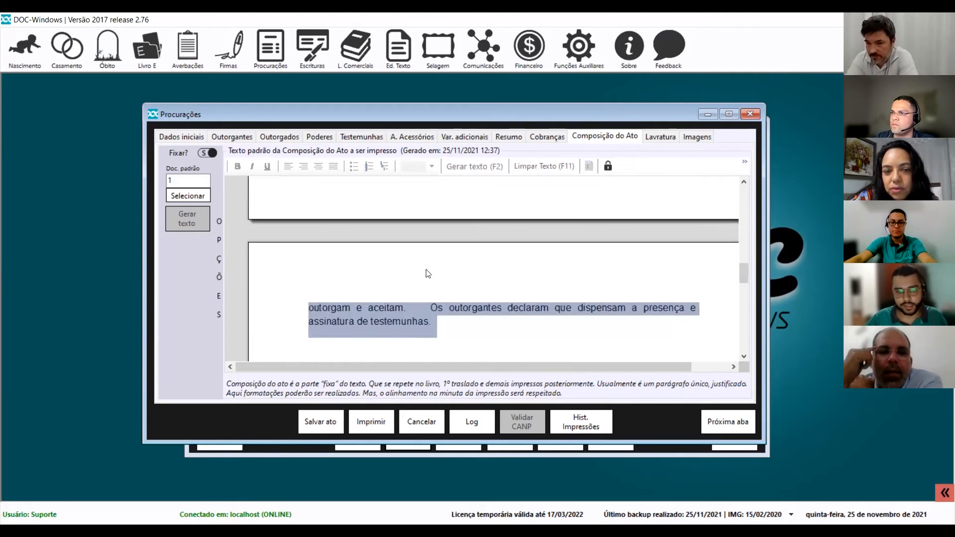
scroll(448, 261, up, 6)
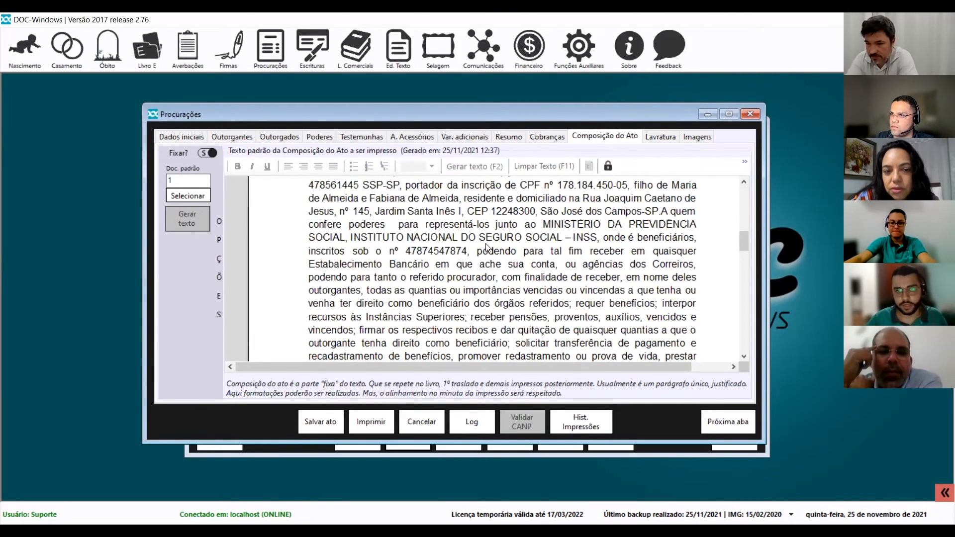
click(609, 166)
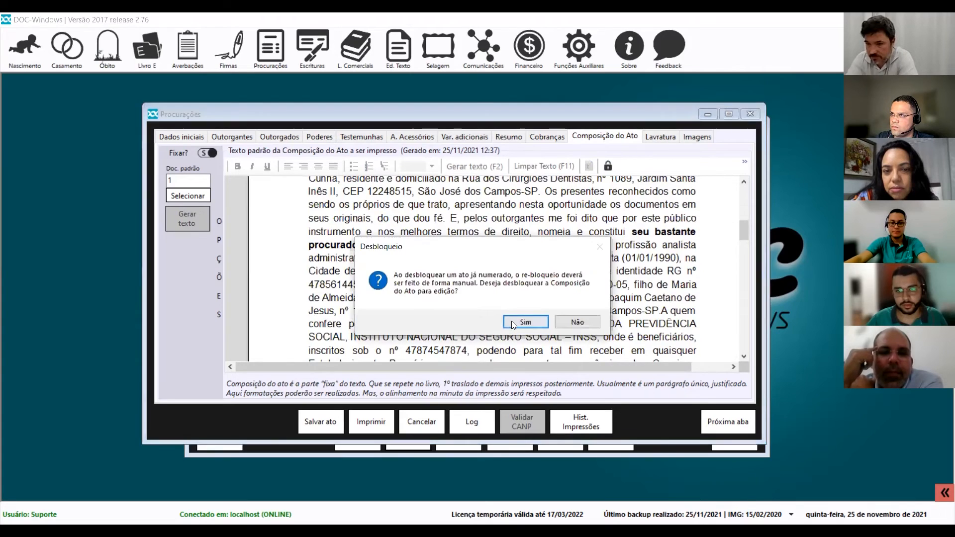
click(511, 321)
text(ffffffff)
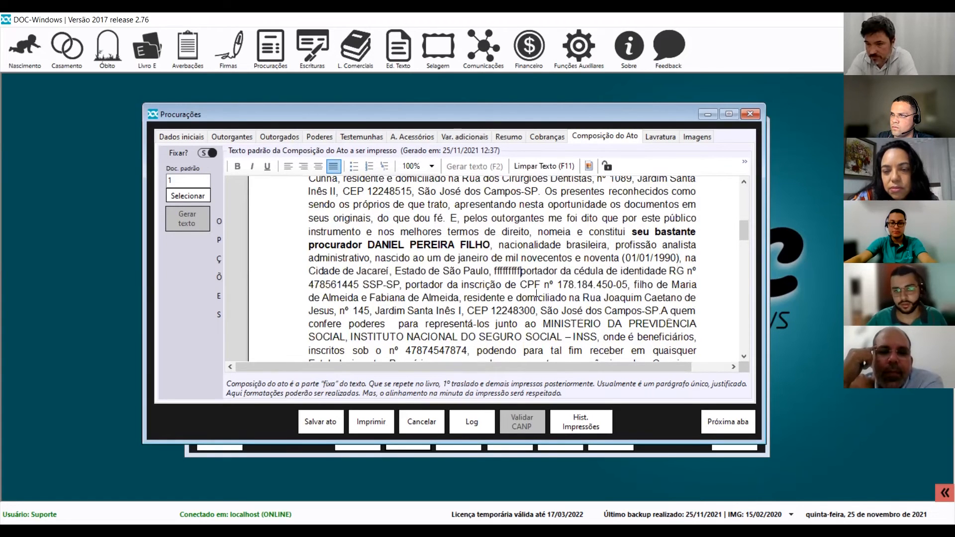
key(BackSpace)
key(BackSpace)
key(BackSpace)
key(BackSpace)
key(BackSpace)
key(BackSpace)
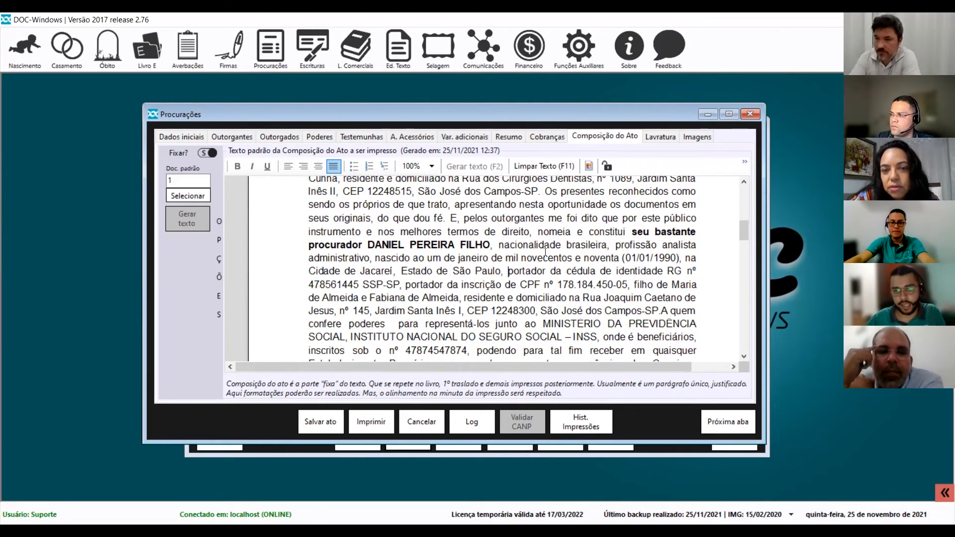
scroll(570, 217, up, 10)
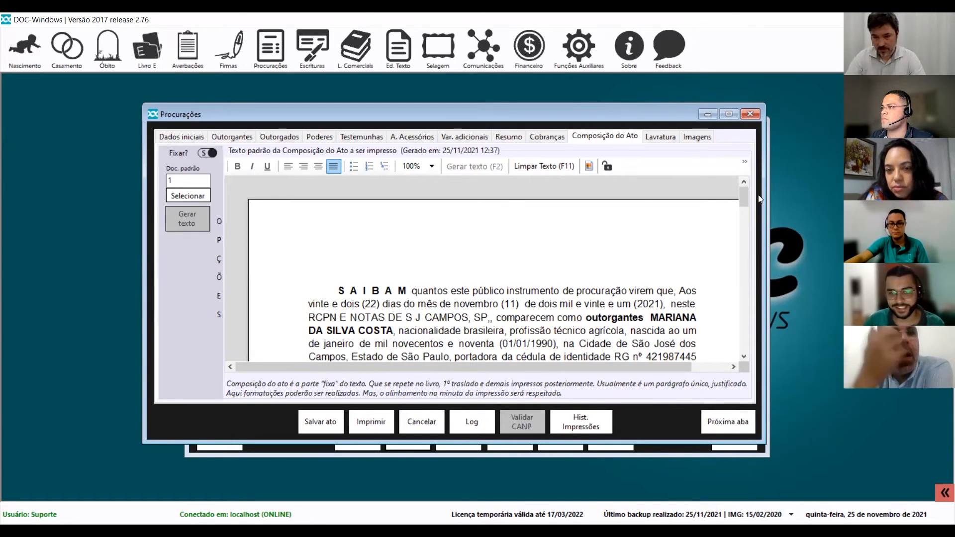
Bring the Procurações window back into focus.
click(572, 25)
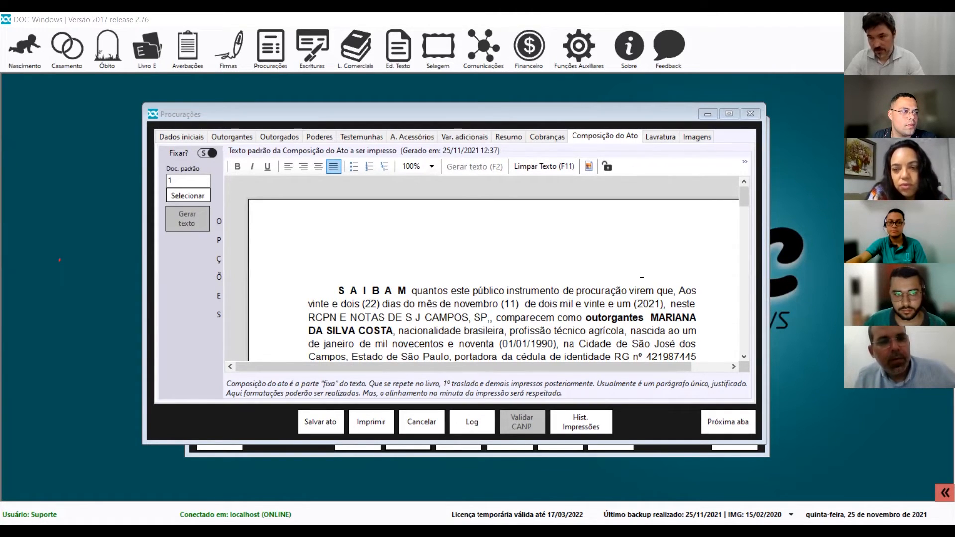
click(175, 196)
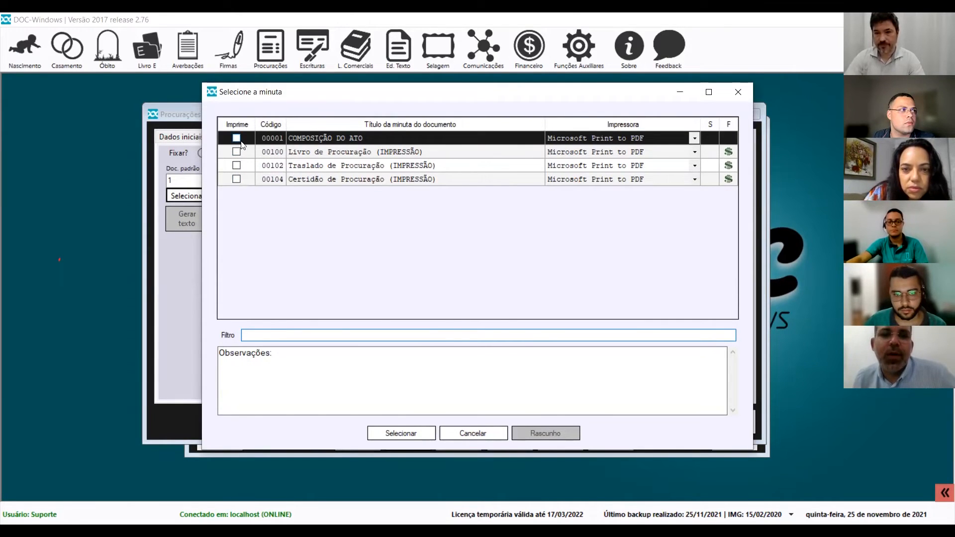
Load the 00001 COMPOSIÇÃO DO ATO minuta from the Selecione a minuta chooser.
click(745, 92)
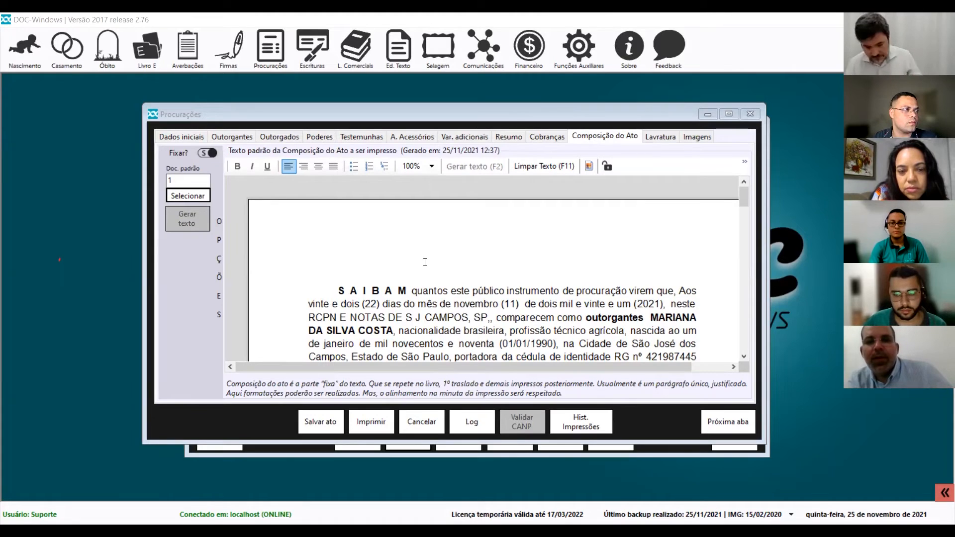
click(193, 196)
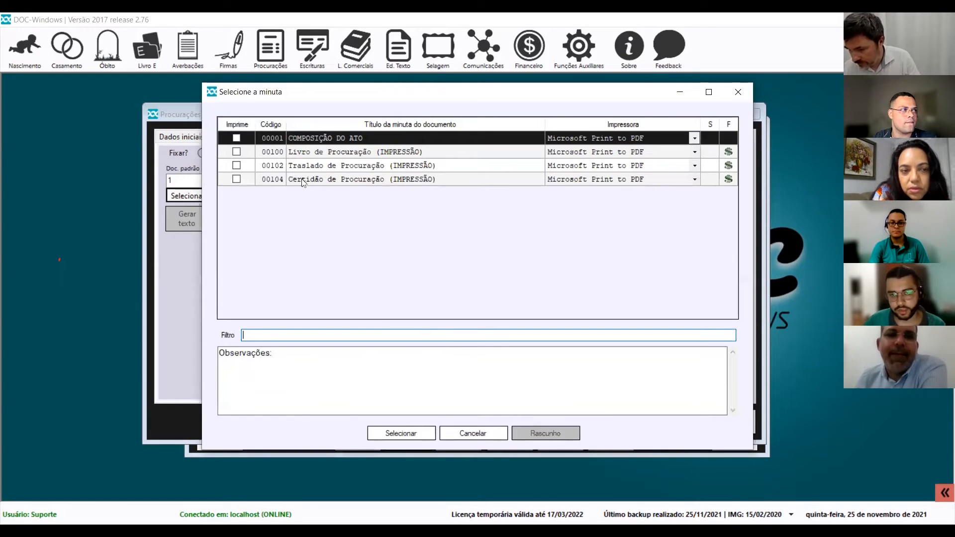
double_click(236, 139)
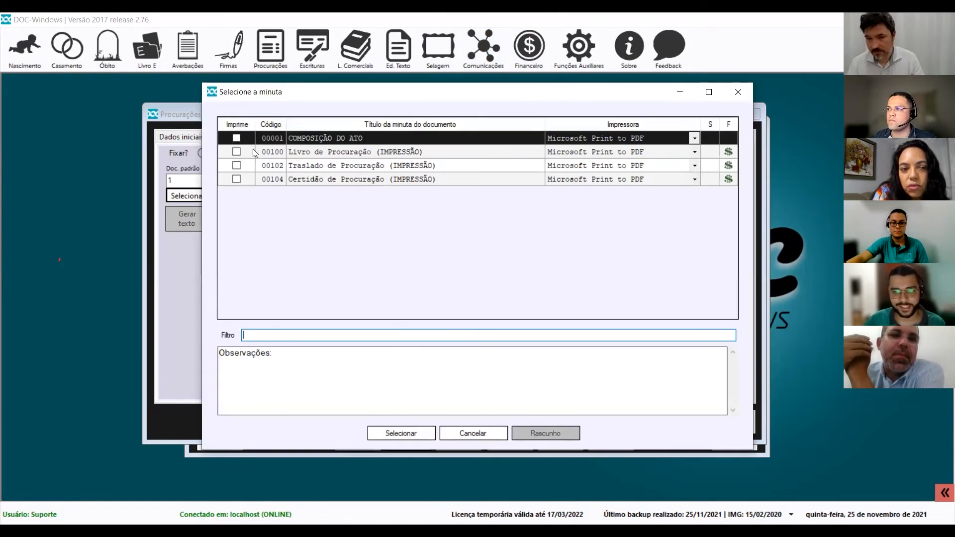
click(237, 138)
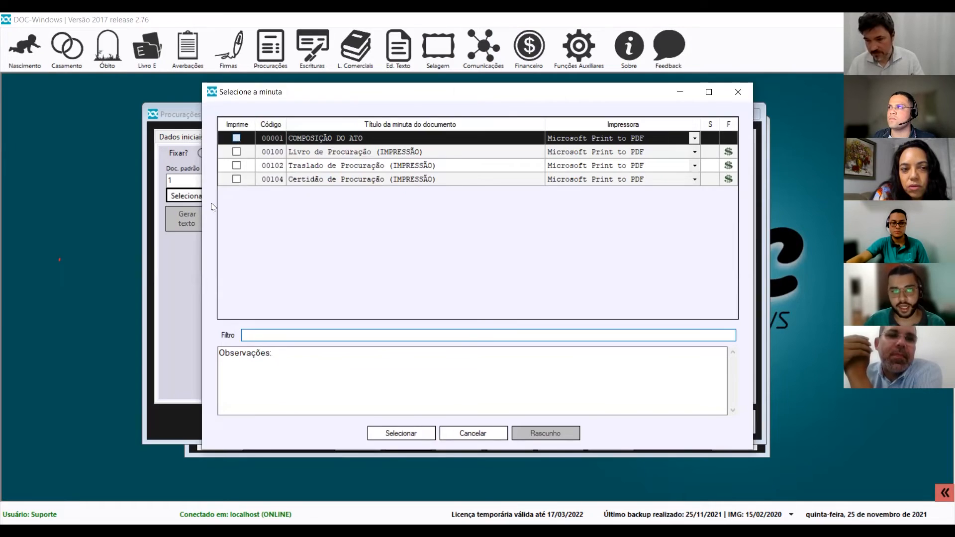
key(Return)
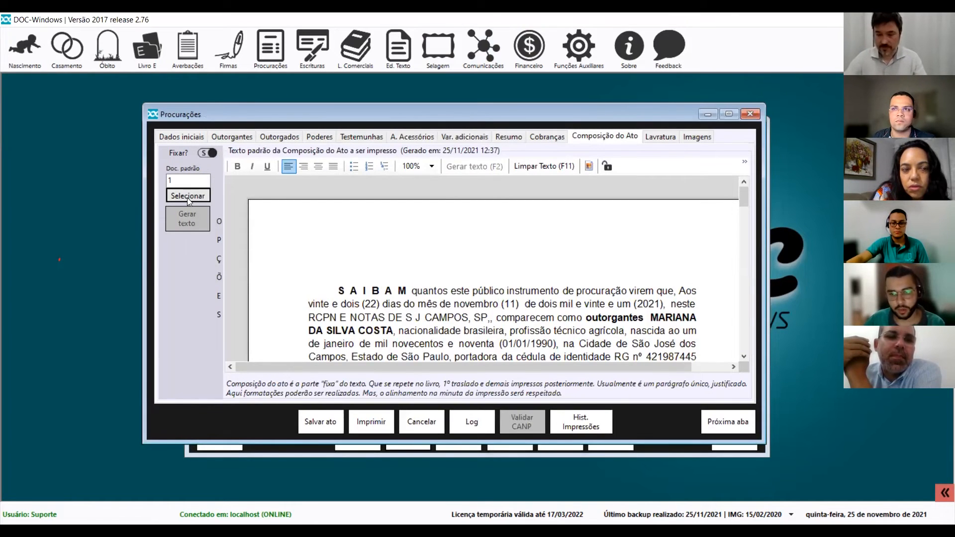
Bring forward the Pesquisa de procurações results showing the one 22/11/2021 procuração.
click(391, 46)
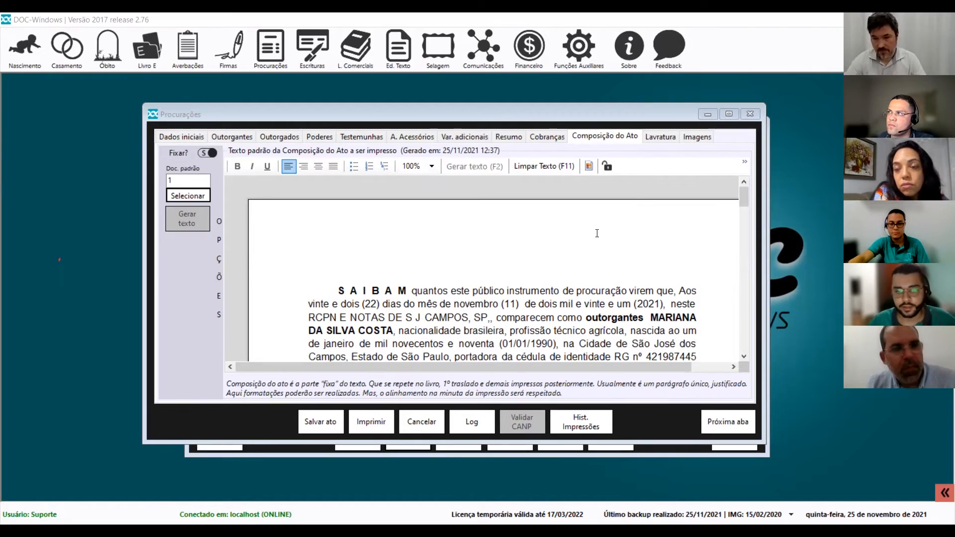
click(634, 453)
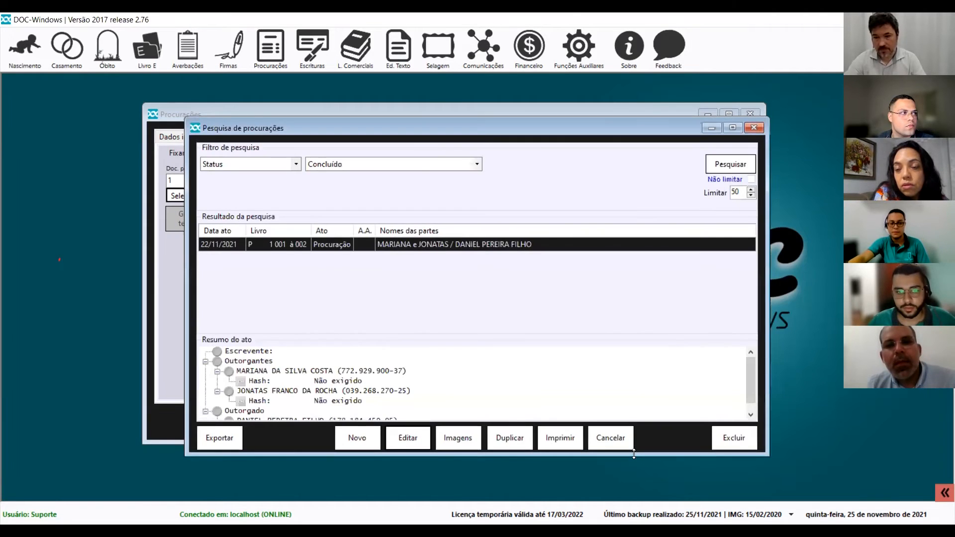
Nudge the search window up-left and bring the procuração's act text to the front.
drag(585, 127, 579, 119)
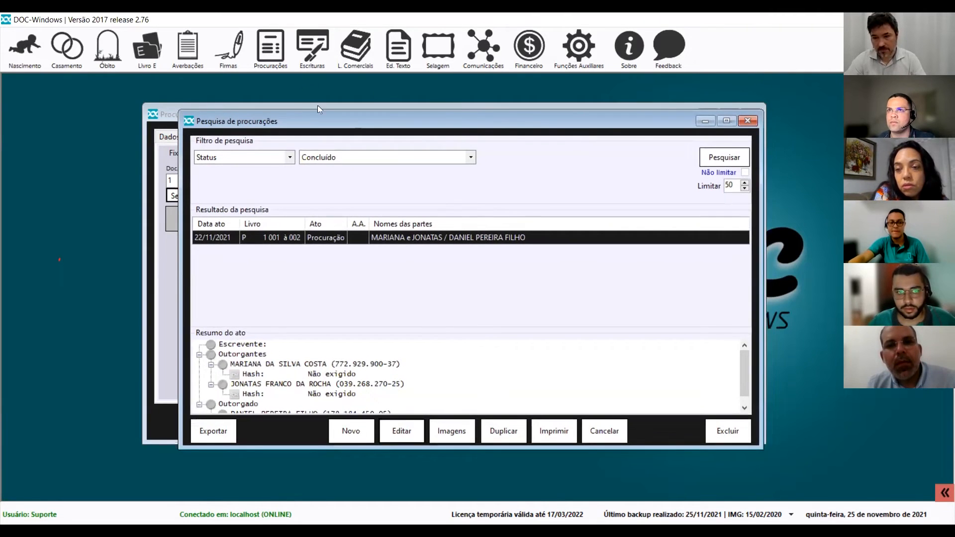
click(528, 108)
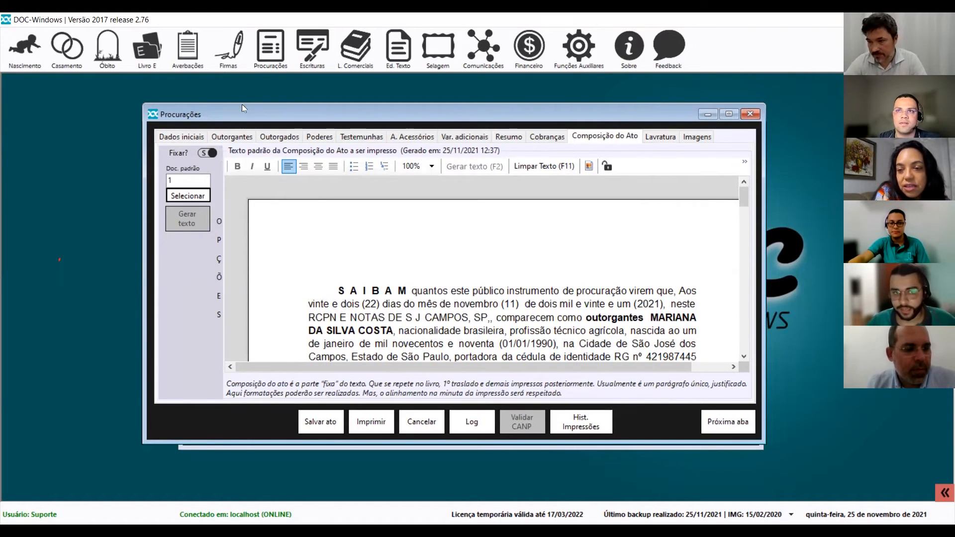
Open the Procurações minuta definitions and edit the COMPOSIÇÃO DO ATO template.
click(278, 56)
mouse_move(316, 113)
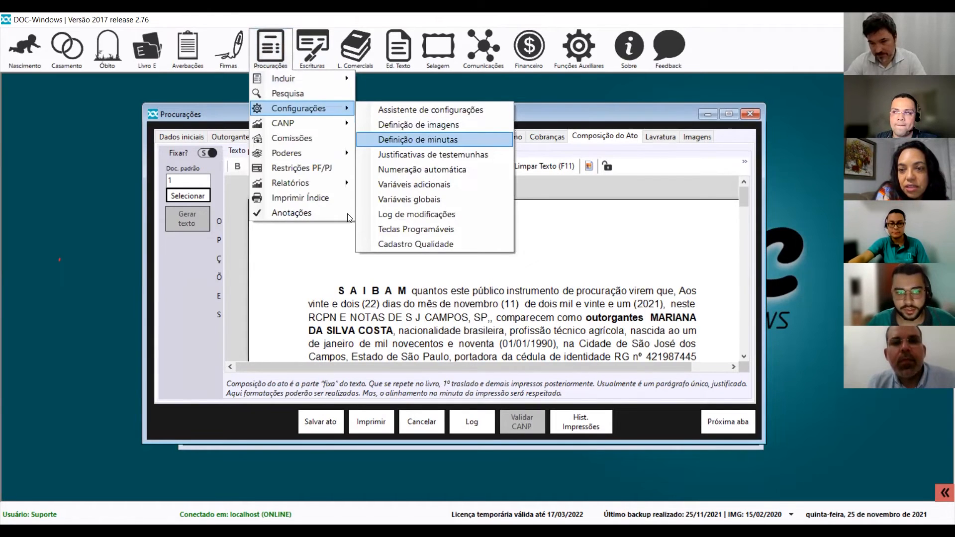
key(Return)
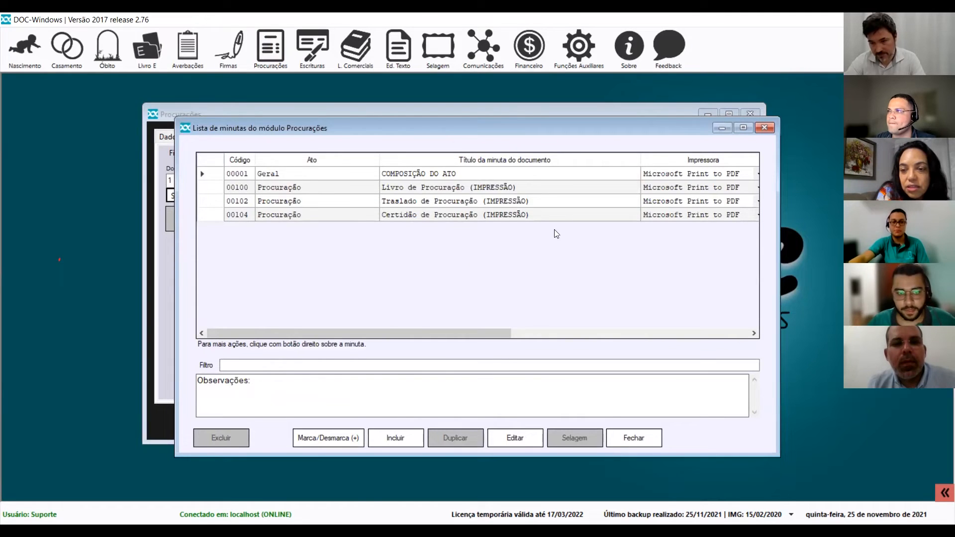
key(Return)
Search the field list for 'subst', select Substabelecimento (34), then close the lookup and editor.
key(F2)
text(subst)
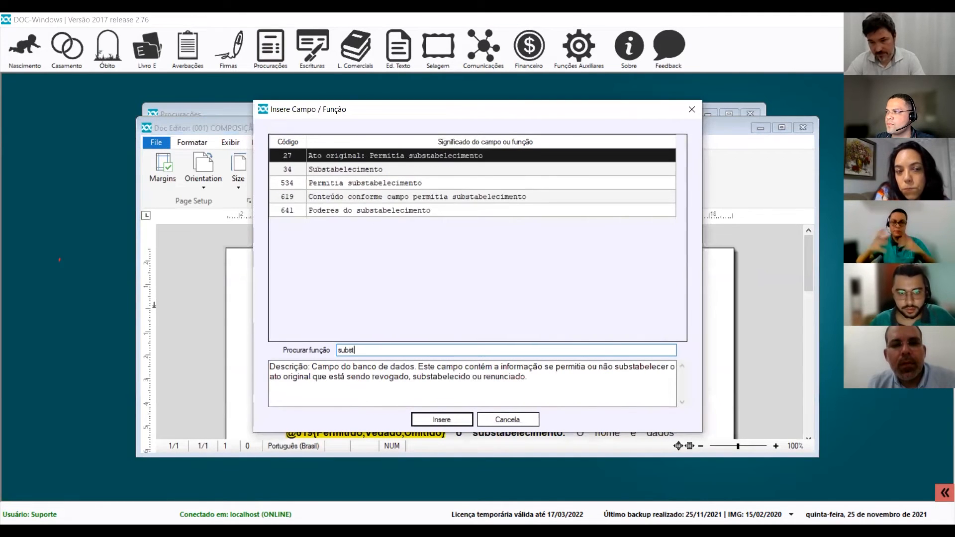
click(367, 172)
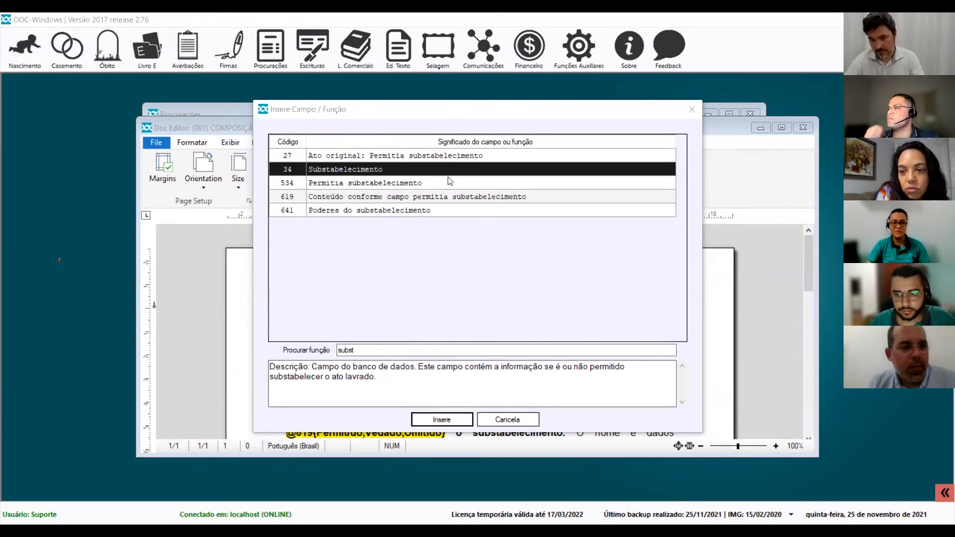
click(685, 108)
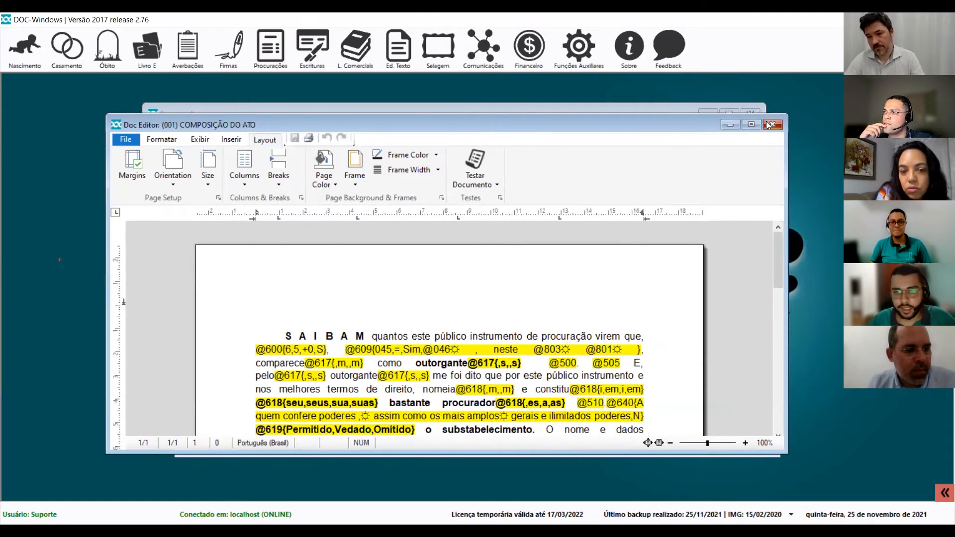
click(771, 124)
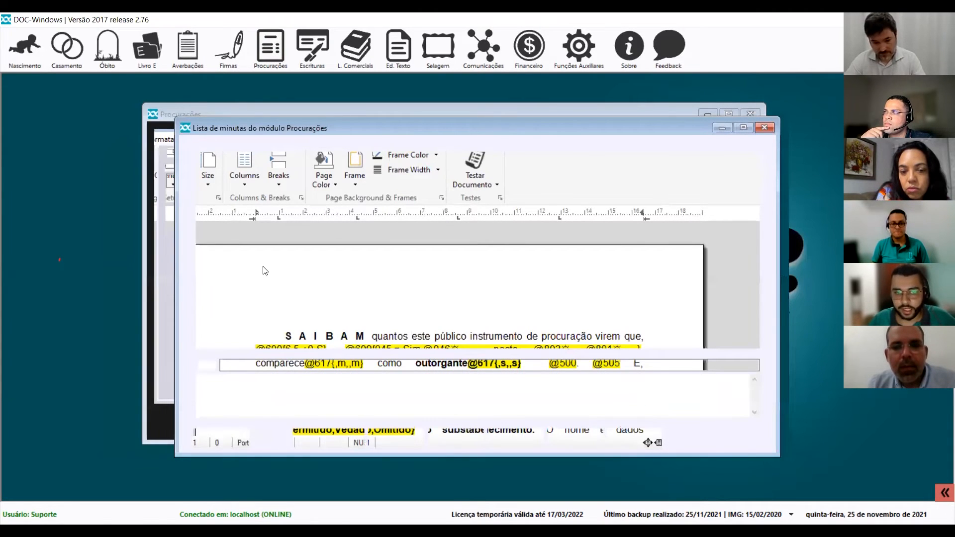
Bring the procuração's Composição do Ato text in front of the Lista de minutas.
click(156, 287)
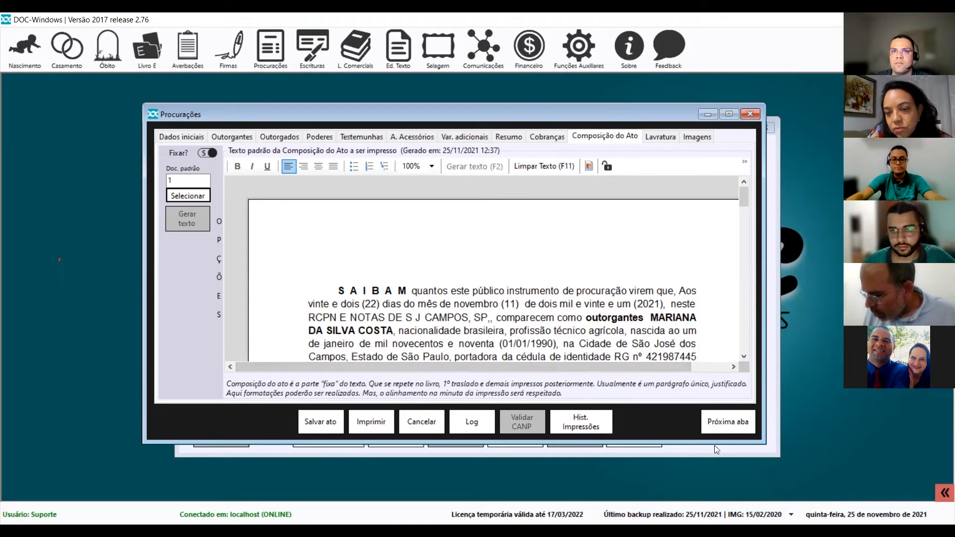
Bring the Procurações minutas list, with COMPOSIÇÃO DO ATO and the print minutas, back to the front.
key(alt+Tab)
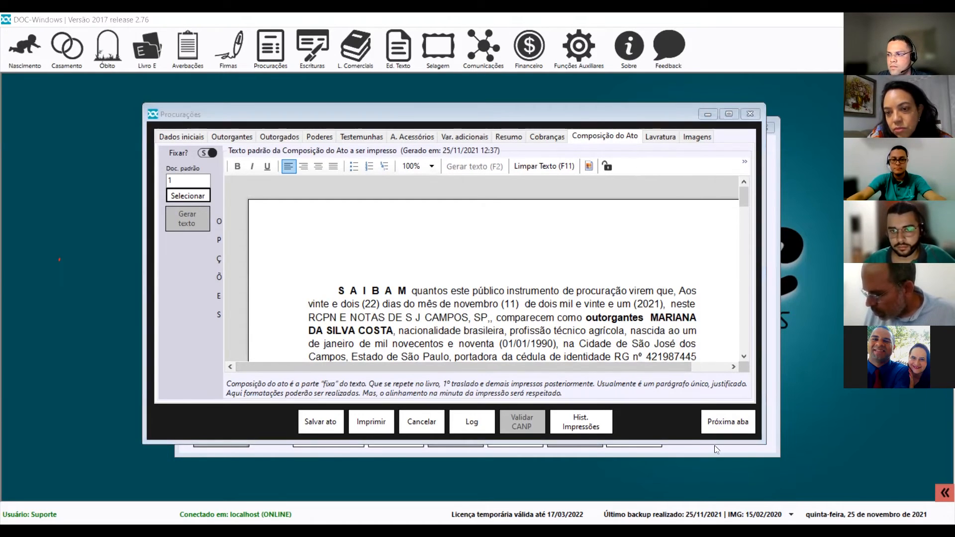
click(773, 234)
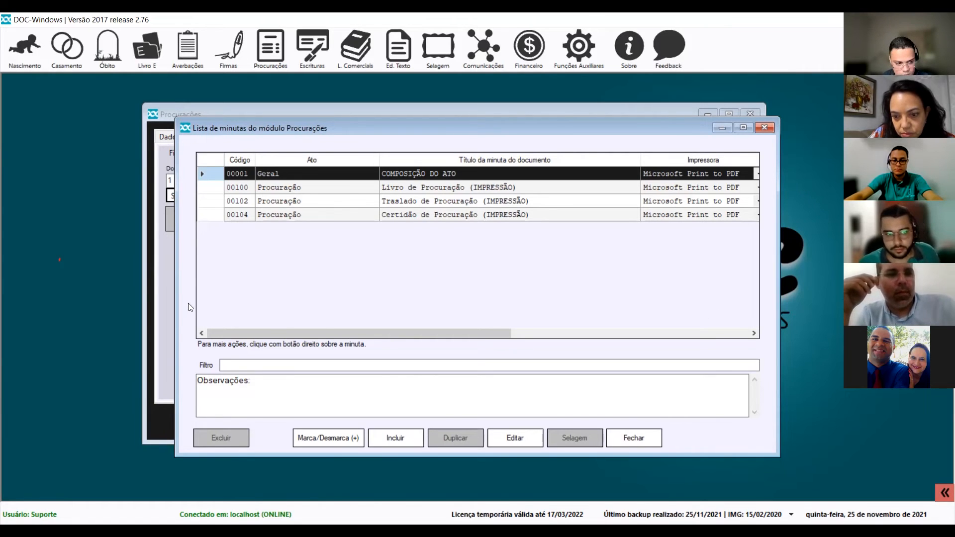
Open minuta 00001 COMPOSIÇÃO DO ATO, then the Procurações > Poderes > Pesquisar power search.
double_click(410, 173)
click(266, 56)
mouse_move(325, 158)
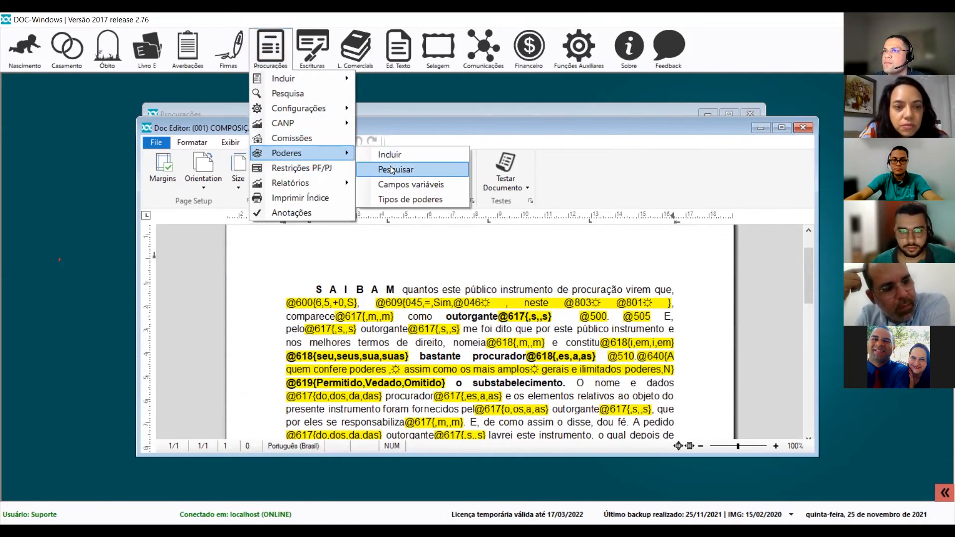
click(411, 184)
click(708, 120)
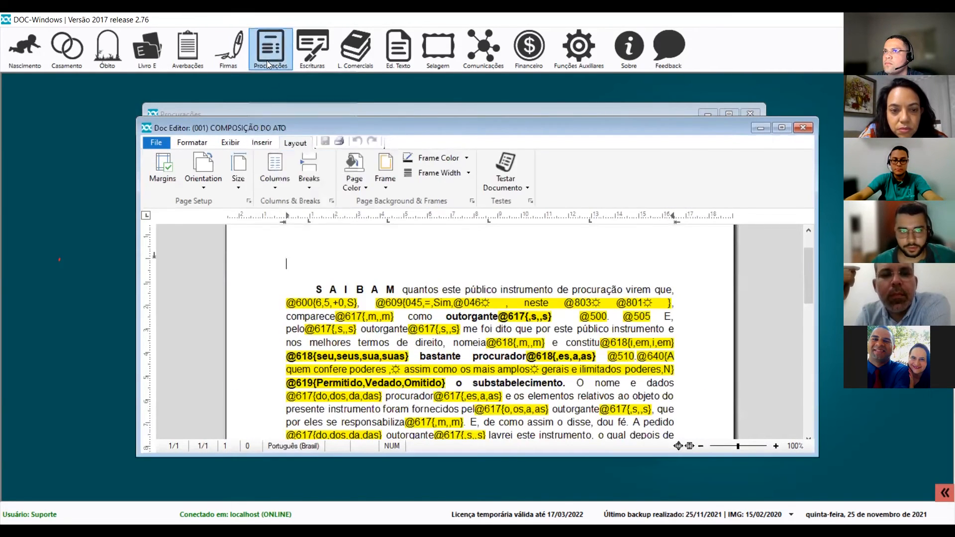
click(268, 58)
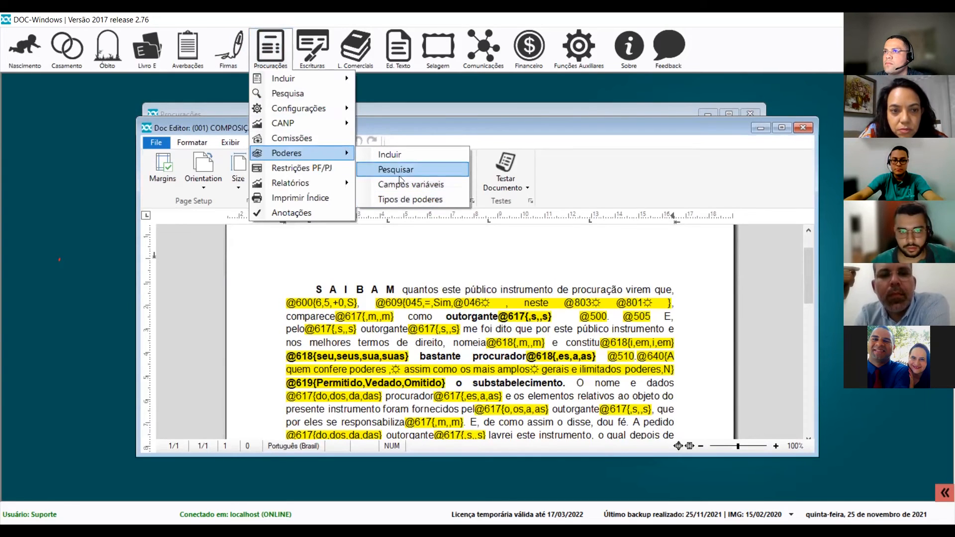
click(402, 170)
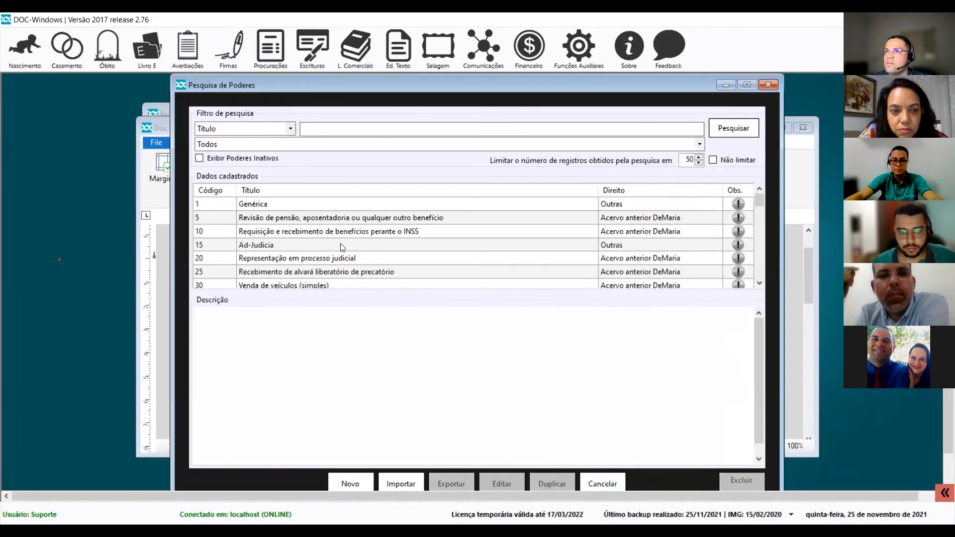
Open the Ad-Judicia power (code 15) and bring up the Insere Campo / Função list.
click(340, 244)
click(501, 484)
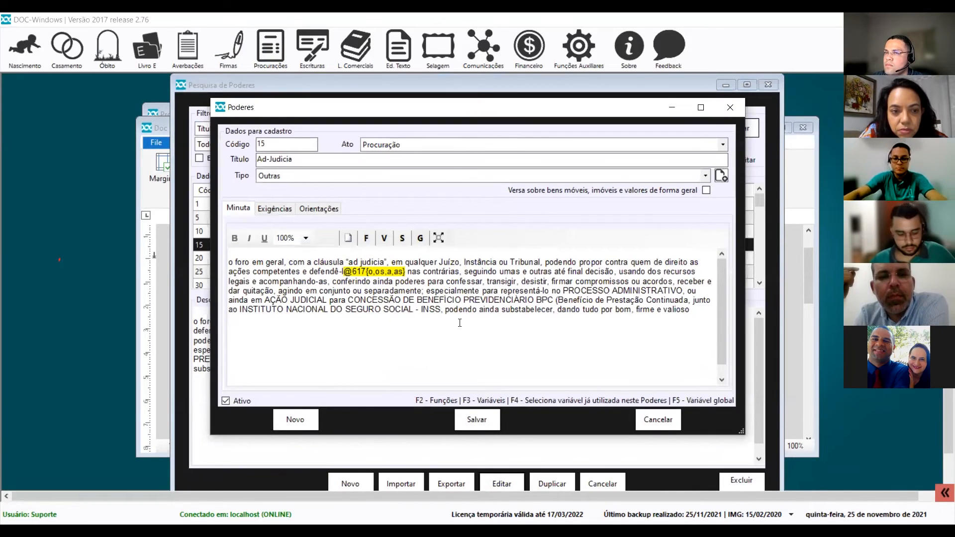
key(F2)
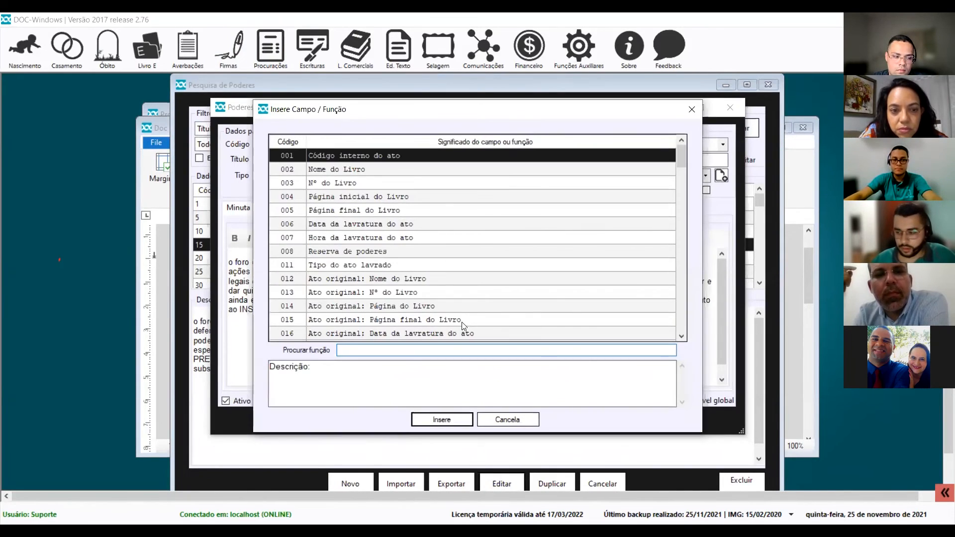
Filter the function list by 'con' and select code 617, the outorgantes gender/quantity conditional.
scroll(537, 255, down, 12)
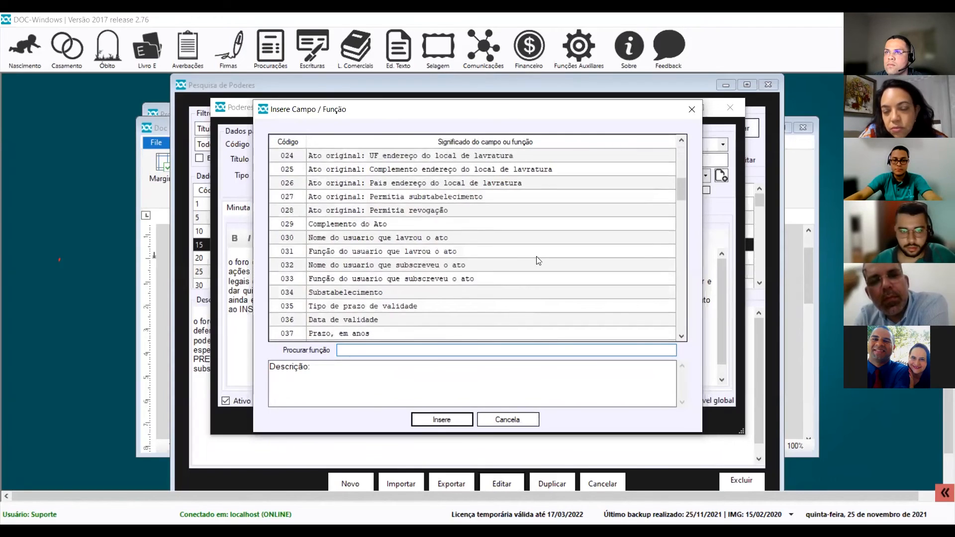
scroll(538, 257, down, 12)
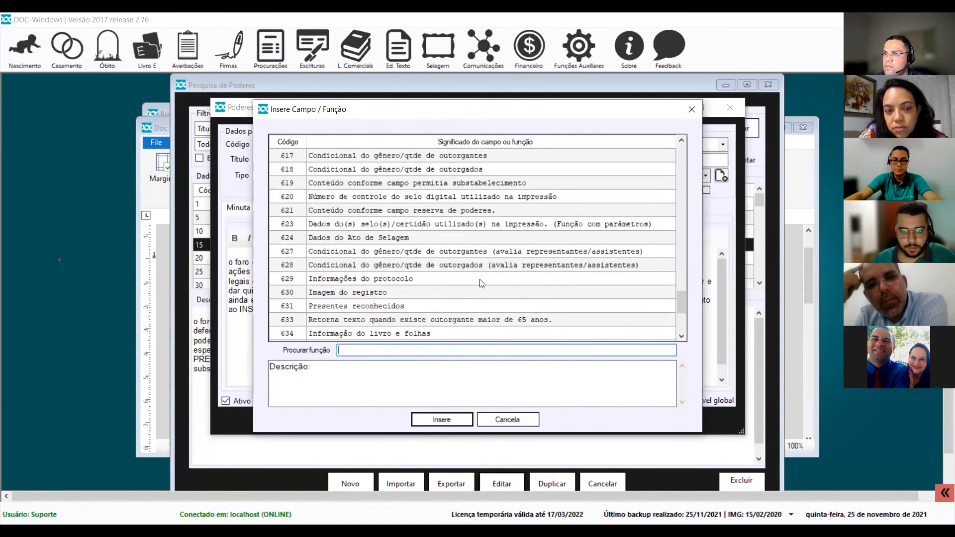
text(conf)
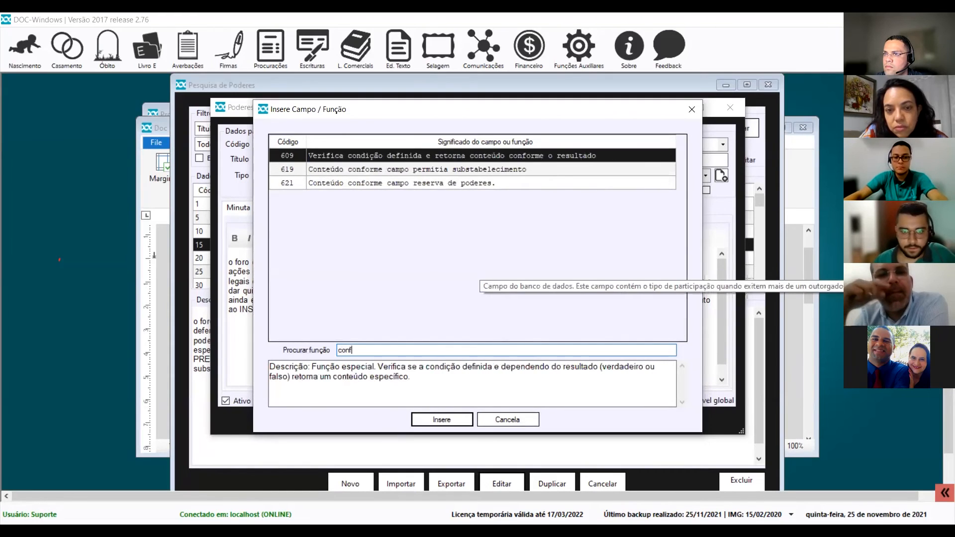
key(BackSpace)
click(407, 211)
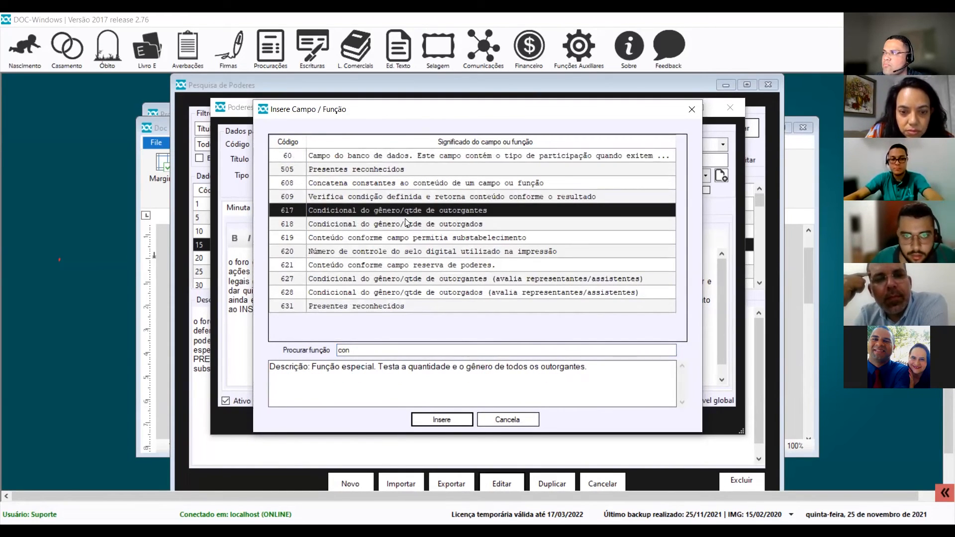
key(Down)
click(454, 211)
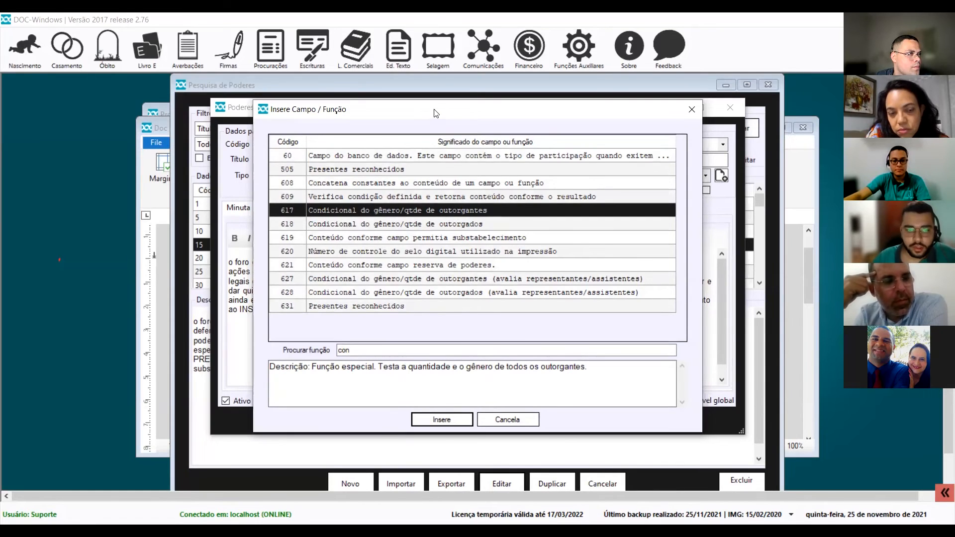
drag(434, 113, 491, 240)
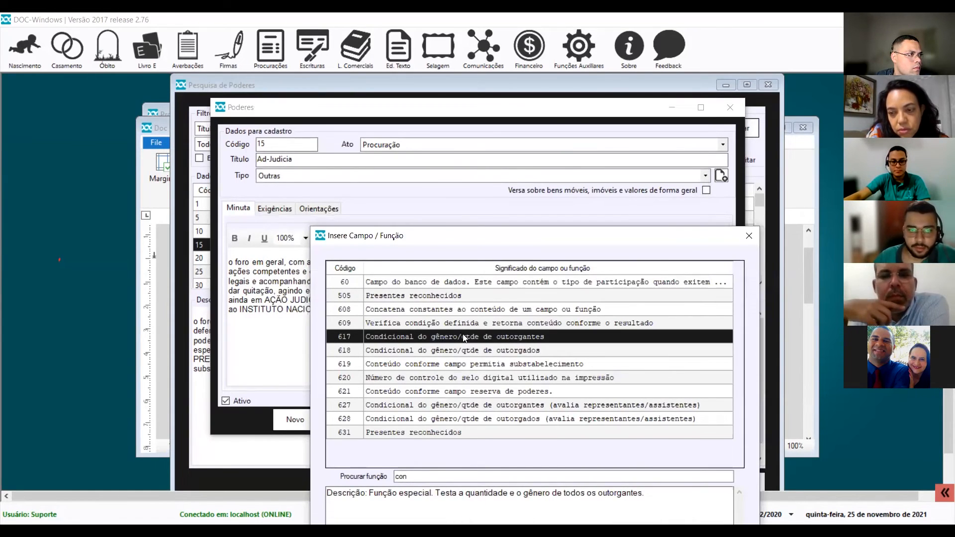
double_click(461, 333)
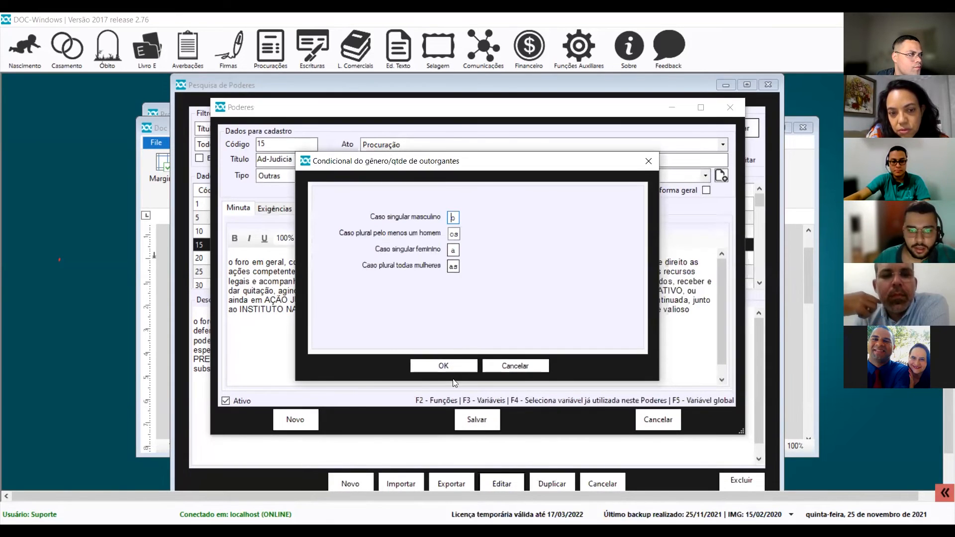
click(443, 365)
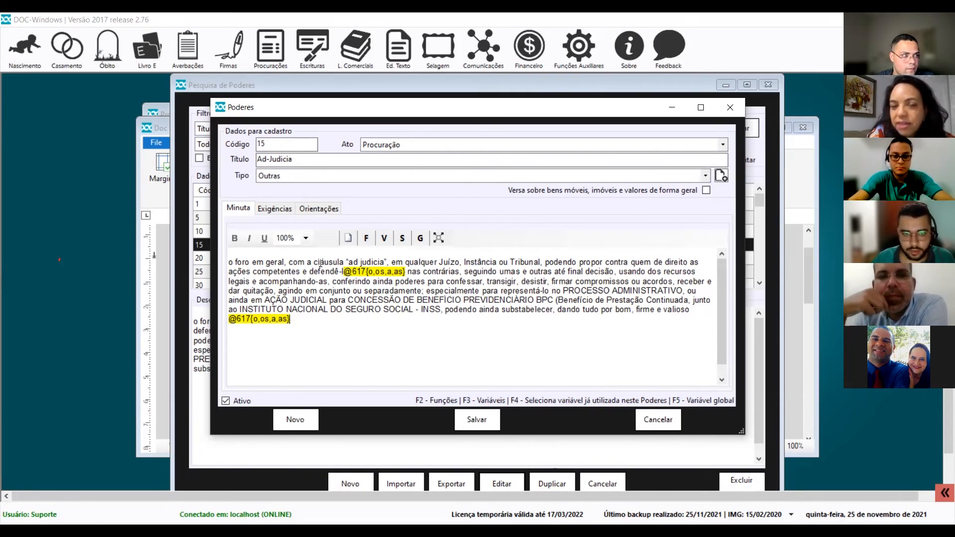
drag(309, 271, 406, 271)
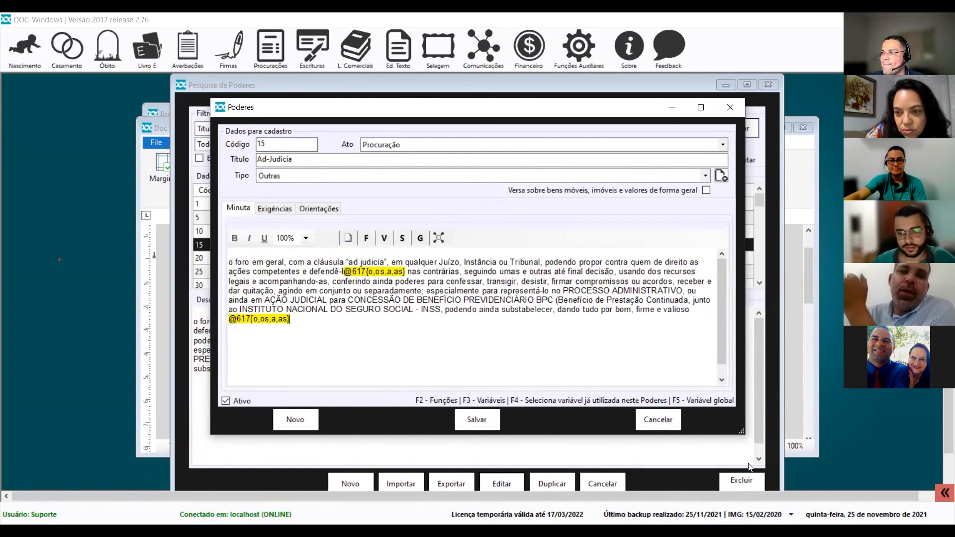
Close the Ad-Judicia power editor without saving, then close Pesquisa de Poderes.
click(728, 109)
click(519, 321)
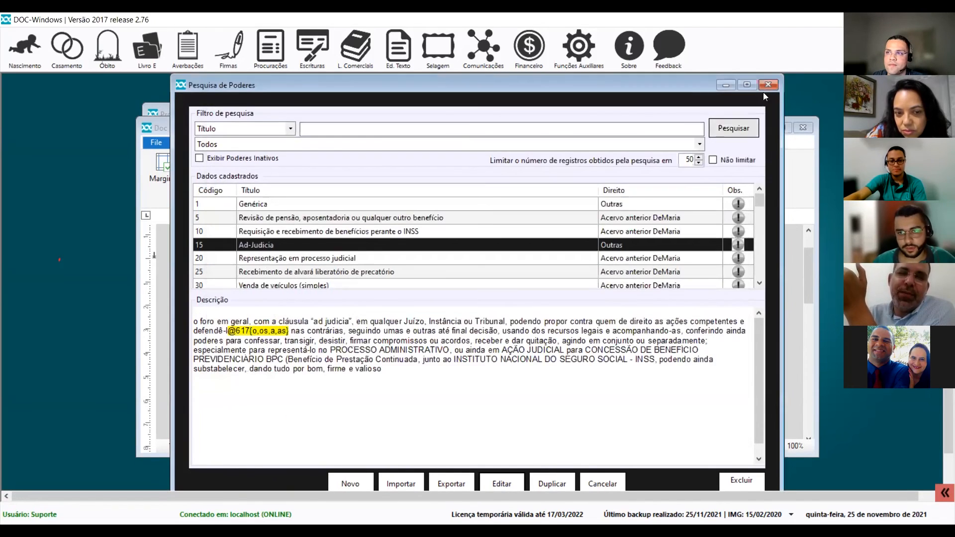
click(766, 87)
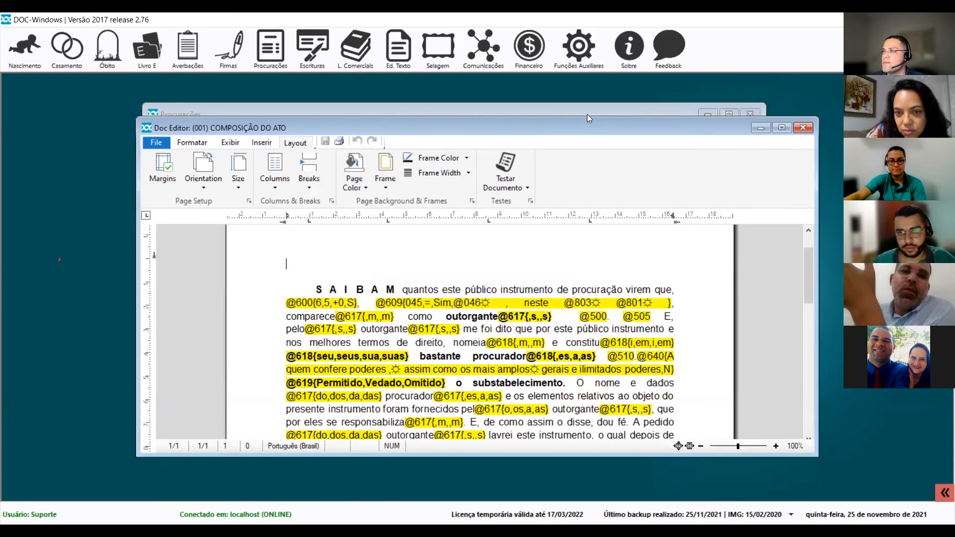
Show the procuração's Outorgantes tab and start adding a new individual (pessoa física) outorgante.
click(587, 115)
click(248, 140)
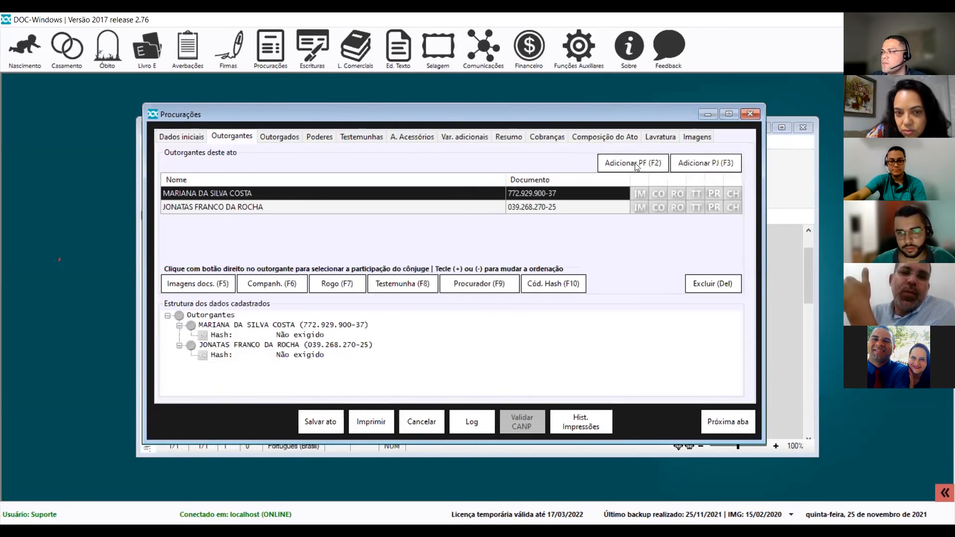
key(F2)
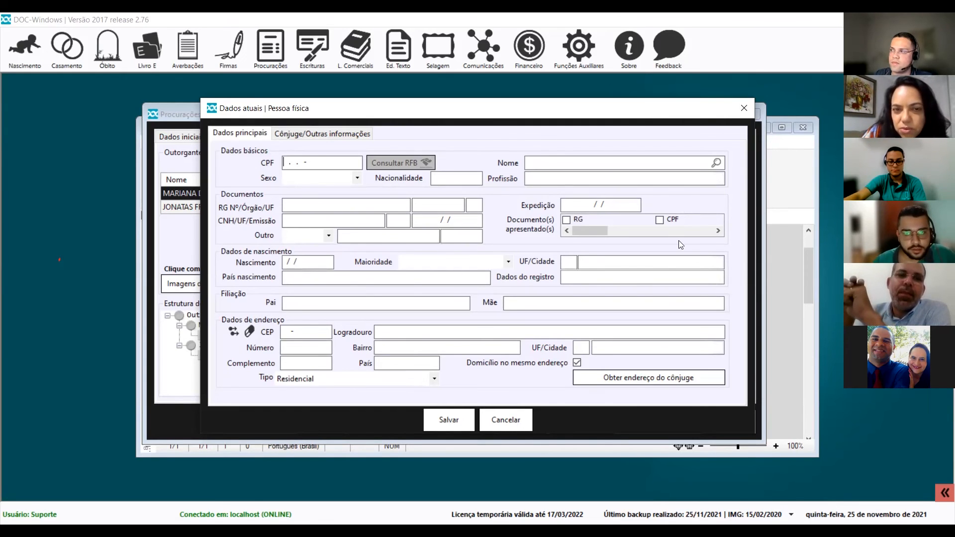
Close the Dados atuais | Pessoa física form and open Funções Auxiliares > Configurações > Notas.
click(745, 106)
click(586, 63)
mouse_move(659, 95)
click(763, 140)
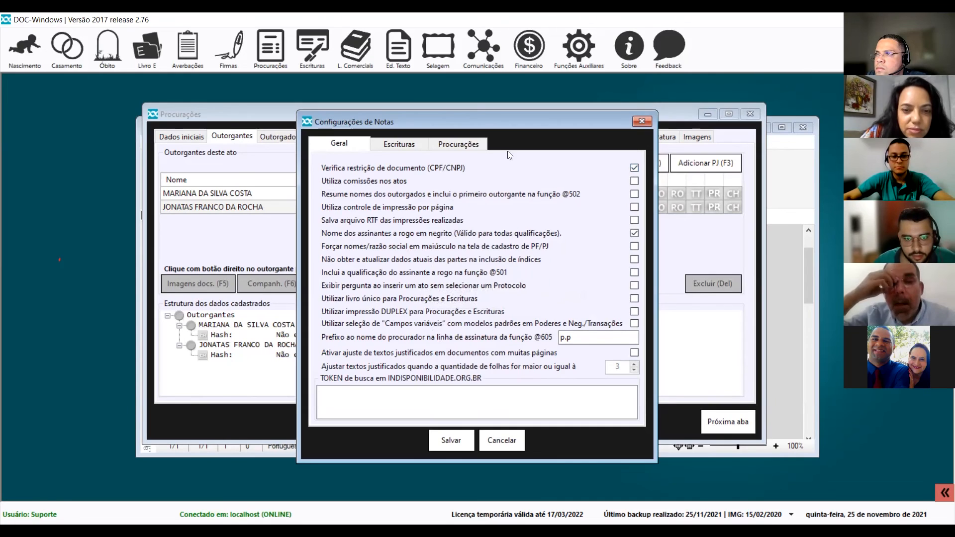
Switch Configurações de Notas to its Procurações settings.
click(470, 144)
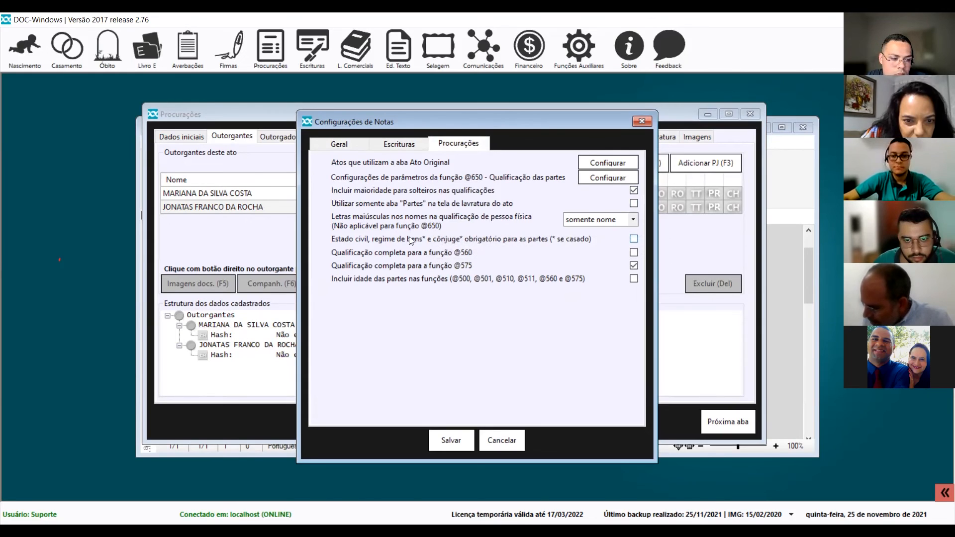
Return to the Geral settings, then cancel Configurações de Notas without saving.
click(353, 144)
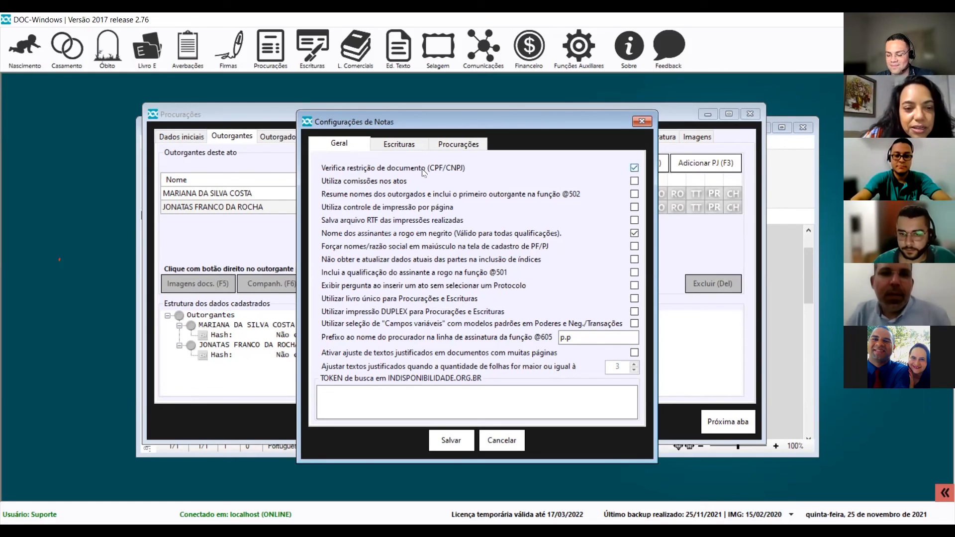
click(505, 440)
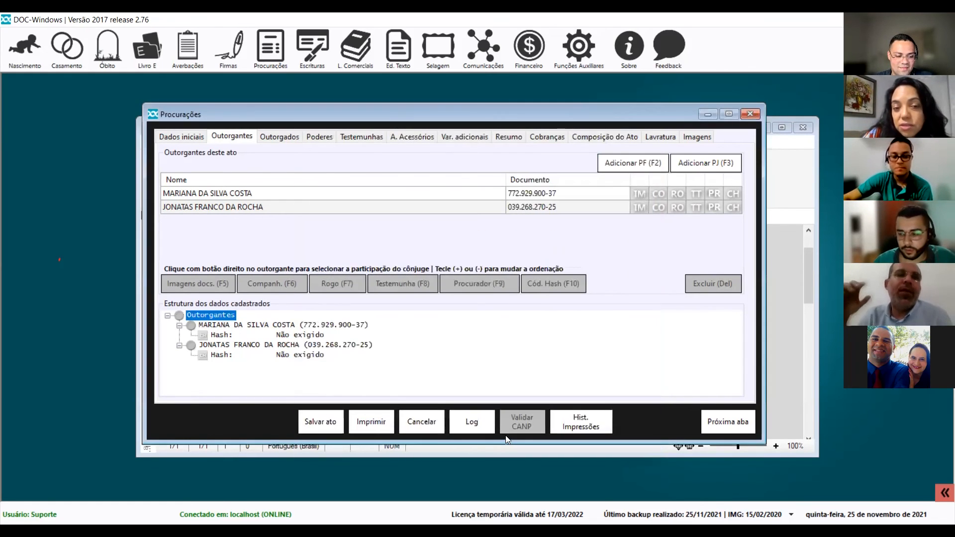